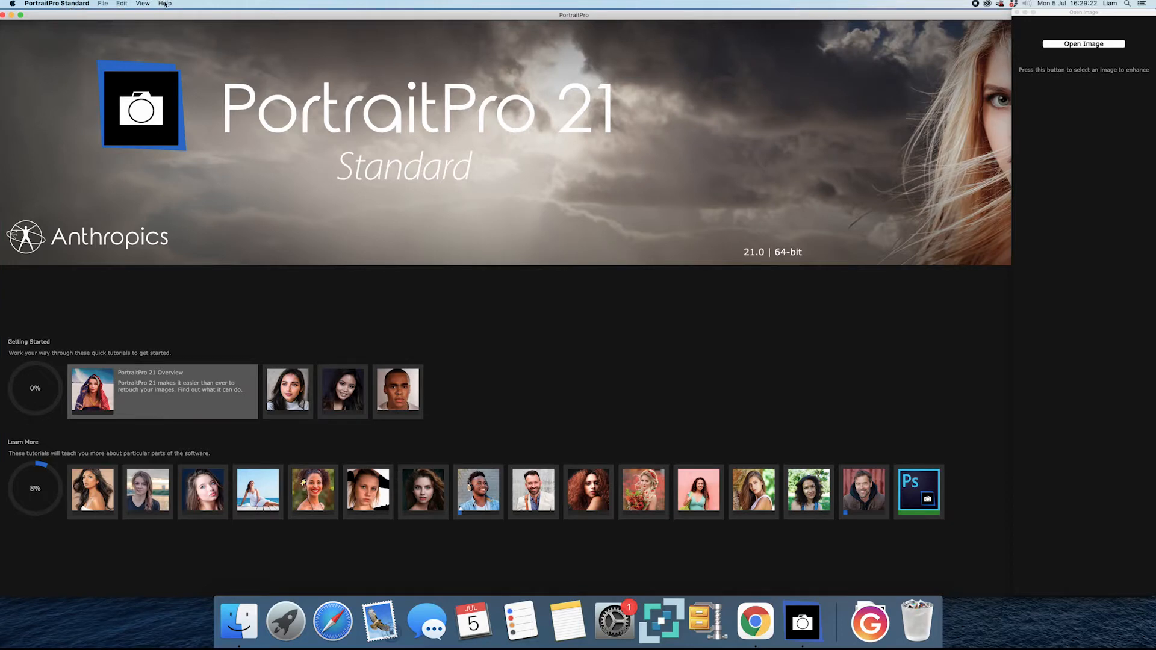
left_click(98, 5)
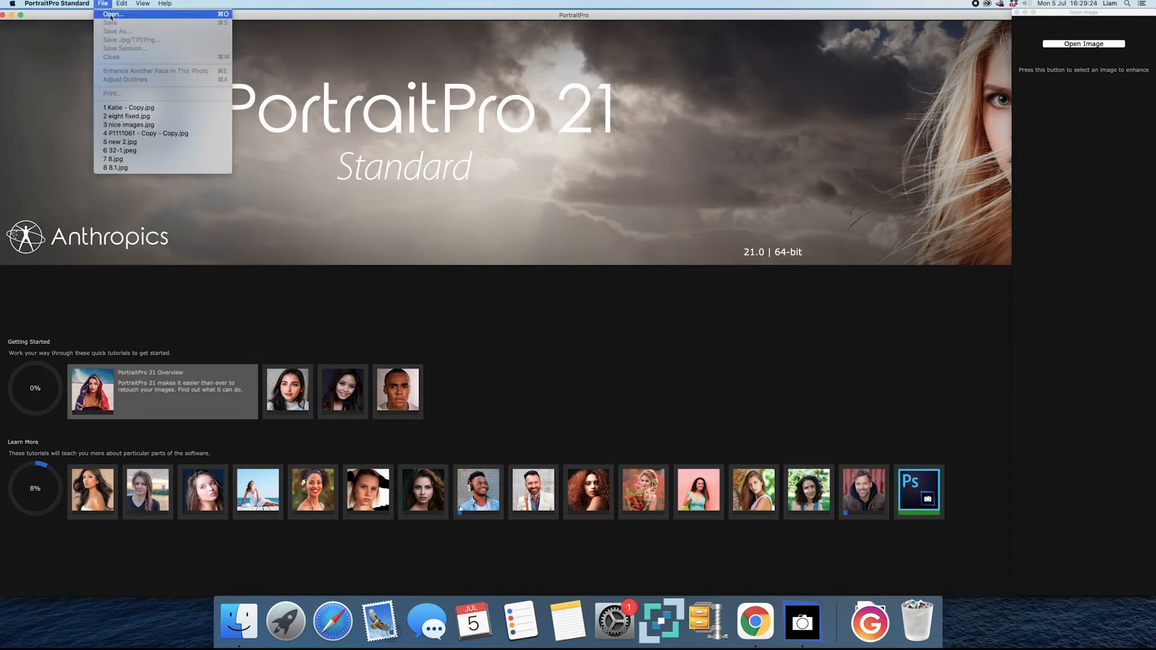
left_click(111, 16)
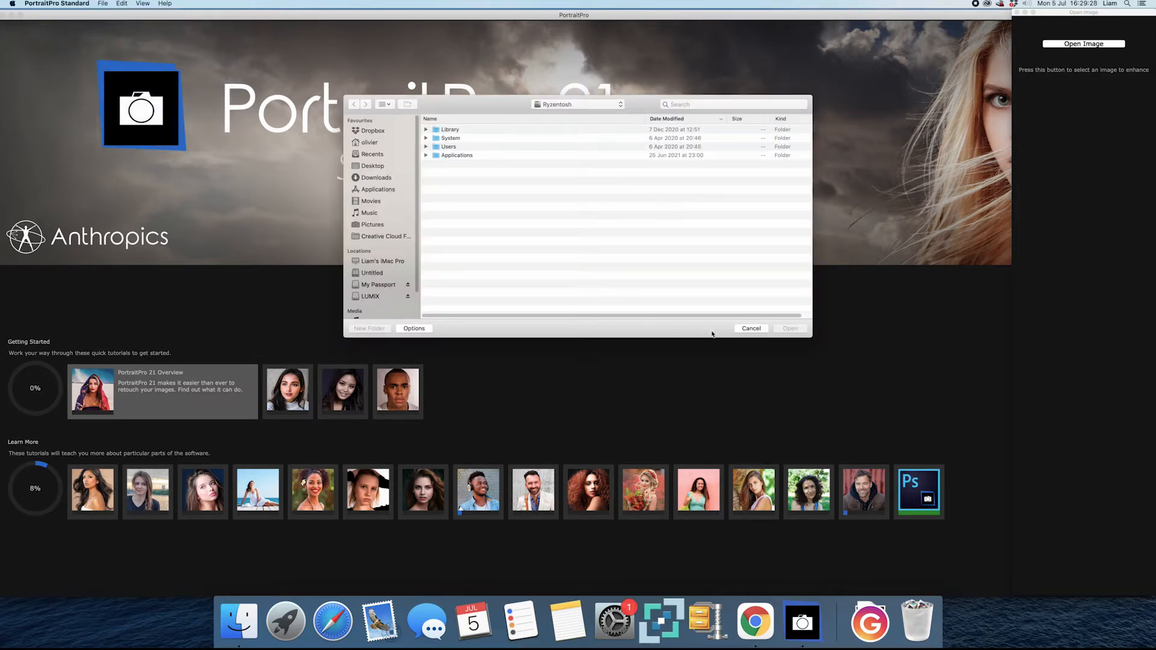
left_click(745, 328)
Reveal the desktop, open the LUMIX drive in an enlarged window, and open its Kate Use folder.
key("F11")
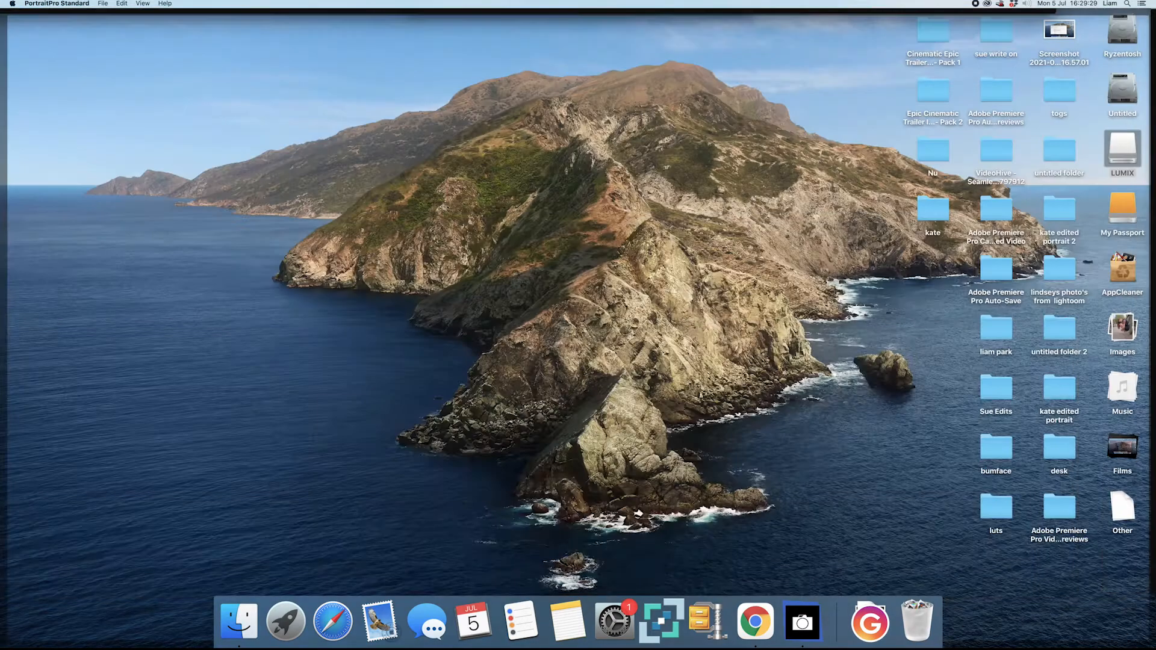
double_click(1123, 156)
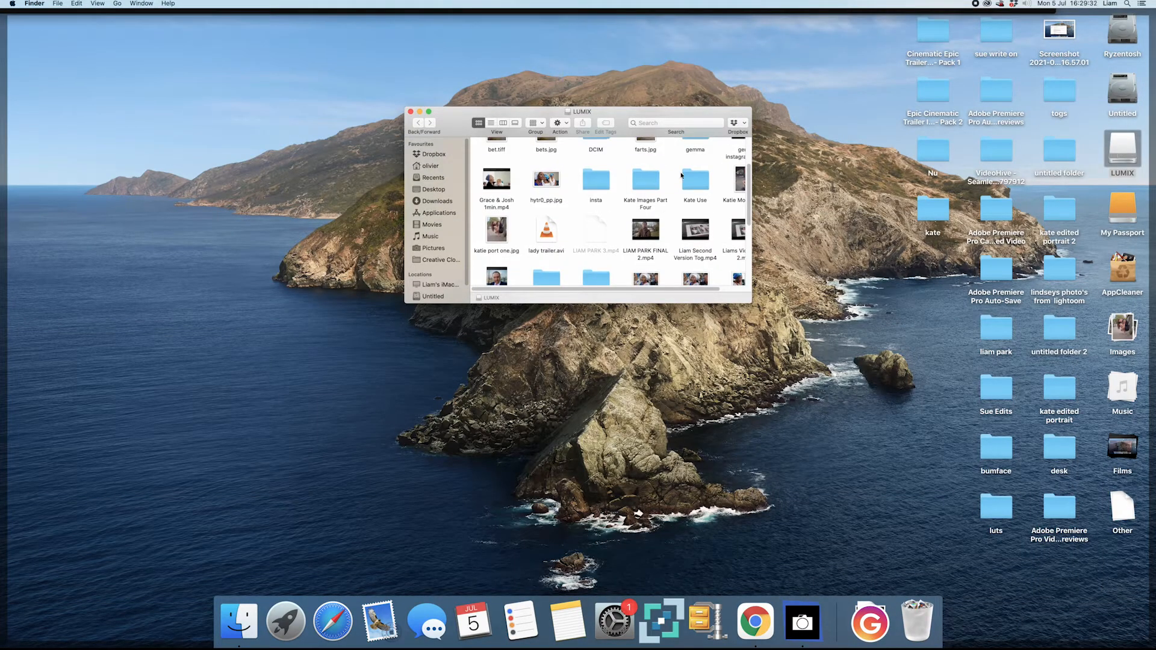
left_click_drag(749, 301, 865, 438)
scroll(744, 266, "up", 3)
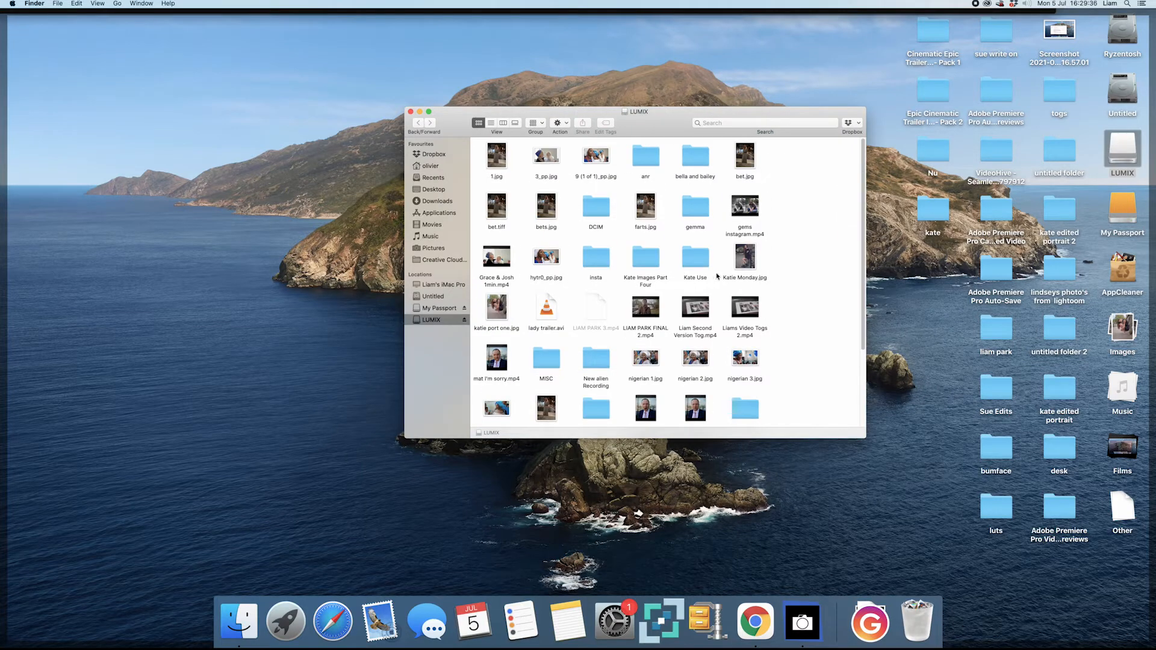
scroll(794, 291, "down", 2)
scroll(795, 291, "up", 2)
double_click(686, 261)
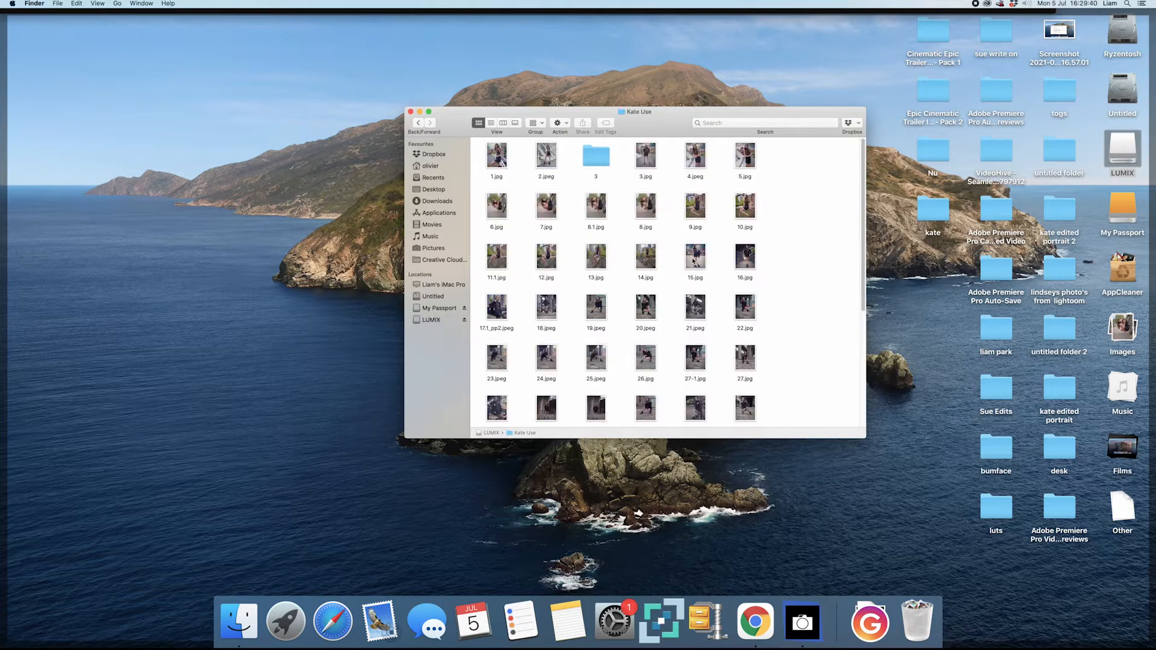
Preview the photo eight fixed.jpg from the Kate Use folder and close the preview.
scroll(785, 260, "down", 8)
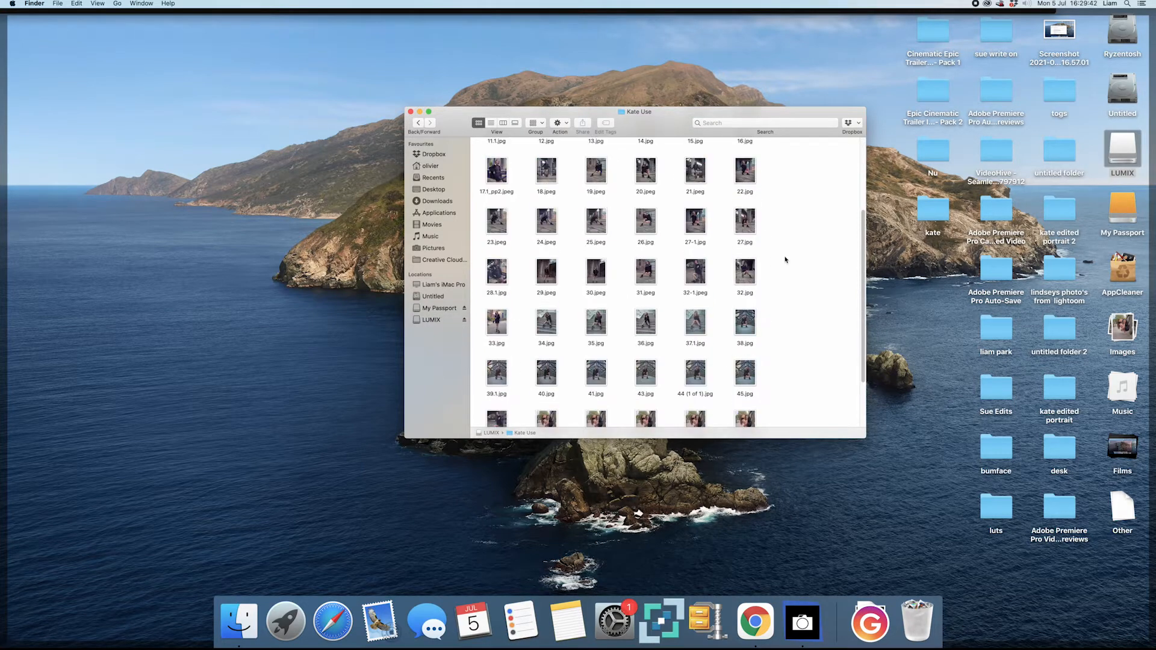
scroll(786, 259, "down", 2)
double_click(506, 338)
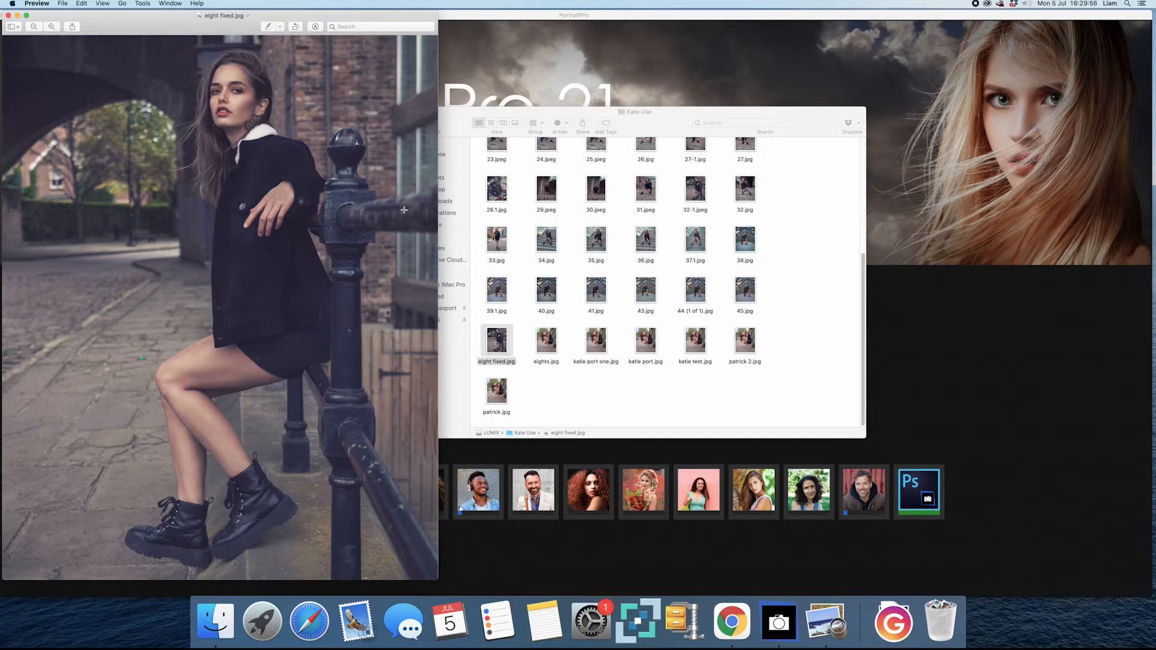
left_click_drag(128, 17, 311, 41)
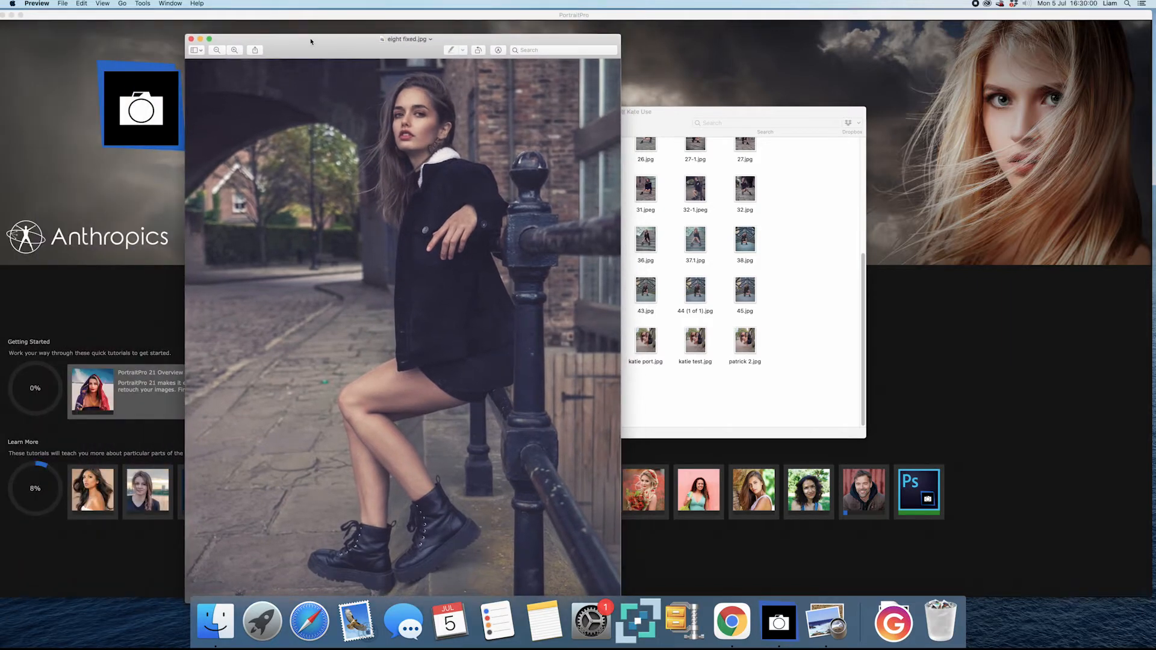
left_click(192, 40)
Open subfolder 3 and load the photo Katie - Copy.jpg from it into PortraitPro.
scroll(776, 316, "up", 5)
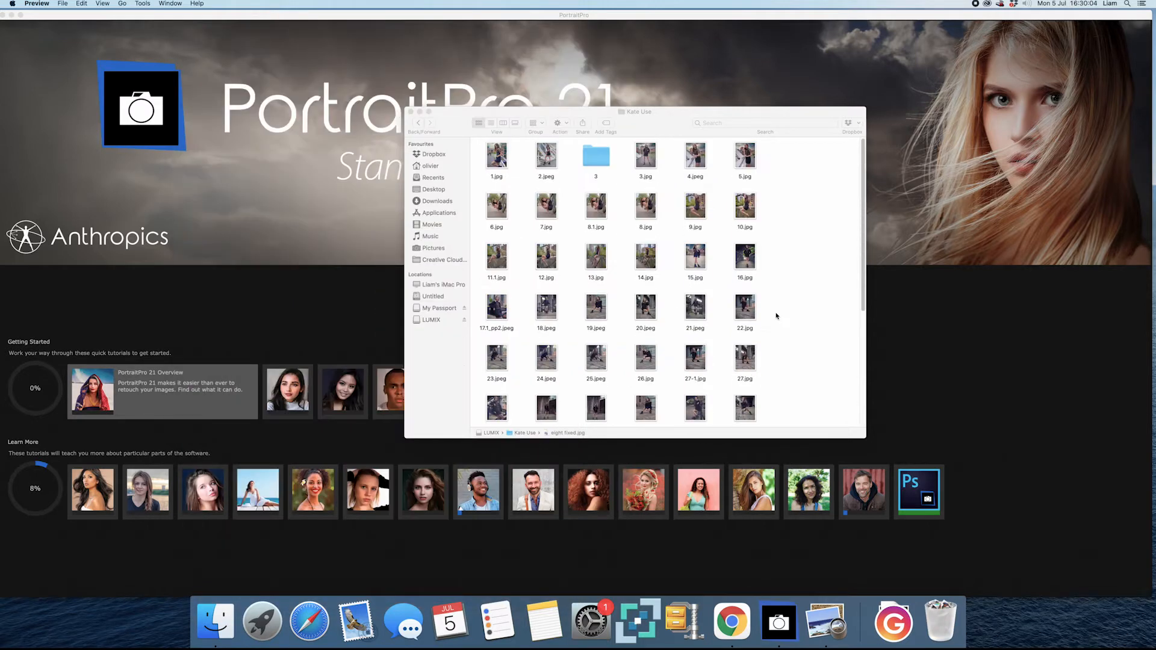
double_click(596, 156)
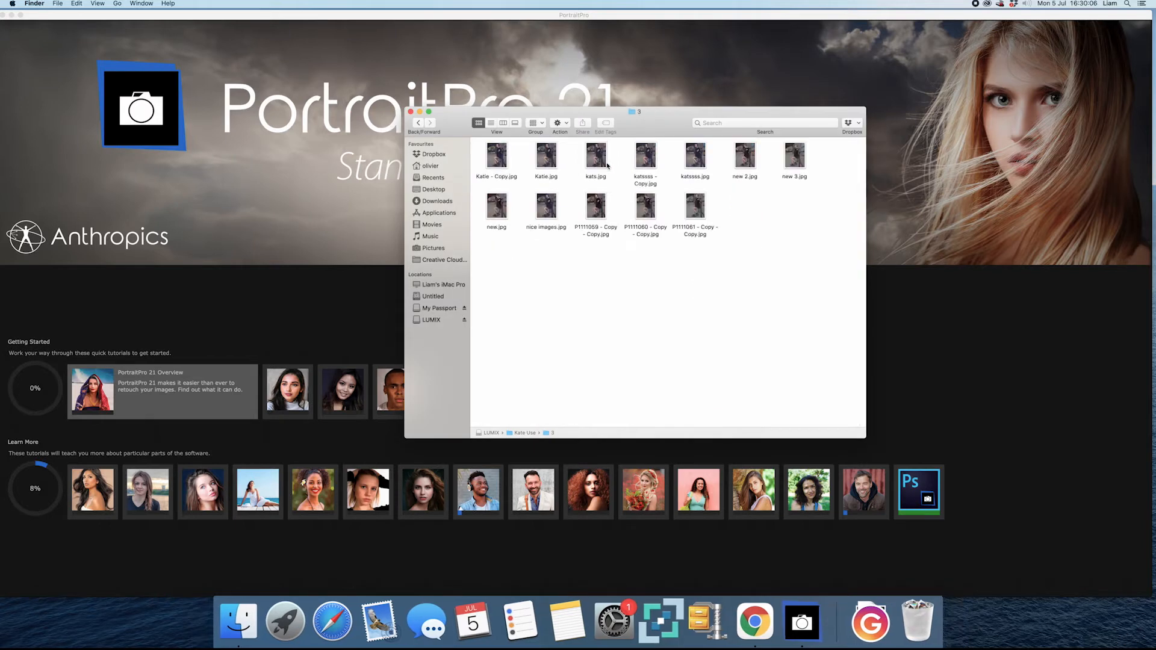
left_click_drag(498, 159, 324, 191)
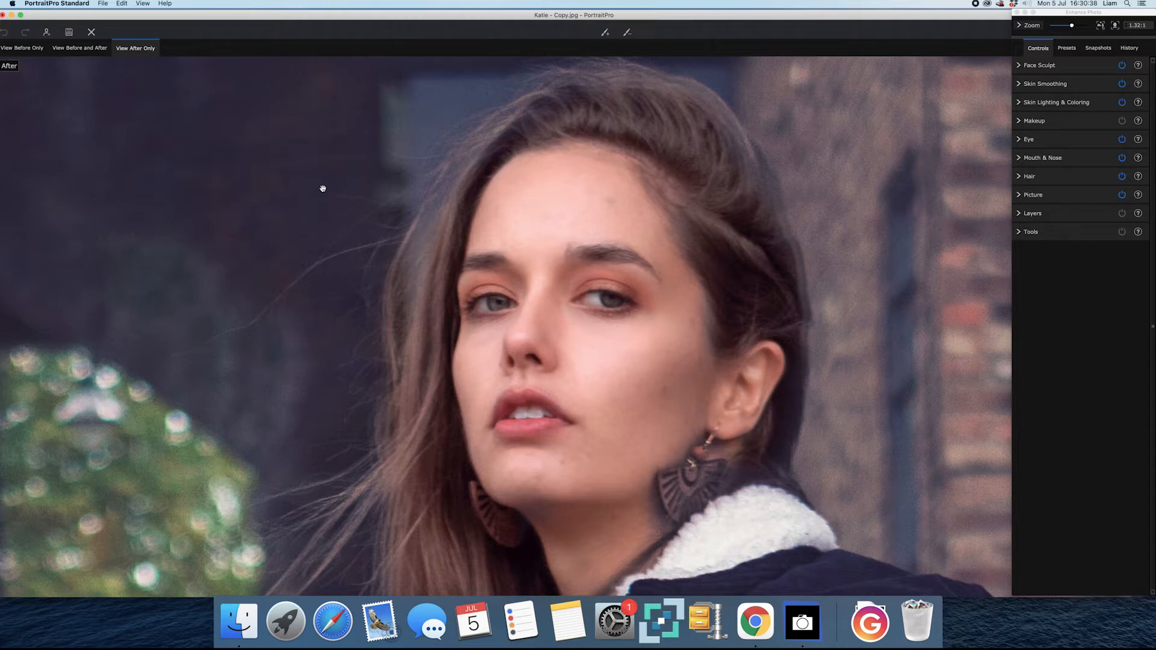
Reposition the photo editing window and show only the Before version of the portrait.
left_click_drag(175, 18, 202, 19)
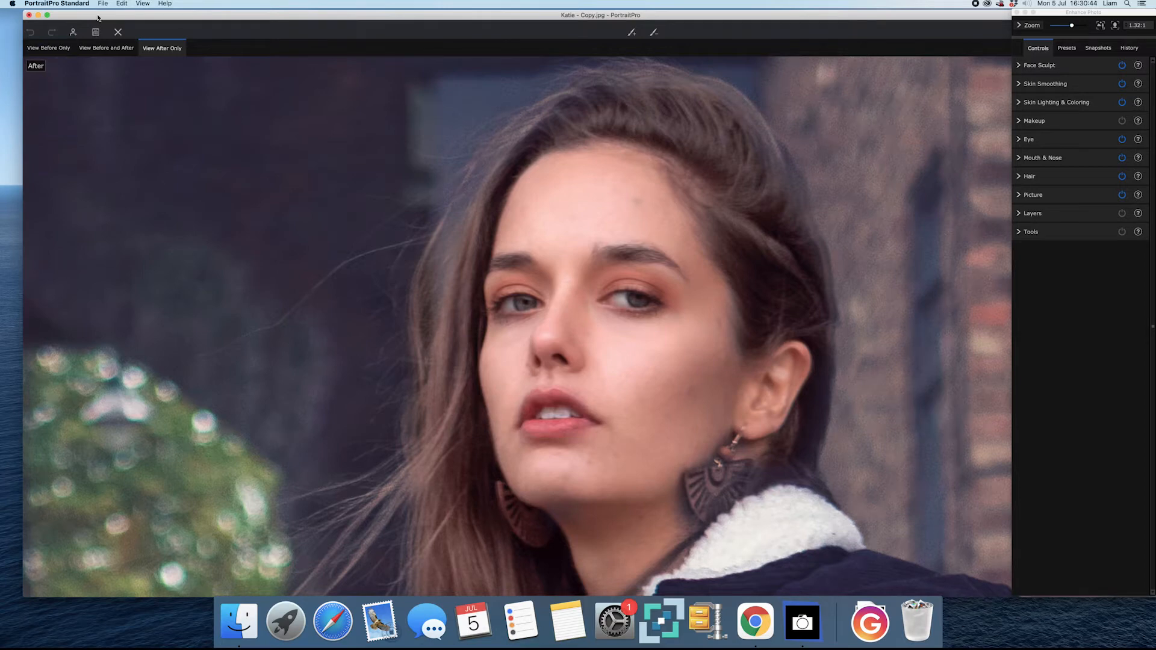
left_click_drag(96, 15, 74, 18)
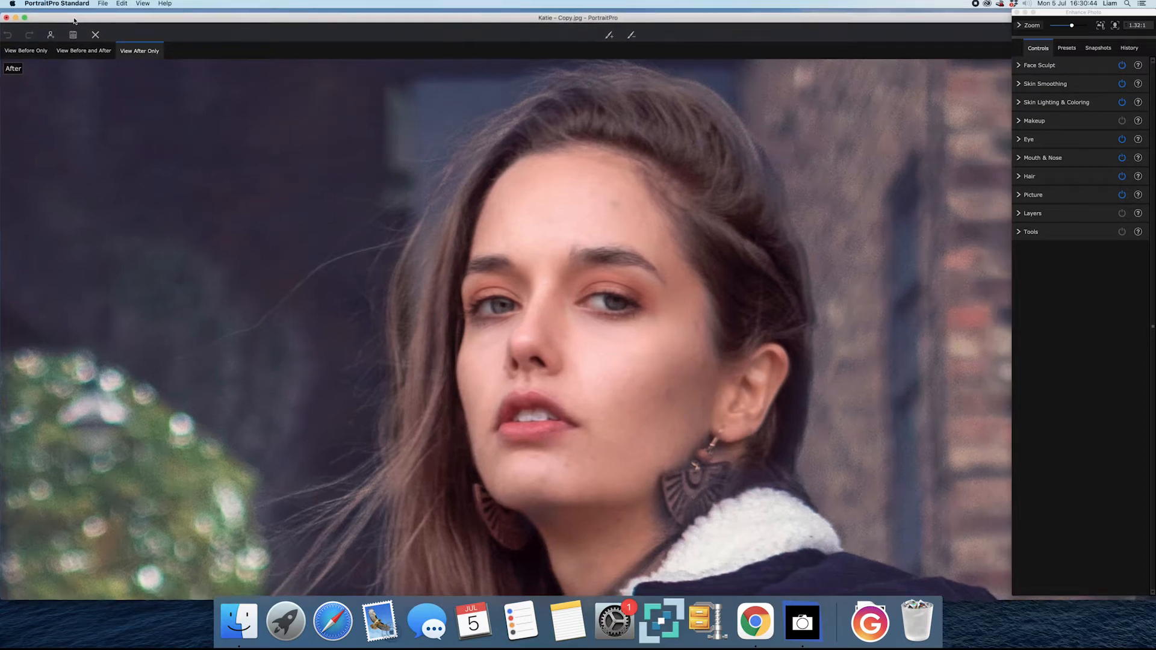
left_click(33, 56)
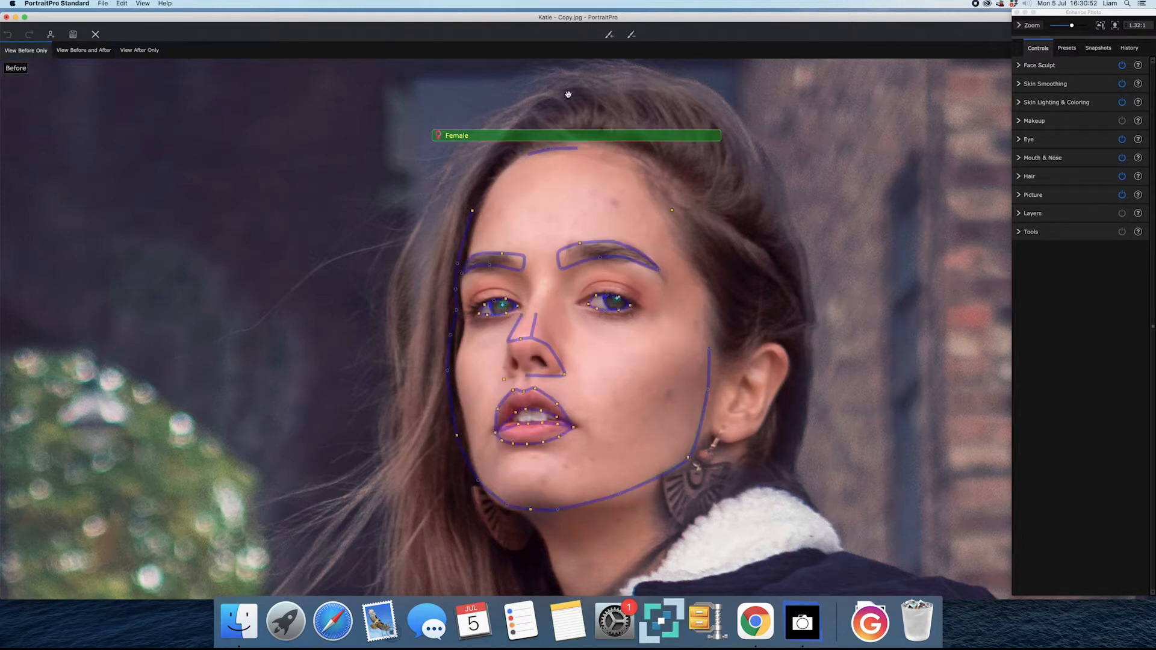
Try the male and child face types on the detected face, and set it back to Female.
mouse_move(445, 144)
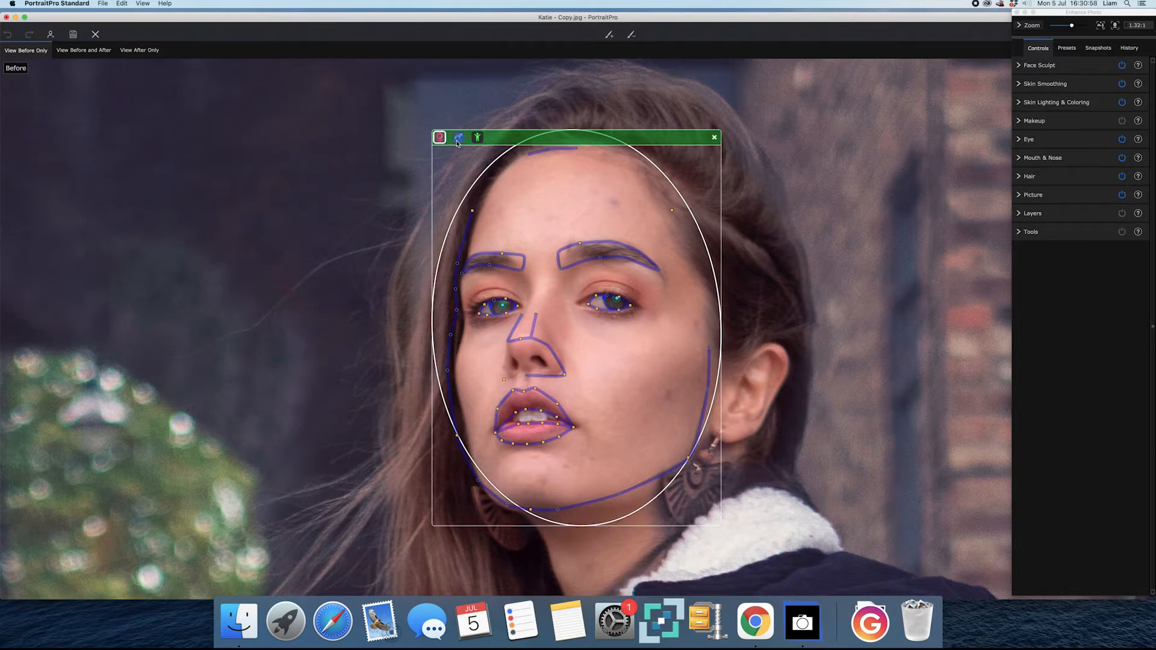
left_click(457, 138)
mouse_move(459, 144)
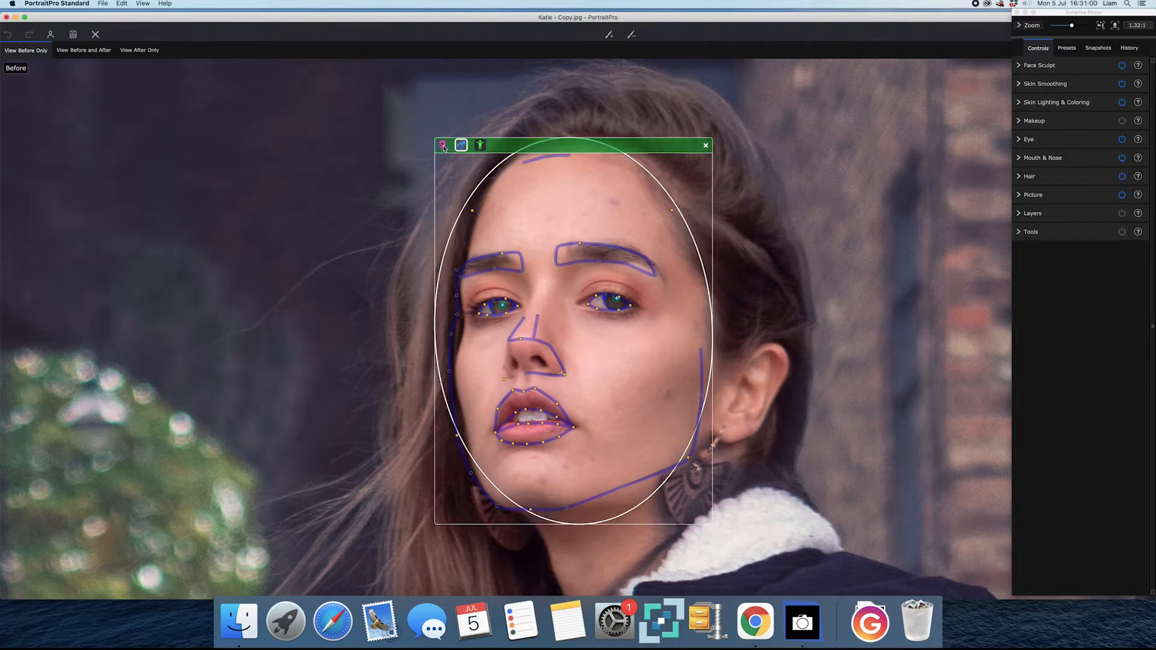
left_click(480, 145)
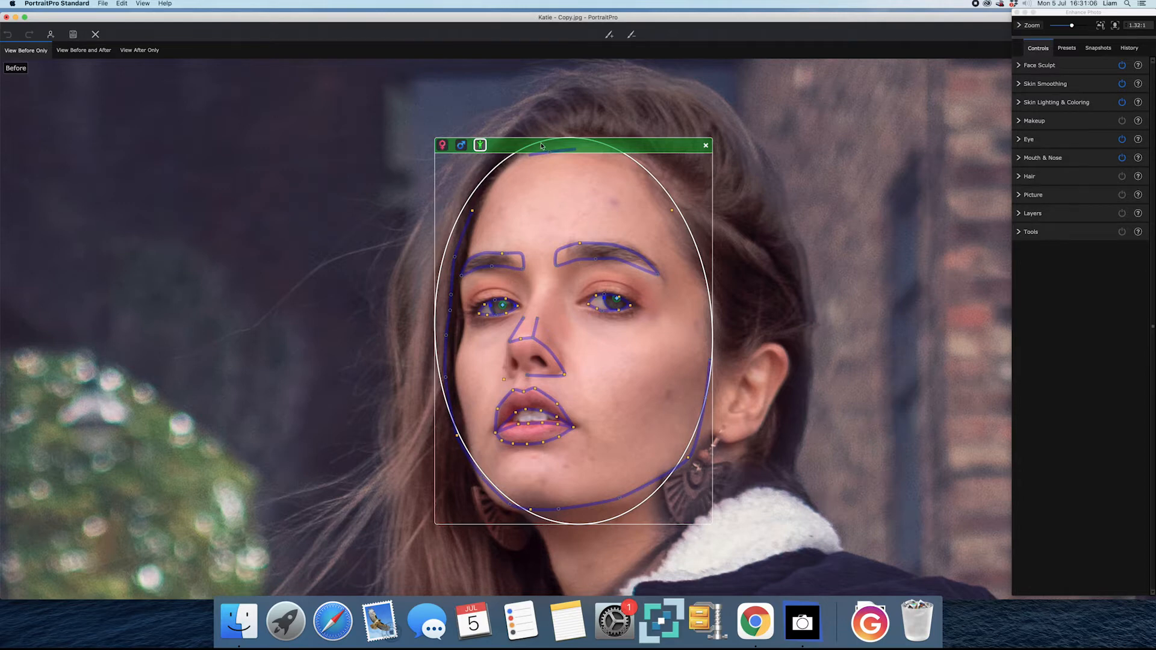
left_click(462, 147)
left_click(444, 147)
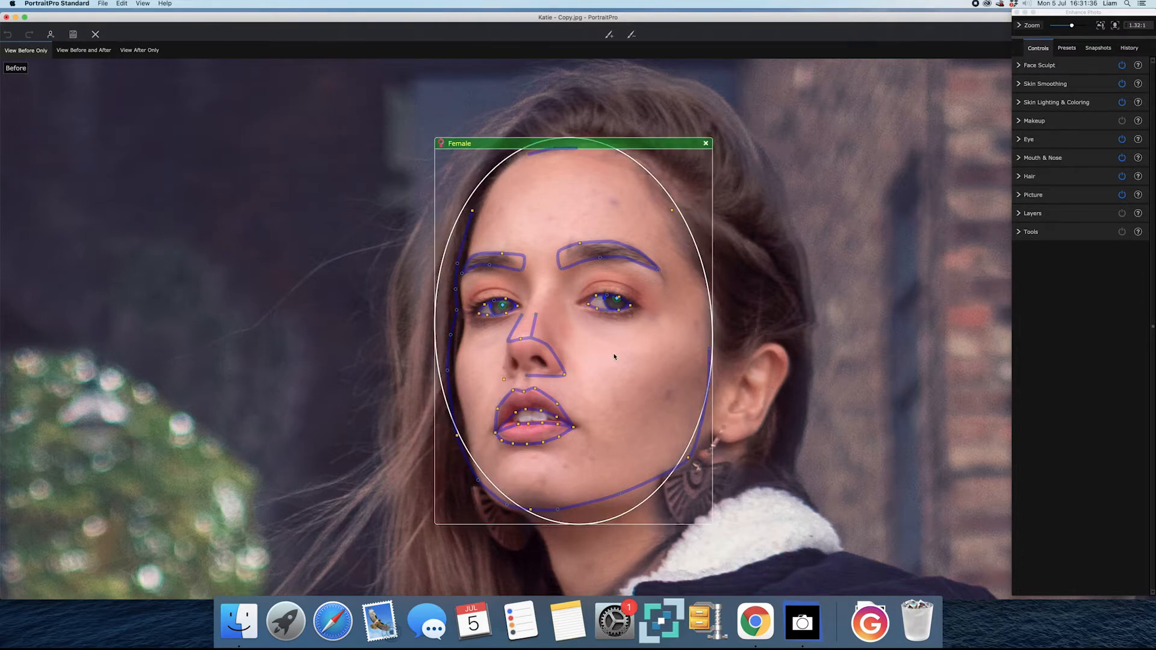
Center the iris and pupil outlines on both eyes by nudging them slightly.
scroll(615, 356, "up", 5)
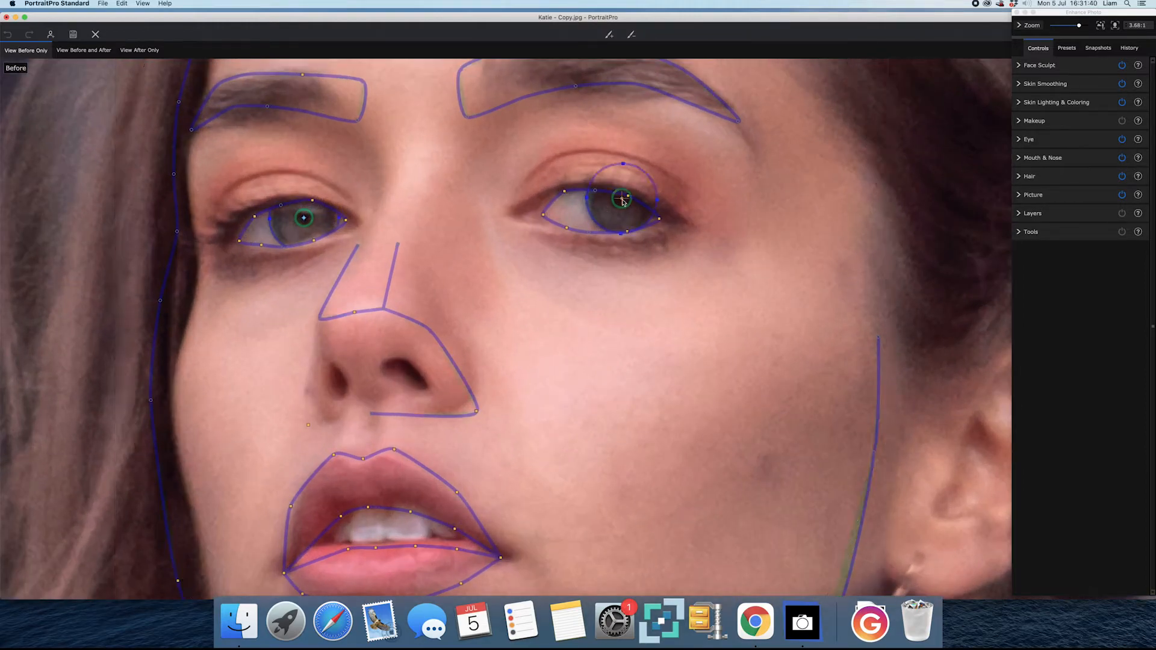
left_click_drag(623, 201, 622, 203)
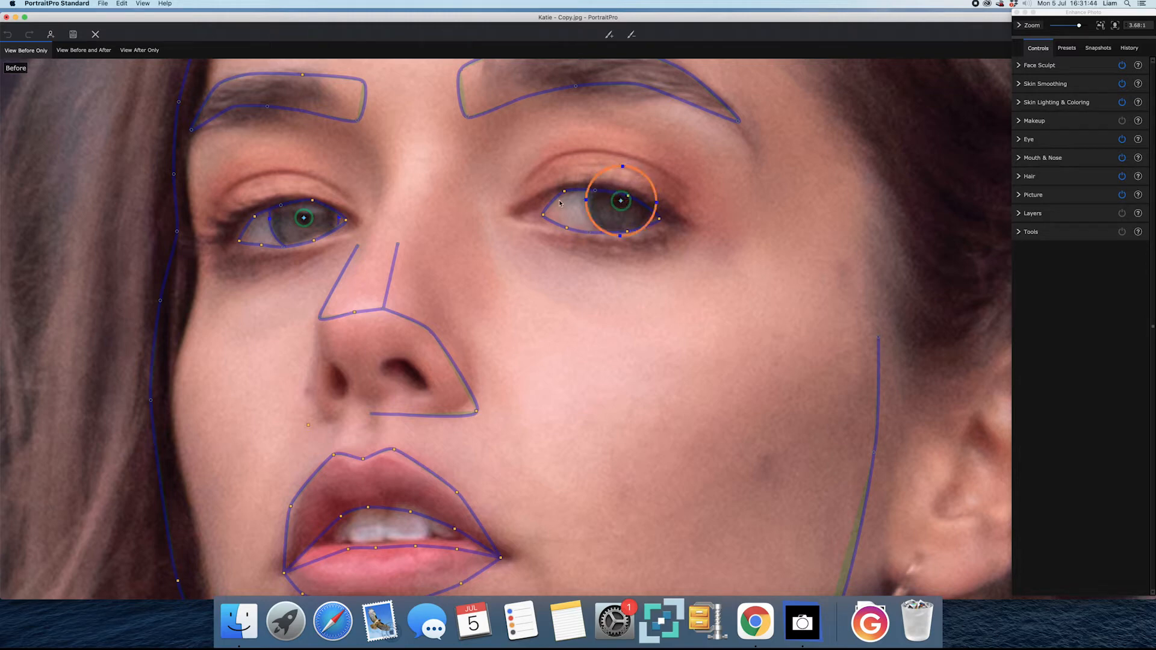
left_click_drag(304, 219, 307, 218)
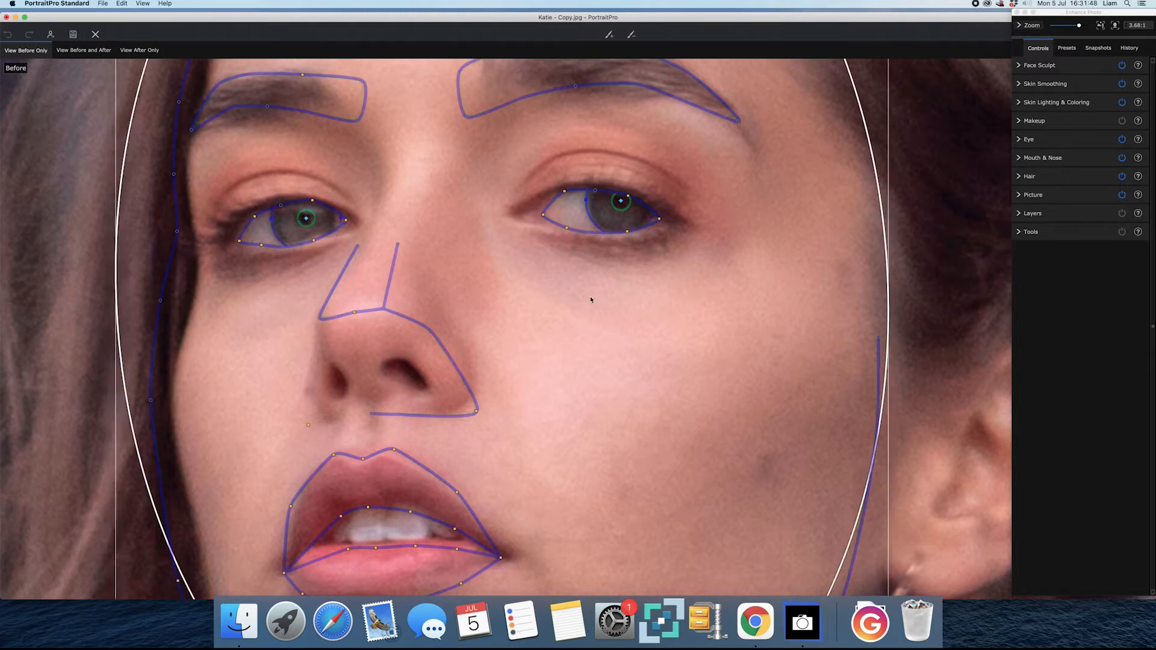
Fit the mouth outline to the lips by adjusting the lower lip's upper edge, its lower contour and both mouth corners.
scroll(671, 355, "down", 5)
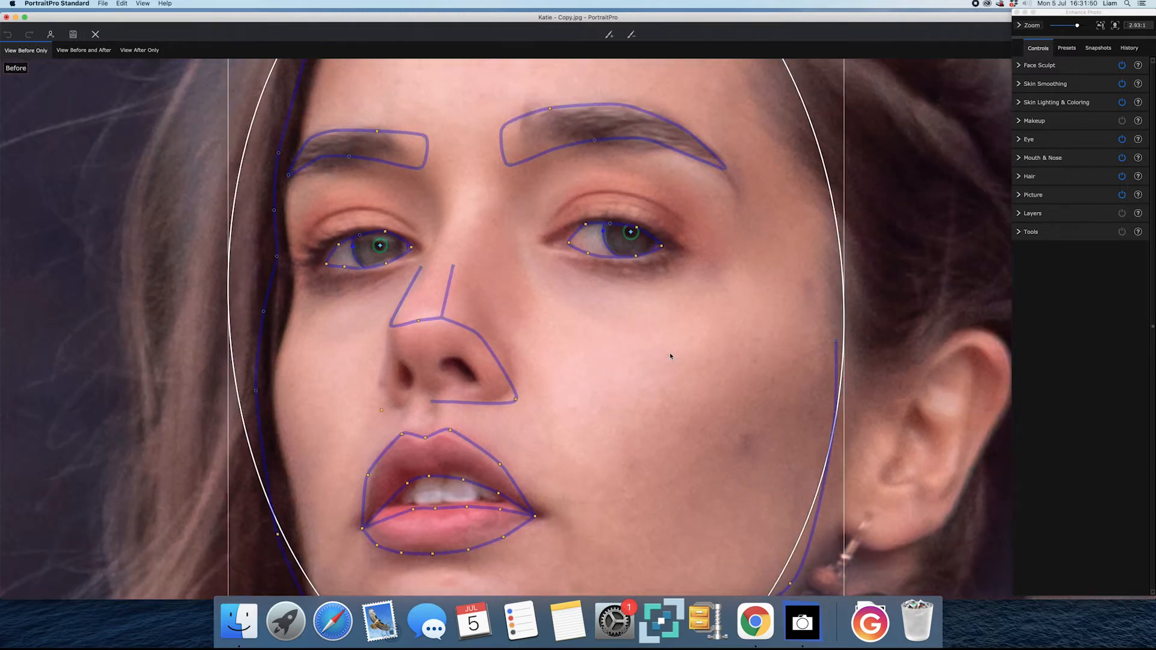
scroll(499, 470, "up", 9)
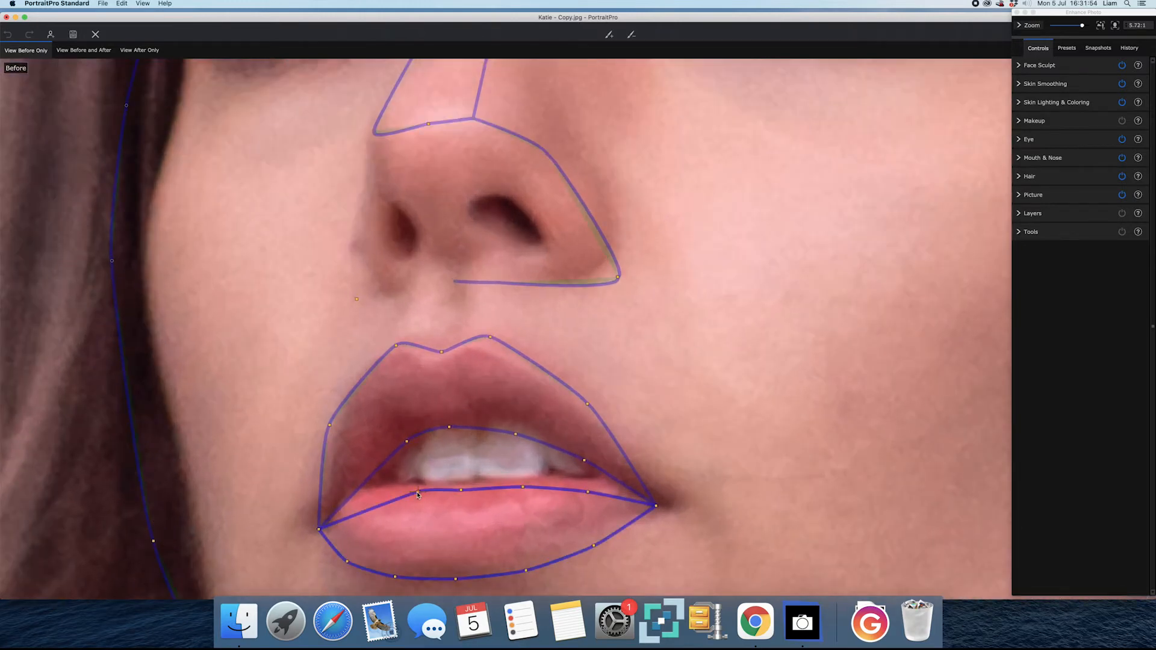
left_click_drag(418, 493, 461, 486)
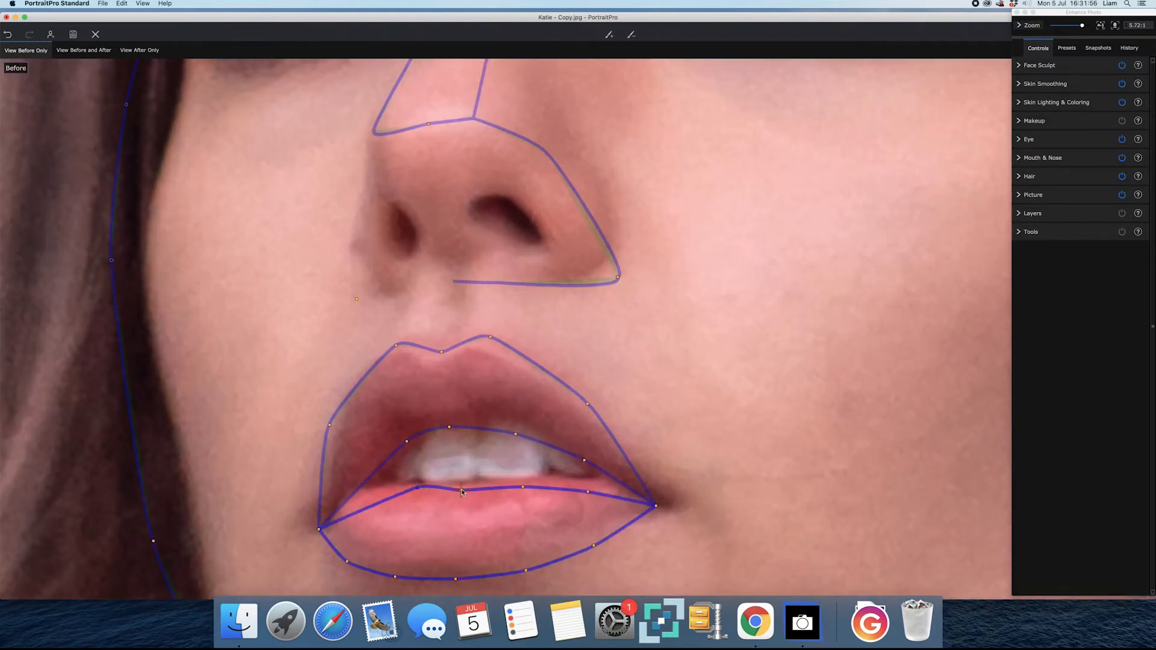
left_click_drag(522, 489, 523, 480)
left_click_drag(590, 493, 587, 479)
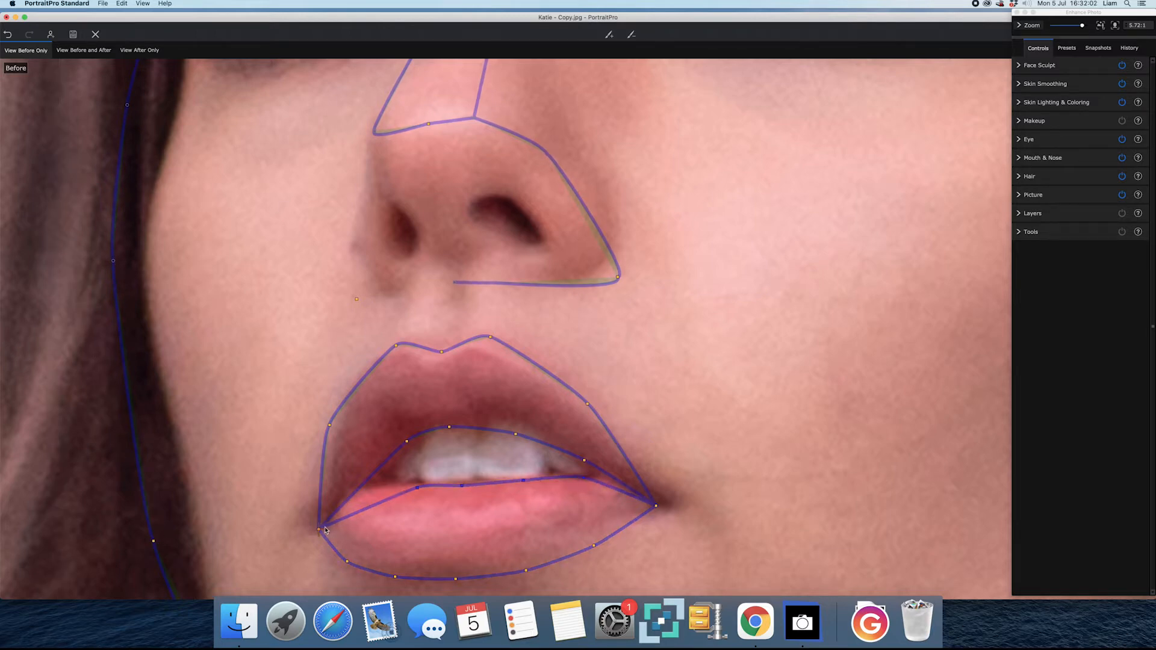
left_click_drag(319, 529, 320, 525)
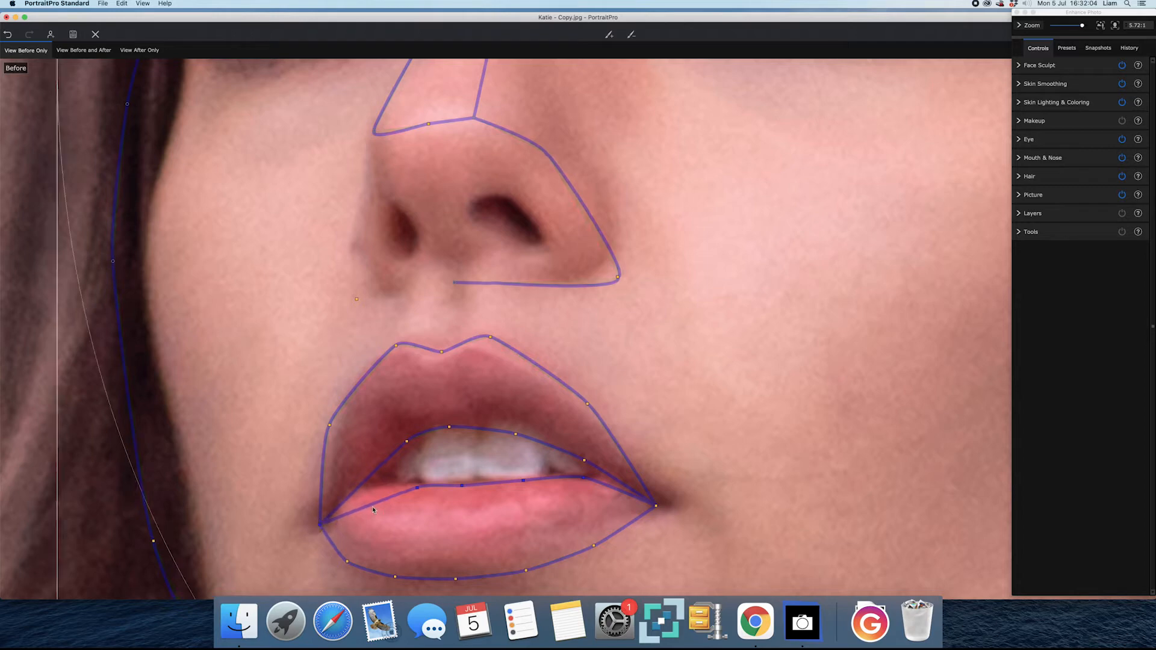
left_click_drag(414, 491, 375, 488)
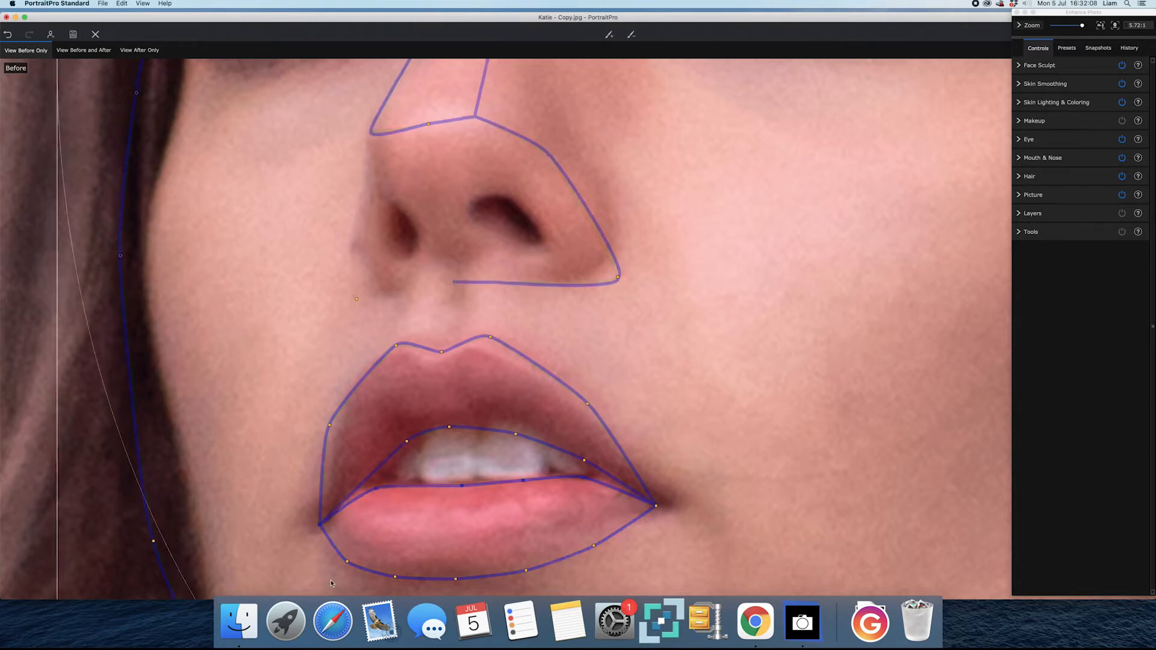
left_click_drag(347, 565, 346, 555)
left_click_drag(660, 507, 663, 506)
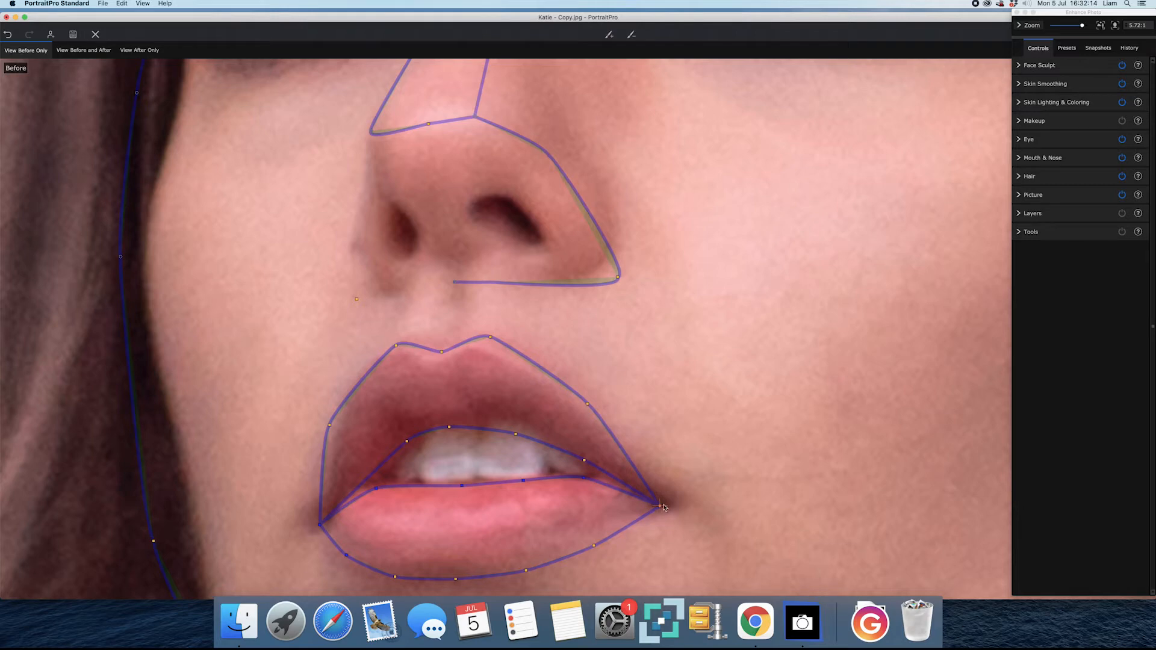
Fit the face outline to the cheek edge beside the loose hair and to the jaw near the chin.
scroll(676, 353, "down", 6)
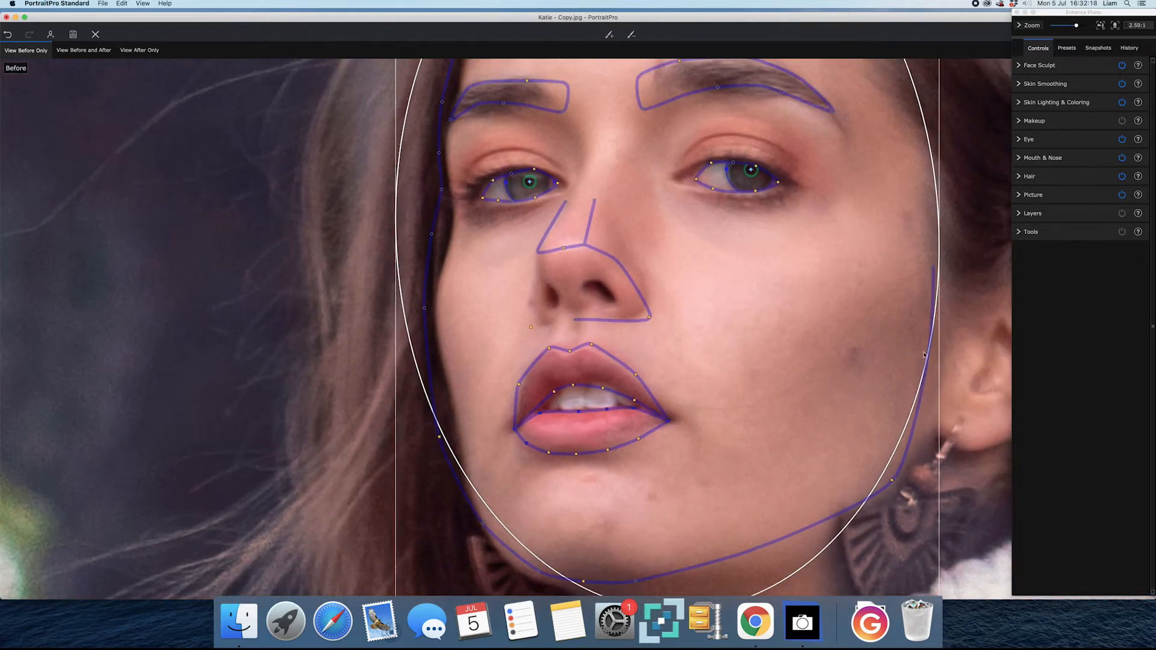
scroll(962, 350, "down", 4)
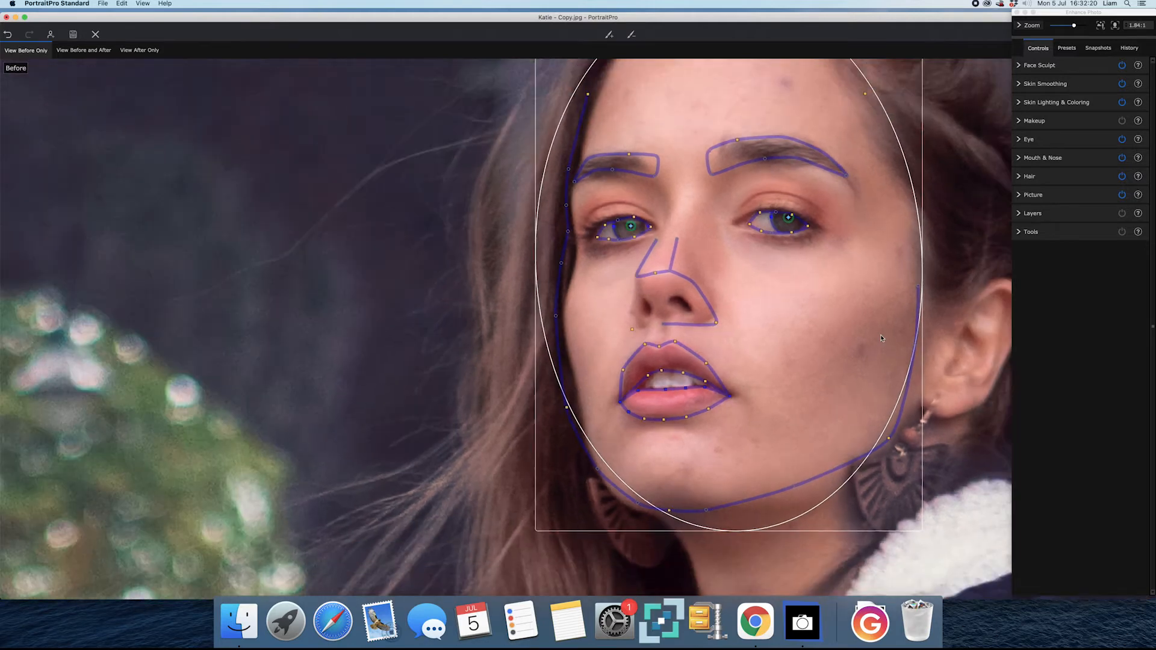
scroll(962, 335, "up", 3)
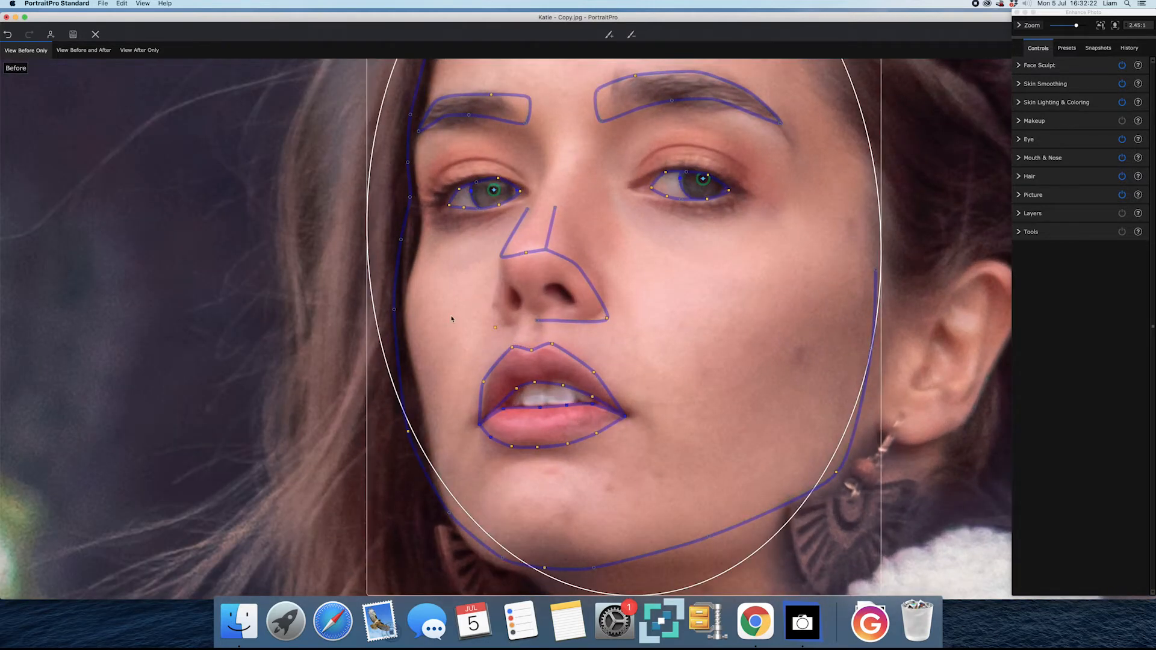
left_click_drag(408, 432, 415, 420)
left_click_drag(404, 237, 413, 238)
left_click_drag(506, 560, 493, 564)
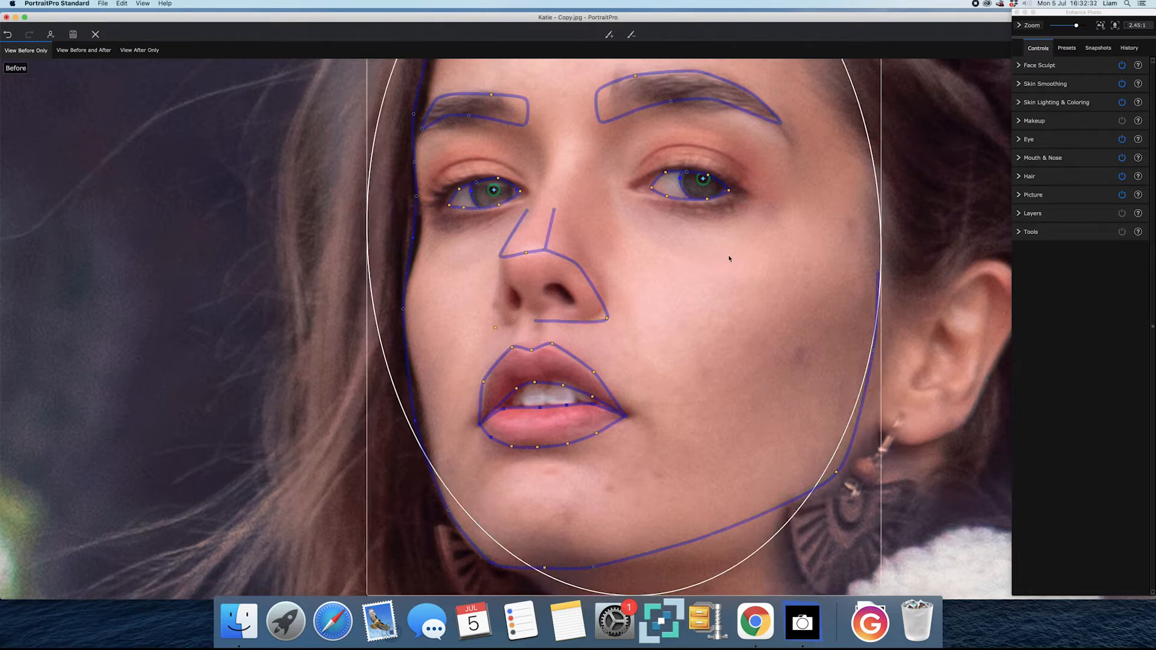
scroll(718, 263, "down", 5)
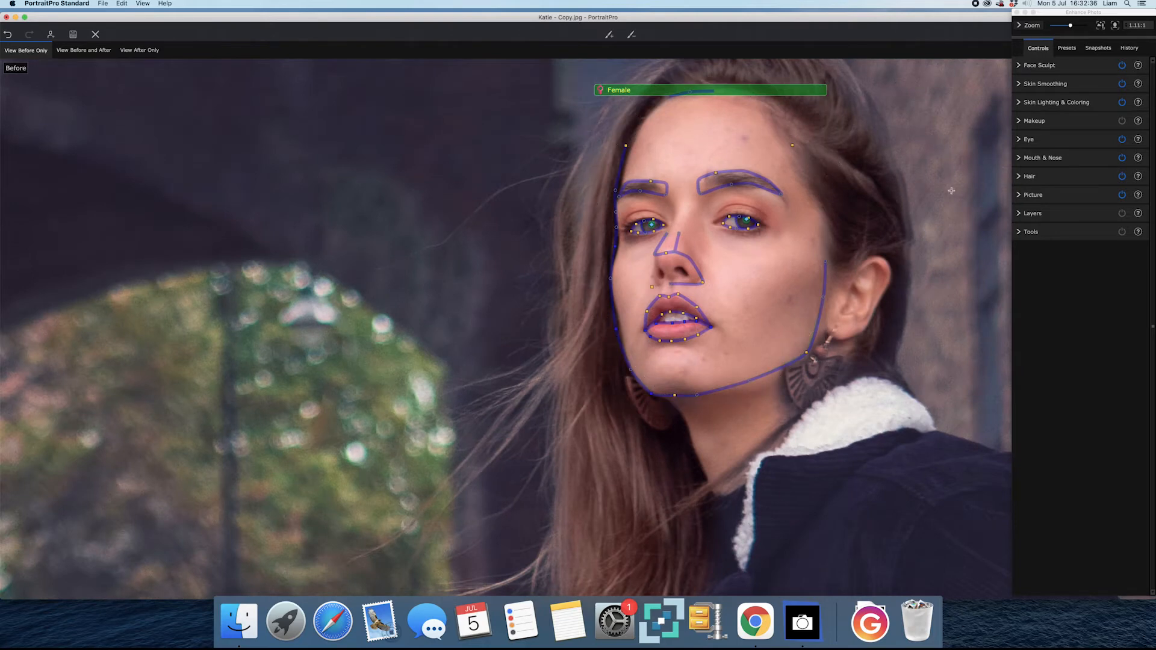
scroll(945, 209, "up", 1)
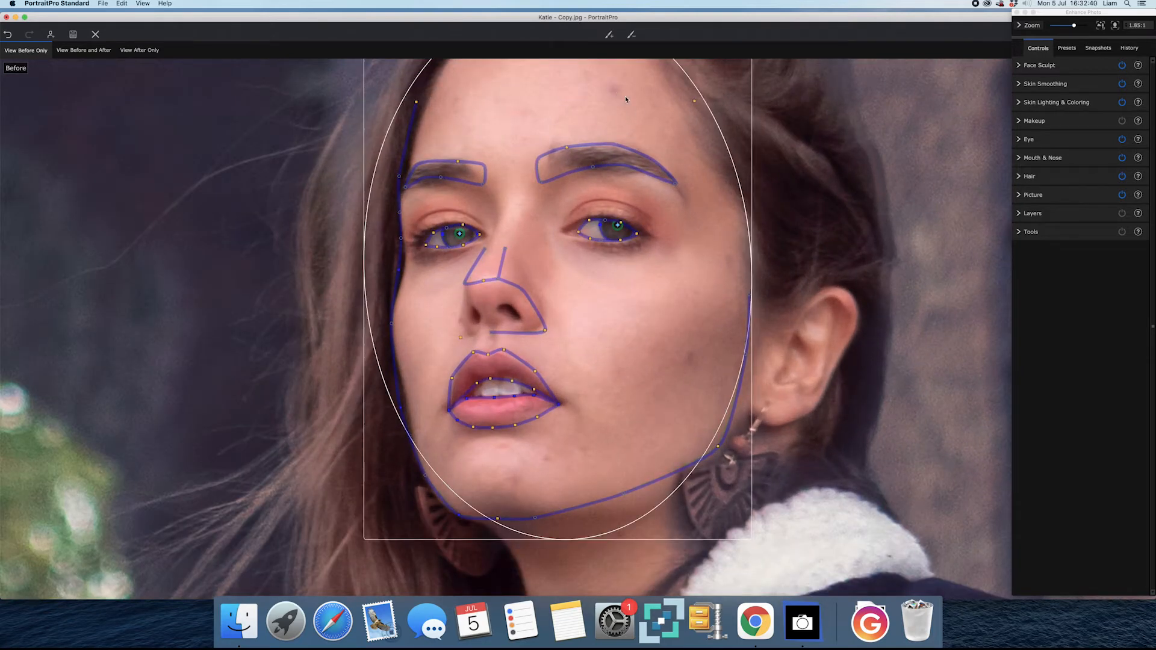
Compare the original and enhanced portraits side by side, examining the face close up and at a wider framing.
left_click(610, 34)
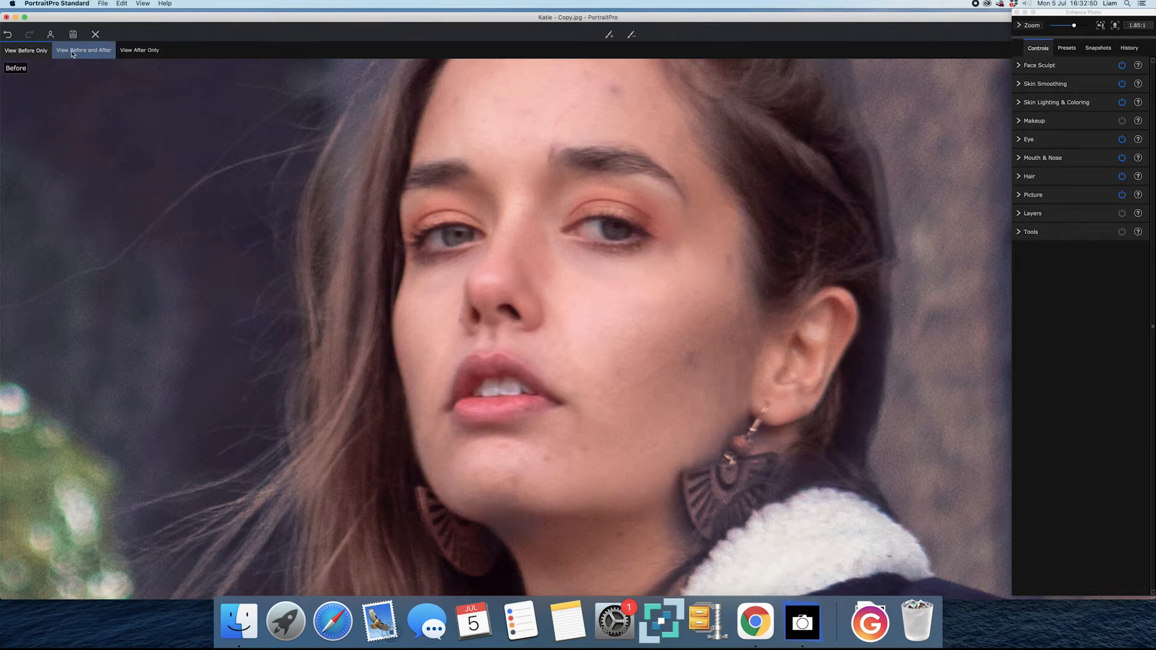
left_click(72, 54)
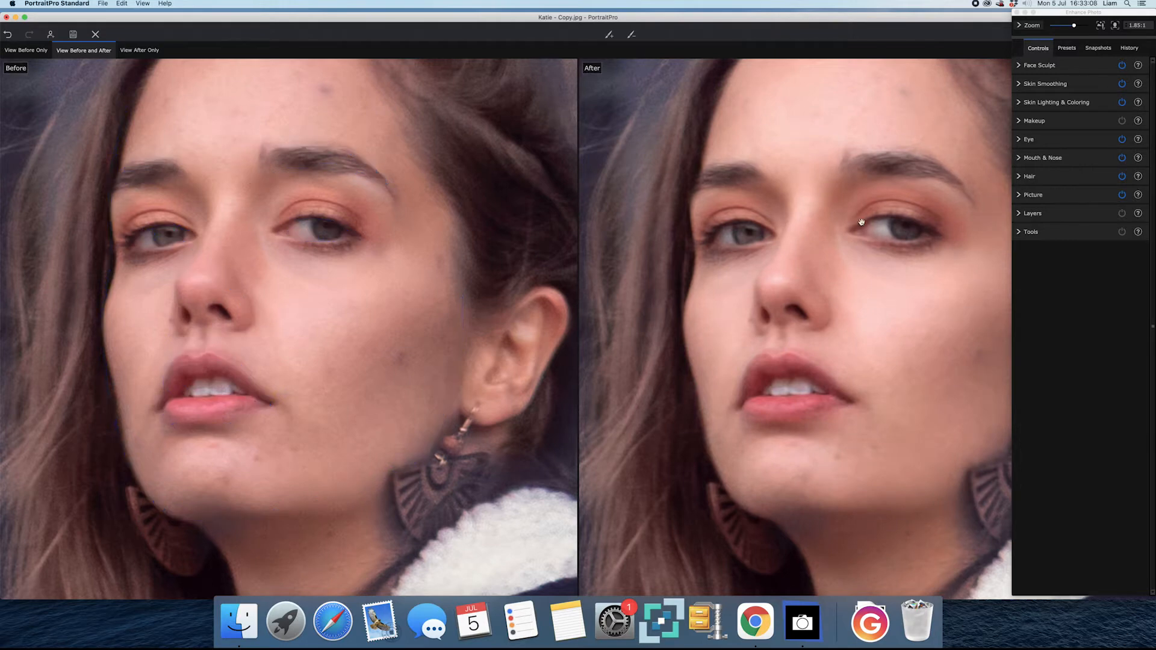
left_click_drag(871, 226, 817, 256)
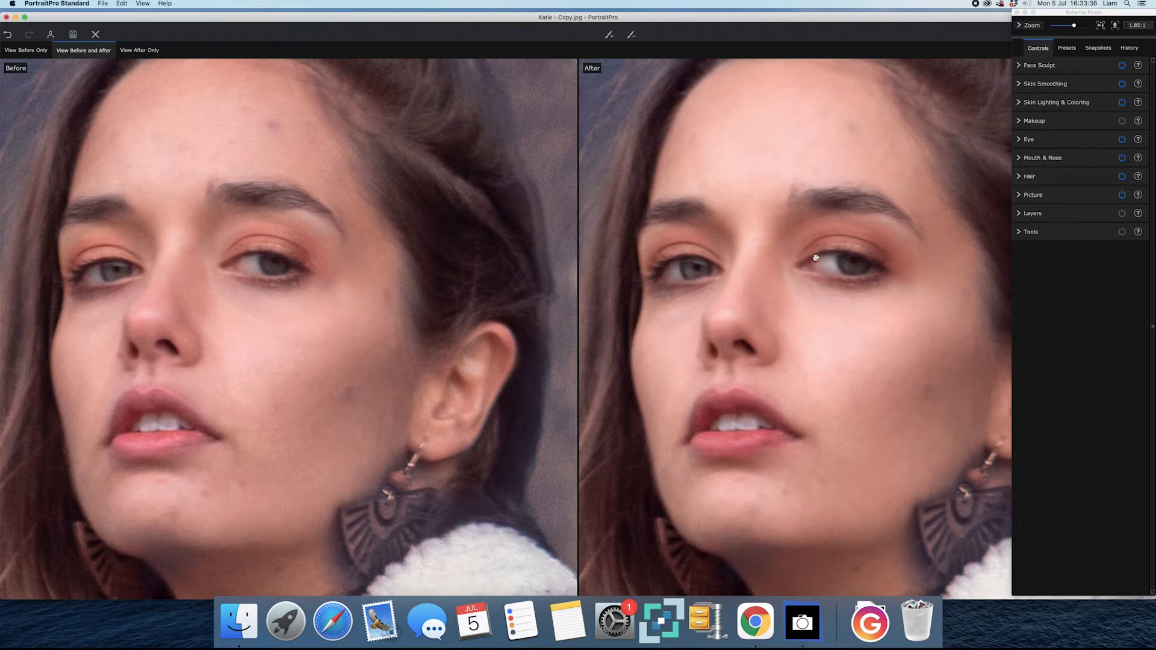
scroll(842, 273, "down", 5)
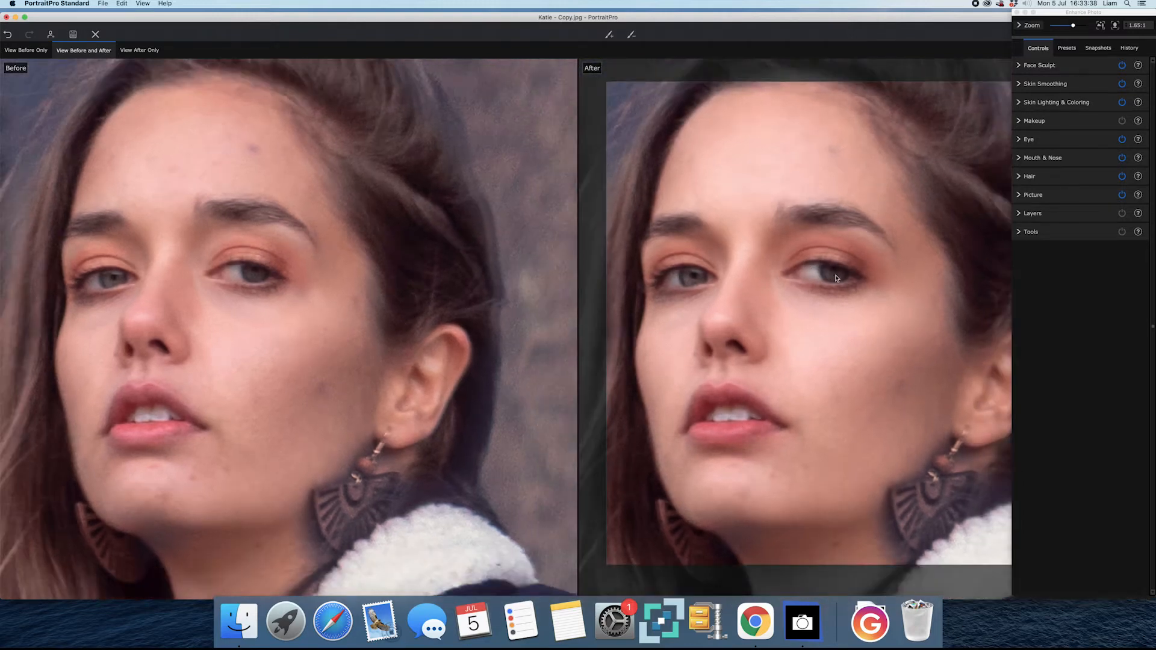
scroll(836, 277, "down", 1)
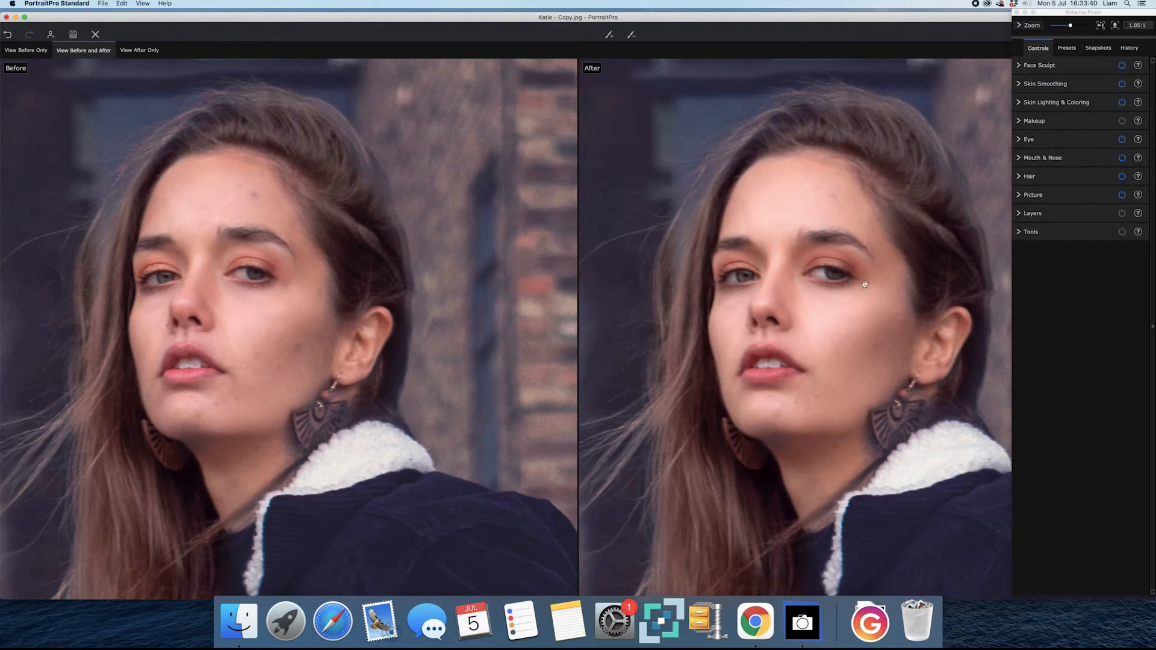
left_click_drag(848, 286, 808, 286)
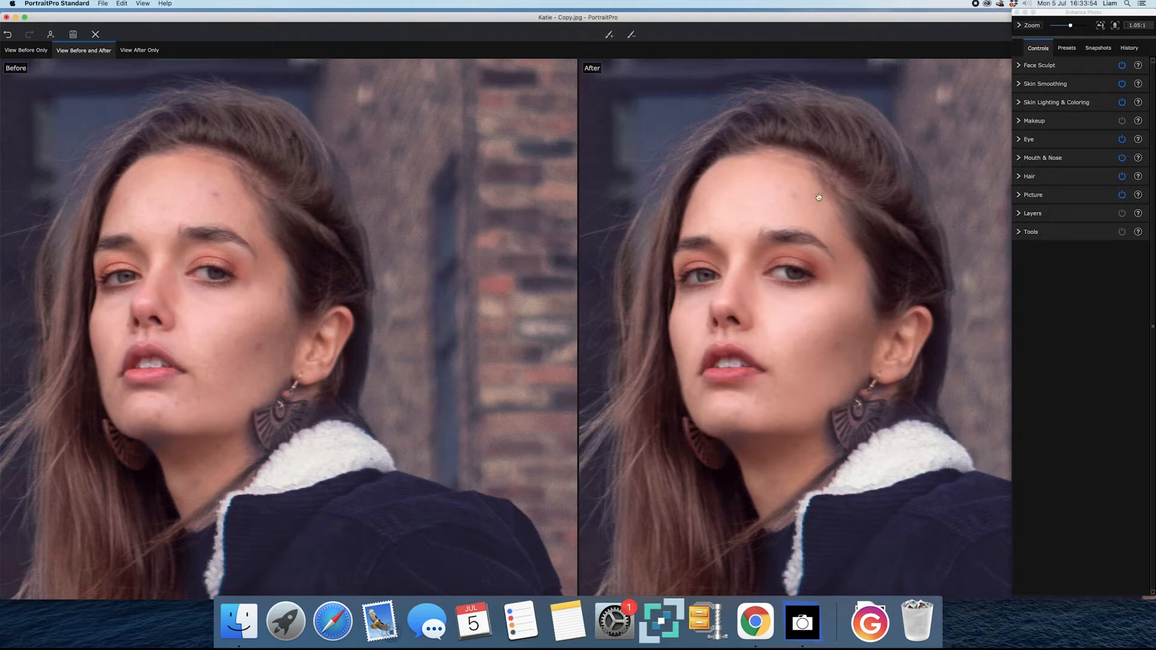
Show only the enhanced image and touch up the remaining skin blemishes on the forehead, cheek and chin.
left_click(137, 51)
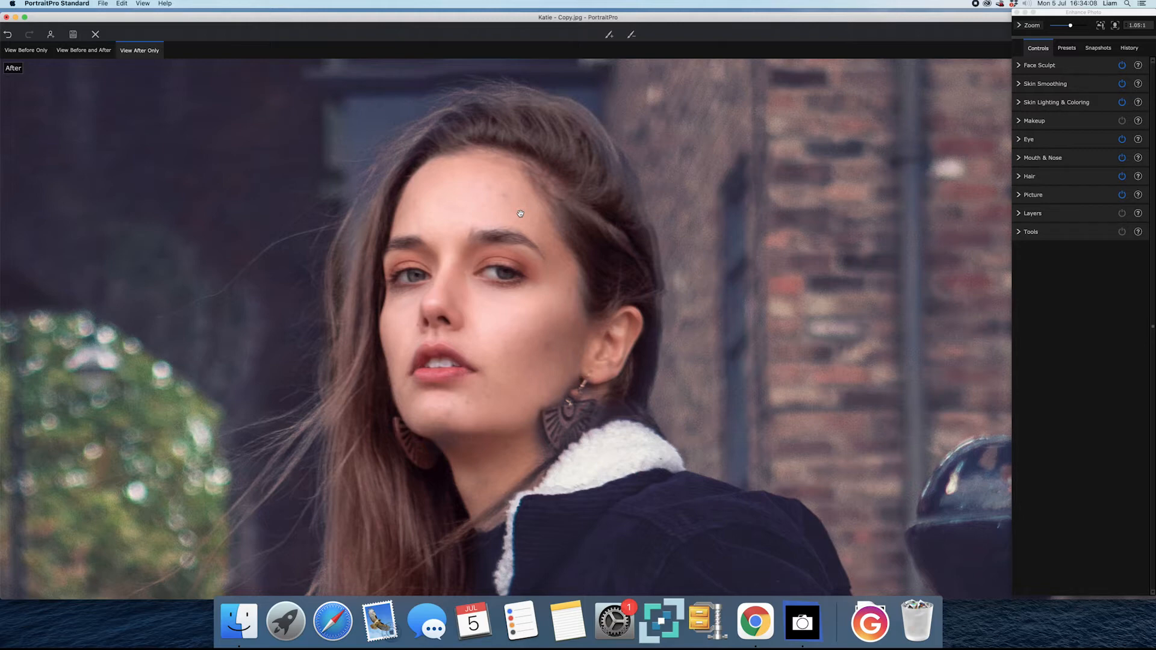
left_click(609, 35)
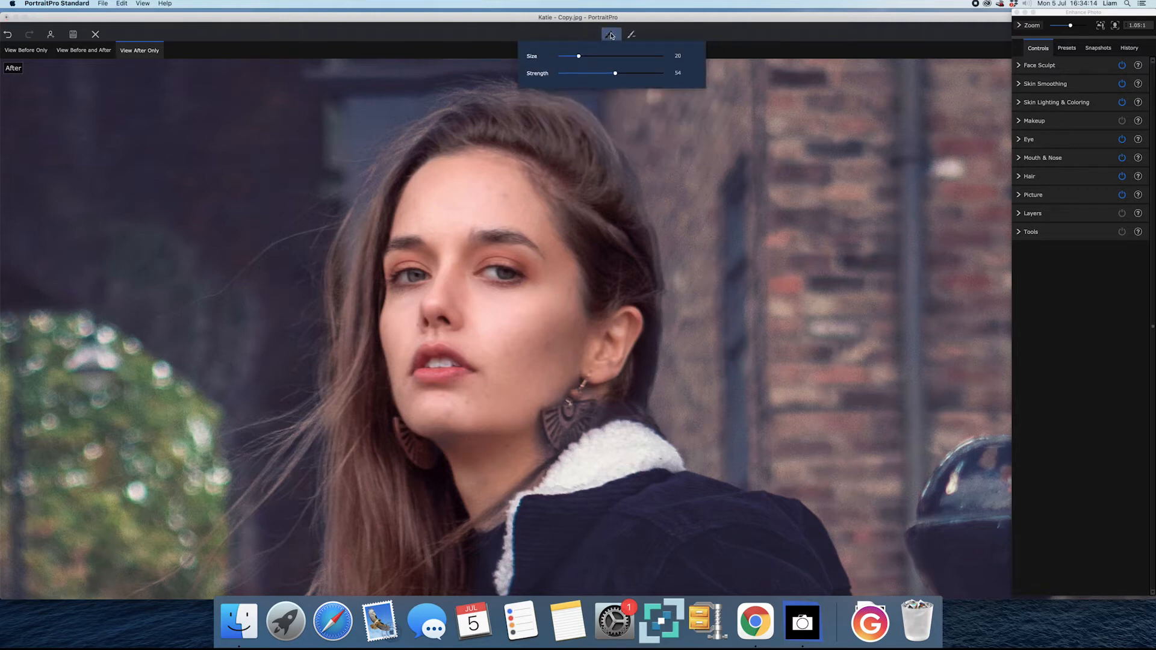
mouse_move(579, 56)
left_mouse_down()
mouse_move(624, 57)
mouse_move(579, 59)
left_mouse_up()
scroll(507, 200, "up", 3)
scroll(507, 200, "up", 2)
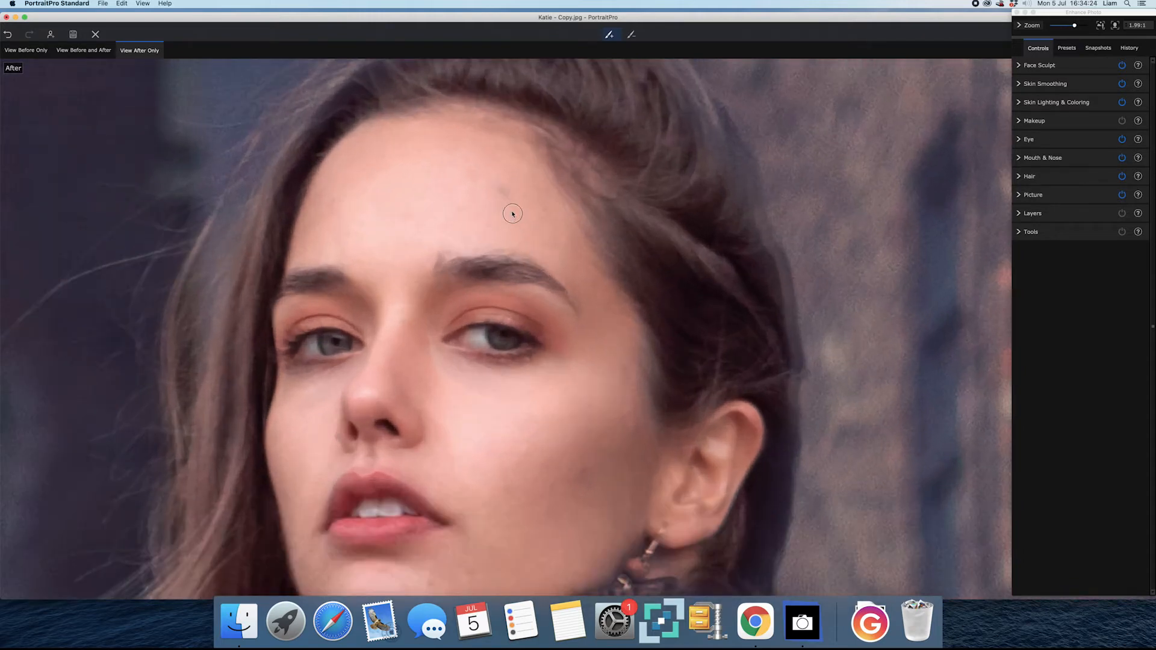
left_click(505, 192)
scroll(565, 464, "down", 3)
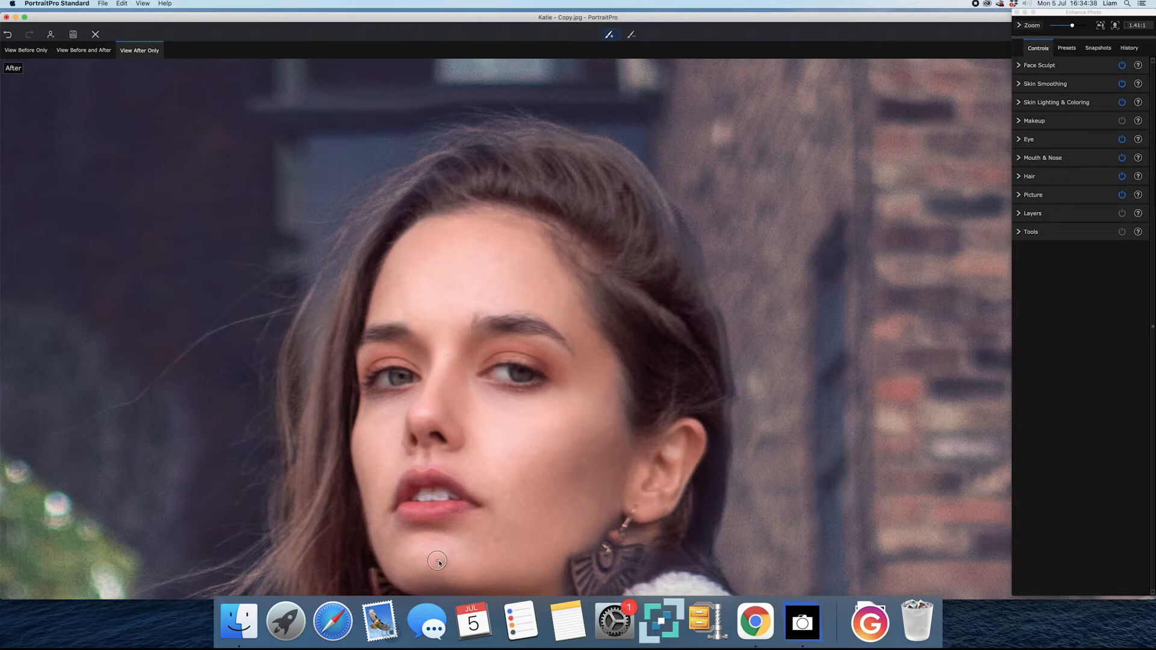
Reduce the Restore brush size and brush the original skin texture back over the forehead blemish.
left_click(630, 34)
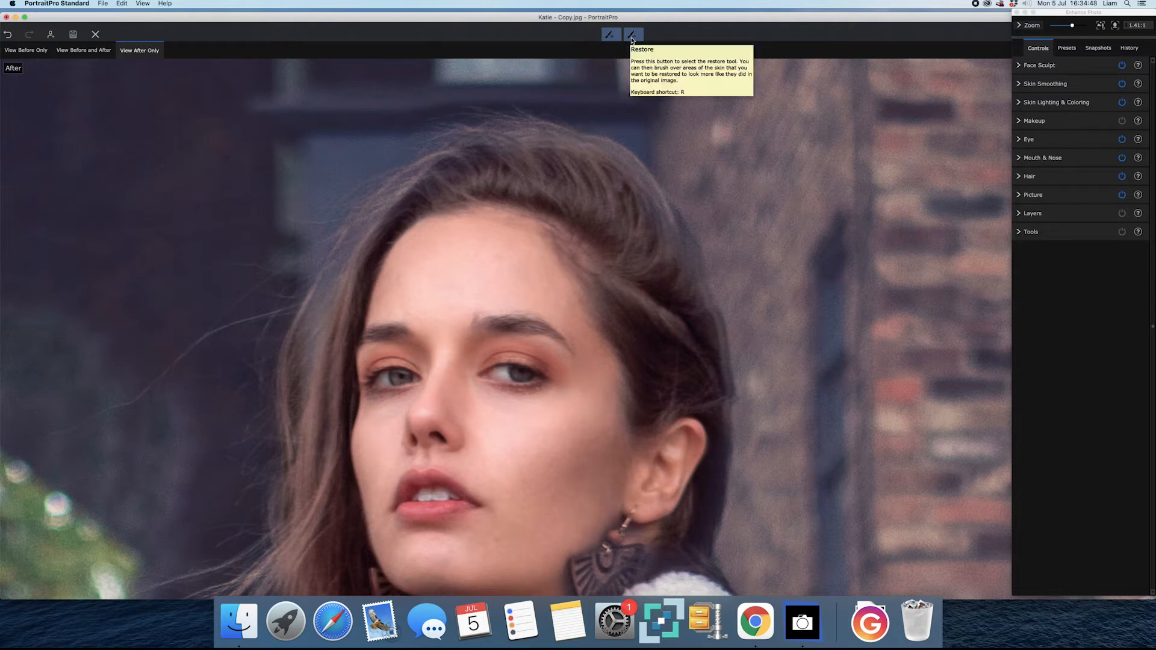
left_click(632, 38)
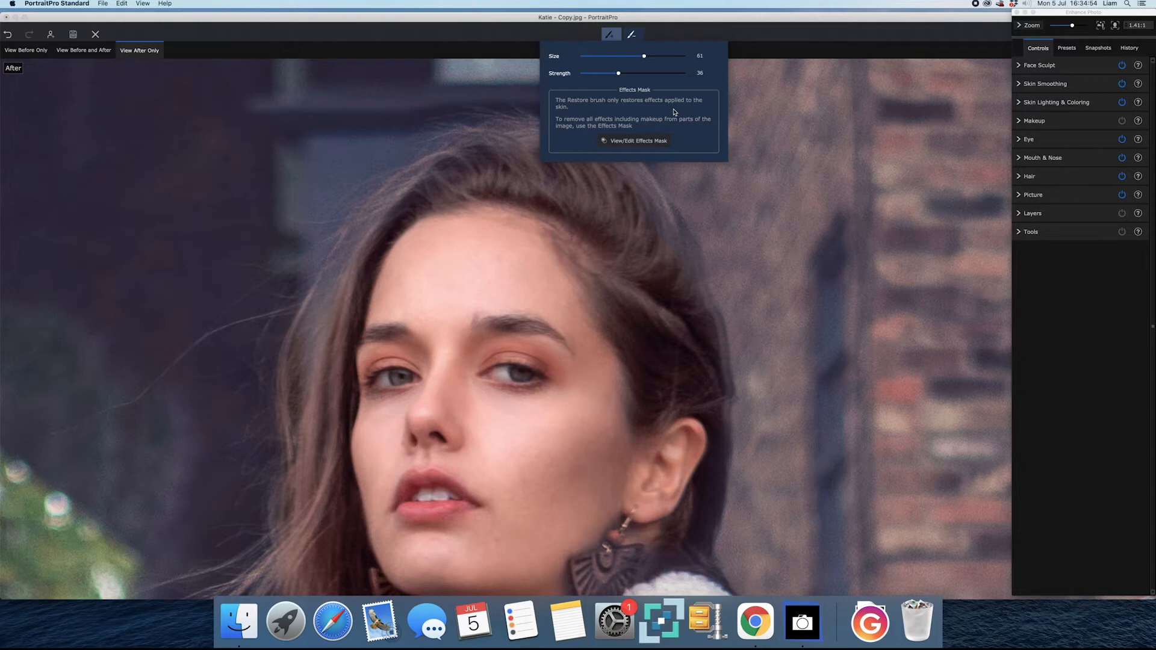
left_click_drag(644, 56, 612, 59)
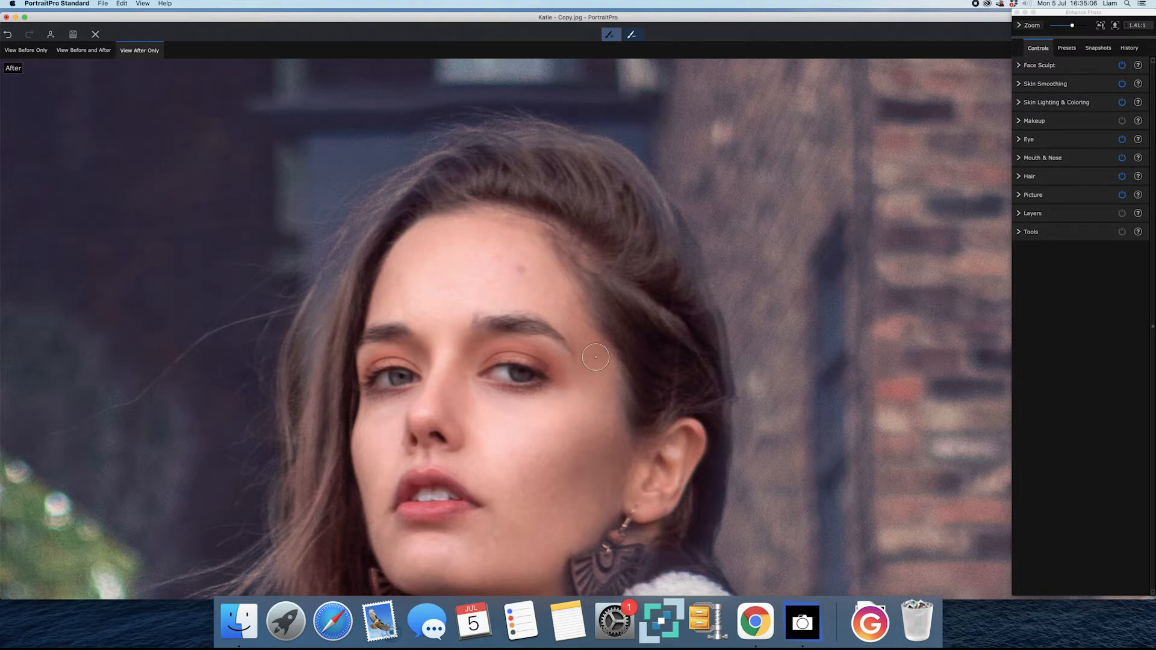
left_click(631, 34)
mouse_move(639, 38)
left_click(610, 34)
left_click(631, 34)
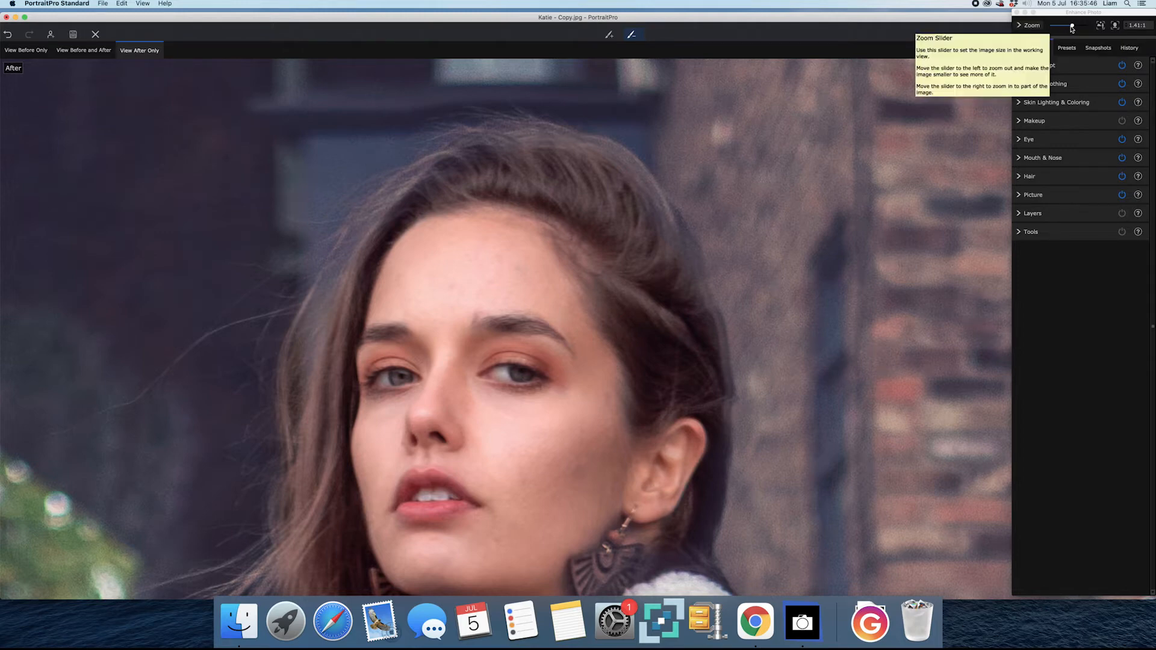
View the photo at several scales, including the whole image, the face close-up and 1:8, and return to the face.
mouse_move(1073, 28)
left_mouse_down()
mouse_move(1060, 27)
mouse_move(1072, 29)
left_mouse_up()
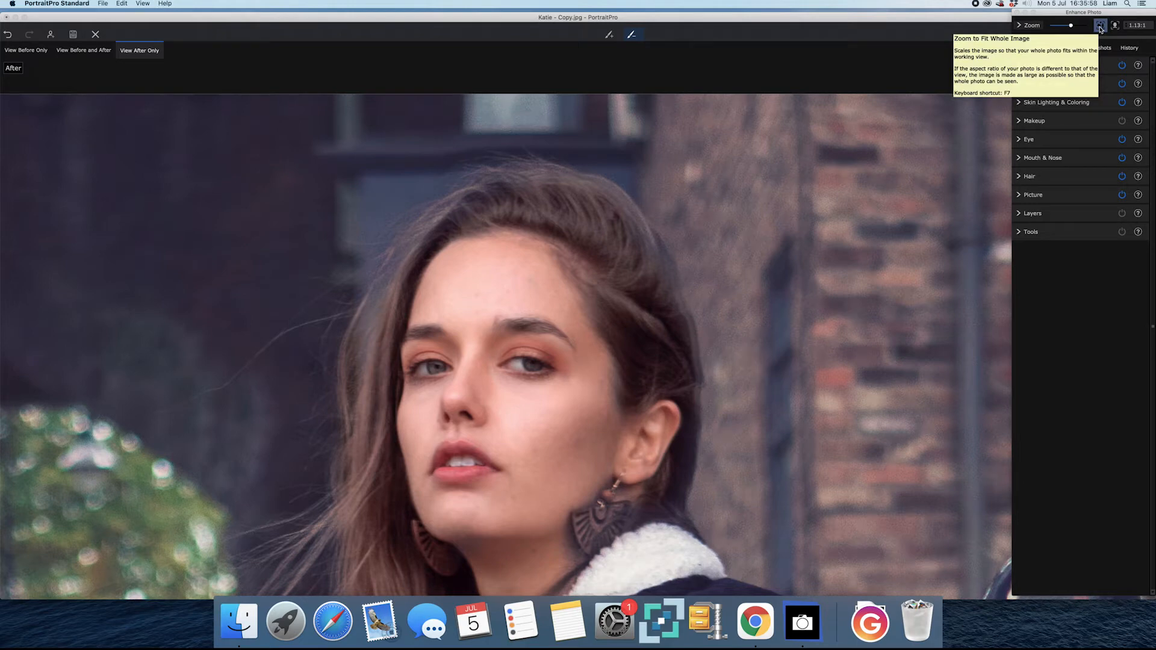
left_click(1100, 26)
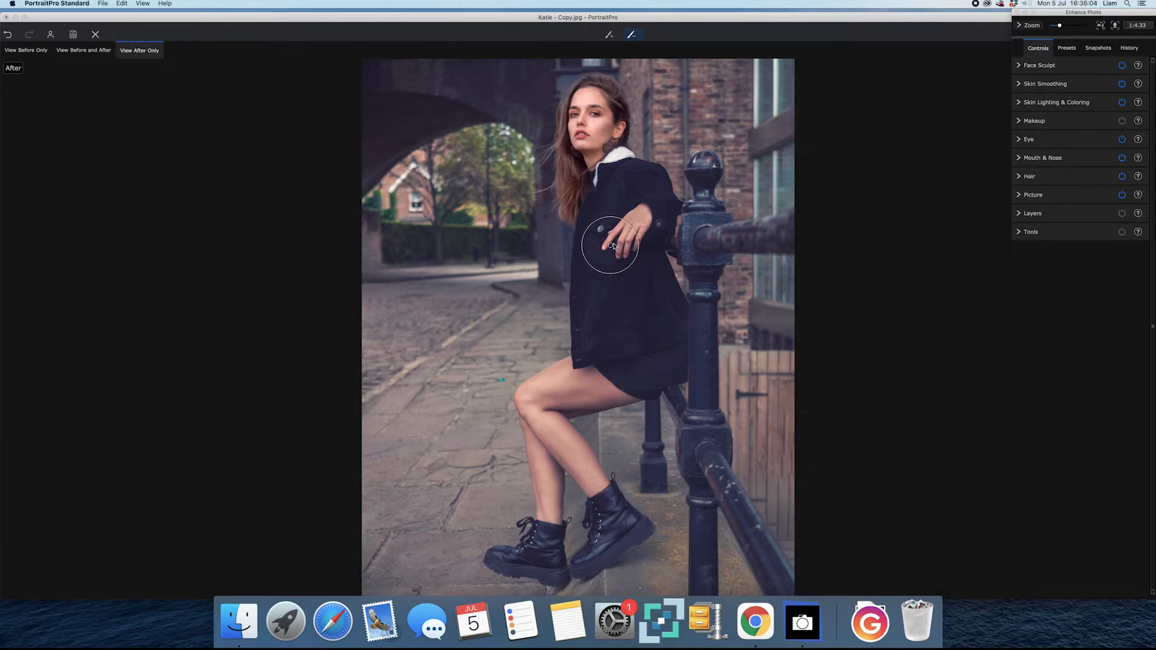
left_click(1114, 26)
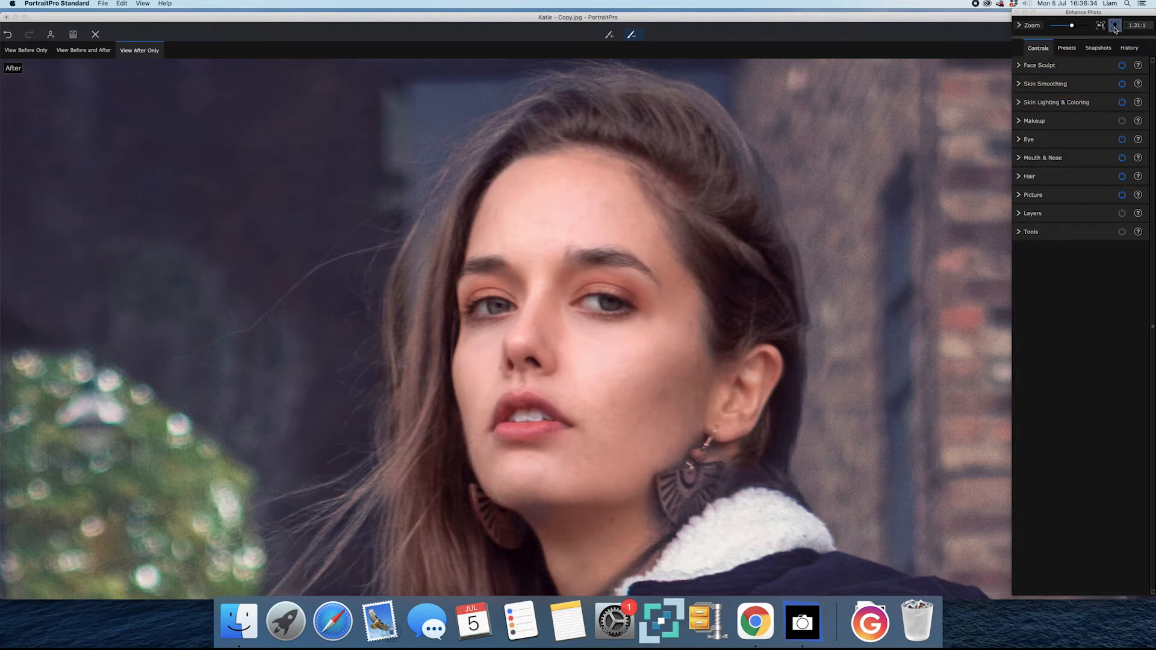
left_click(1136, 26)
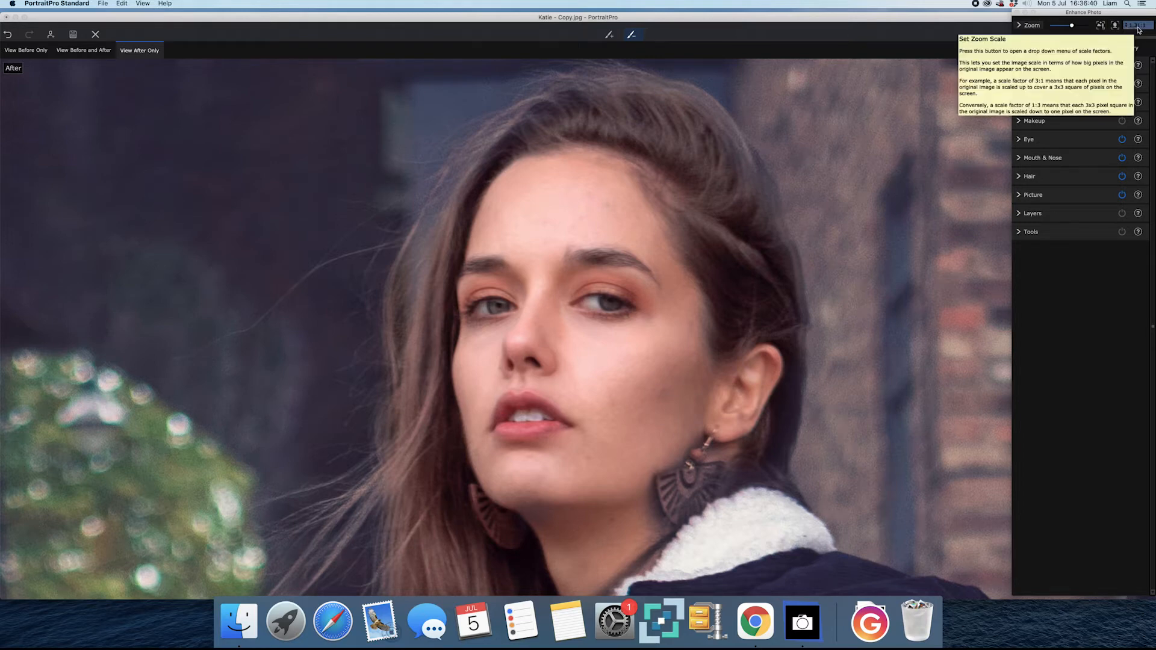
left_click(1138, 28)
left_click(1138, 29)
left_click(1138, 28)
left_click(1138, 43)
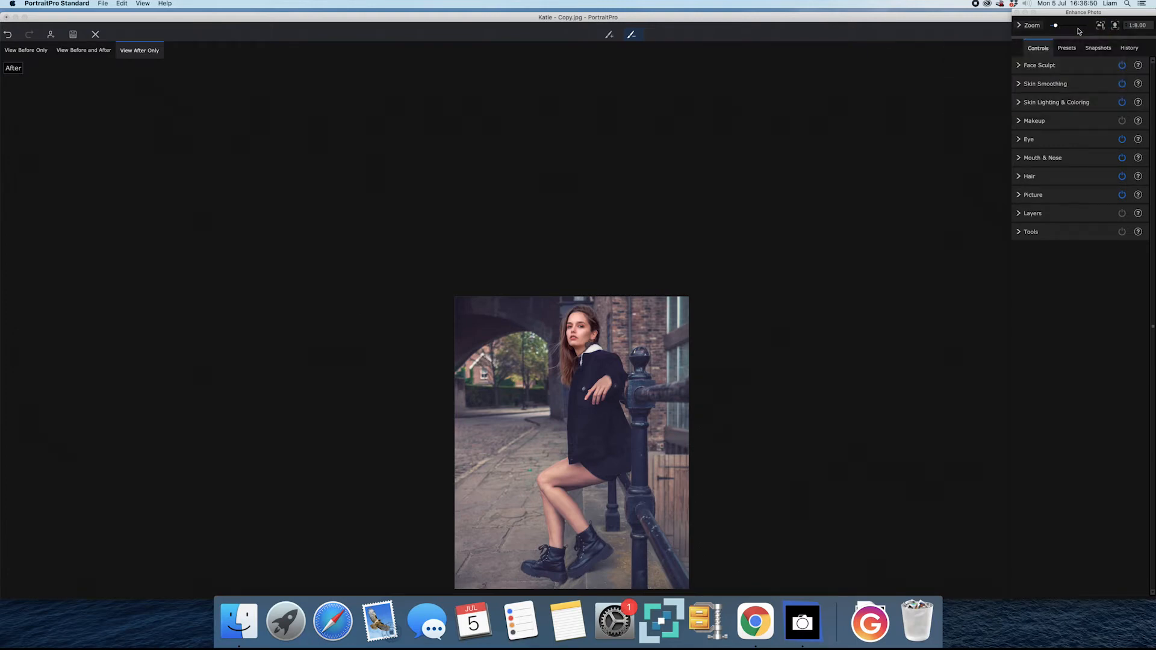
left_click(1114, 27)
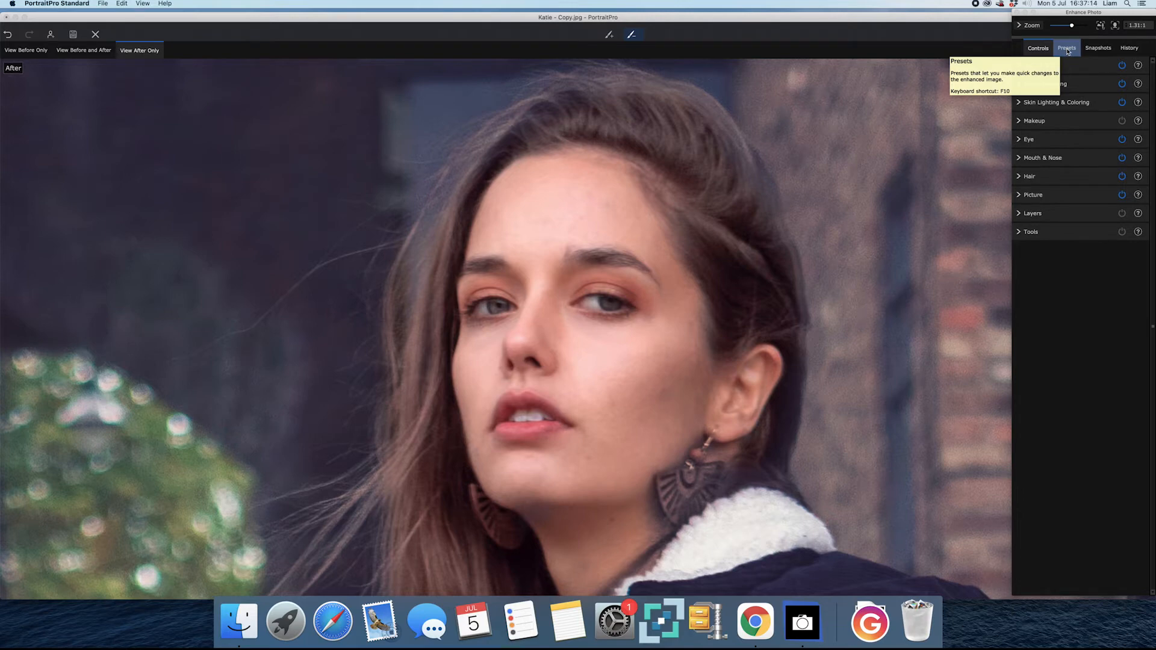
Try the global Standard and Skin, Eyes, Lips presets on the portrait, comparing them with Reset to Original.
left_click(1067, 49)
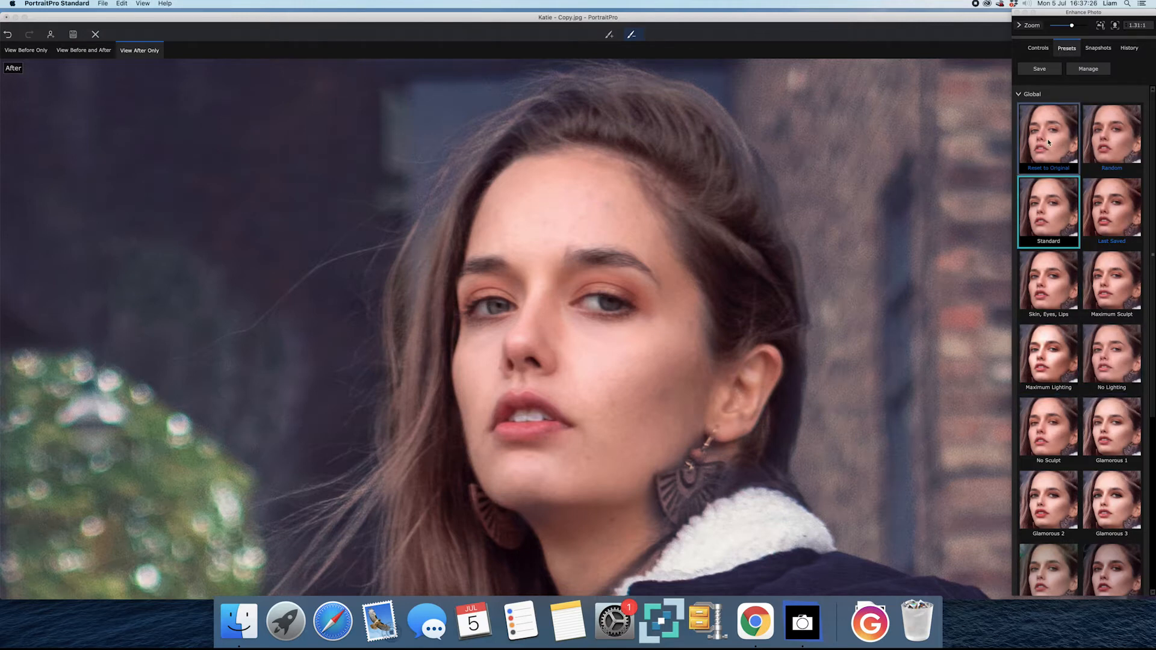
left_click(1049, 142)
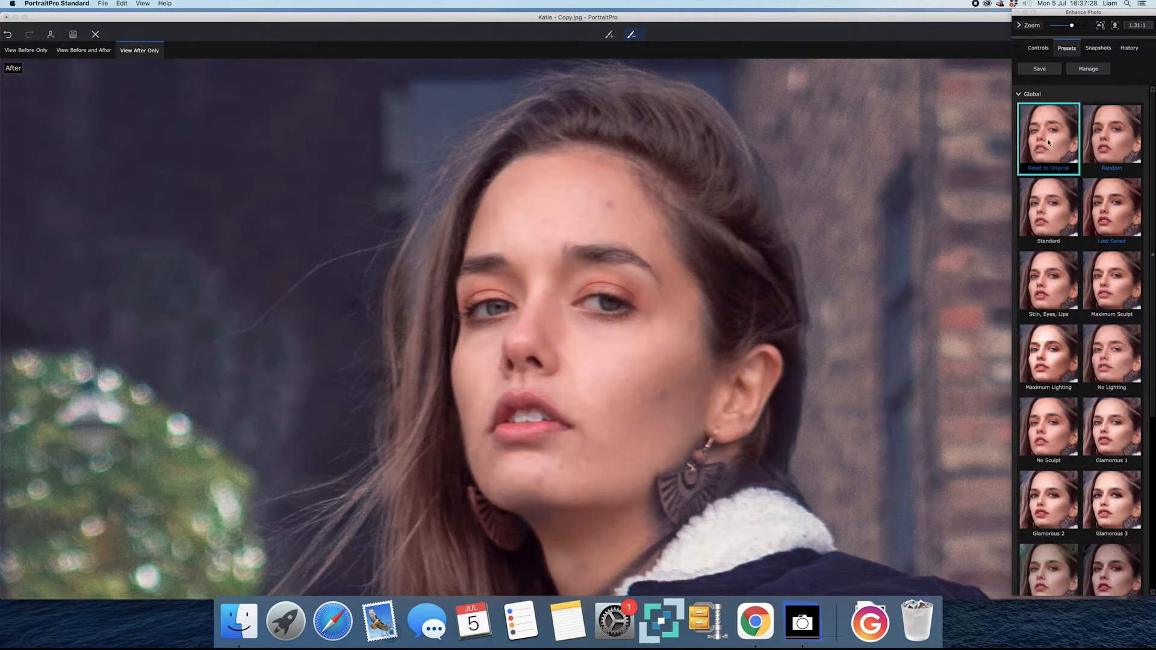
left_click(1045, 209)
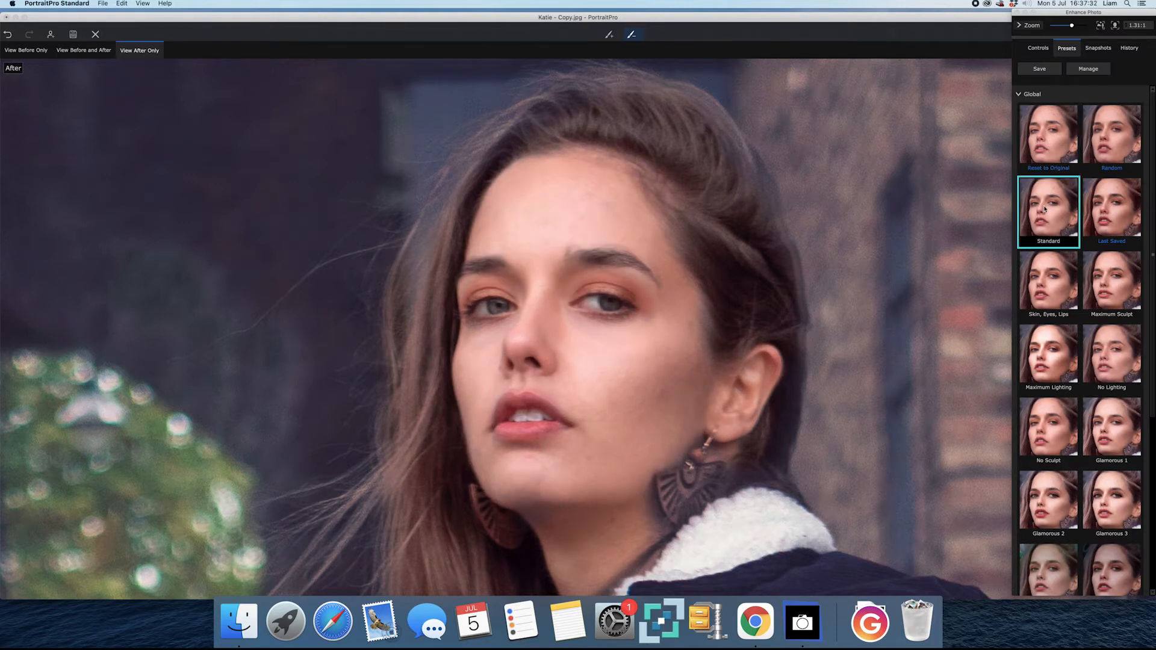
left_click(1044, 283)
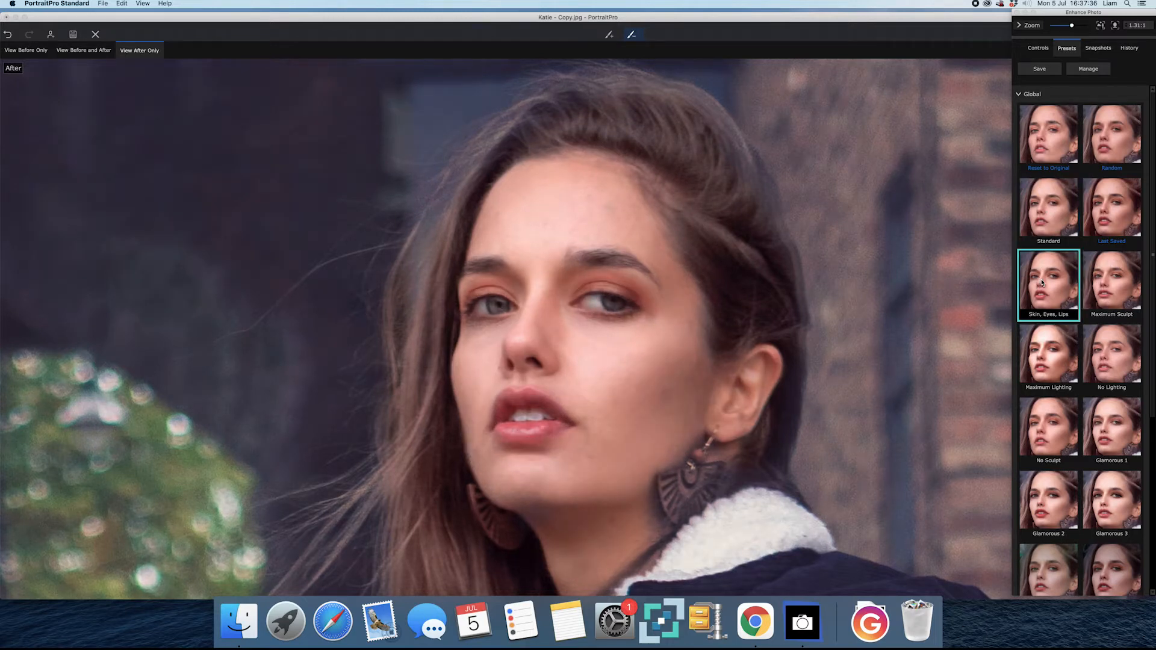
left_click(1030, 203)
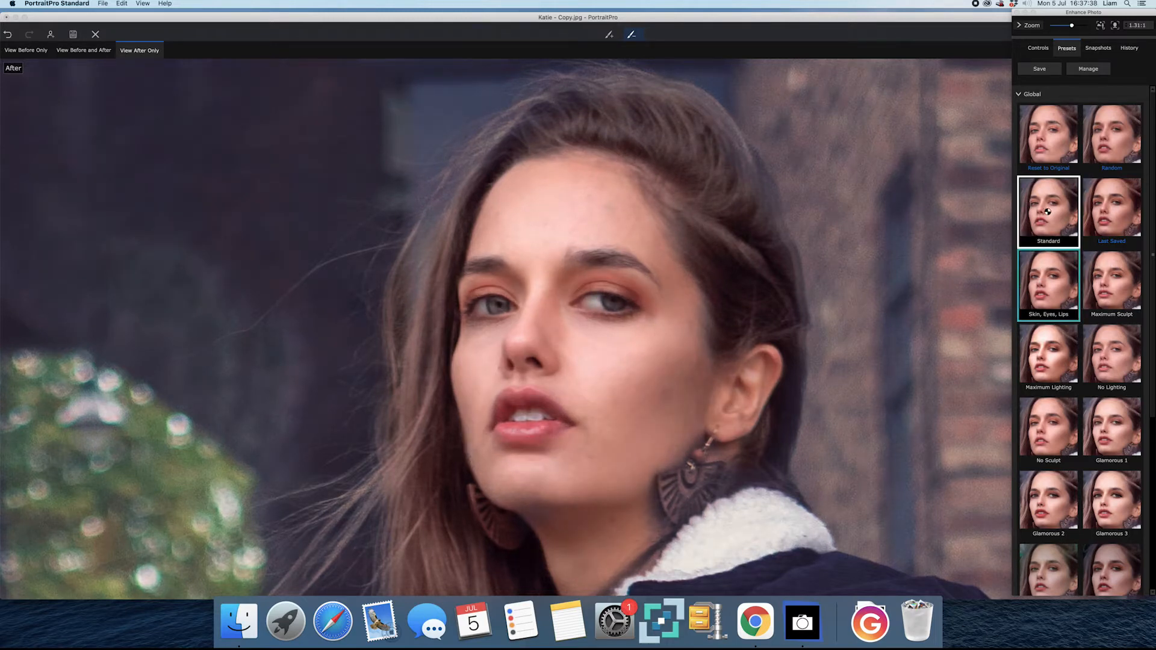
left_click(1046, 155)
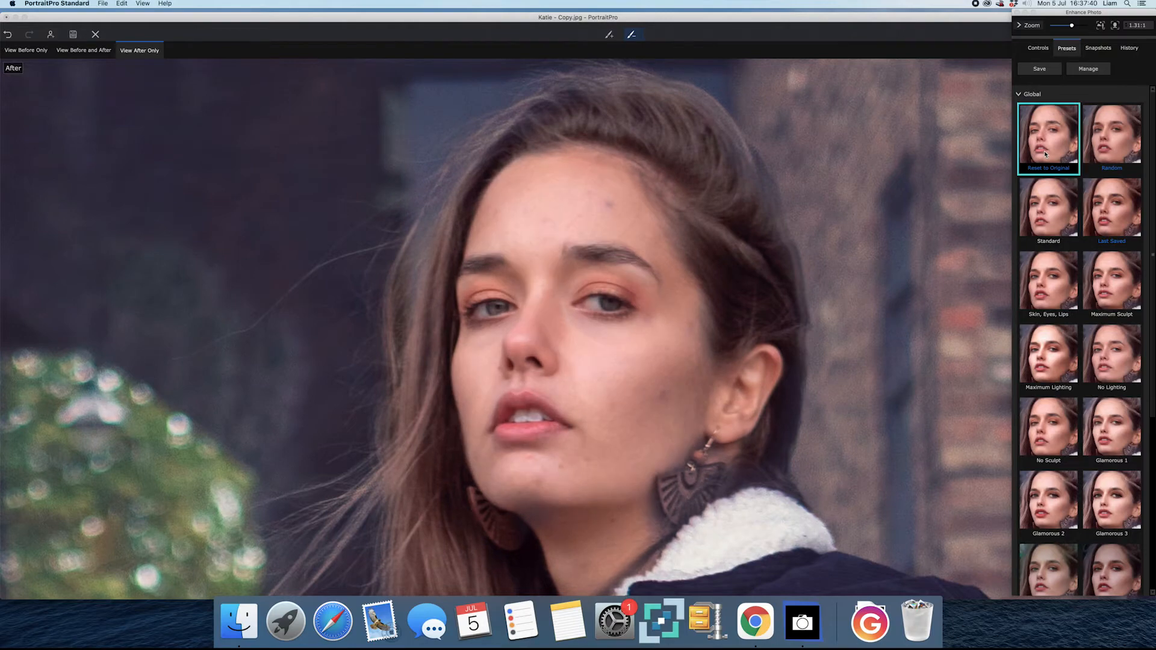
Try the Skin, Eyes, Lips, Maximum Lighting, No Sculpt, Glamorous 2 and Flowery Background presets on the portrait.
left_click(1051, 286)
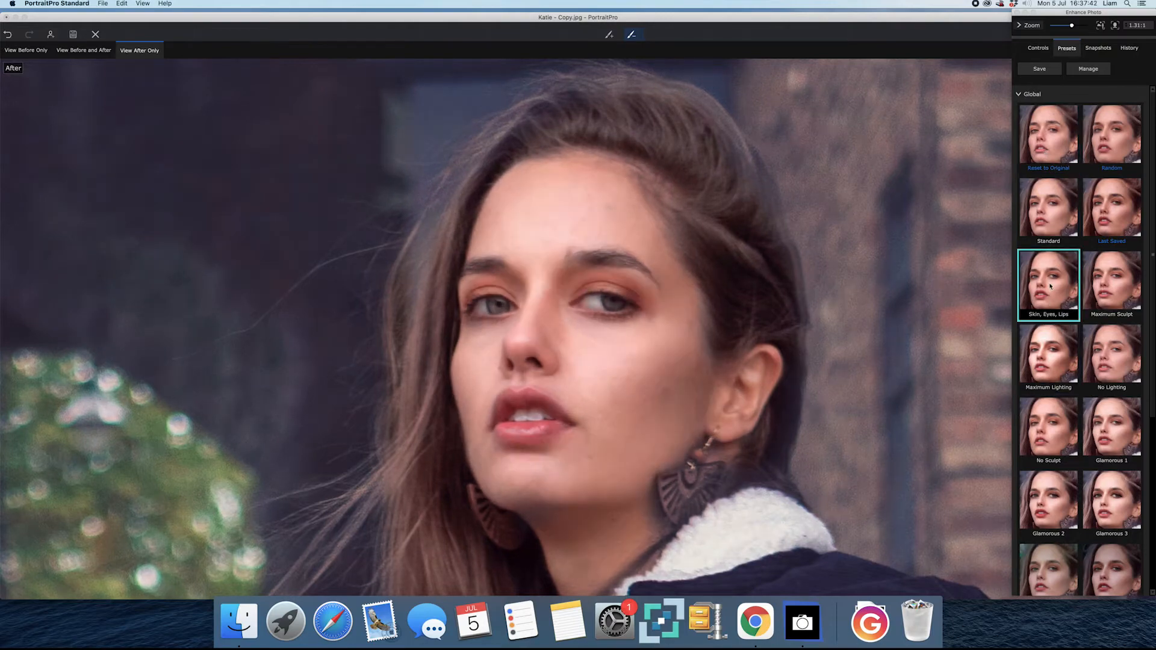
left_click(1049, 357)
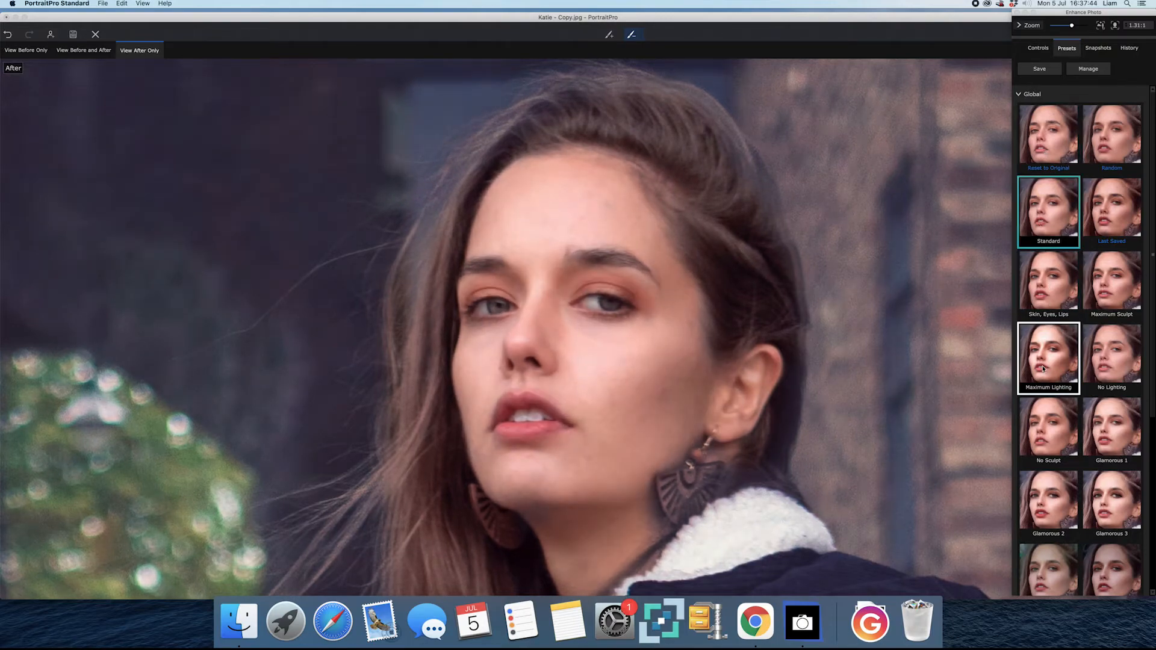
left_click(1049, 422)
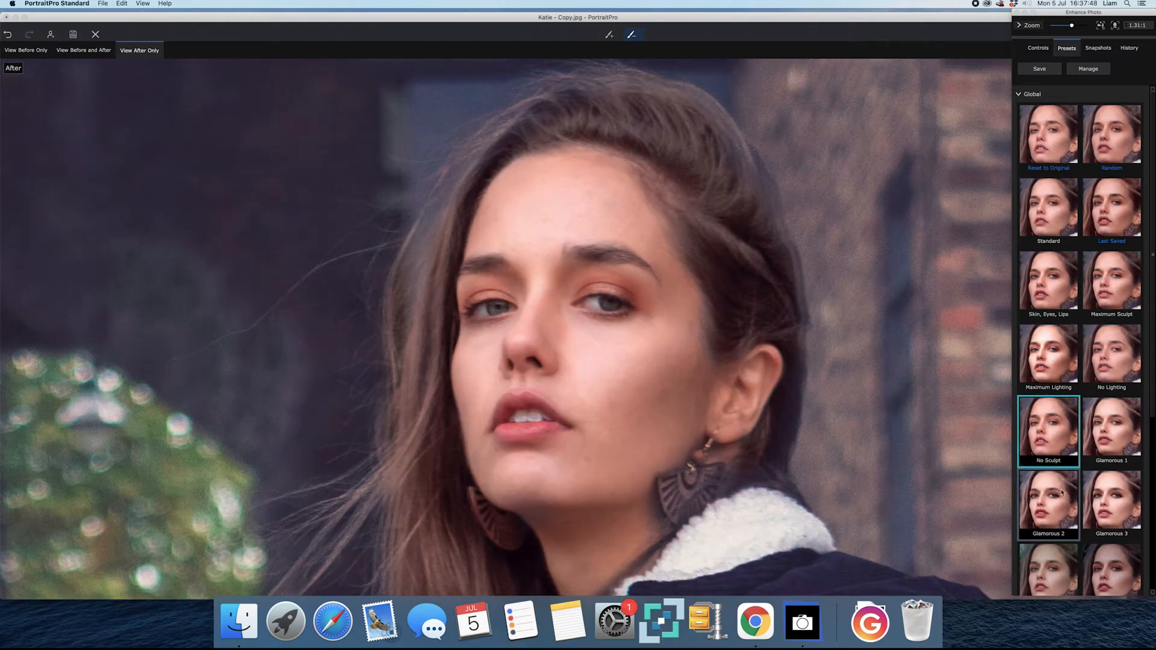
left_click(1051, 500)
left_click(1042, 558)
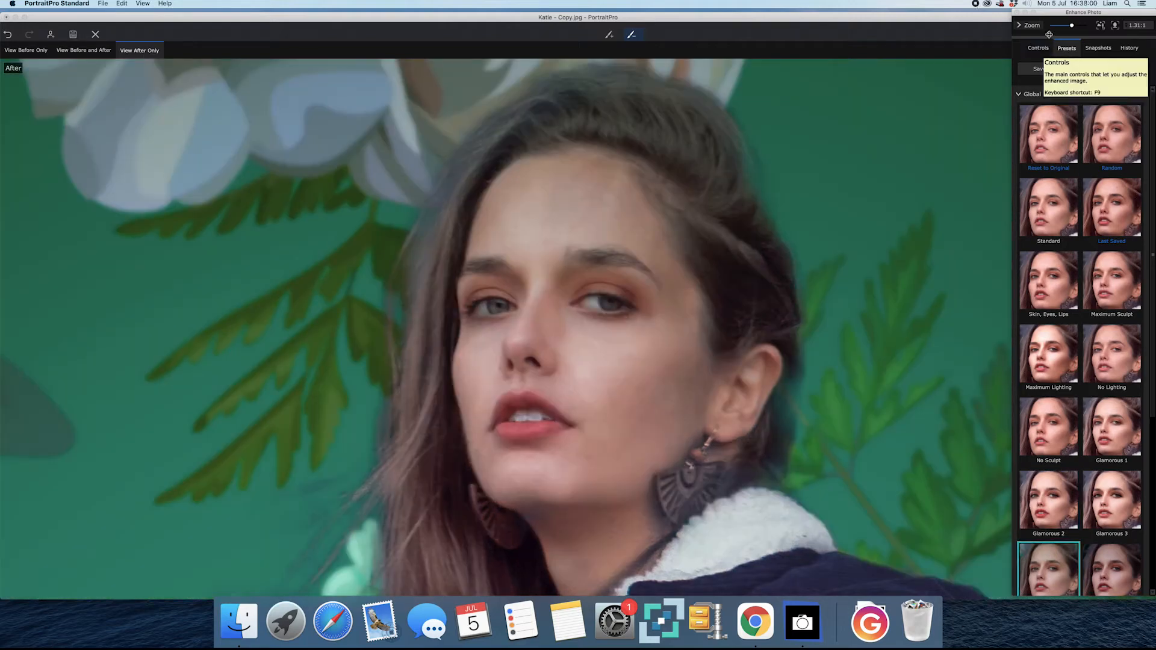
Inspect the flowery background on the whole photo, browse the other presets and reapply the Standard preset.
left_click(1101, 26)
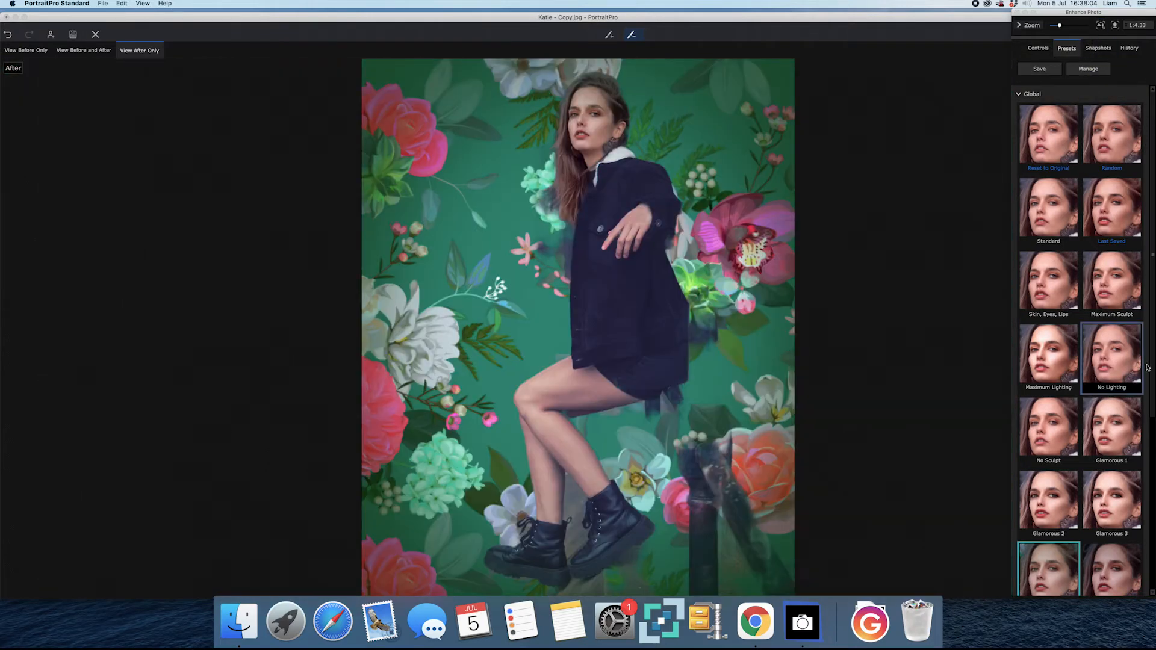
scroll(1148, 368, "down", 3)
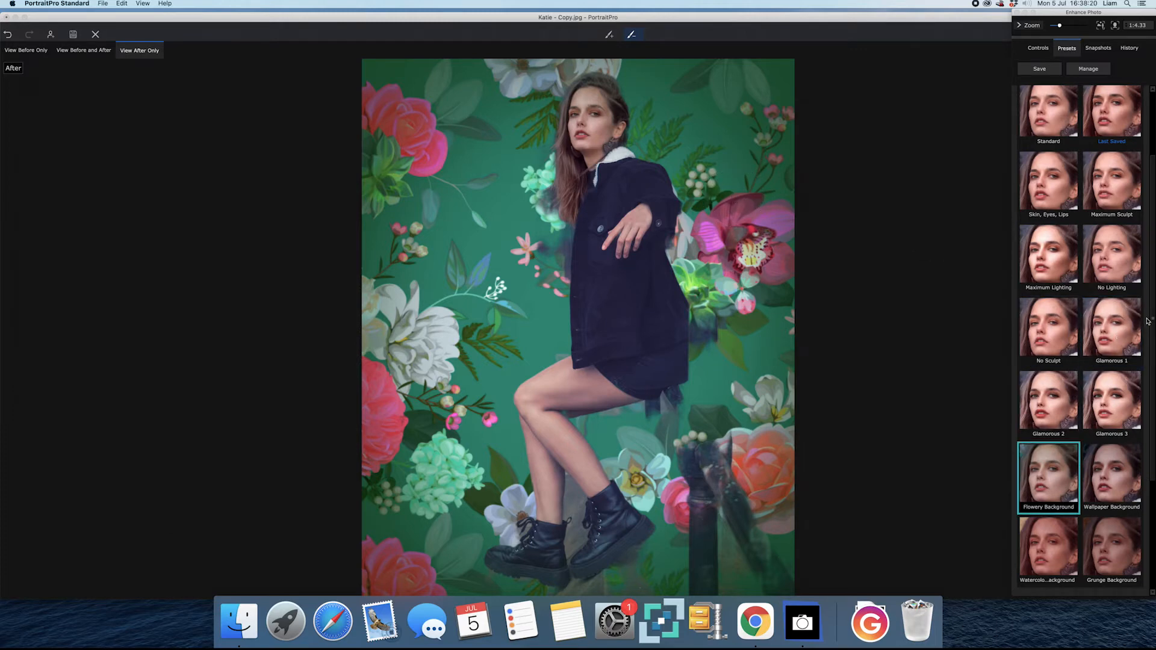
scroll(1147, 319, "up", 3)
scroll(1147, 319, "down", 3)
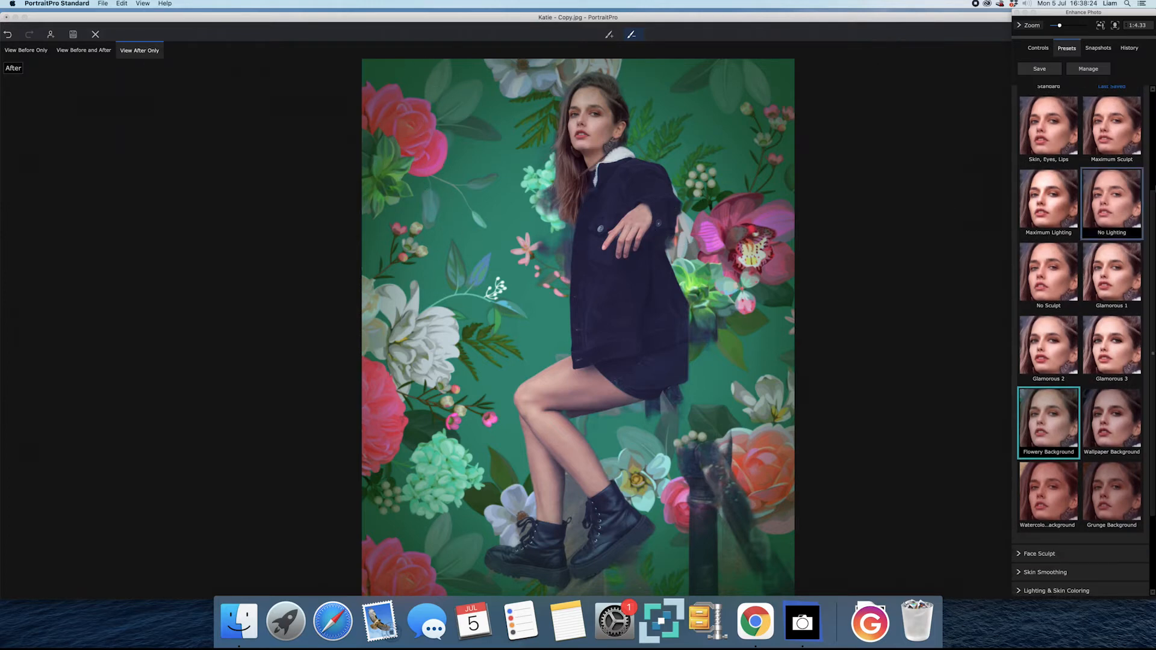
scroll(1154, 312, "up", 3)
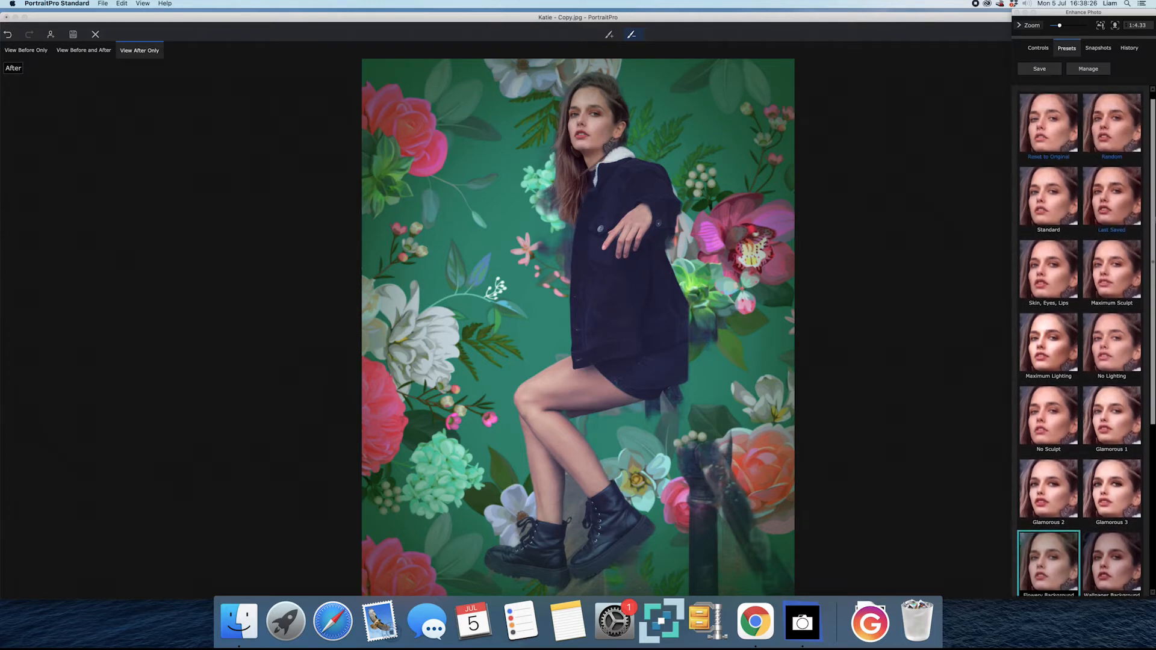
left_click(1046, 218)
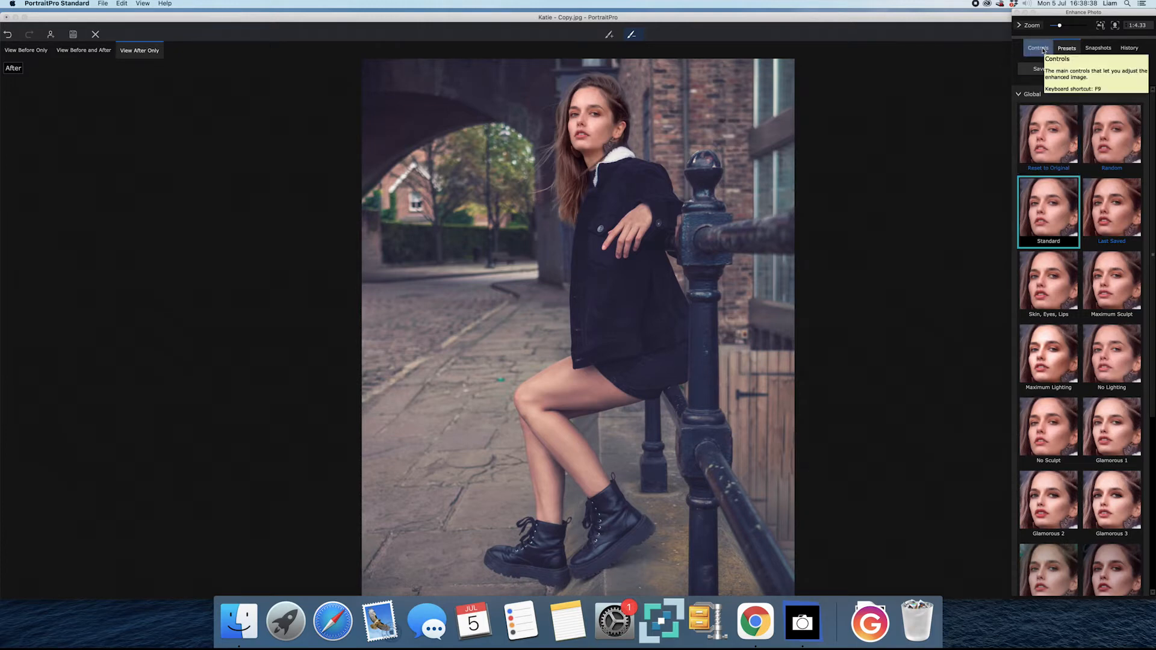
Look at the Snapshots and Controls sections, zoom to the face and compare the portrait with Face Sculpt switched off and on.
left_click(1089, 51)
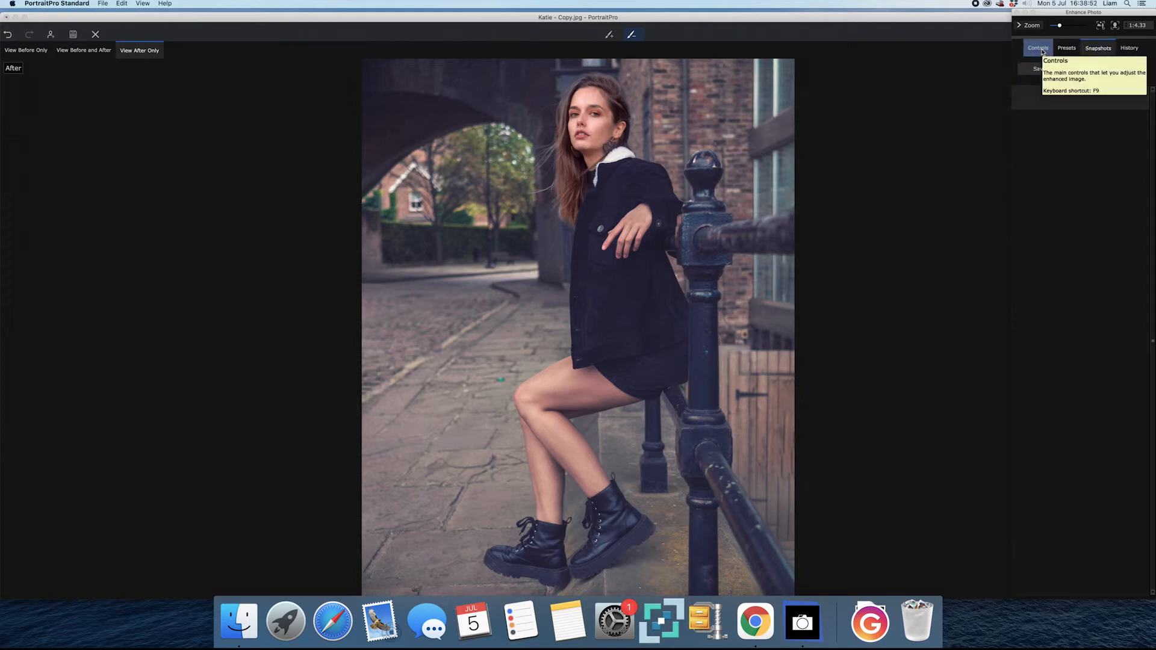
left_click(1042, 53)
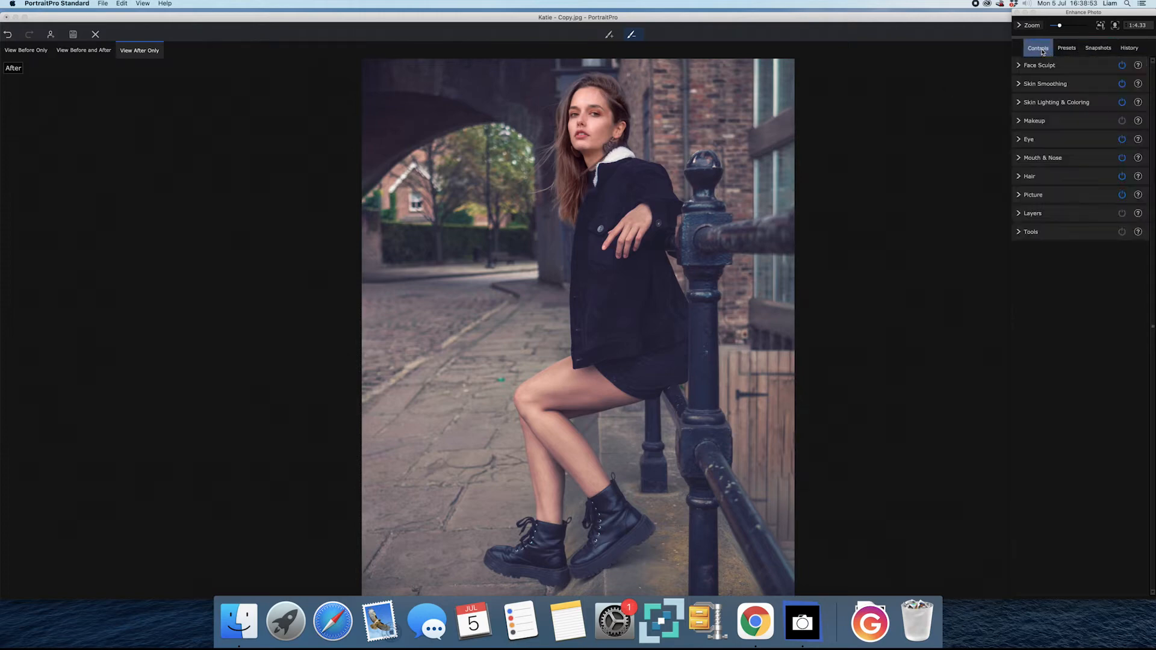
left_click(1115, 26)
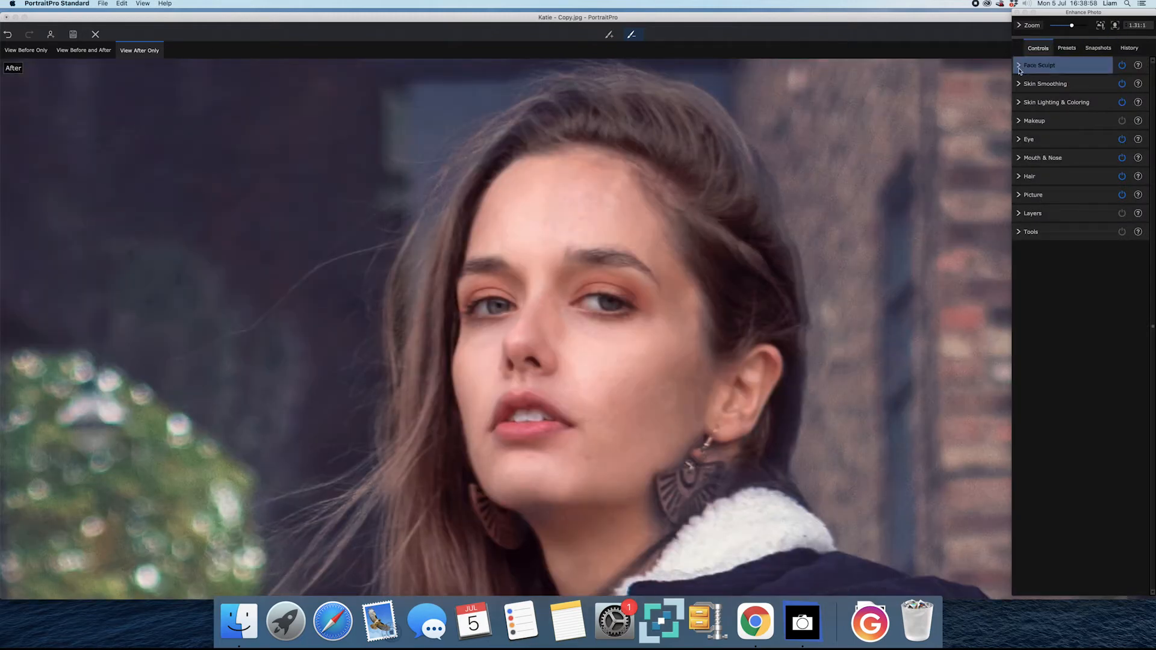
left_click(1123, 65)
left_click(1122, 65)
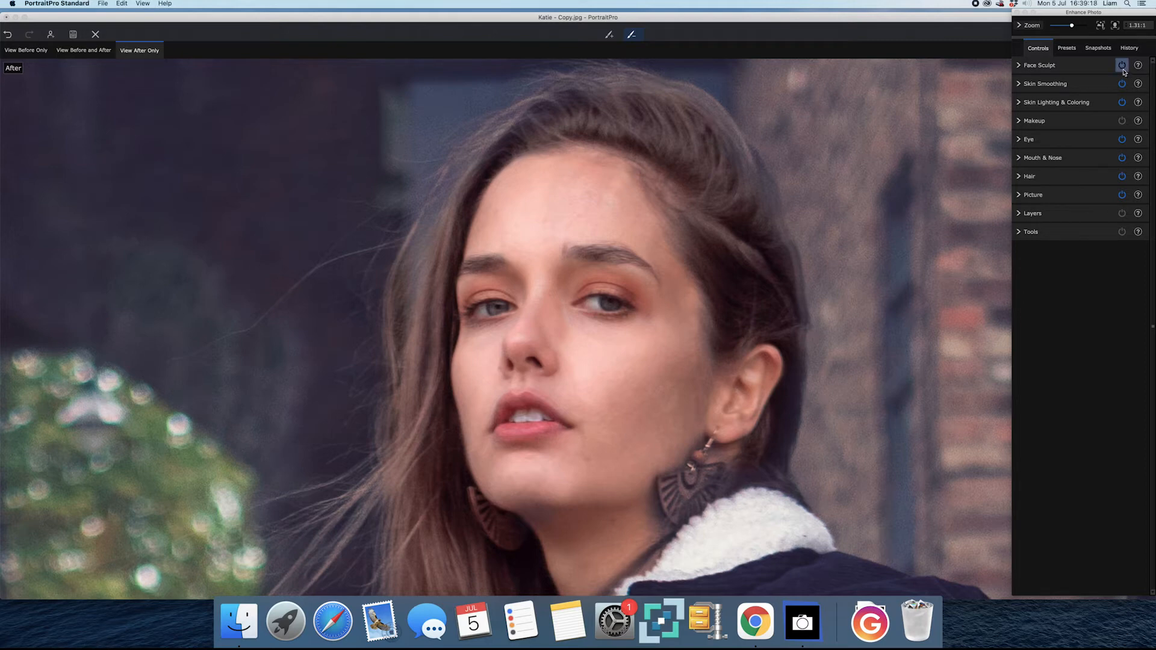
left_click(1122, 68)
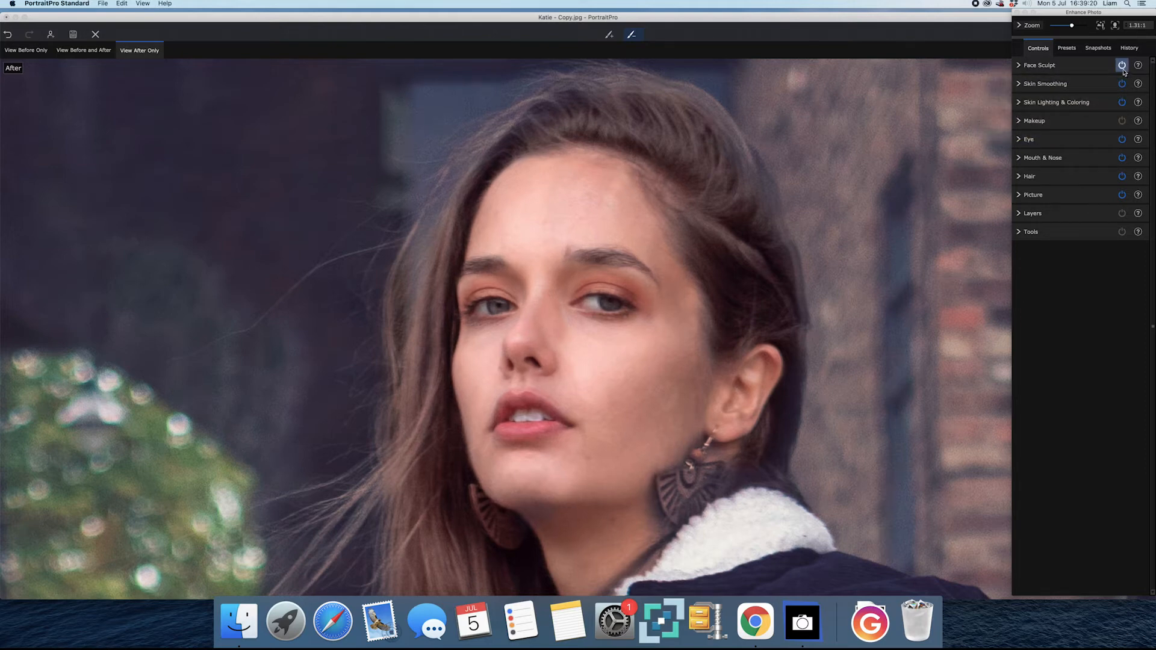
left_click(1123, 67)
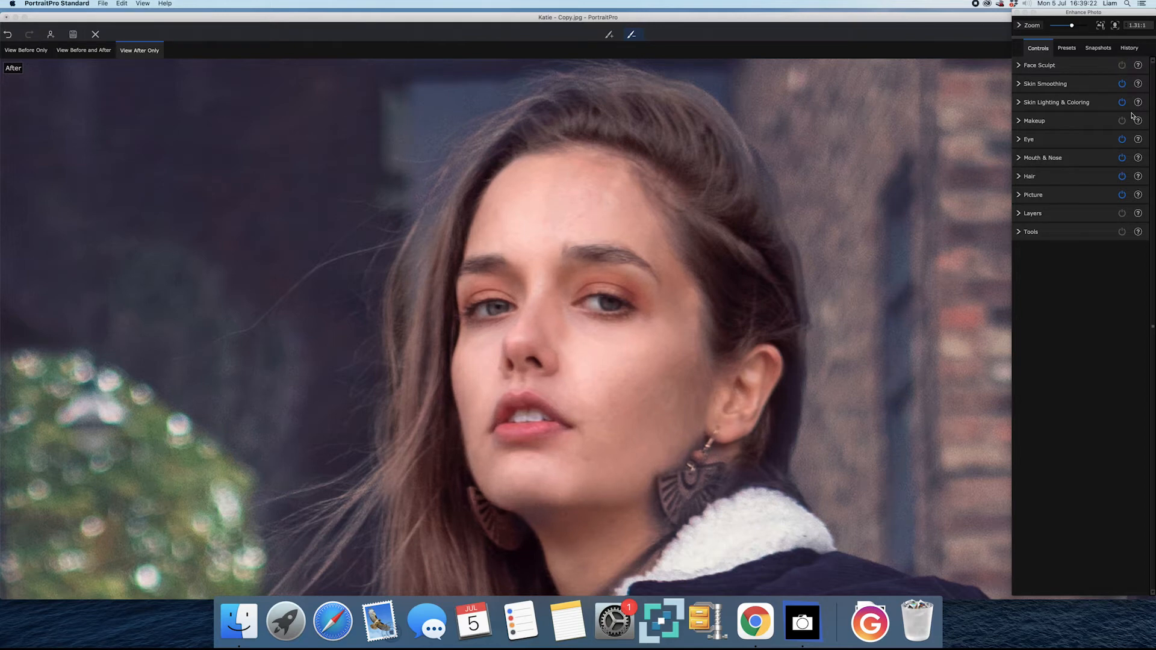
left_click(1123, 67)
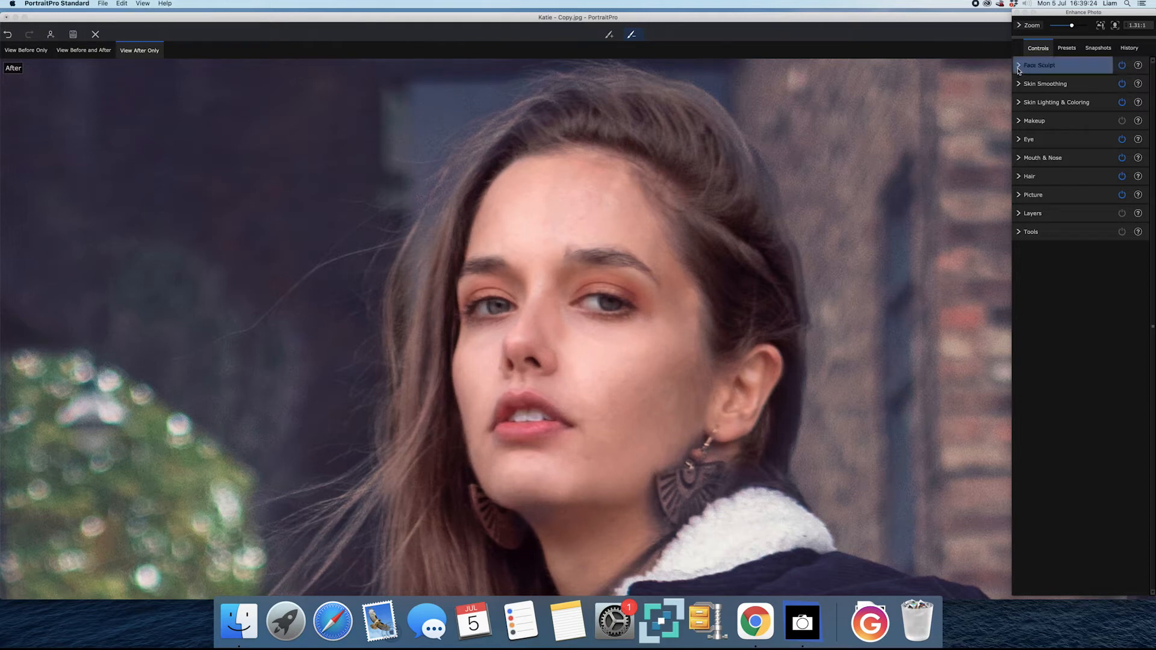
Expand the Face Sculpt controls, test the Master Fade at 0 and at intermediate strengths, and set it to 45.
left_click(1019, 66)
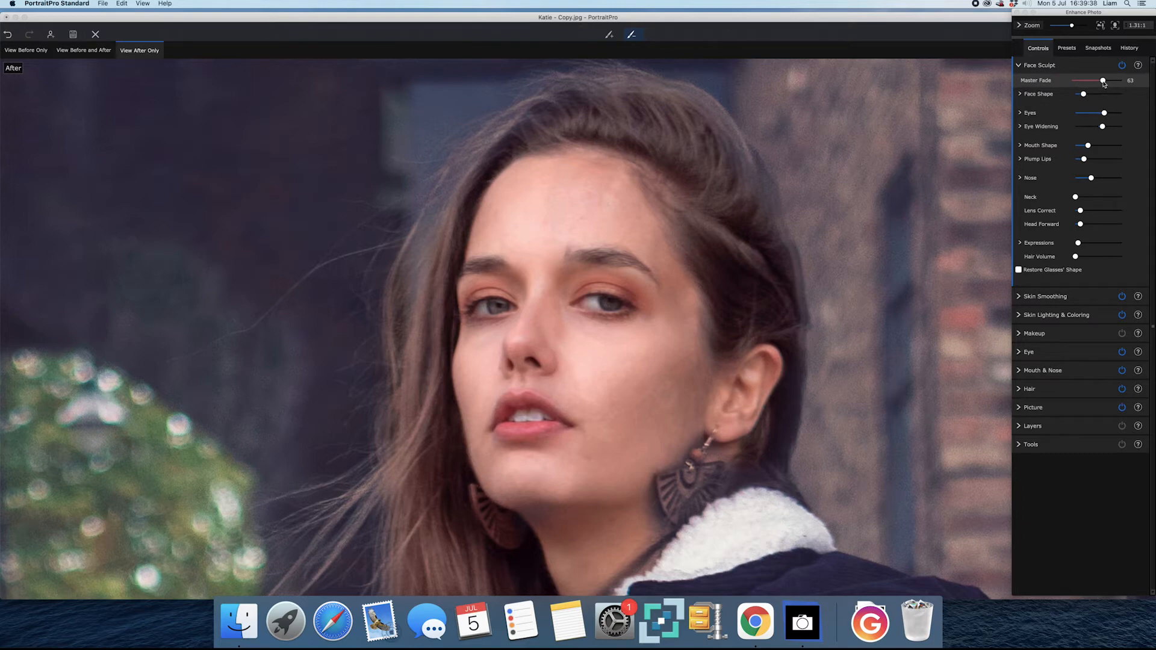
left_click_drag(1105, 84, 1057, 82)
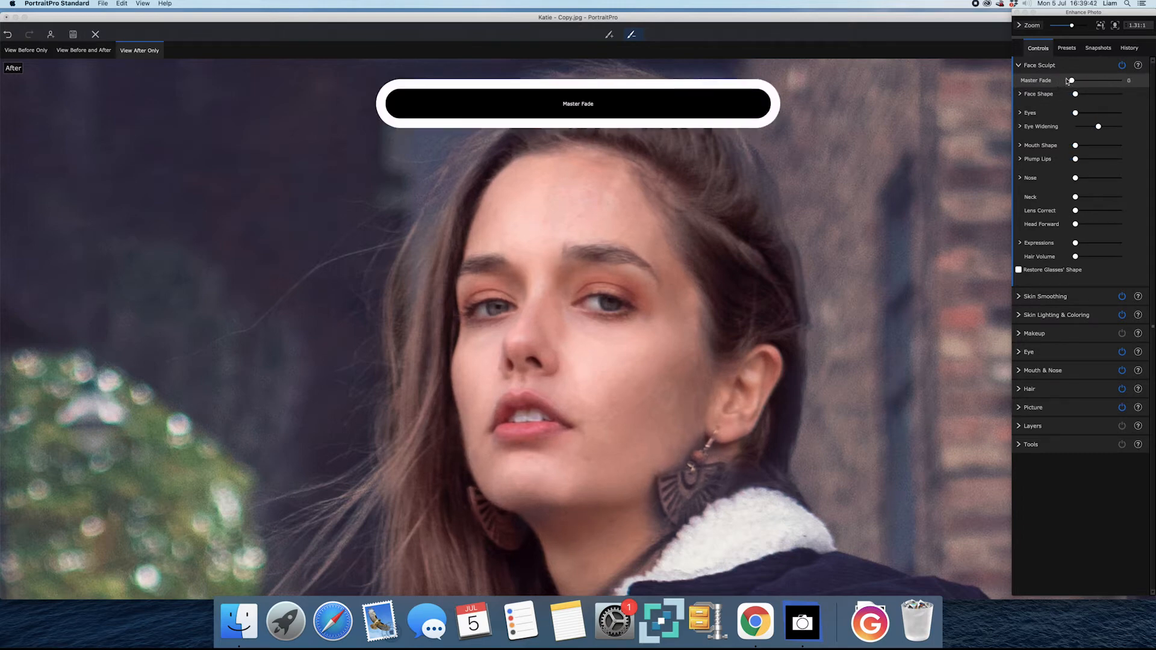
mouse_move(1065, 82)
left_mouse_down()
mouse_move(1088, 82)
mouse_move(1060, 82)
left_mouse_up()
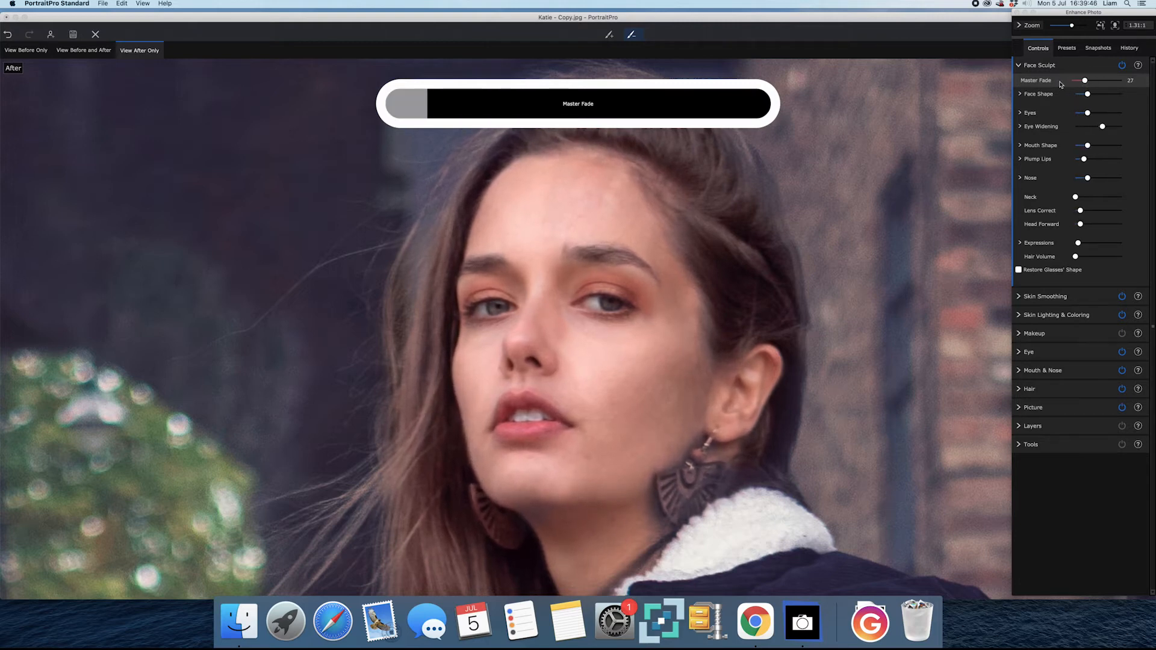
left_click_drag(1061, 84, 1092, 85)
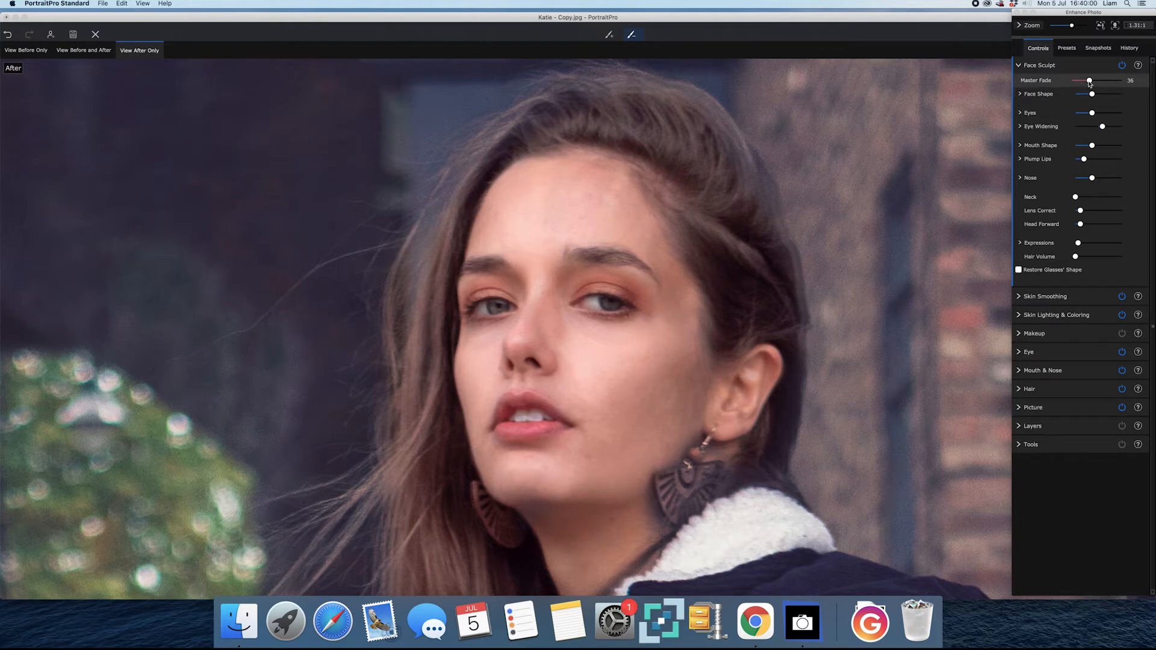
left_click_drag(1091, 84, 1096, 84)
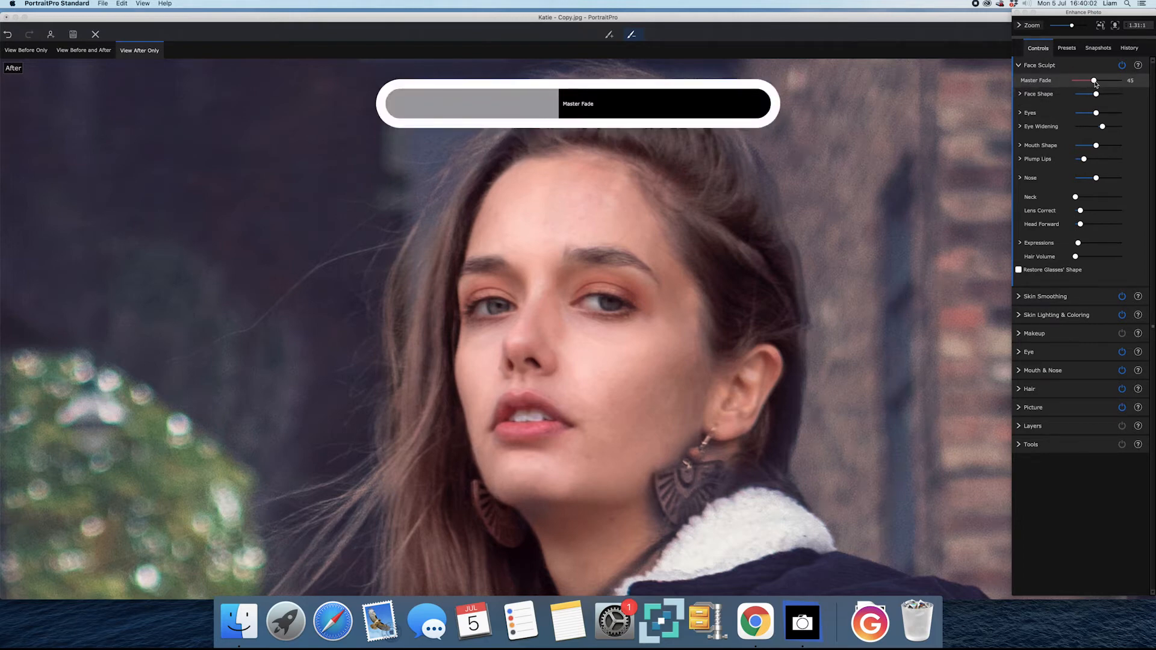
Fine-tune the facial features by lowering Face Shape, Eye Widening and Mouth Shape and increasing Plump Lips, keeping Nose at 45.
left_click_drag(1097, 94, 1084, 95)
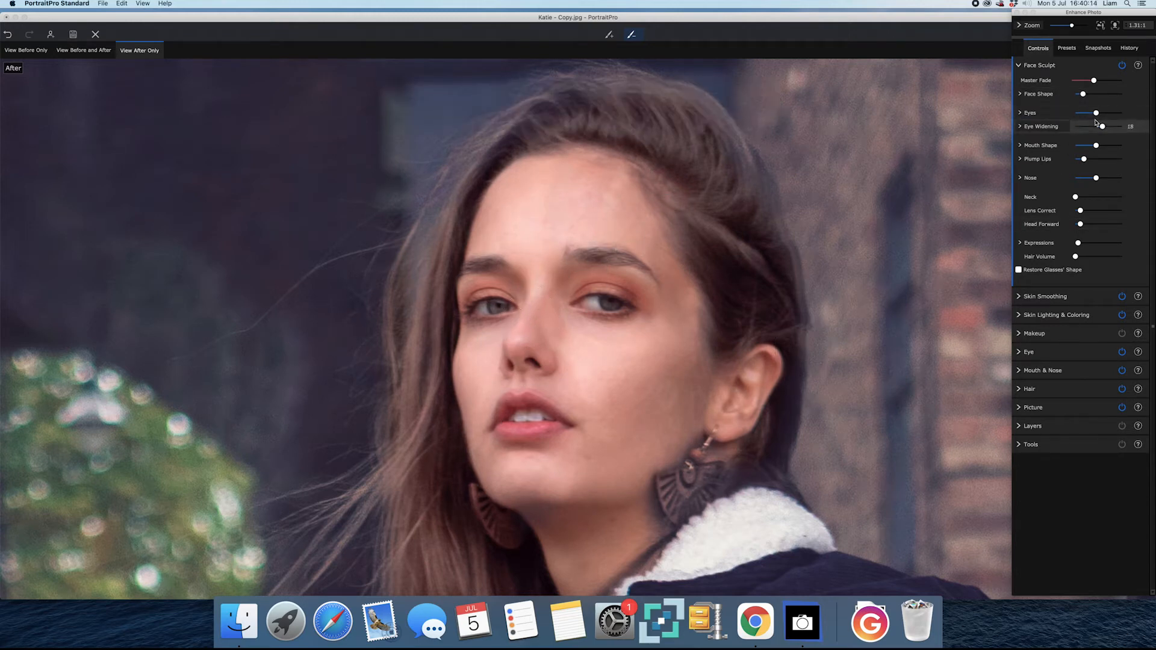
mouse_move(1095, 114)
left_mouse_down()
mouse_move(1080, 118)
mouse_move(1122, 130)
mouse_move(1097, 131)
left_mouse_up()
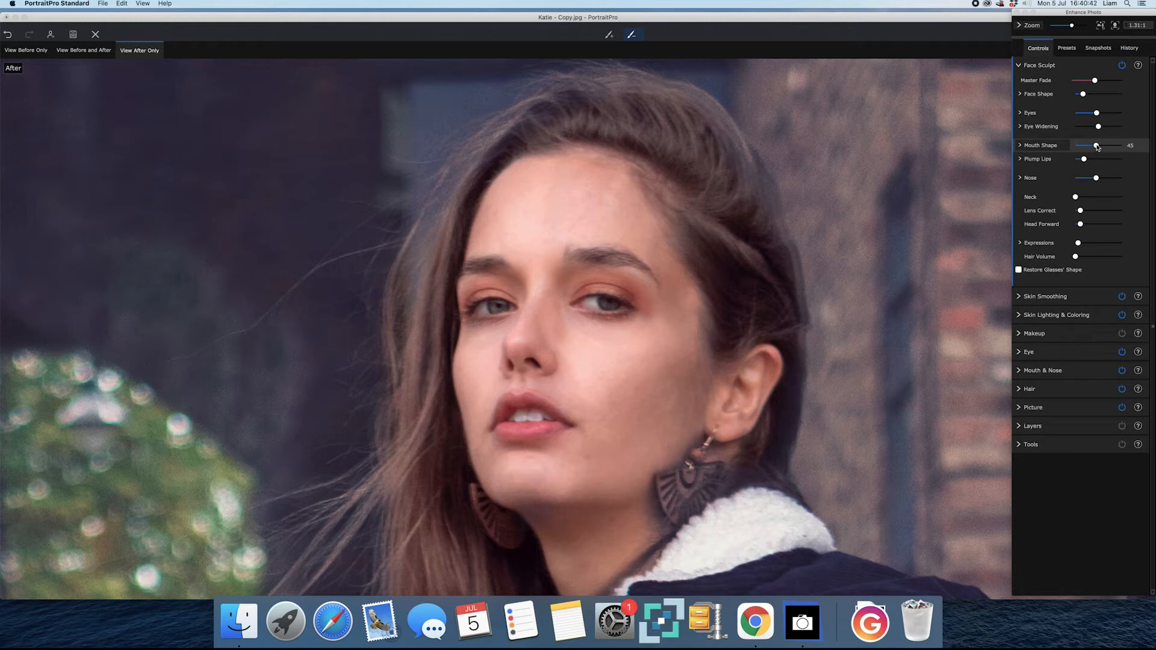
left_click_drag(1098, 147, 1094, 150)
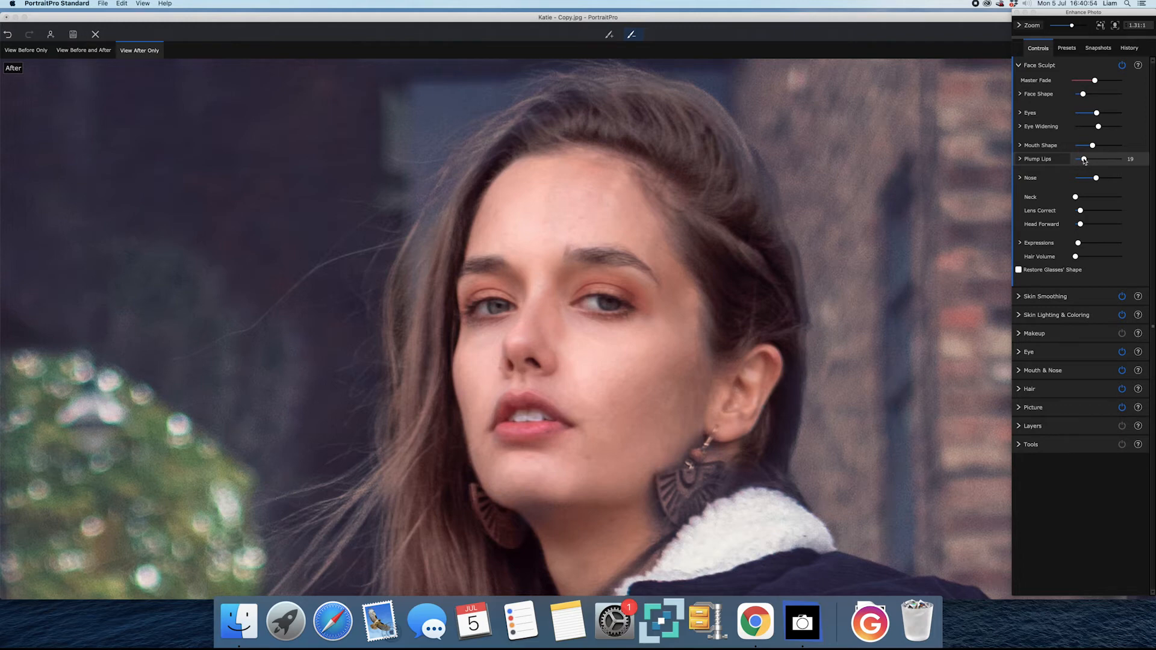
left_click_drag(1085, 161, 1099, 162)
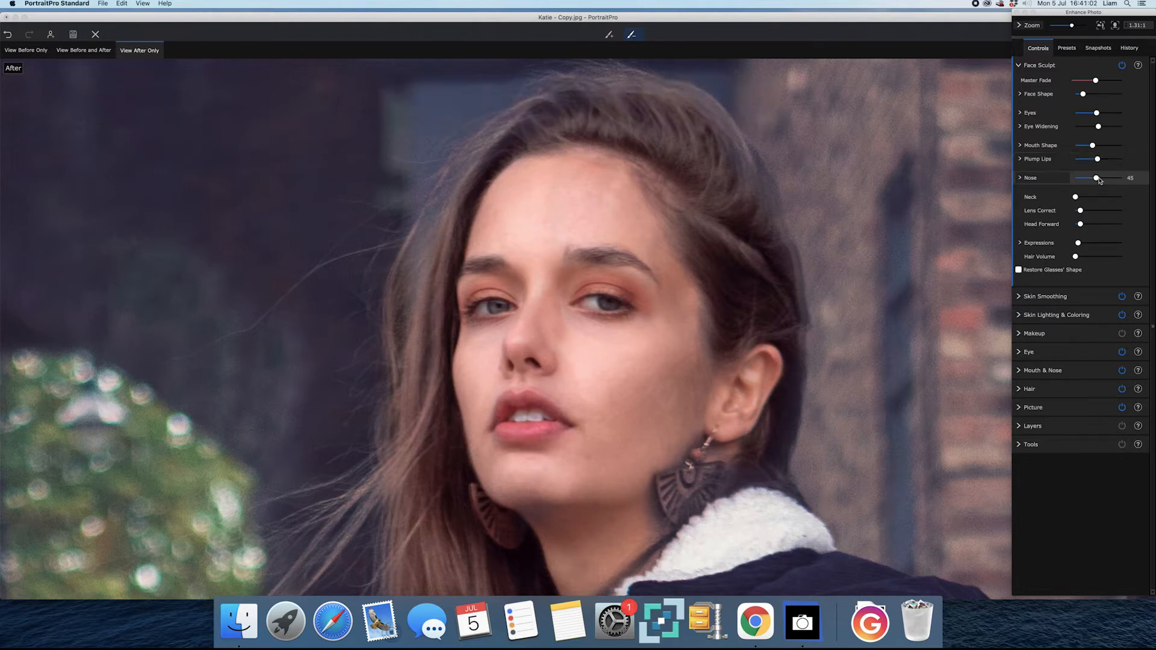
left_click_drag(1099, 180, 1097, 179)
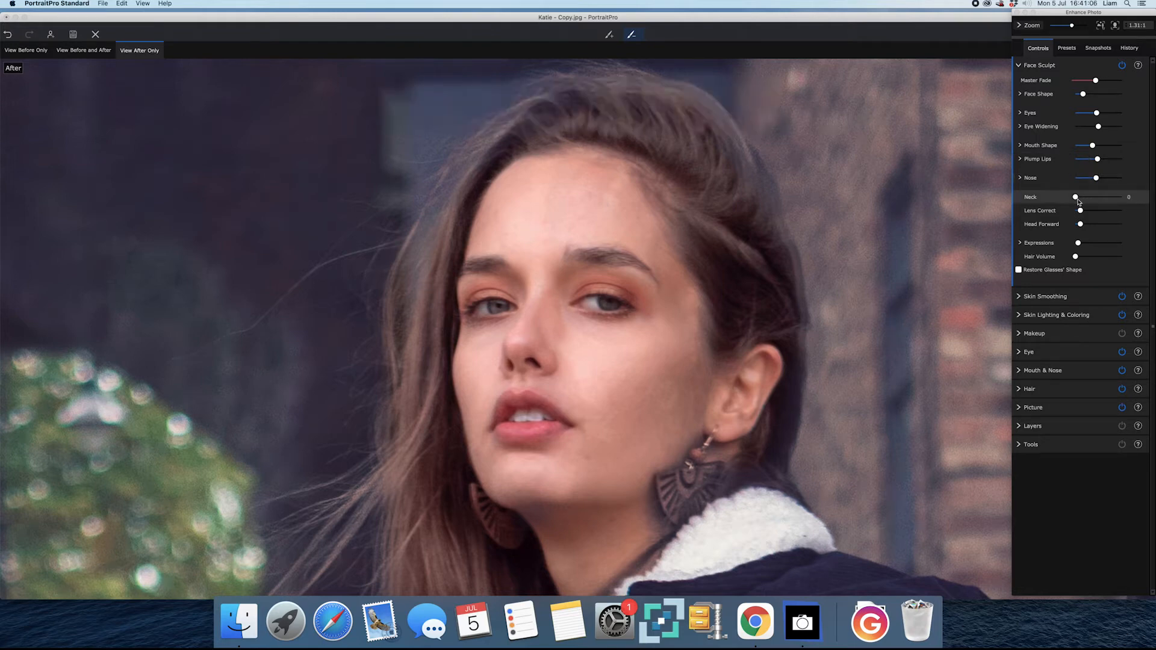
Raise the Neck sculpting to about the middle of its range, checking its effect on the whole photo.
left_click_drag(1076, 197, 1086, 196)
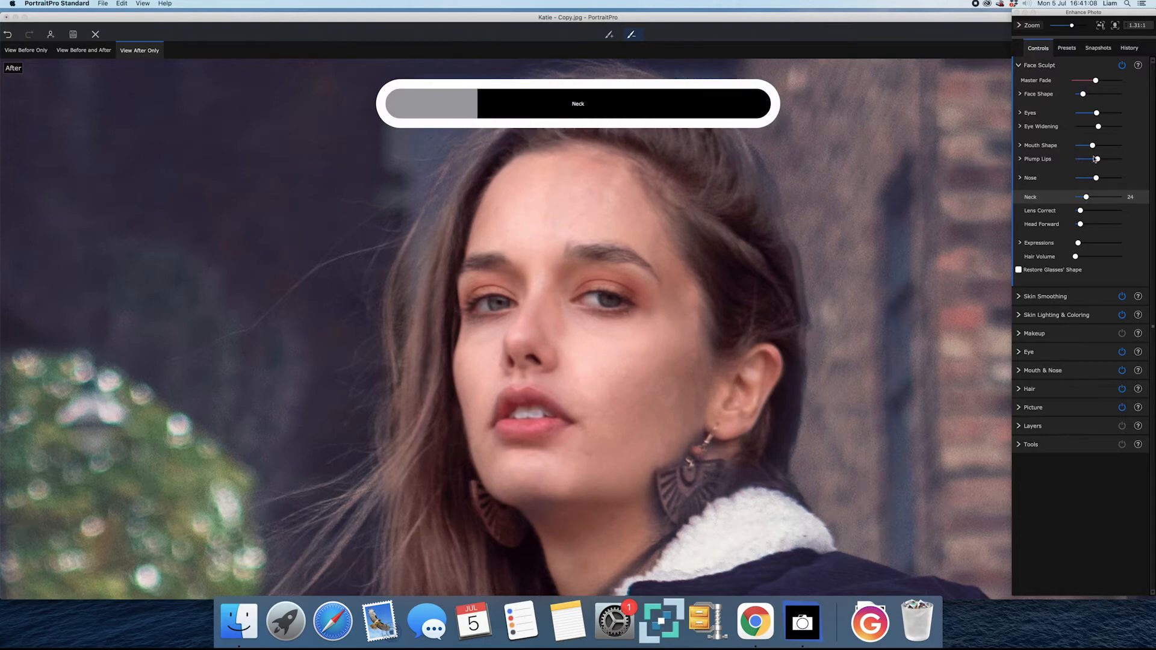
left_click(1100, 27)
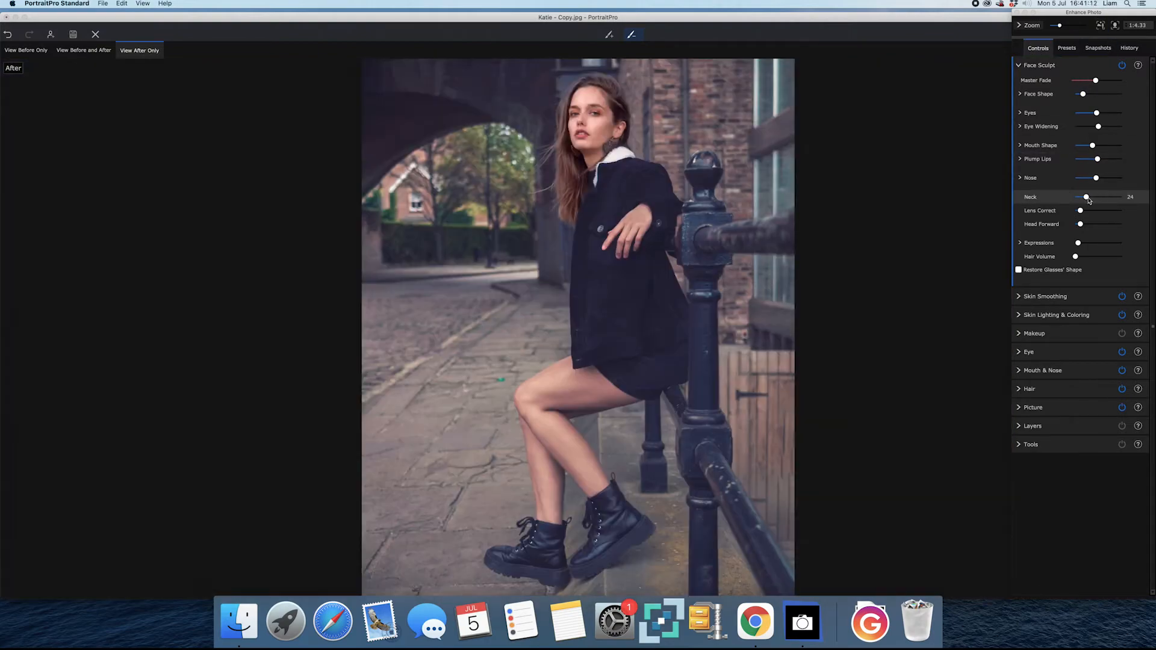
left_click_drag(1088, 197, 1098, 198)
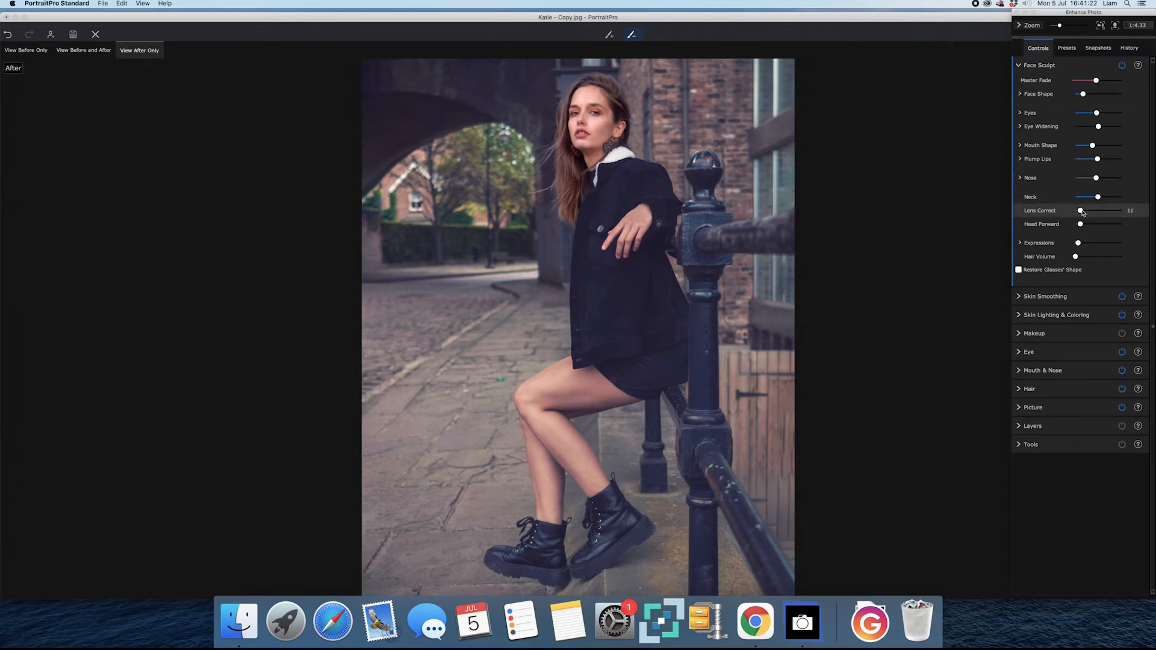
Try several Lens Correct strengths on the face close-up, settle on a moderate amount and set Head Forward to 23.
left_click_drag(1082, 212, 1094, 211)
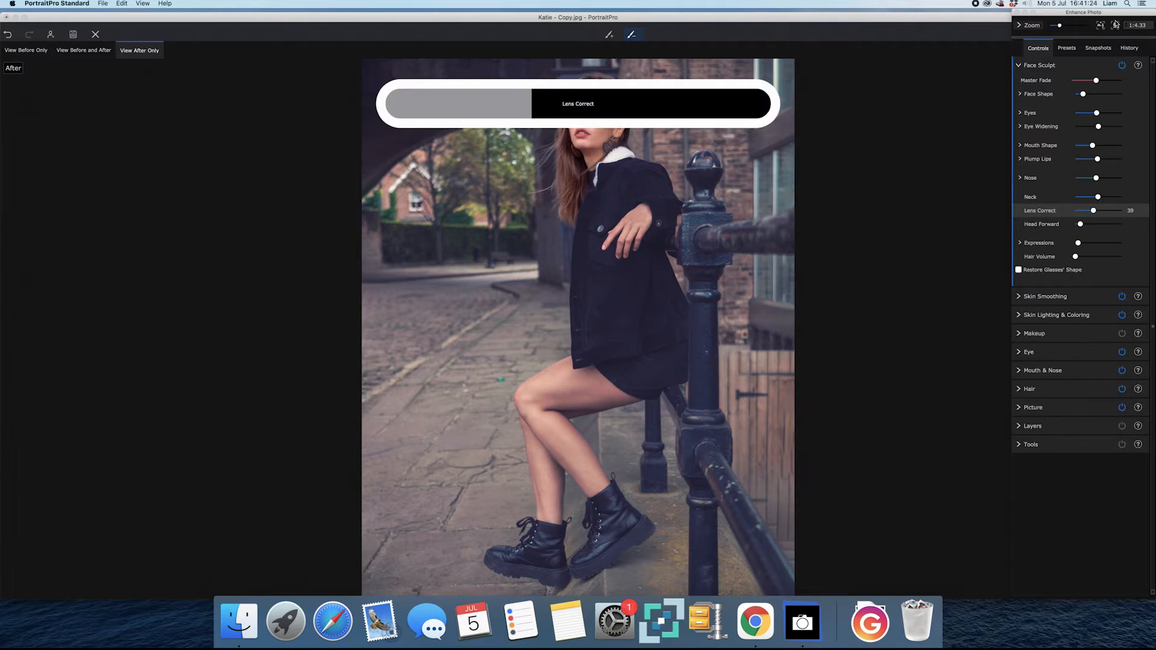
left_click(1116, 25)
left_click_drag(1093, 210, 1095, 216)
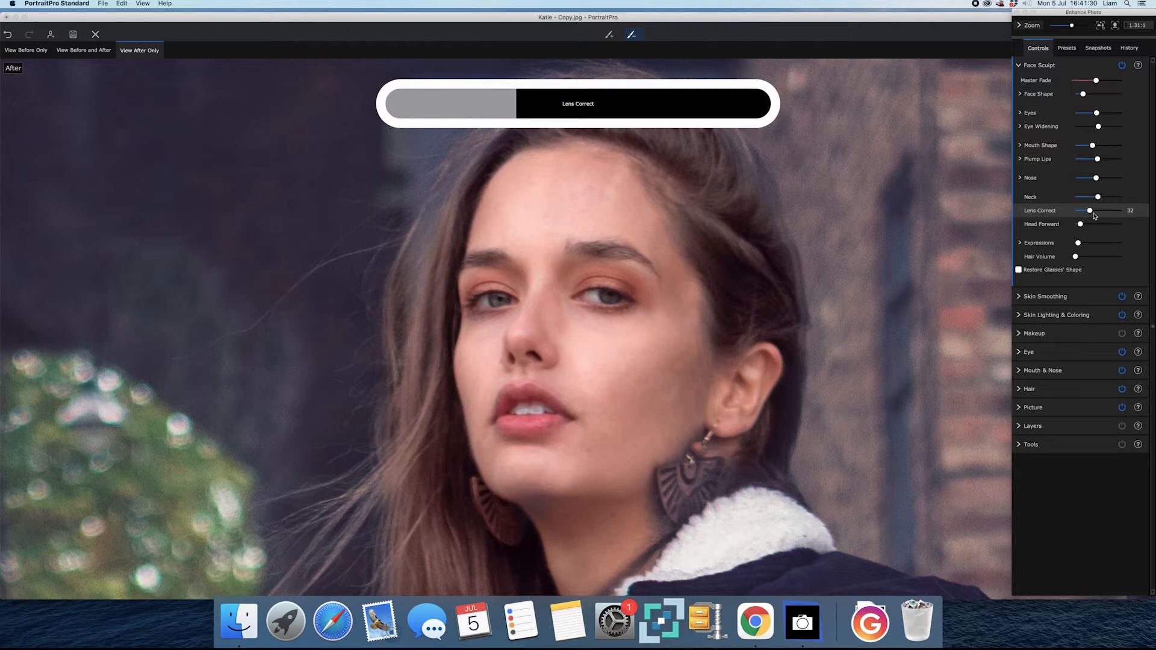
left_click_drag(1095, 216, 1087, 218)
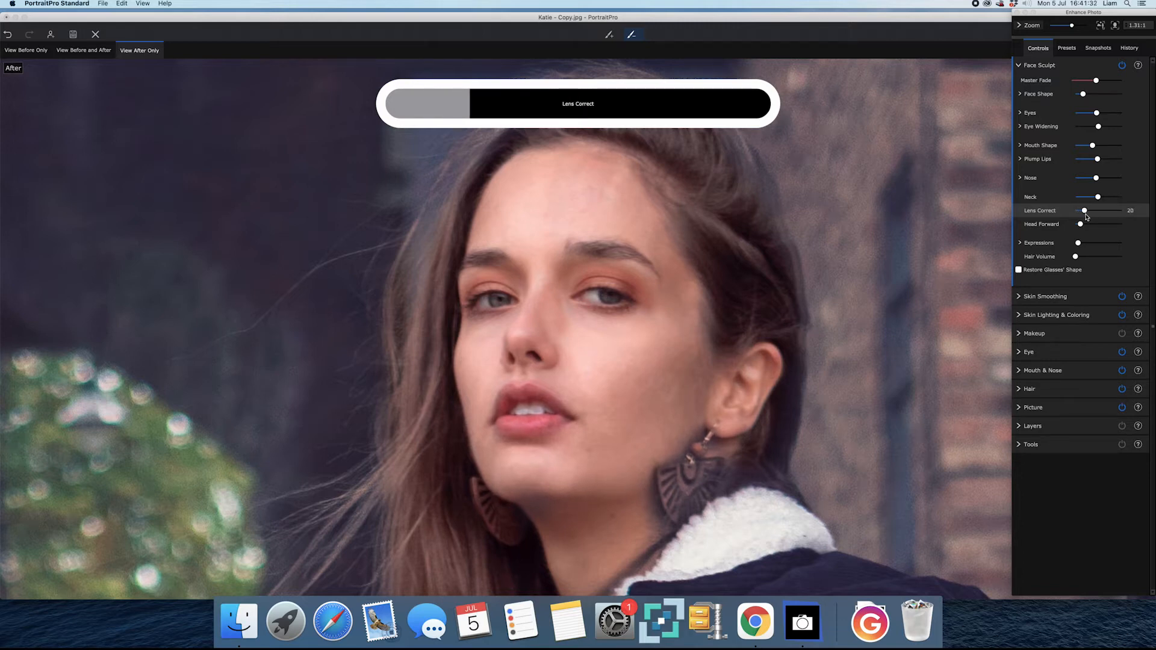
mouse_move(1086, 214)
left_mouse_down()
mouse_move(1124, 211)
mouse_move(1079, 215)
mouse_move(1103, 215)
mouse_move(1088, 220)
mouse_move(1103, 226)
mouse_move(1087, 225)
left_mouse_up()
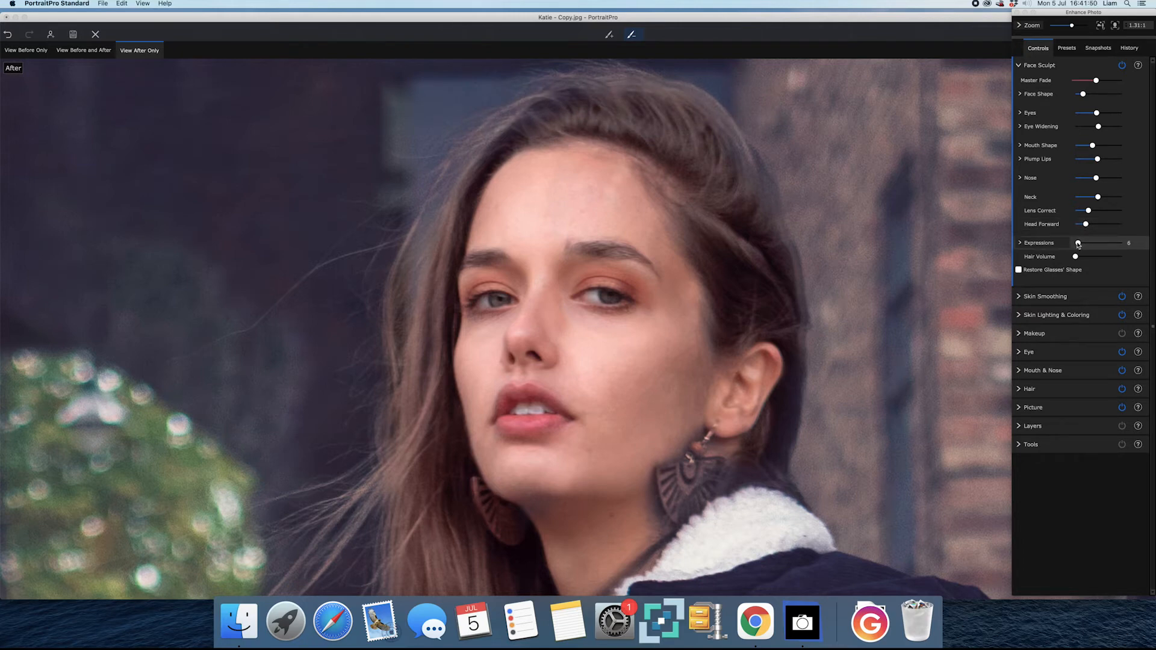
Increase Expressions slightly and raise Hair Volume to about the middle of its range.
mouse_move(1079, 244)
left_mouse_down()
mouse_move(1114, 246)
mouse_move(1082, 246)
left_mouse_up()
mouse_move(1083, 244)
left_mouse_down()
mouse_move(1080, 258)
mouse_move(1099, 258)
left_mouse_up()
left_click(1102, 27)
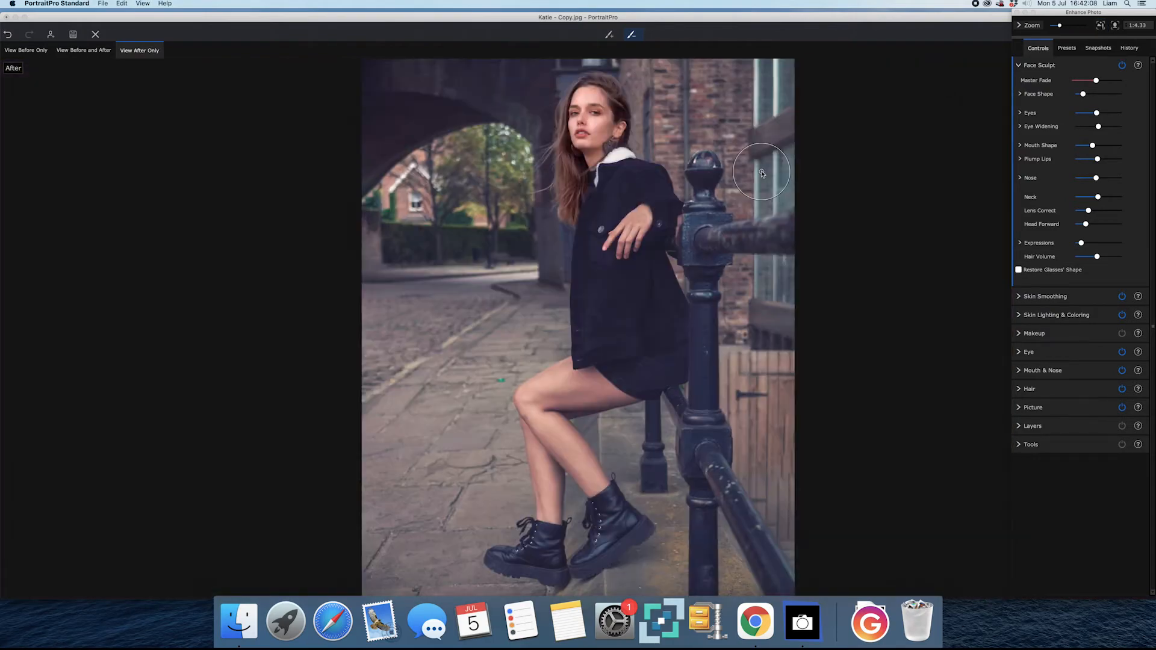
Examine the sculpted face and hair at several scales, from the whole photo to an upper-body view.
scroll(762, 174, "up", 2)
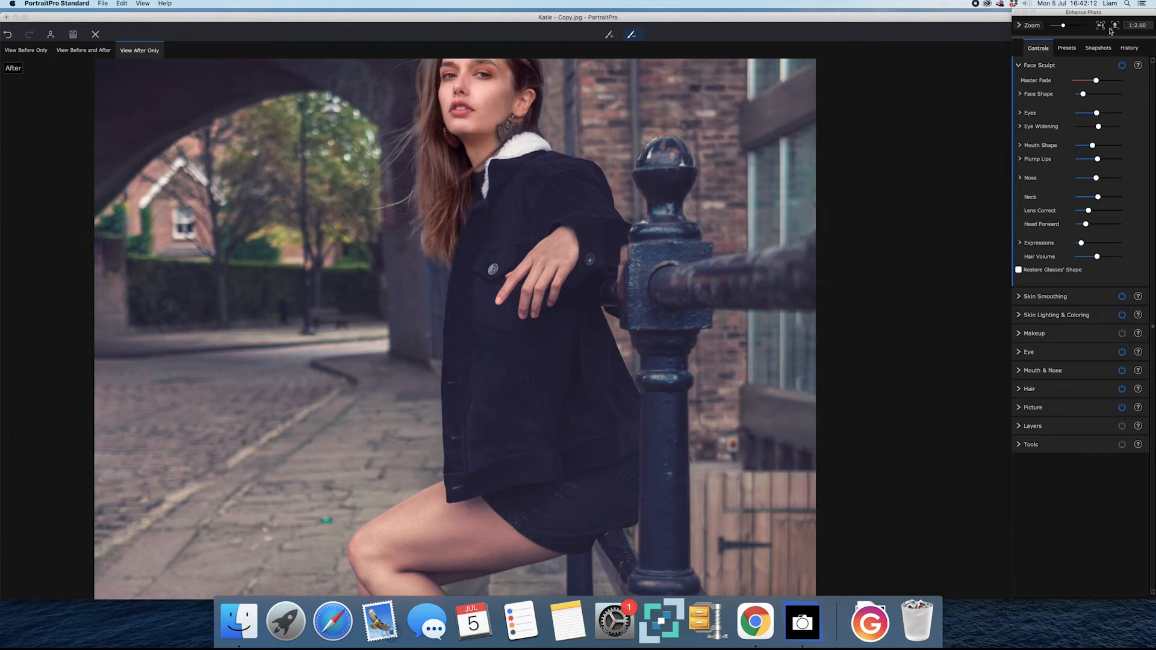
scroll(495, 89, "up", 1)
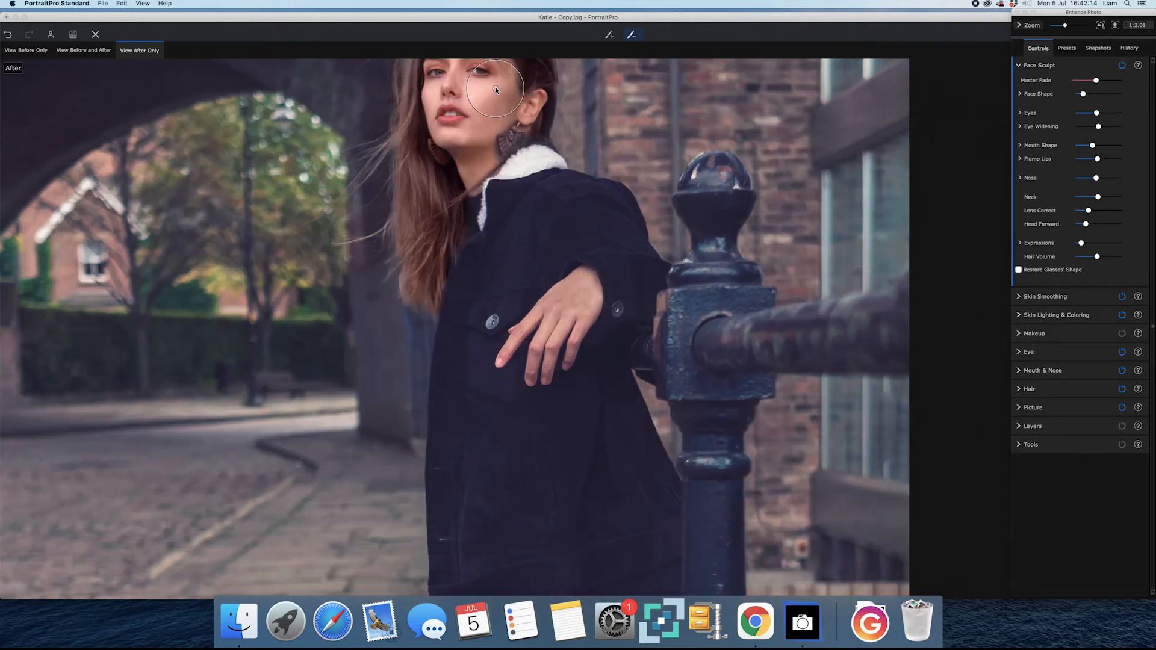
scroll(495, 89, "down", 2)
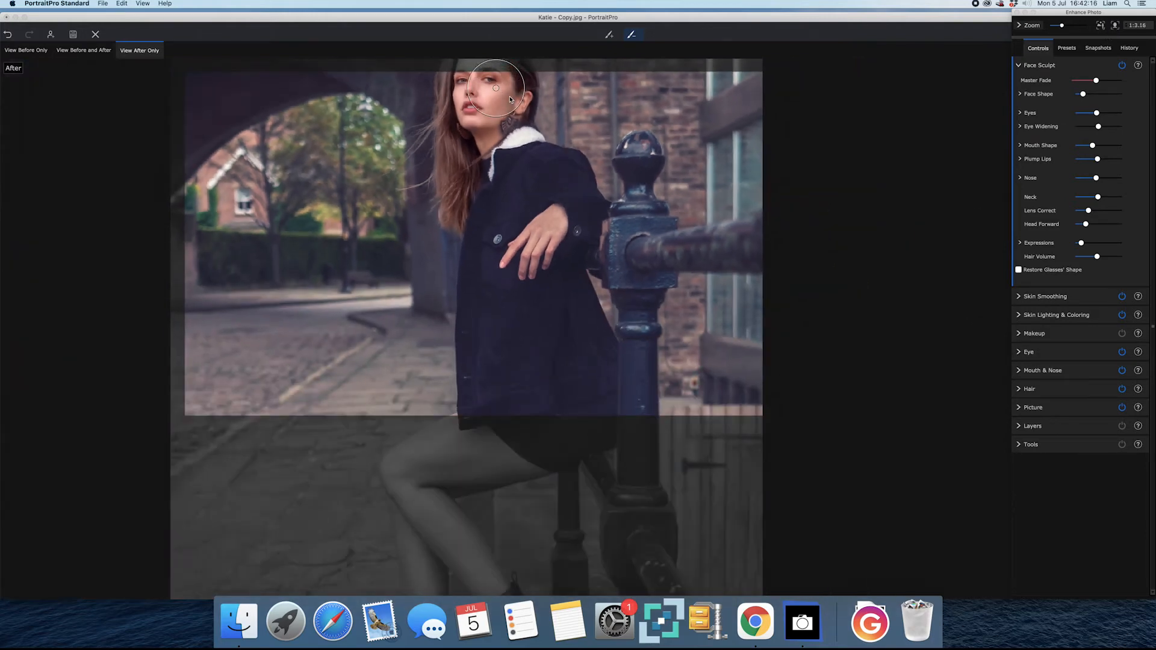
scroll(511, 100, "down", 1)
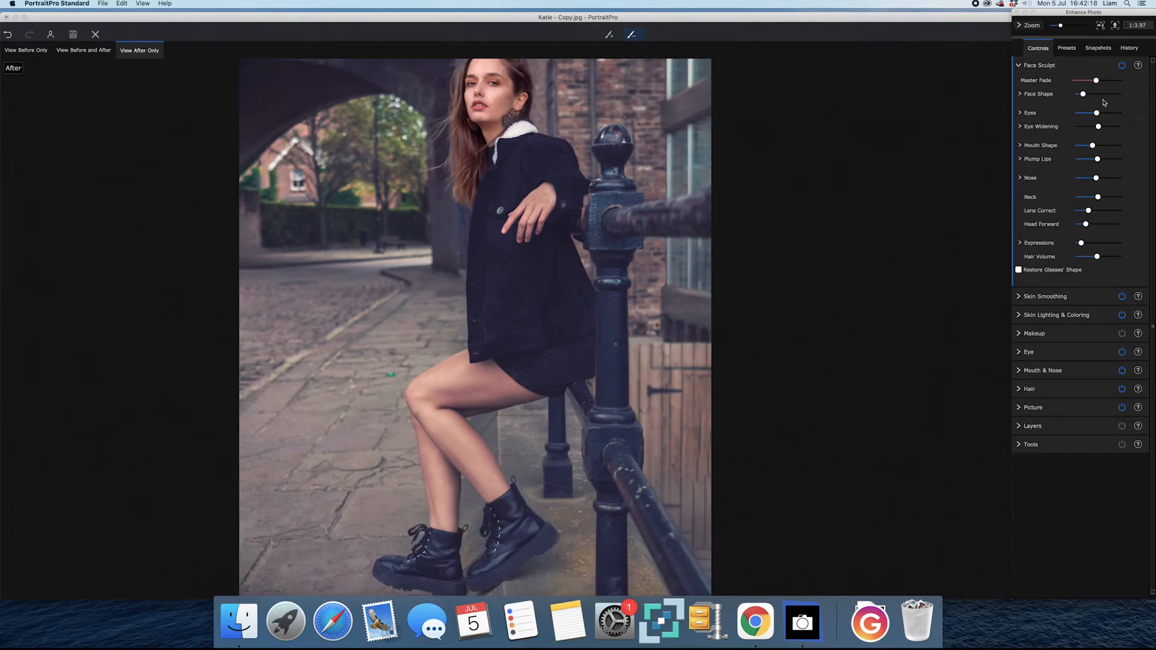
left_click(1101, 26)
left_click(1102, 28)
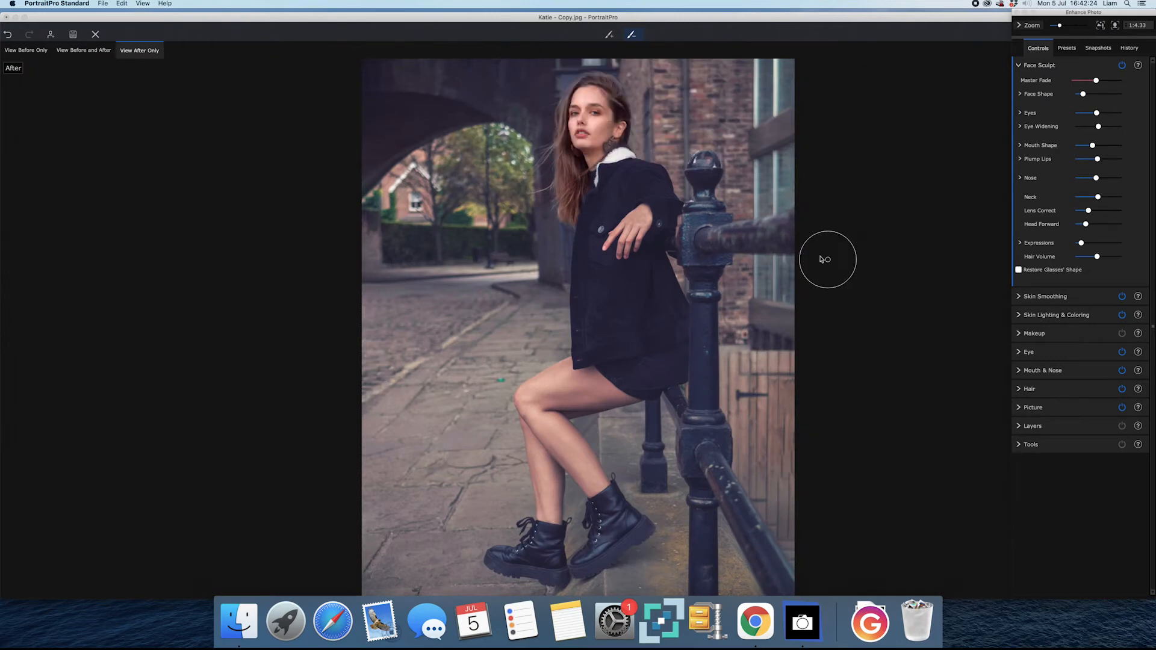
scroll(601, 74, "up", 3)
scroll(601, 74, "up", 2)
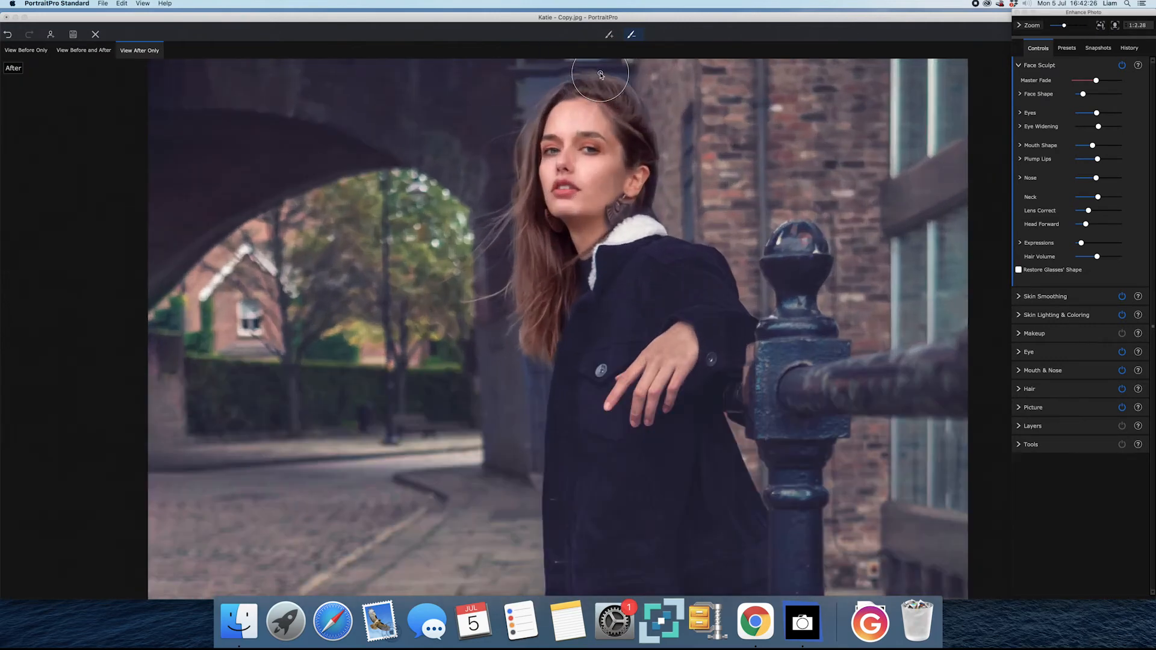
scroll(601, 73, "up", 1)
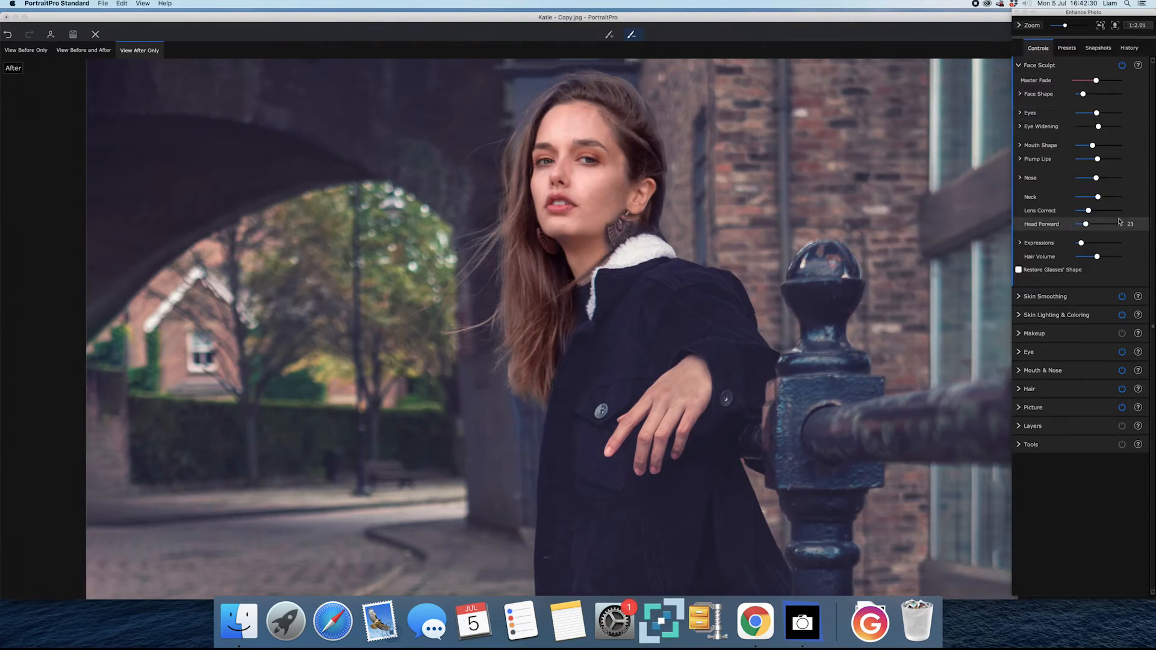
Set Hair Volume to 69, collapse the Face Sculpt controls and briefly check the Skin Smoothing section.
left_click_drag(1096, 259, 1110, 262)
left_click_drag(1108, 259, 1107, 259)
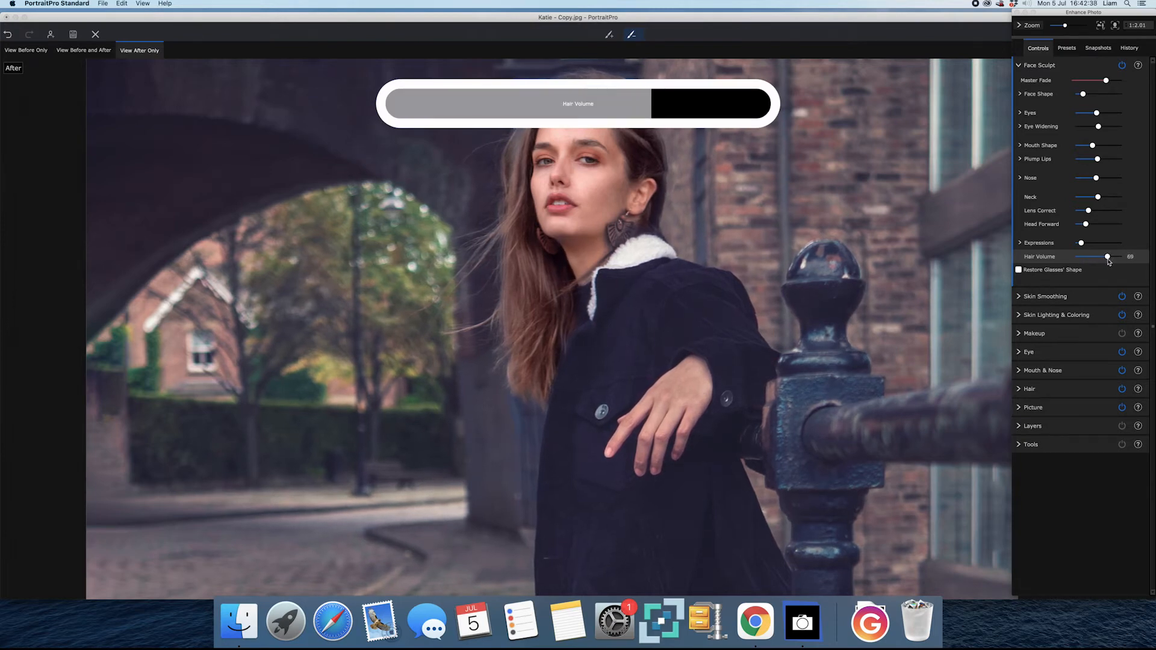
left_click(1020, 66)
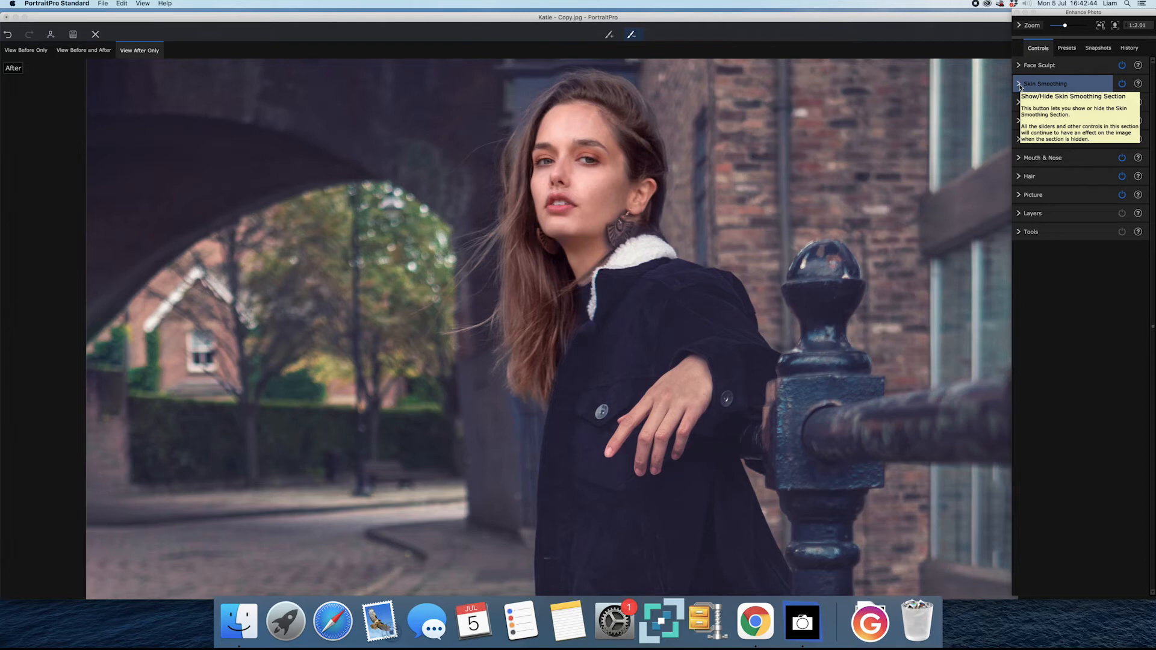
left_click(1020, 84)
left_click(1019, 84)
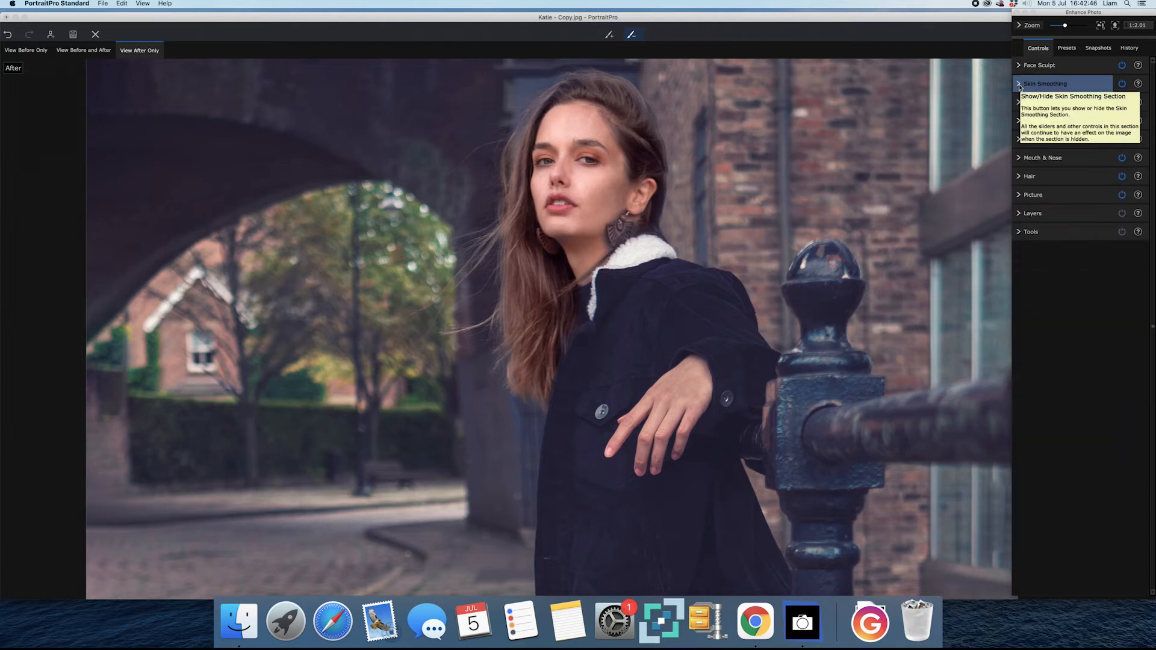
Frame the face close-up and compare the skin with Skin Smoothing switched off and on.
left_click(1123, 84)
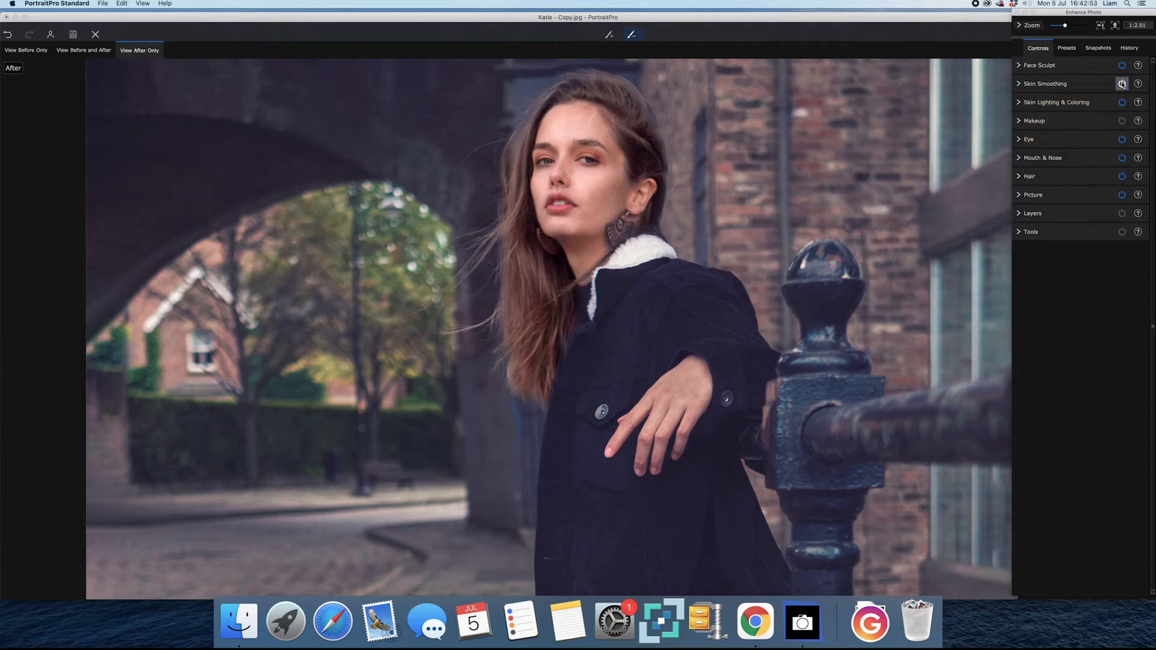
left_click(1115, 26)
left_click(1122, 83)
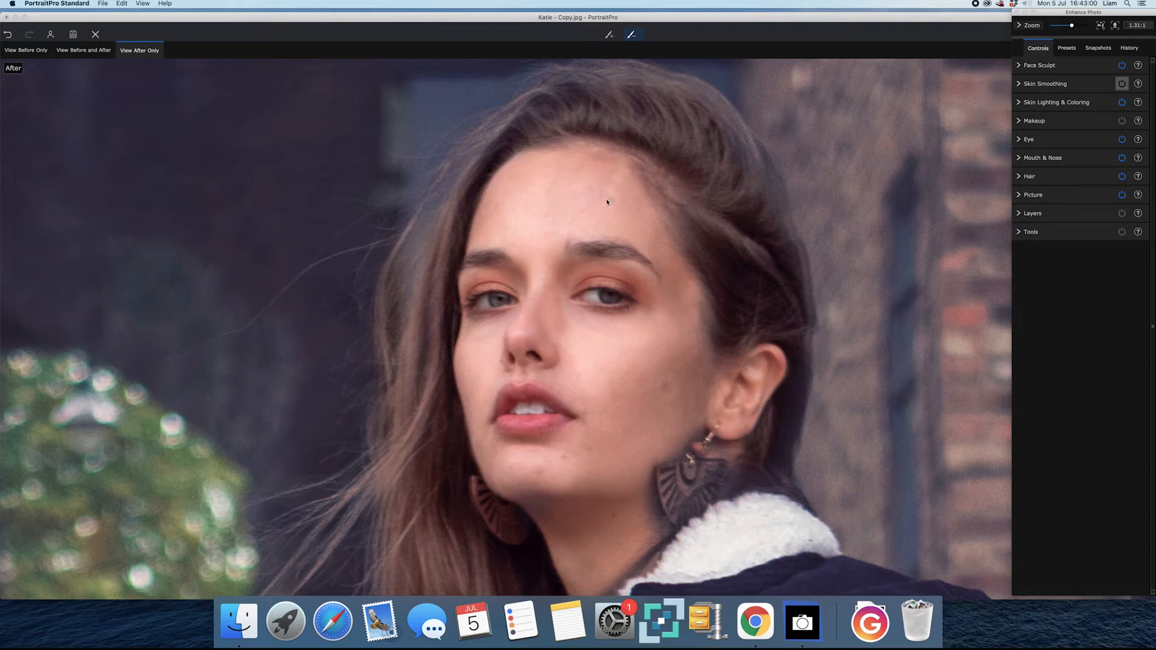
left_click(1122, 83)
left_click(1123, 84)
left_click(1123, 87)
Expand the Skin Smoothing controls and set Master Fade to 36 and Imperfections to 33.
left_click(1093, 85)
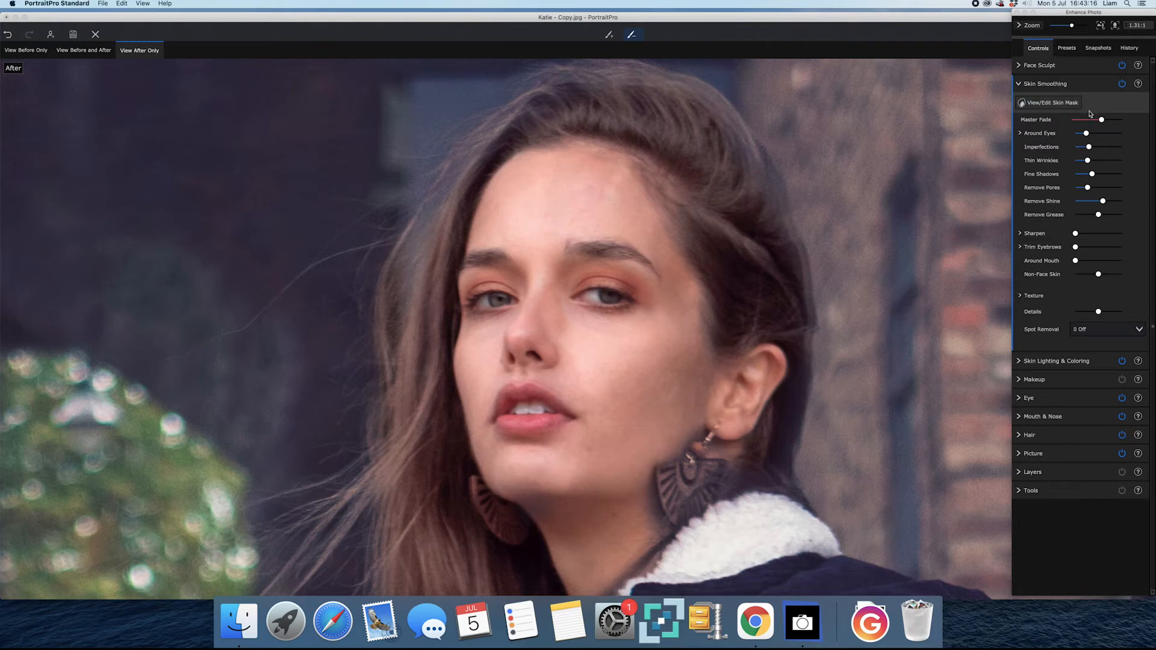
left_click_drag(1103, 123, 1087, 123)
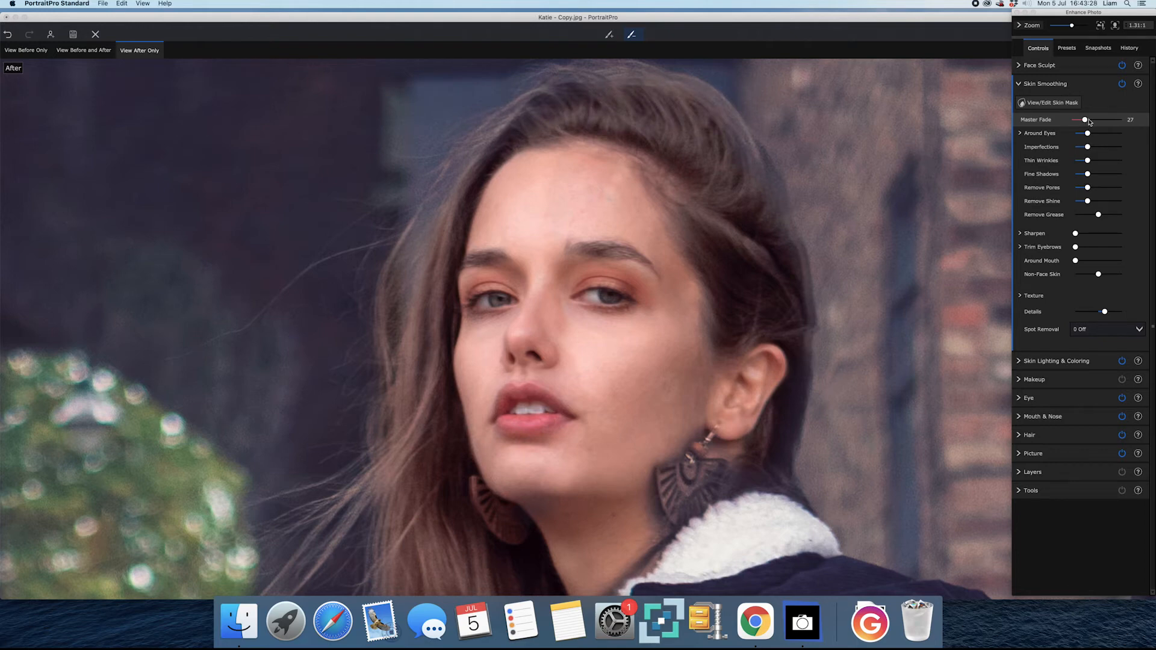
scroll(1099, 120, "up", 5)
scroll(1098, 122, "up", 5)
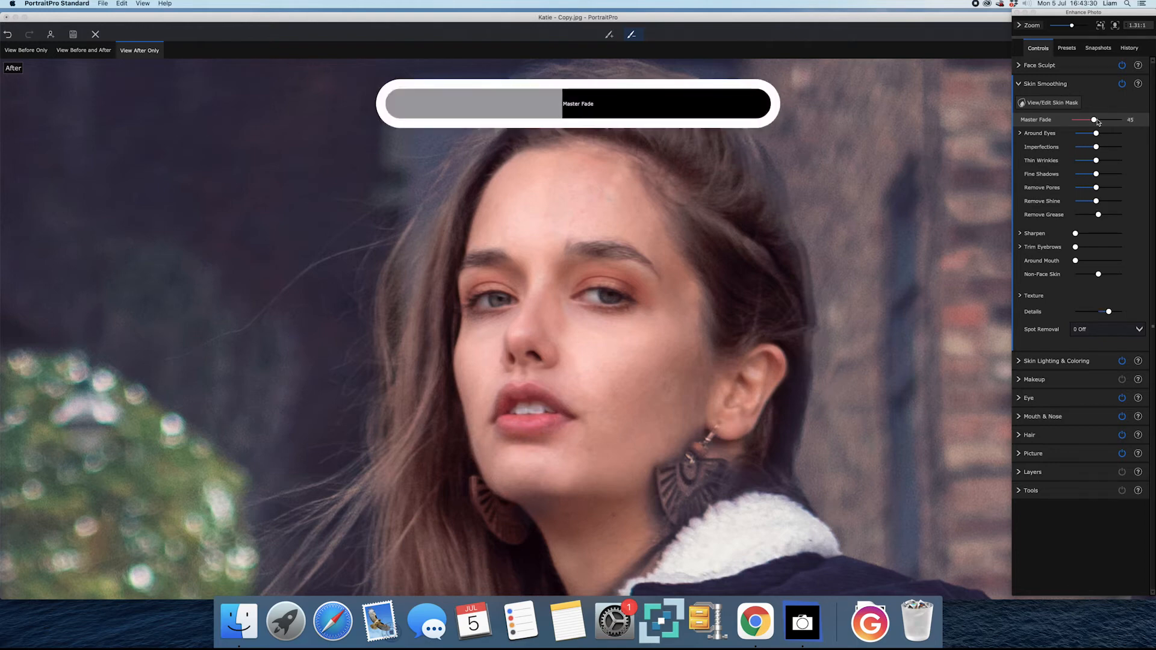
scroll(1094, 122, "down", 1)
scroll(1092, 122, "down", 5)
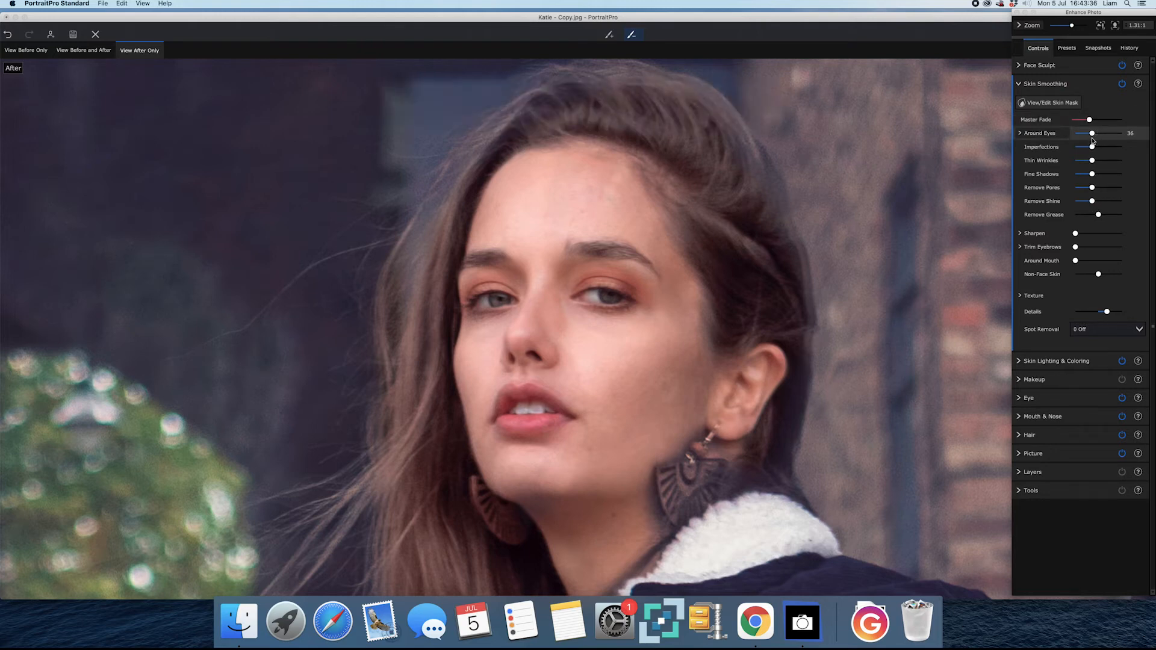
scroll(1090, 149, "up", 6)
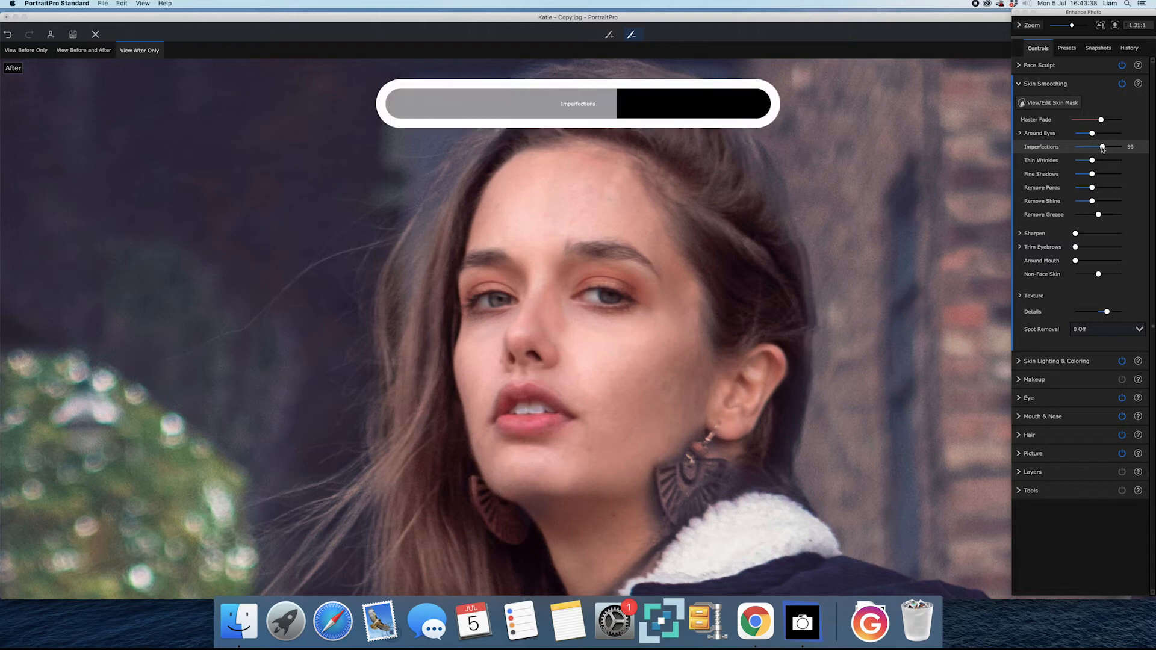
scroll(1091, 149, "down", 7)
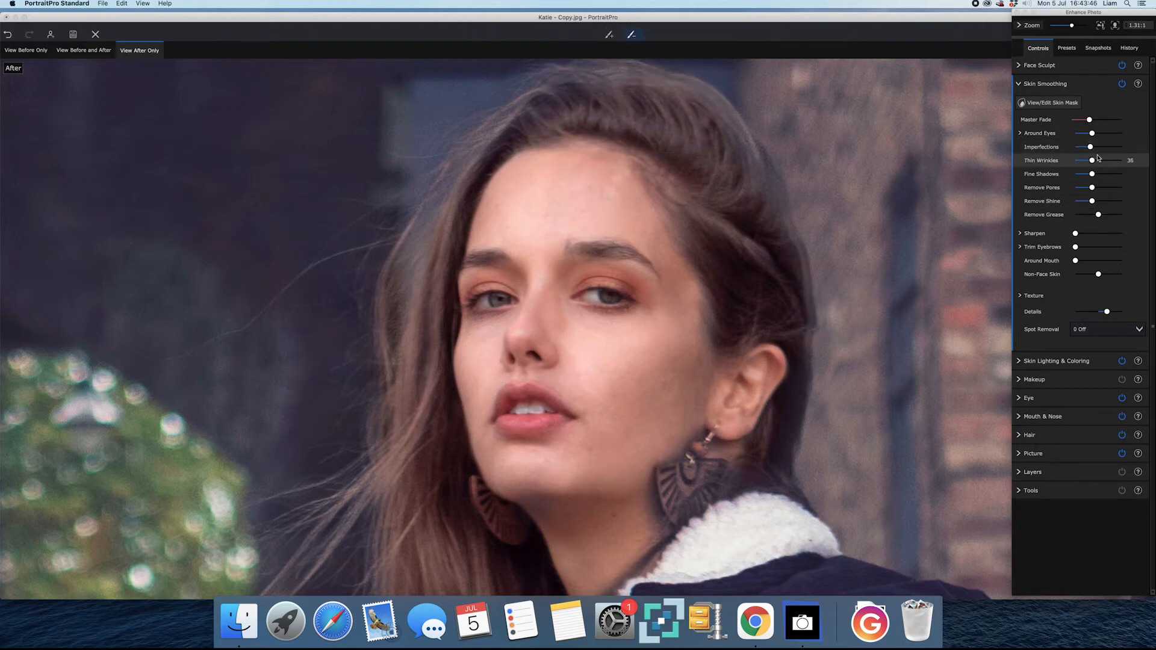
Compare the face with the adjusted Skin Smoothing off and on, leave it enabled and collapse the section.
left_click(1122, 85)
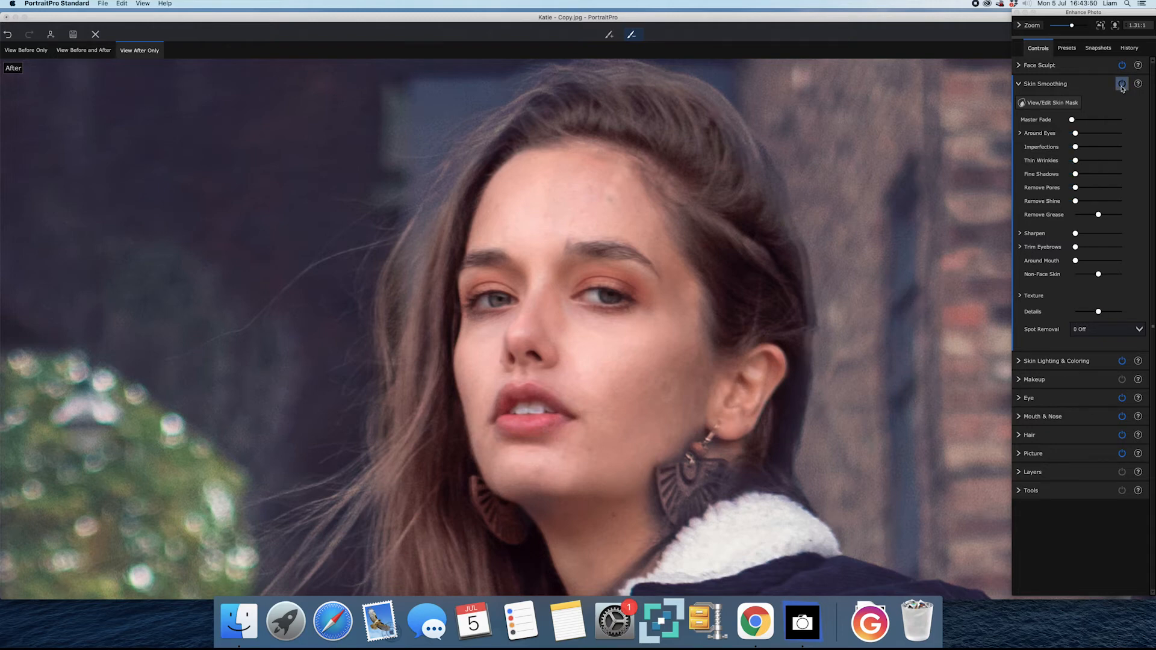
left_click(1122, 86)
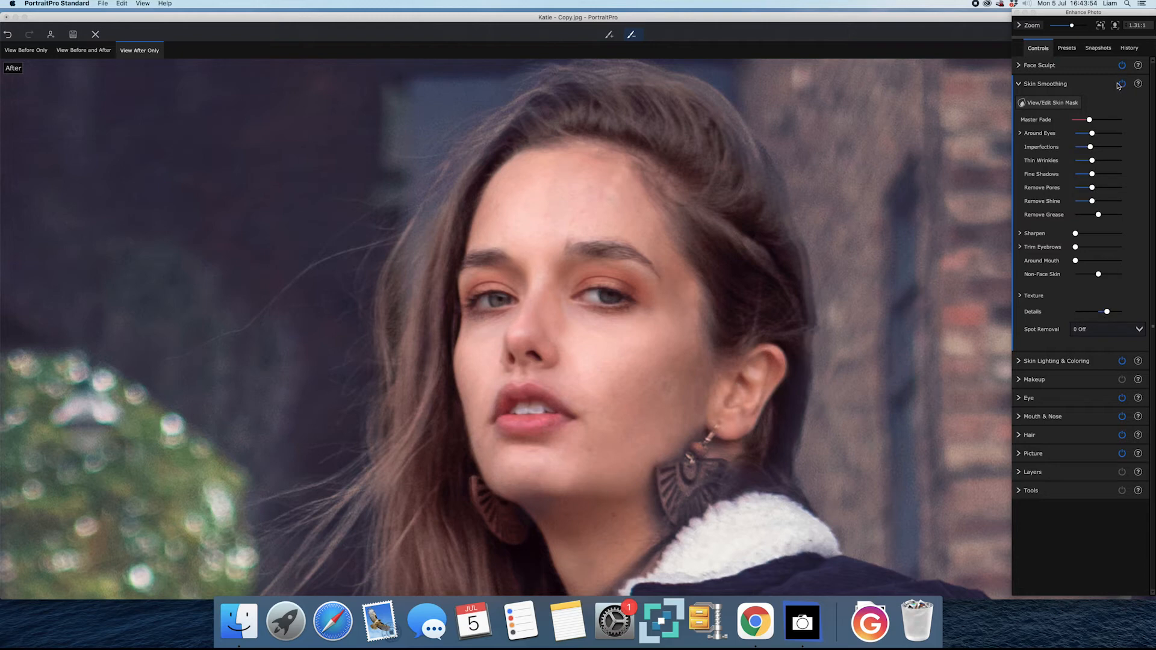
left_click(1123, 86)
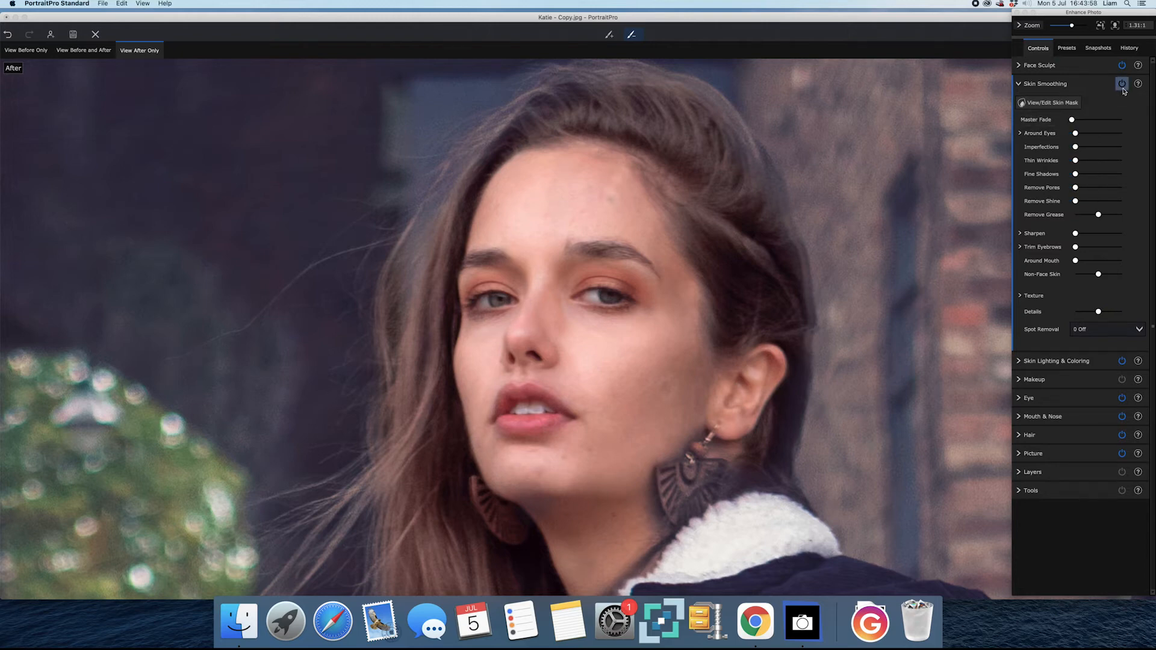
left_click(1122, 84)
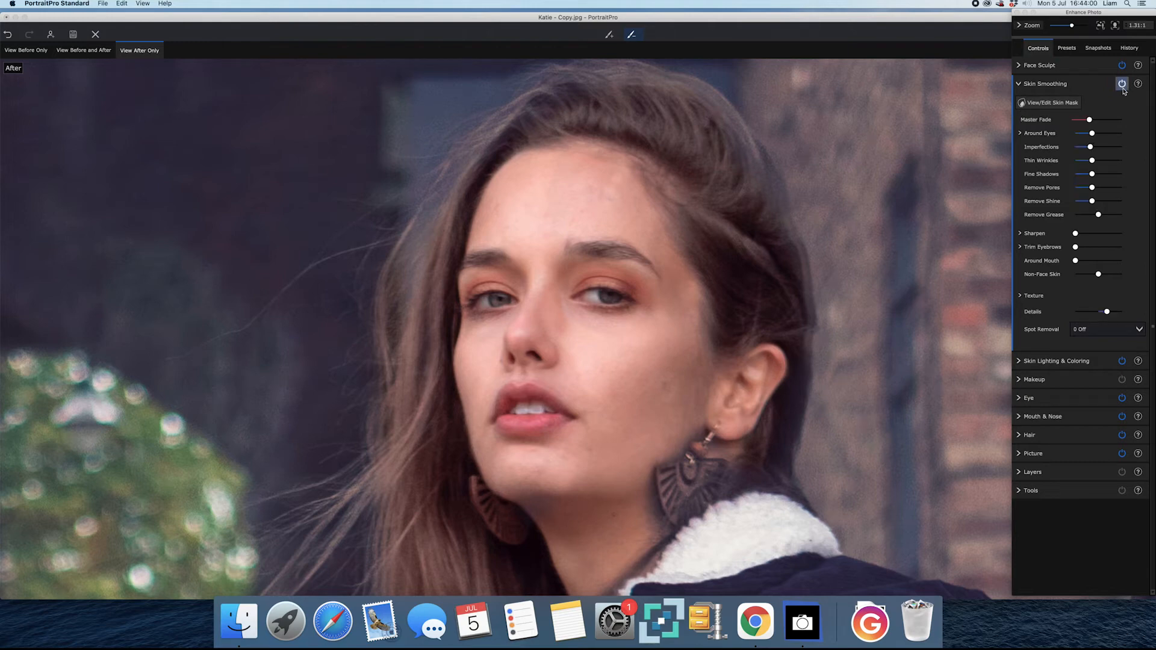
left_click(609, 34)
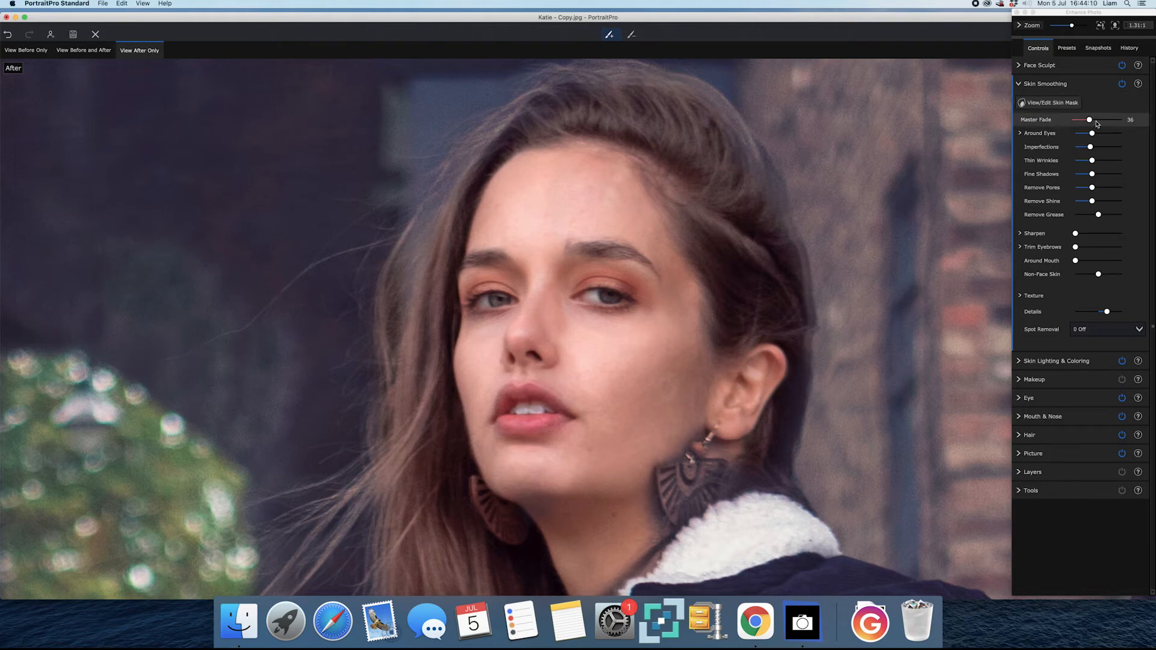
left_click(1121, 88)
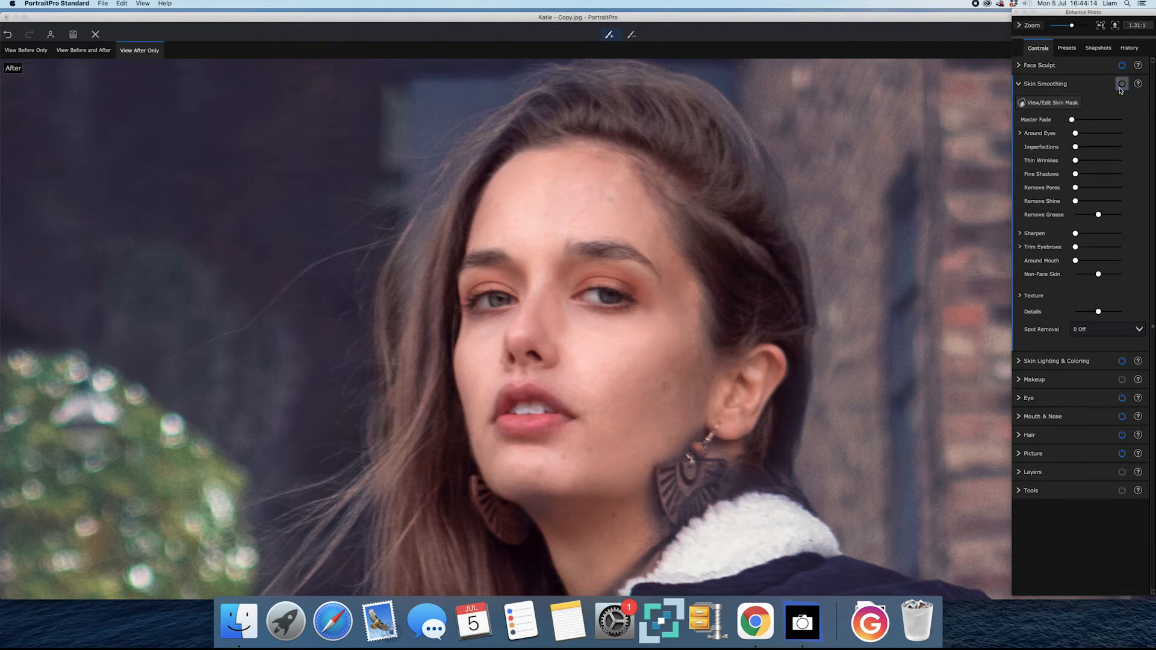
left_click(1121, 87)
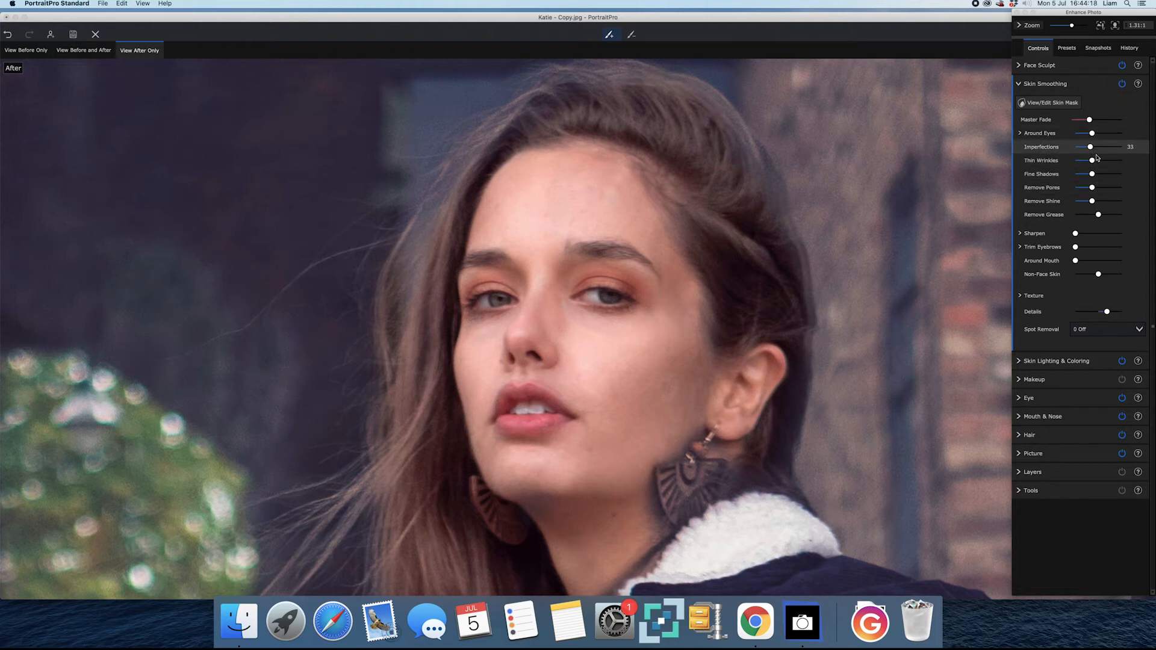
left_click(1019, 85)
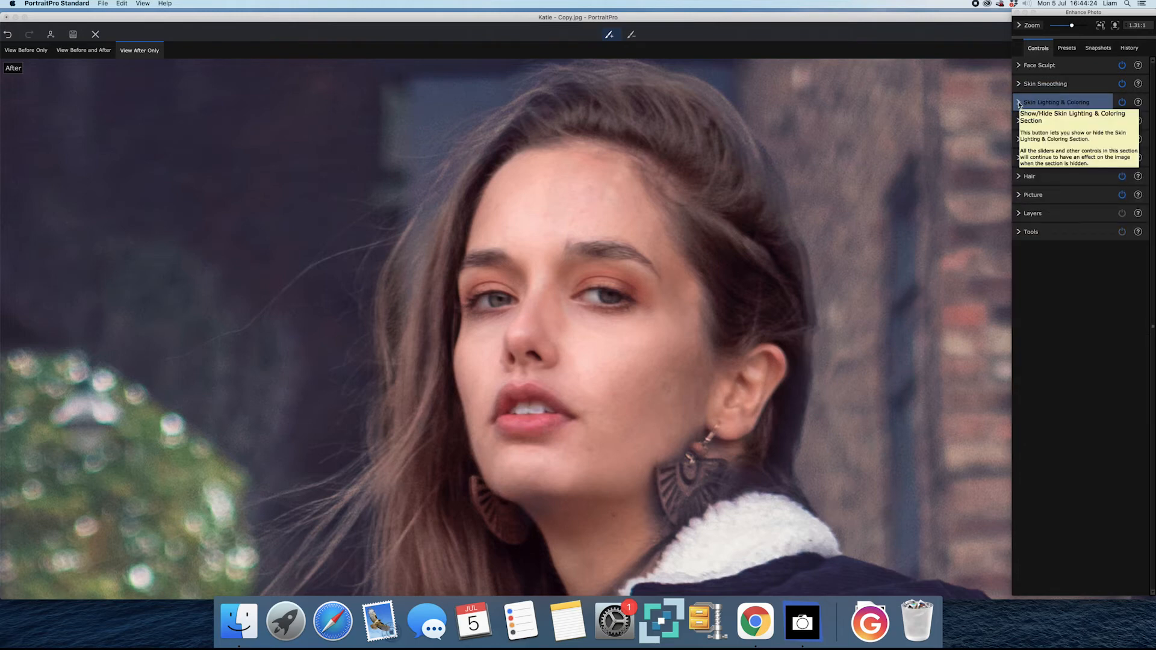
Compare the face with Skin Lighting & Coloring switched off and on.
left_click(1122, 102)
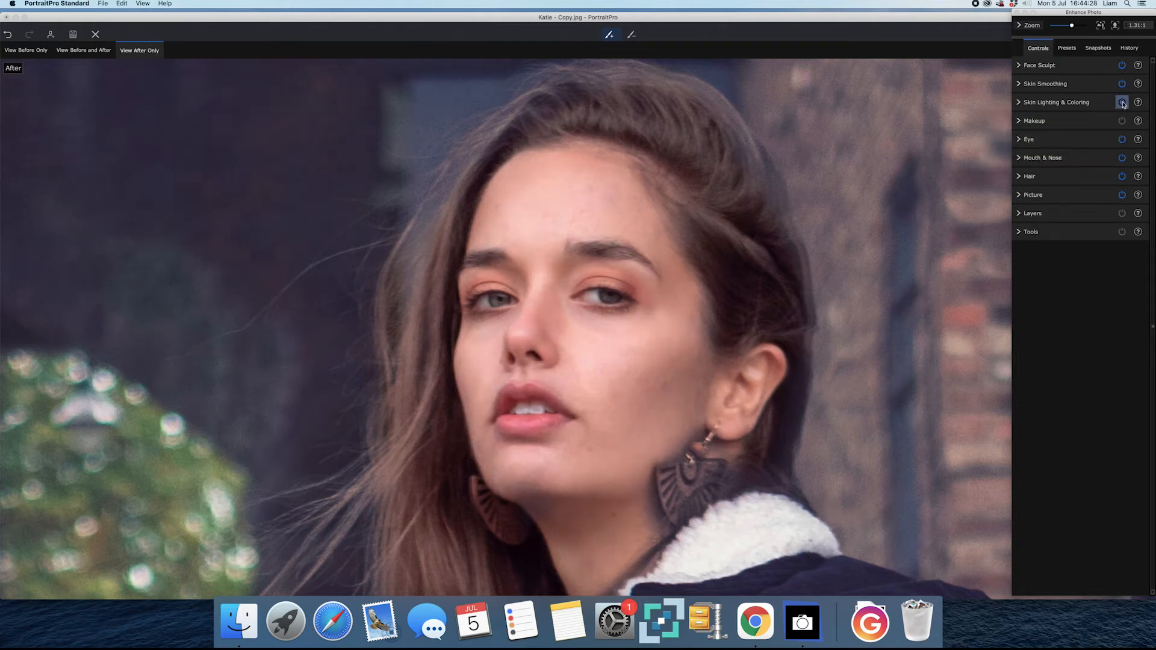
left_click(1123, 103)
left_click(1122, 103)
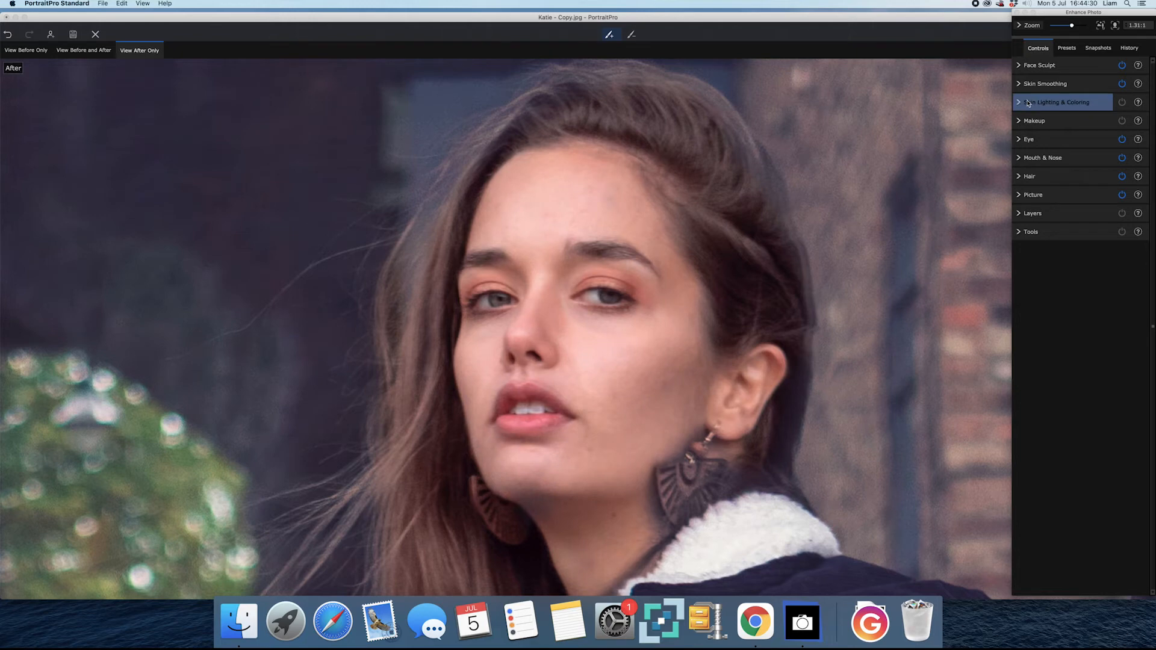
Enable Skin Lighting & Coloring, lower its Master Fade slightly and collapse its controls.
left_click(1112, 106)
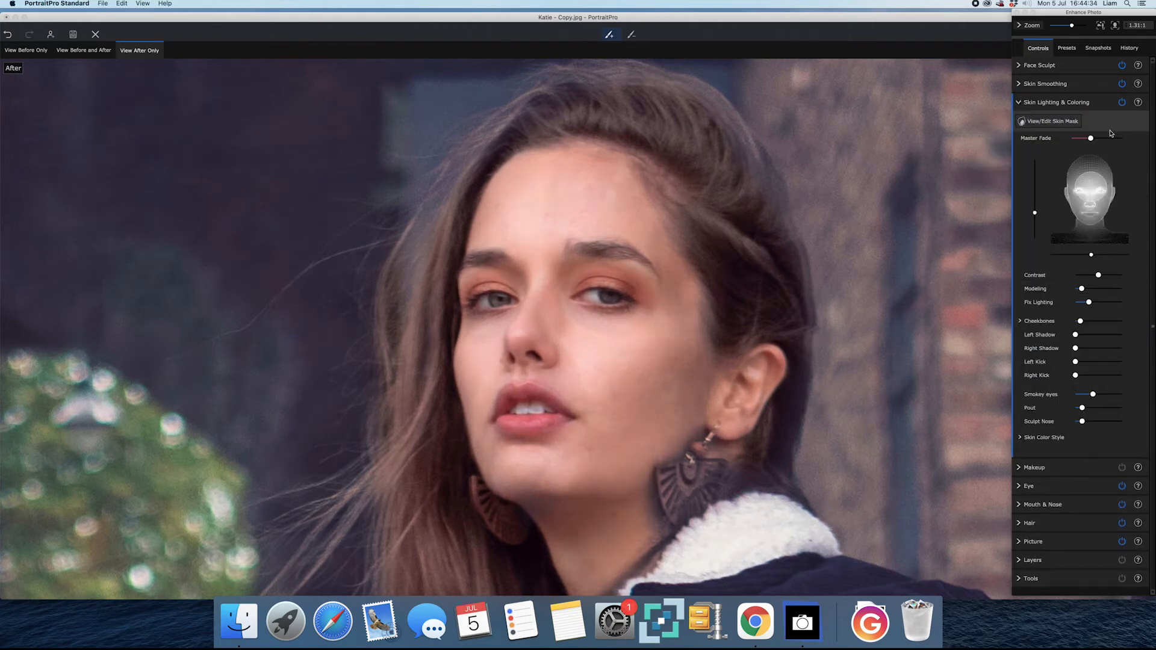
left_click_drag(1093, 139, 1082, 140)
left_click(1019, 104)
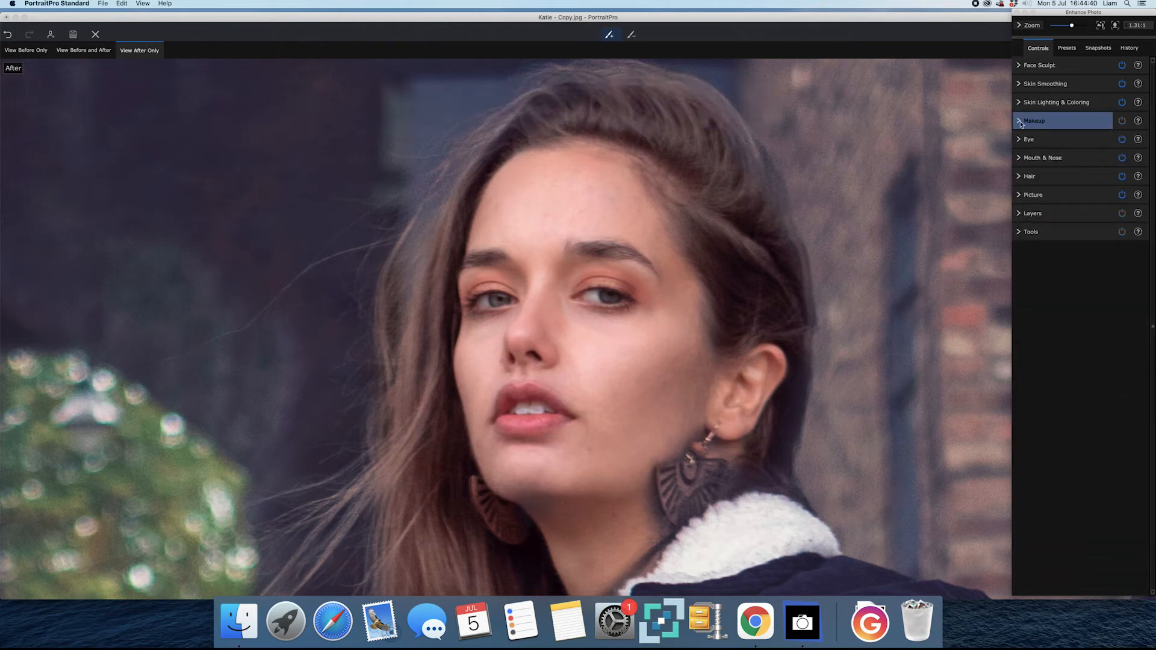
Enable Makeup, set Lipstick to about 28 with Texture 1 and pick a deeper red for the lips.
left_click(1026, 125)
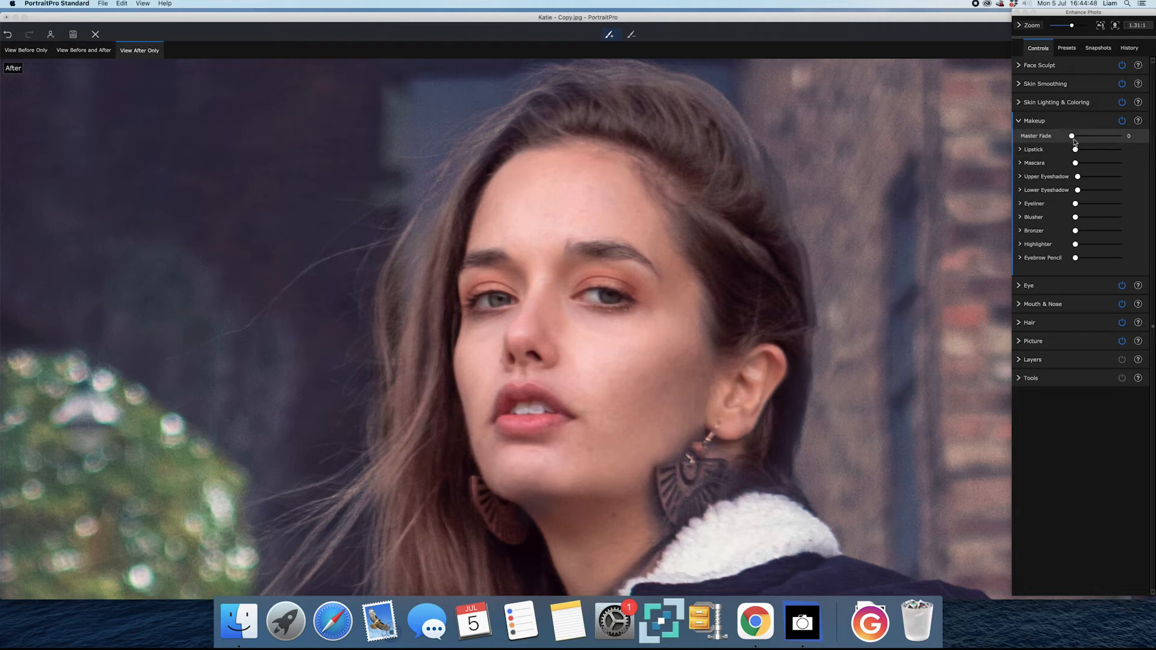
mouse_move(1087, 139)
left_mouse_down()
mouse_move(1102, 139)
mouse_move(1050, 140)
mouse_move(1089, 152)
left_mouse_up()
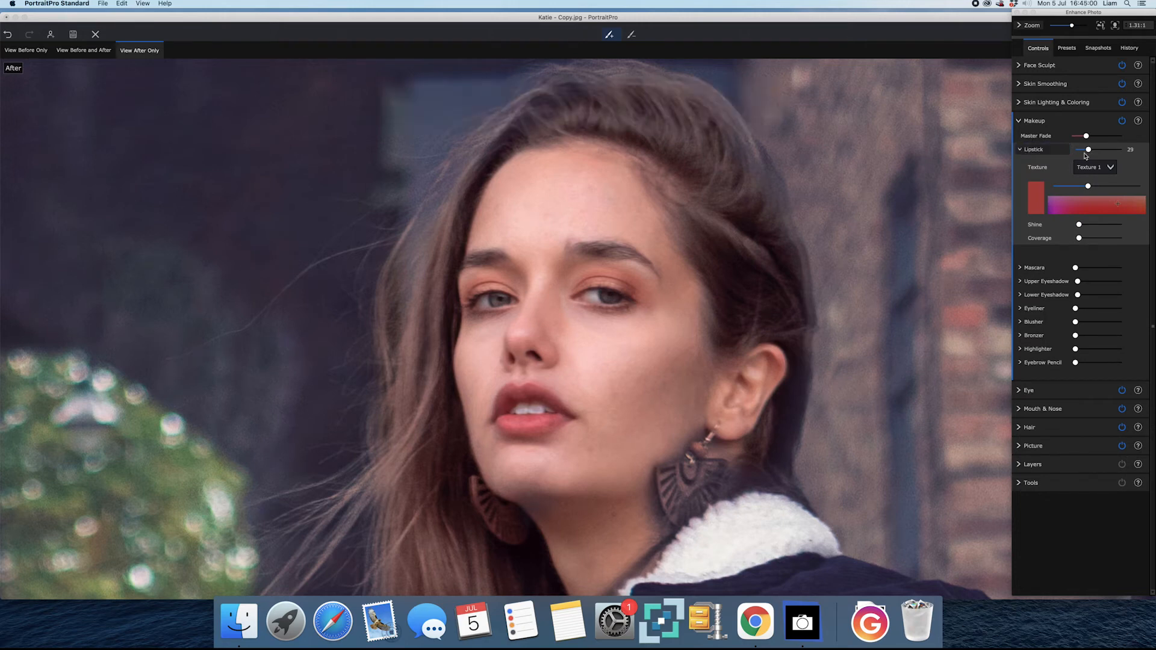
left_click(1019, 151)
left_click(1020, 151)
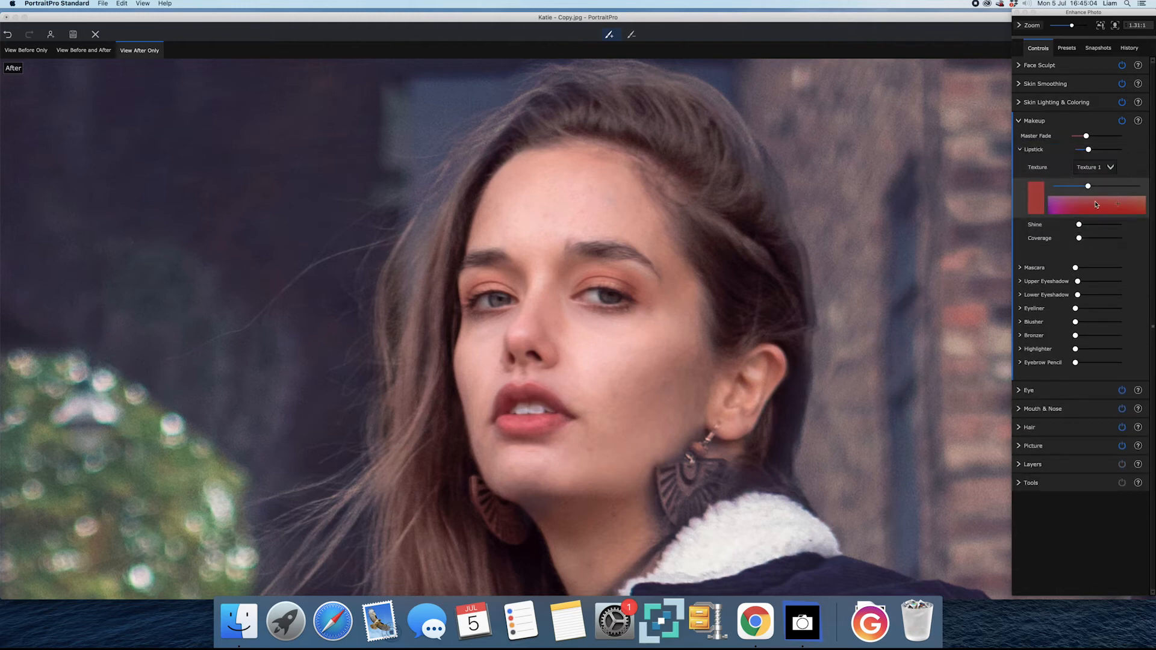
left_click(1102, 211)
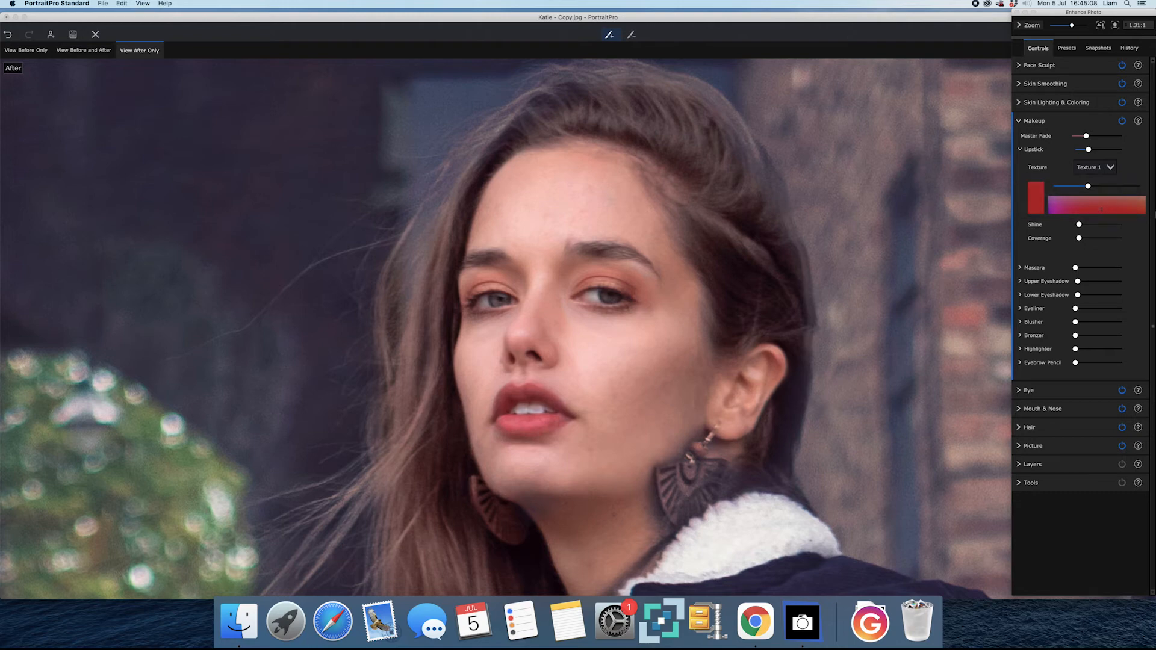
left_click(1022, 150)
Set Mascara to 48 with Medium Application and Upper Eyeshadow to 18, collapsing each makeup subsection.
left_click(1022, 164)
left_click_drag(1075, 167, 1098, 164)
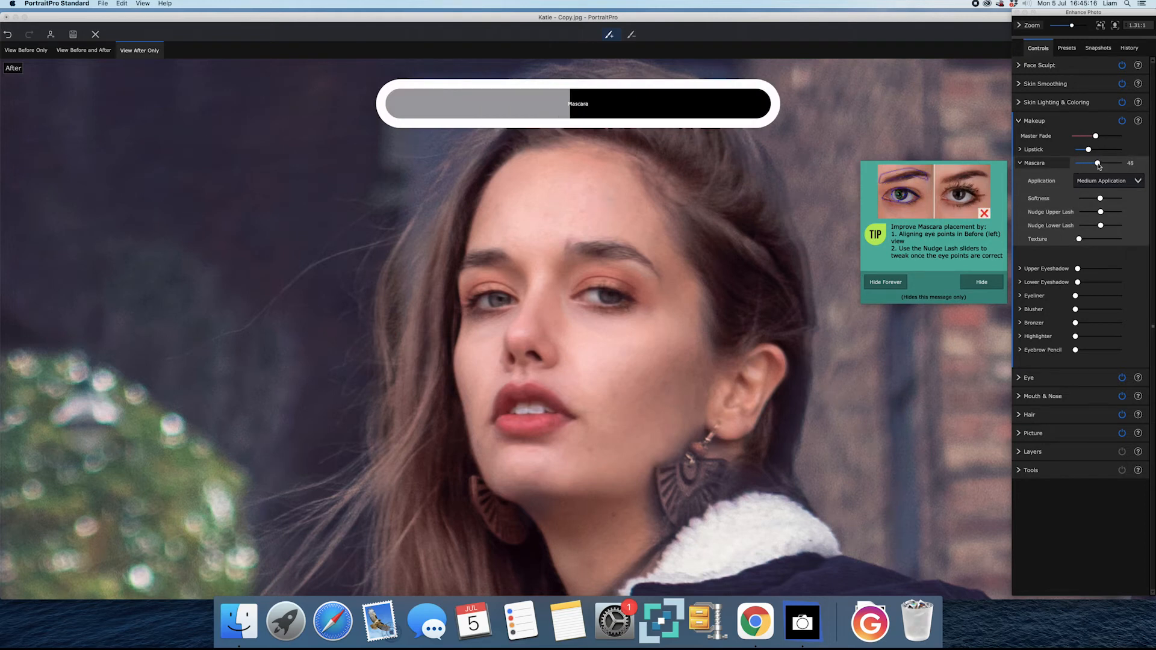
left_click(1020, 164)
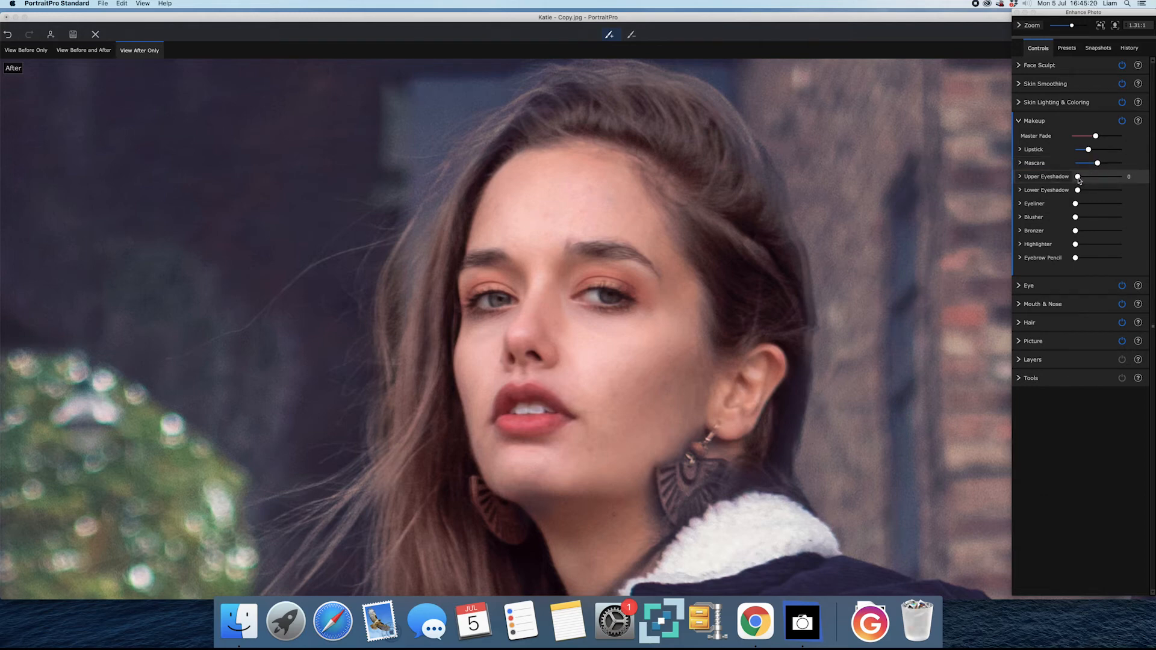
left_click_drag(1078, 179, 1086, 179)
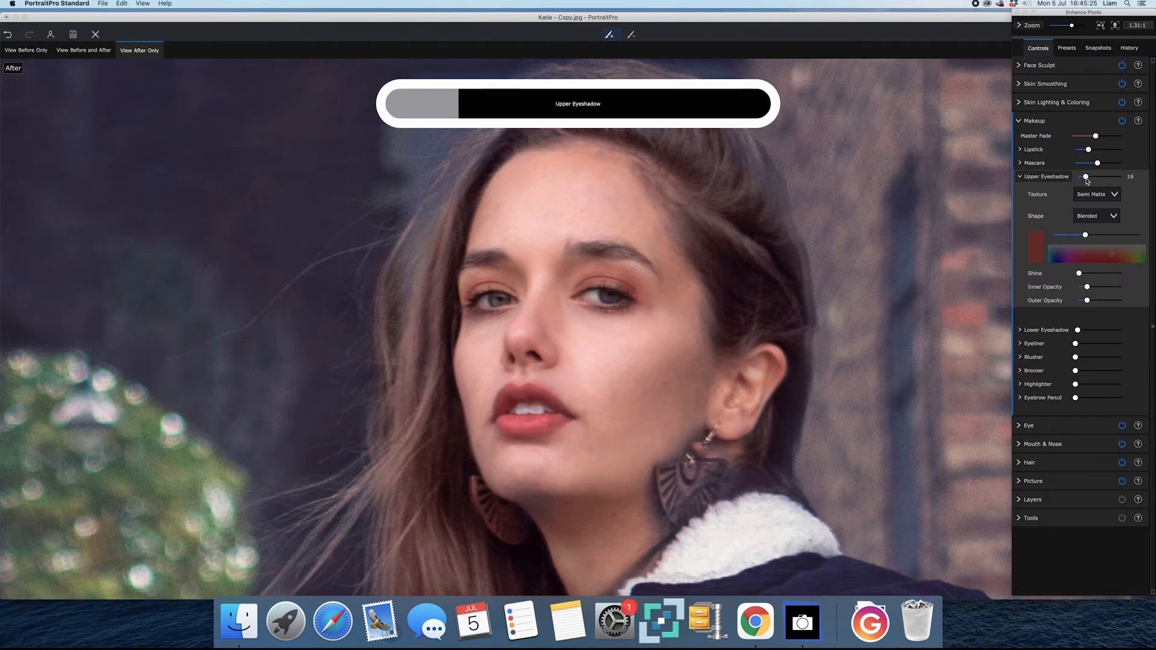
left_click(1020, 178)
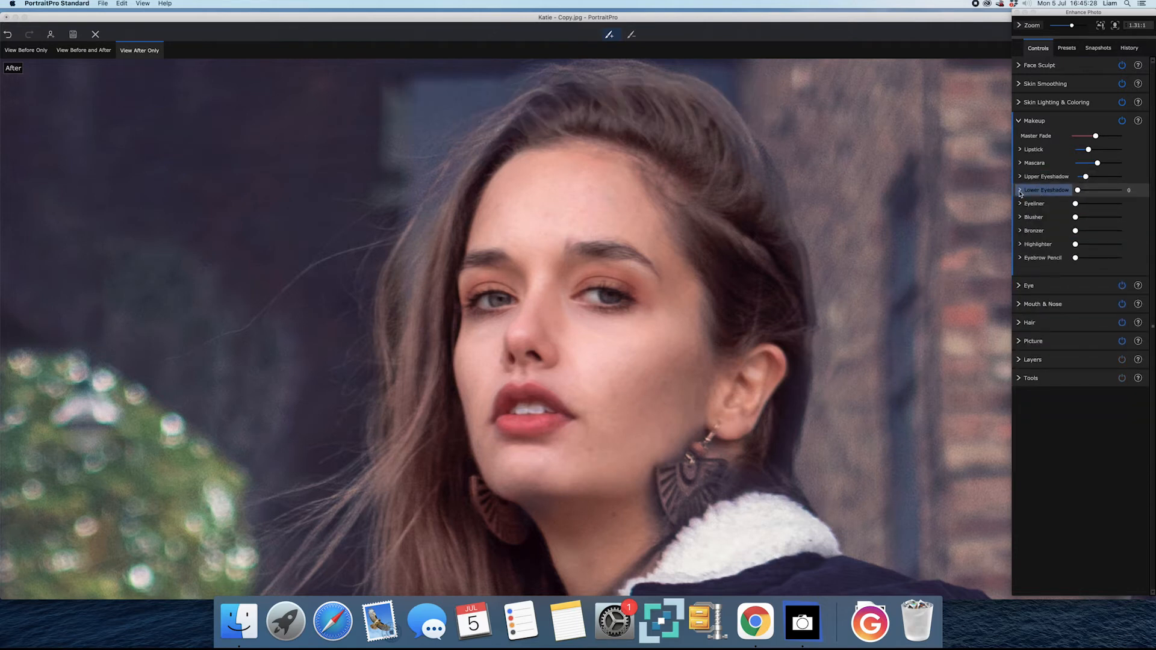
Set Lower Eyeshadow to 30 and Eyeliner to about 16, collapsing each makeup subsection.
left_click(1020, 191)
left_click_drag(1078, 190, 1092, 195)
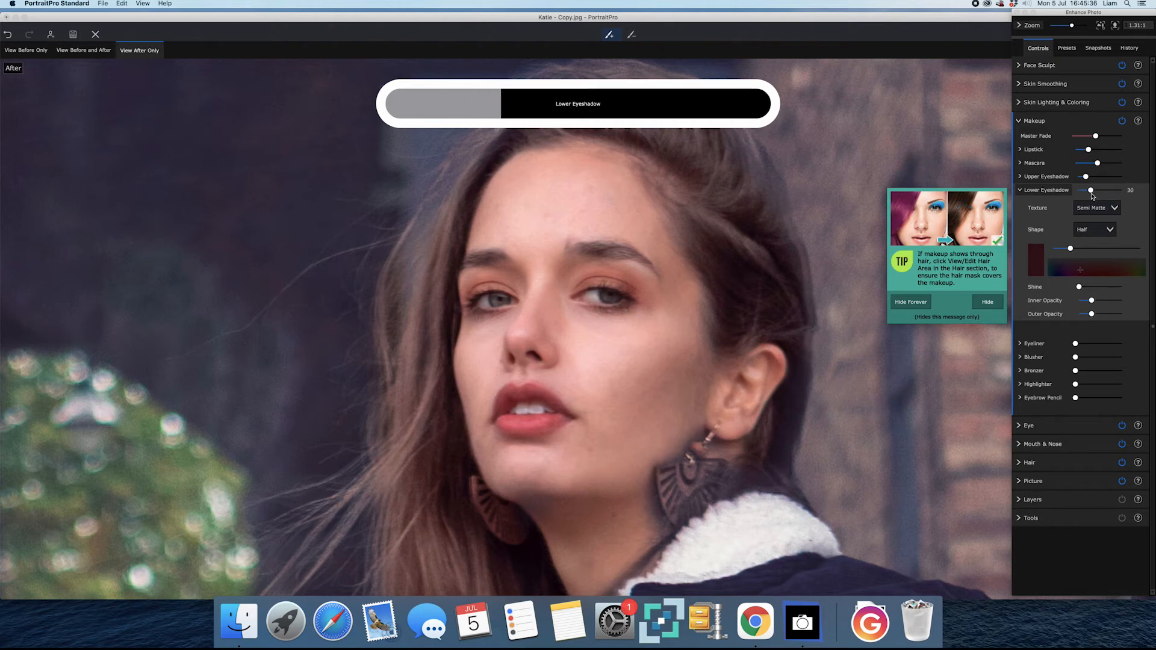
left_click(1021, 191)
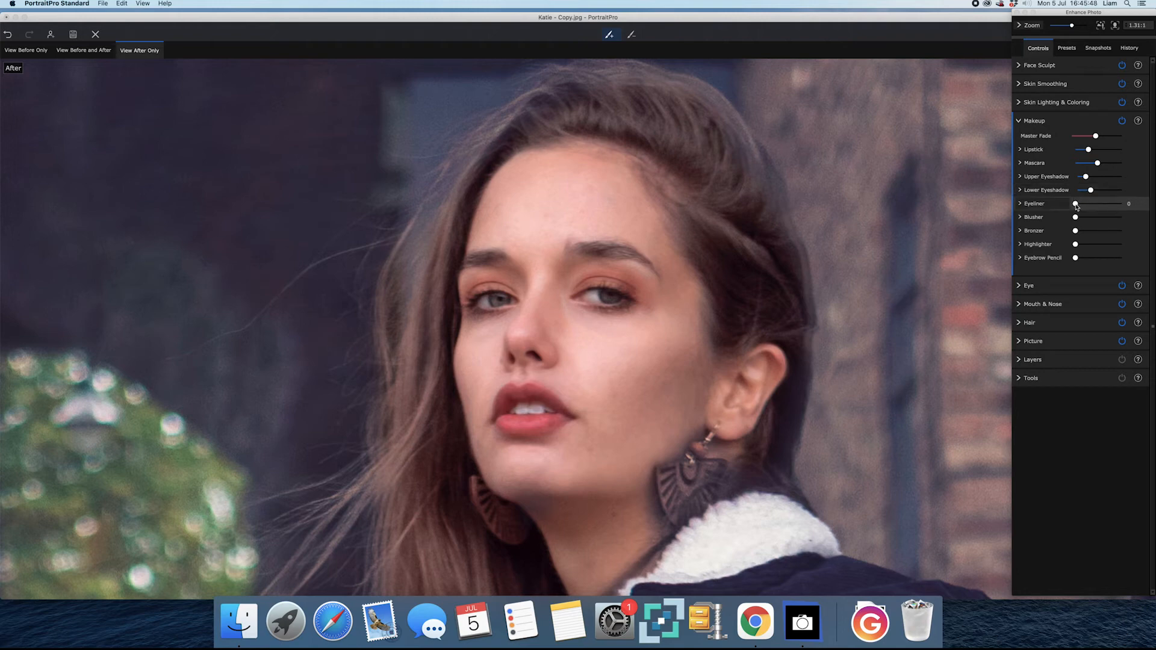
left_click_drag(1076, 207, 1084, 206)
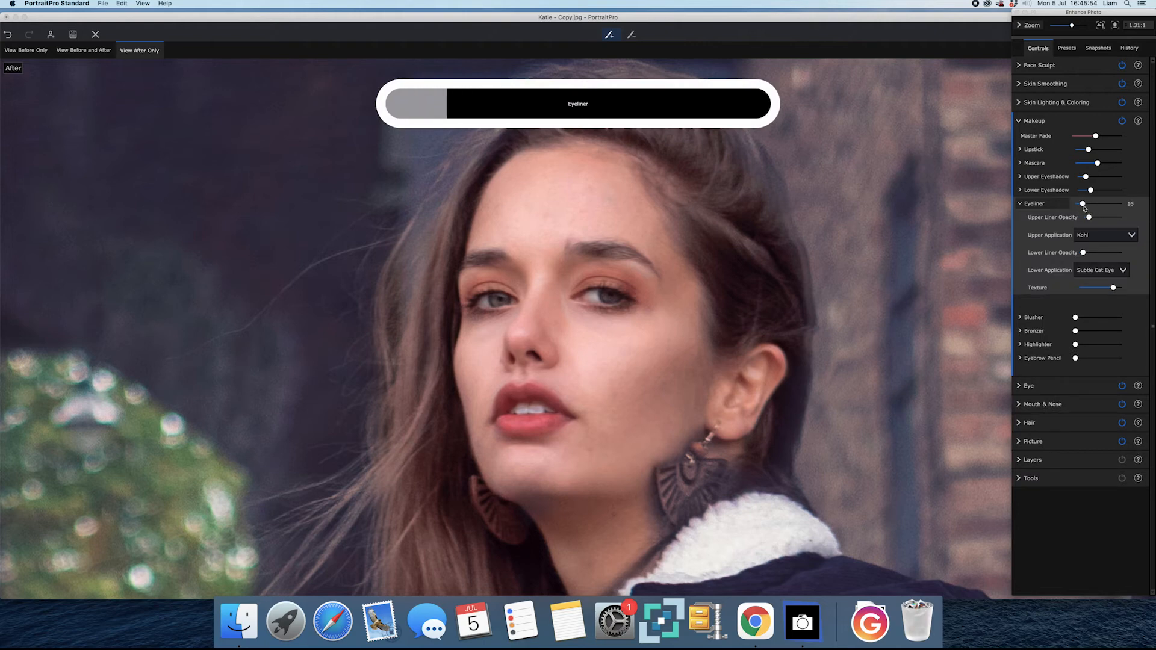
left_click(1020, 204)
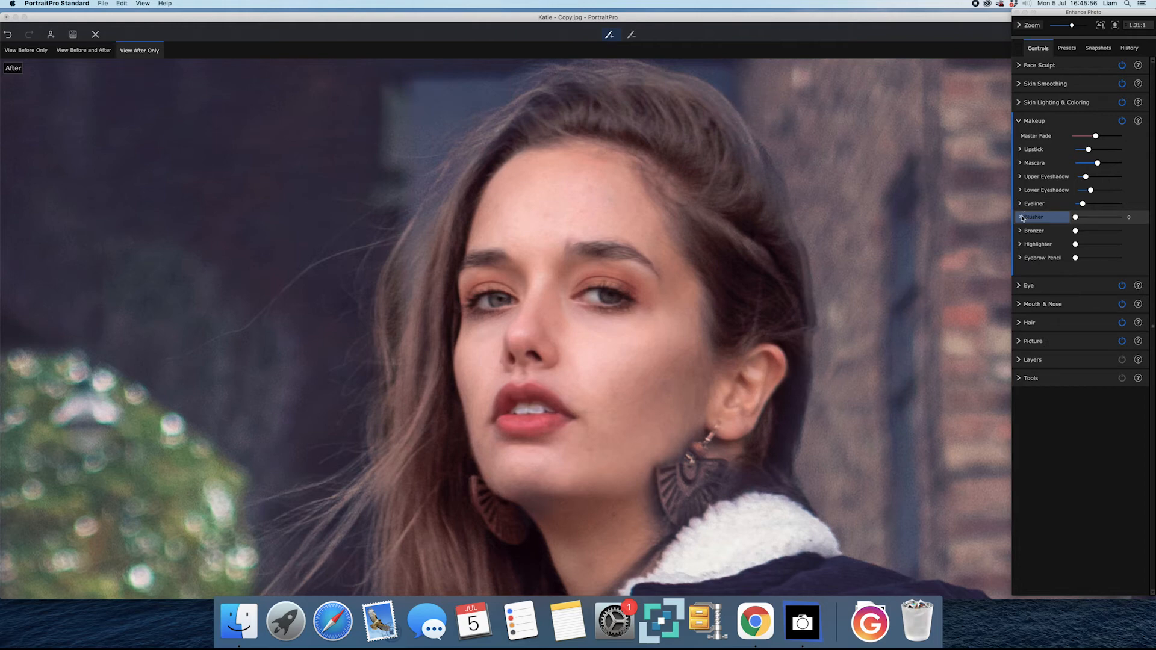
Try a light Blusher on the cheeks, reset it to 0 and set Eyebrow Pencil to about 20.
left_click(1022, 218)
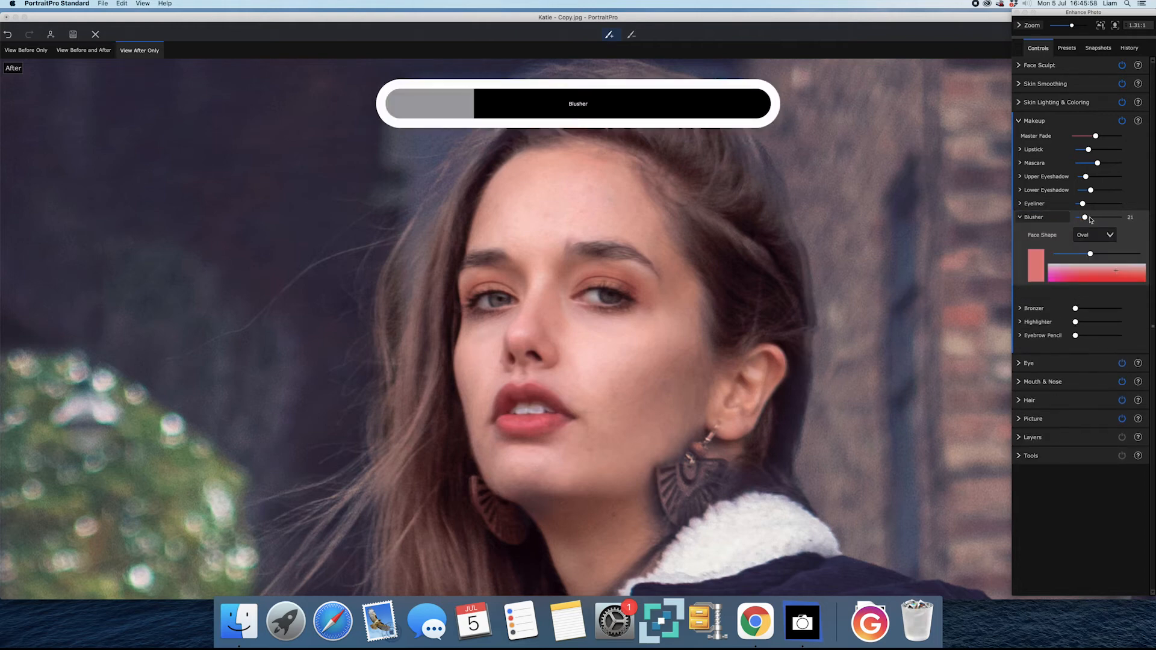
left_click(1022, 218)
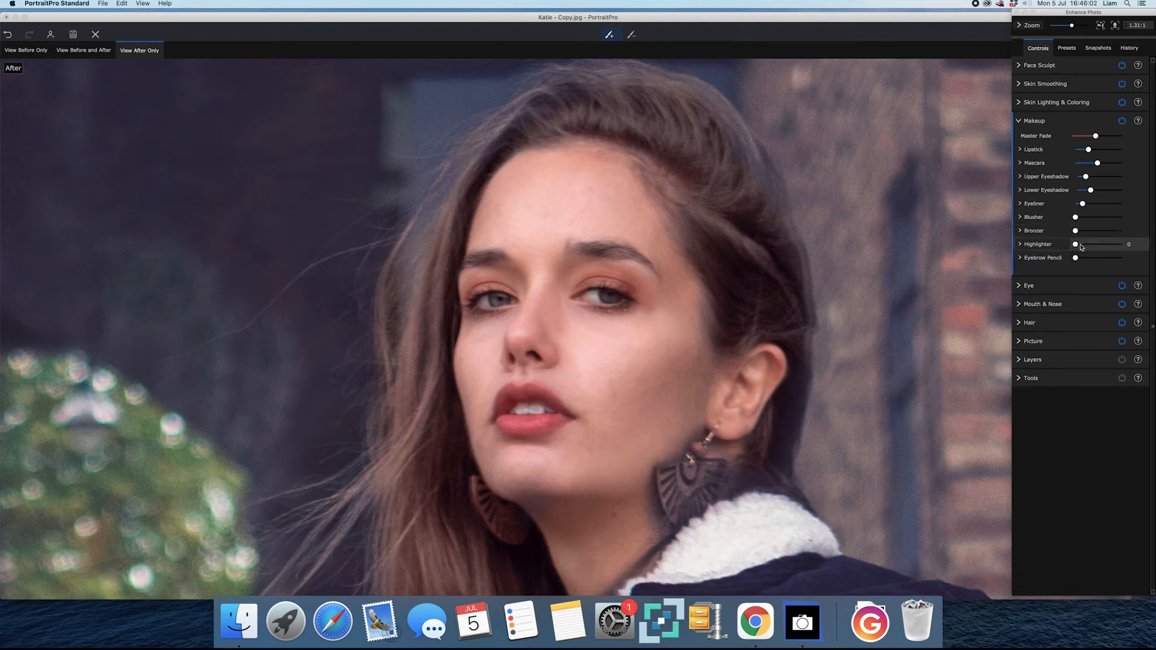
left_click_drag(1077, 260, 1086, 261)
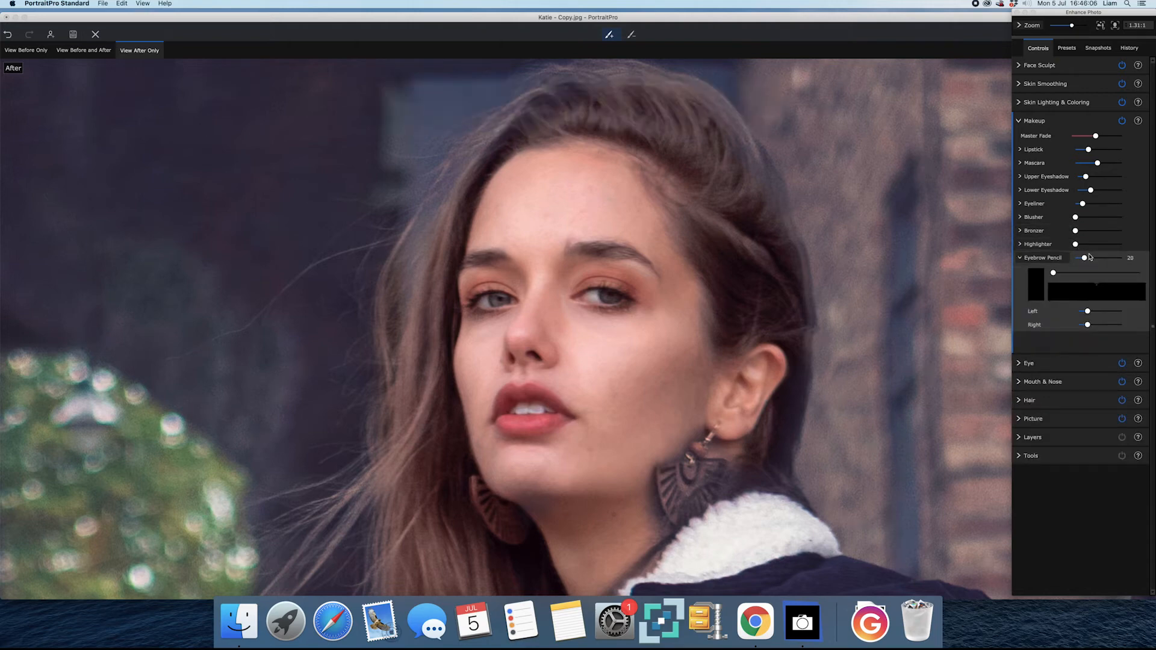
Collapse the Makeup controls, toggle the Eye adjustments off and on for comparison, and lower the Eye Master Fade slightly.
left_click(1018, 122)
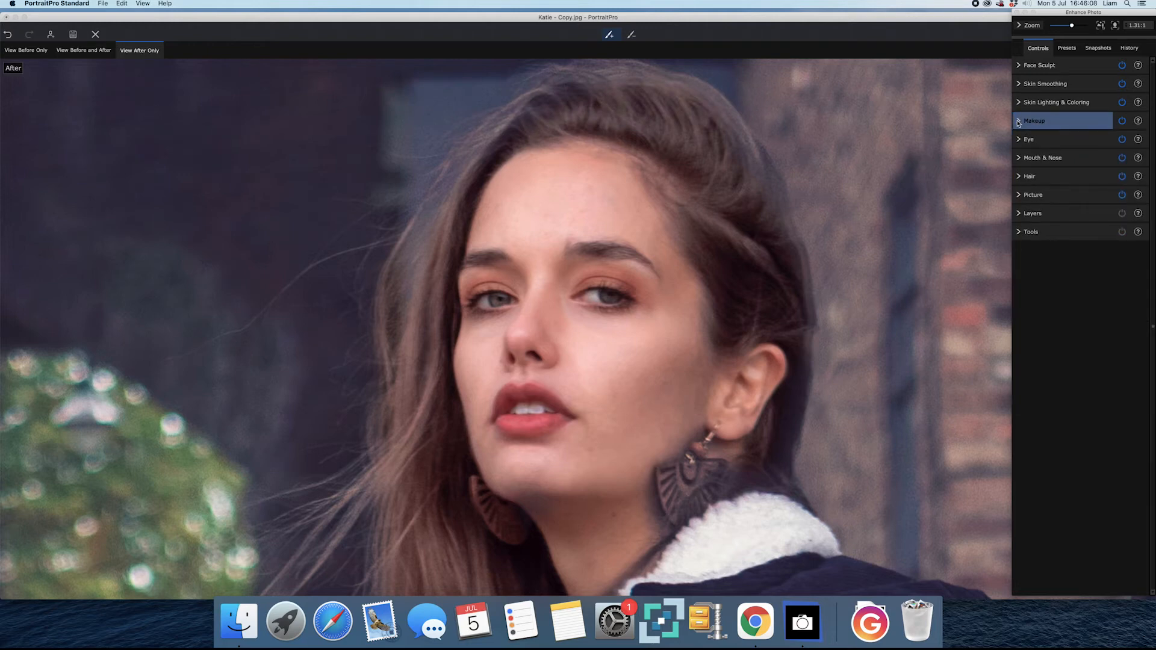
left_click(1019, 140)
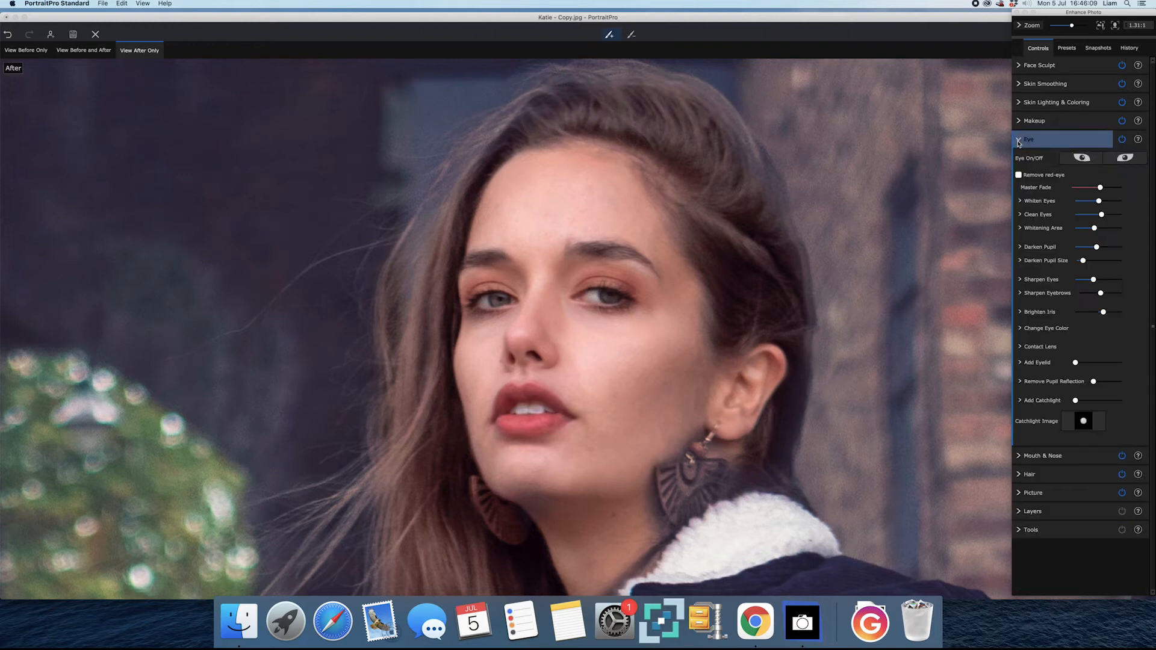
left_click(1123, 141)
left_click(1124, 141)
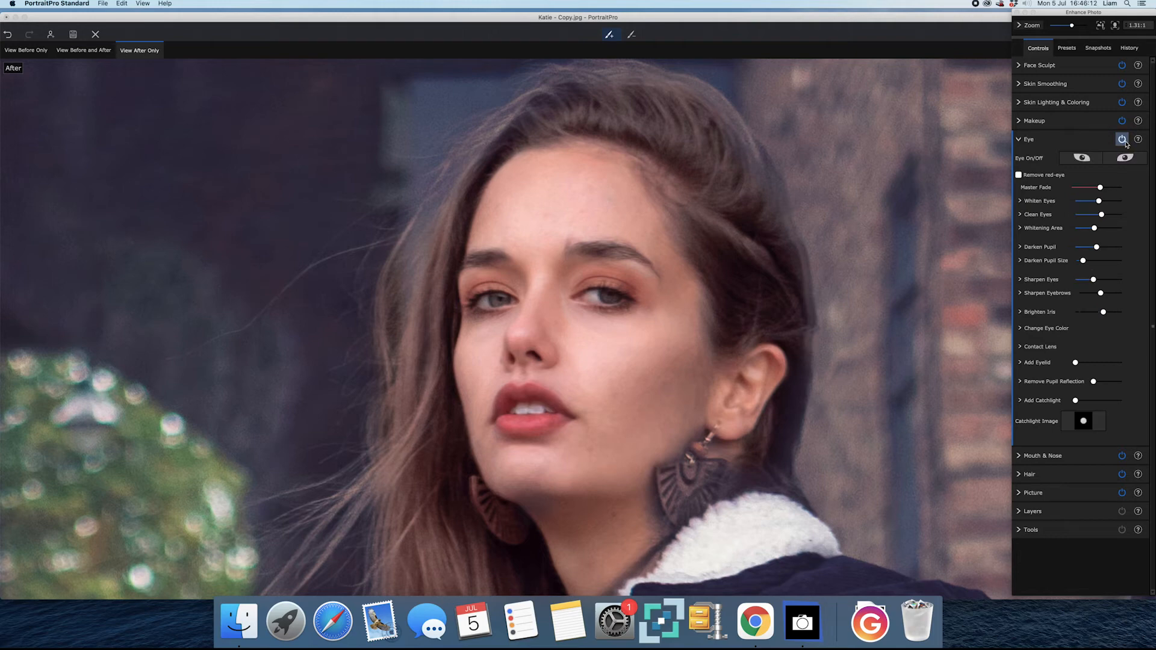
mouse_move(1101, 188)
left_mouse_down()
mouse_move(1078, 189)
mouse_move(1093, 190)
left_mouse_up()
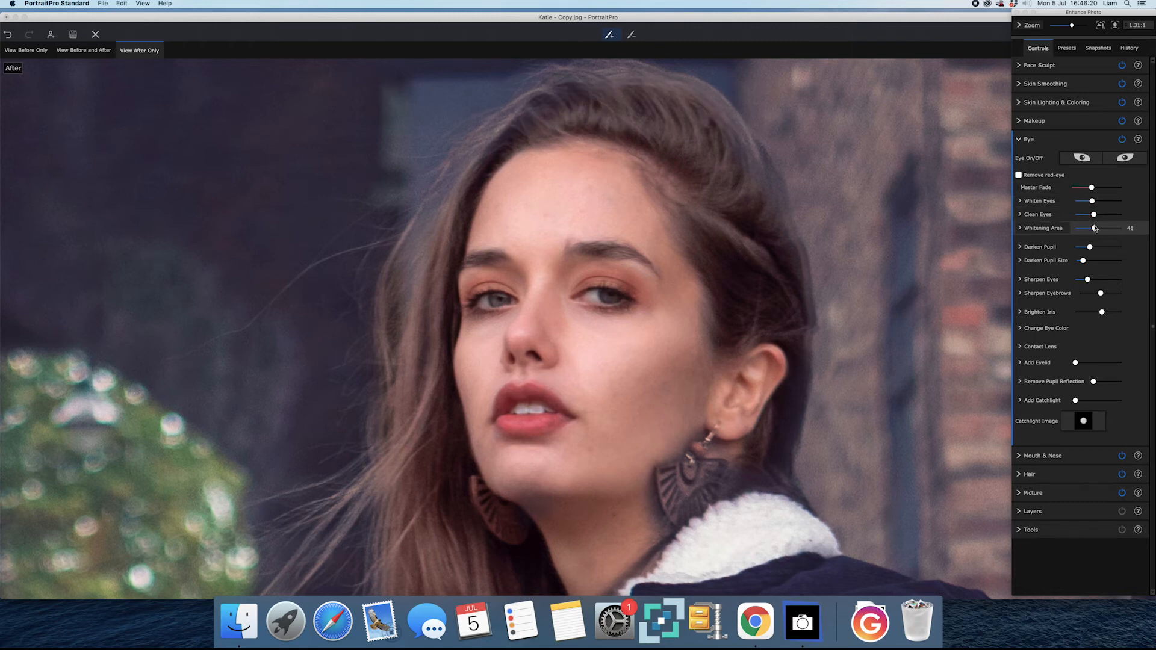
Raise Darken Pupil to about 40, increase Darken Pupil Size and Sharpen Eyebrows slightly, and set Brighten Iris to 33.
left_click_drag(1095, 250, 1095, 249)
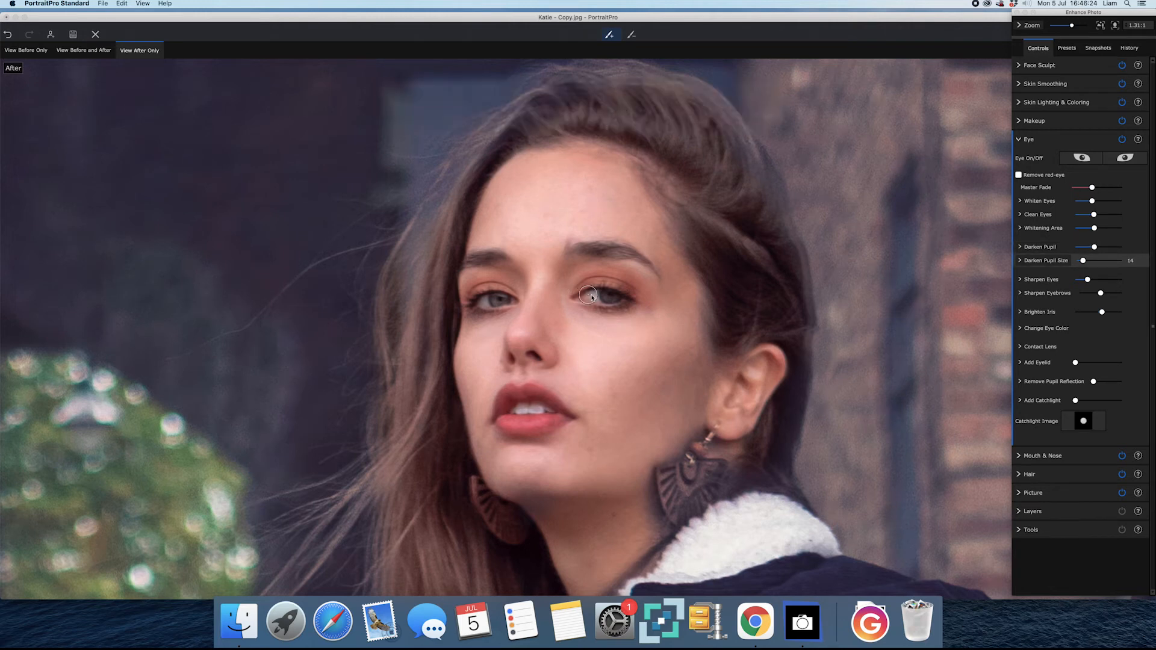
left_click_drag(1086, 262, 1093, 262)
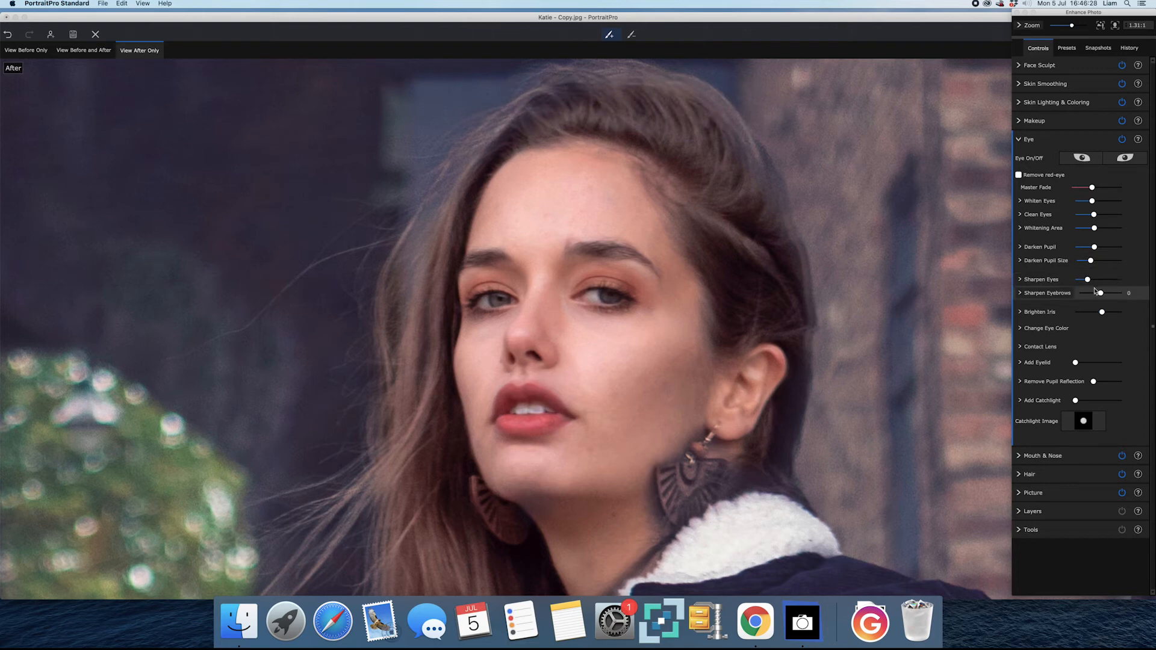
left_click_drag(1102, 296, 1102, 315)
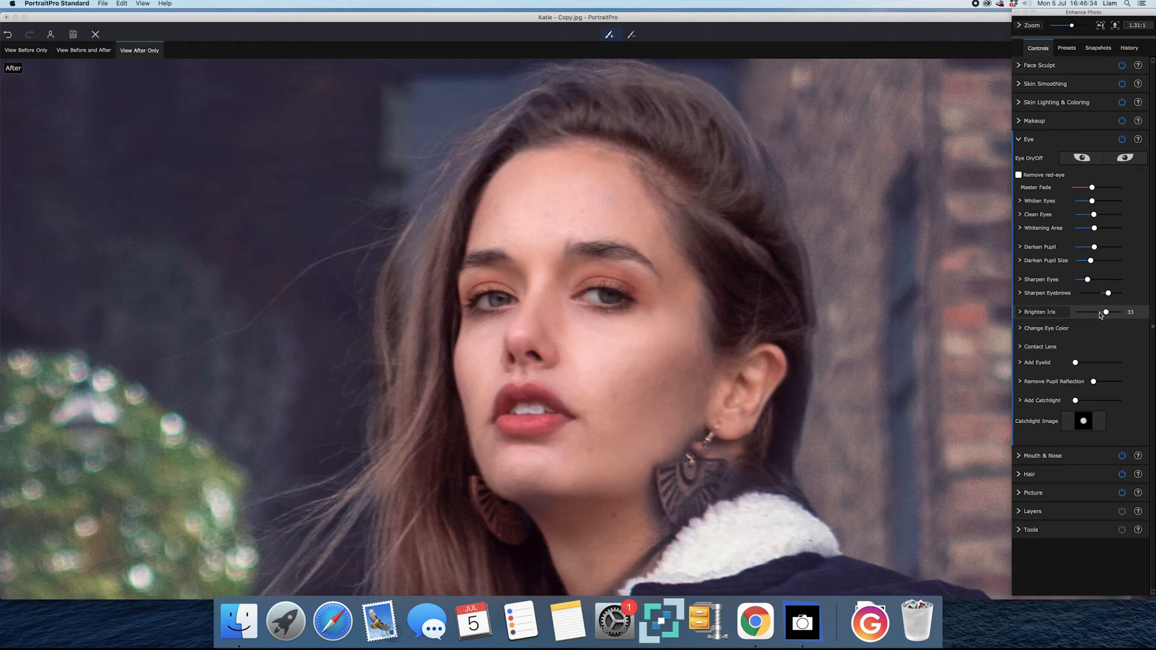
Open the Contact Lens options and apply the Green lens to the eyes.
left_click(1068, 328)
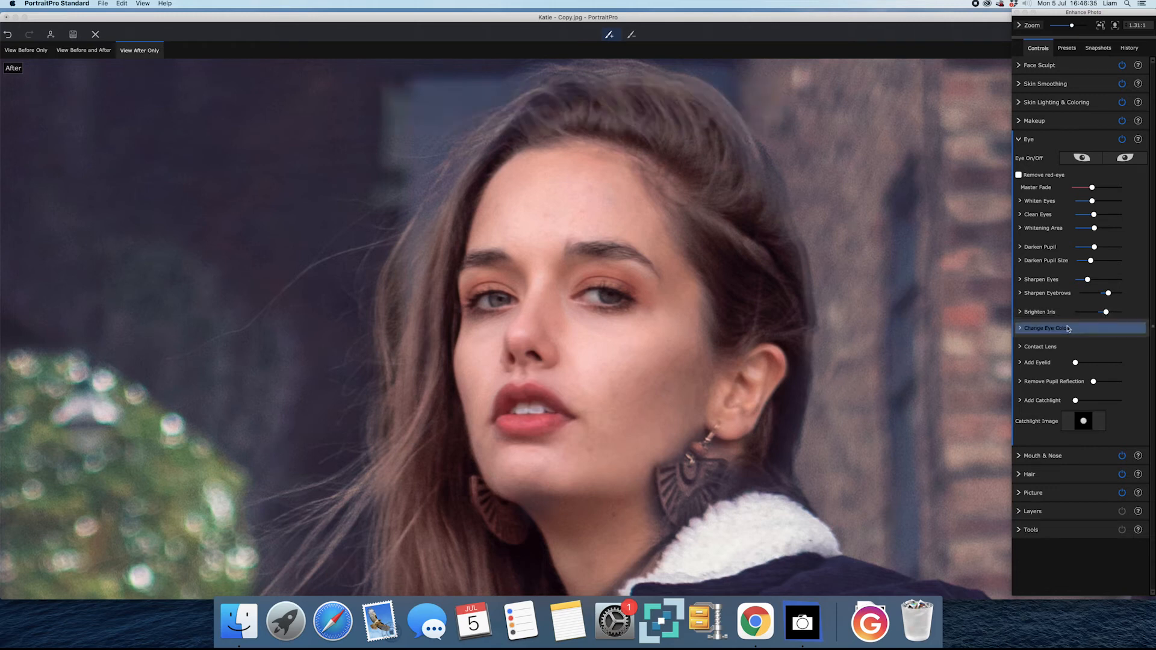
left_click(1021, 347)
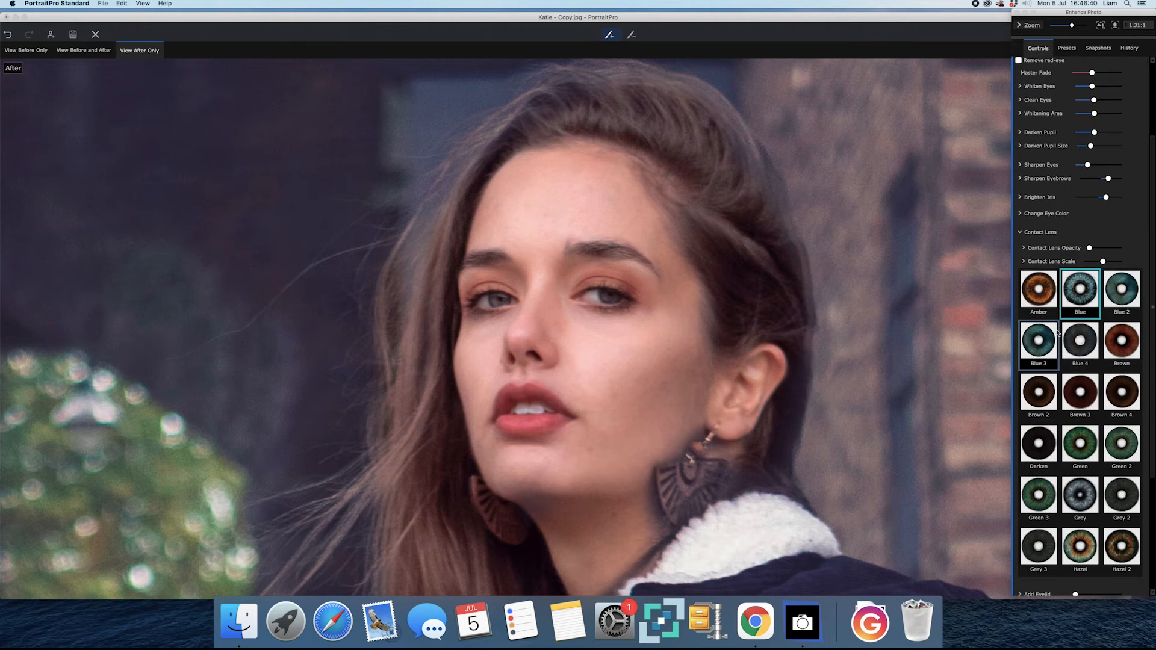
left_click(1081, 449)
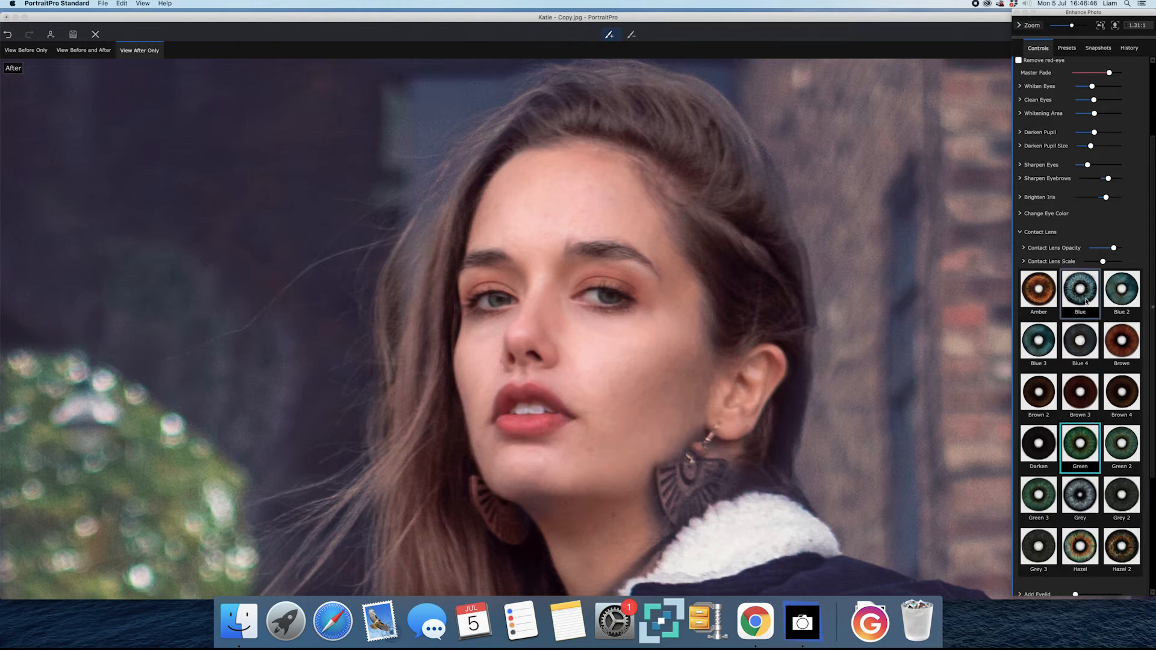
In the Before view, recentre the pupil marker on the subject's right eye and return to the whole-portrait After view.
left_click(26, 51)
scroll(506, 293, "up", 3)
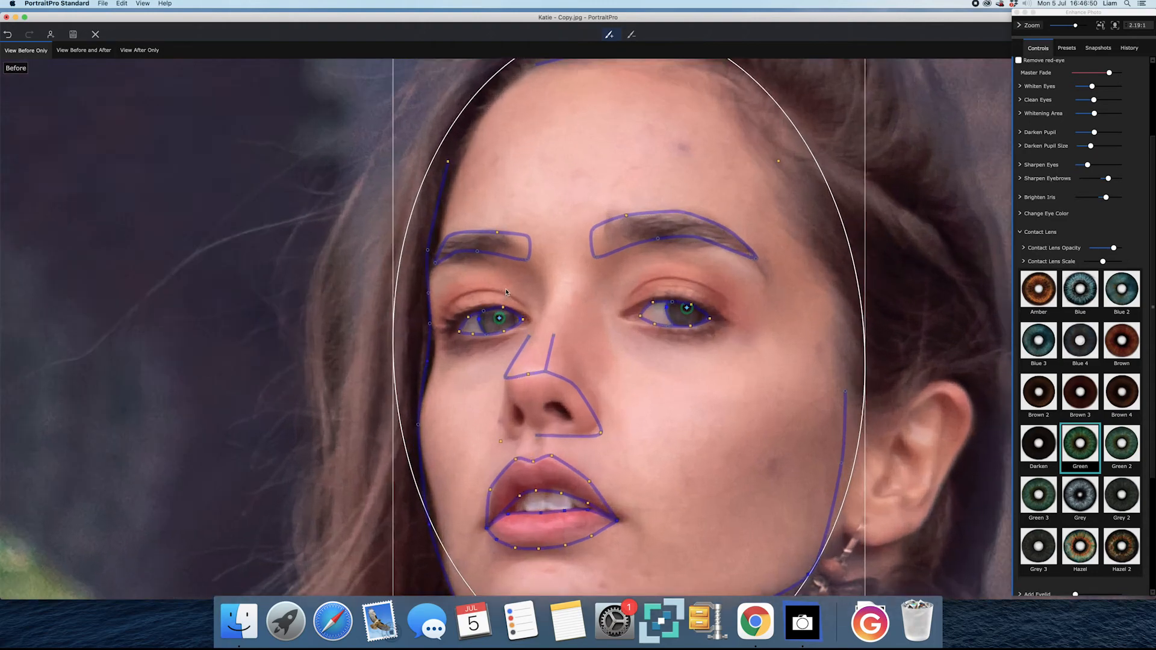
scroll(506, 292, "up", 5)
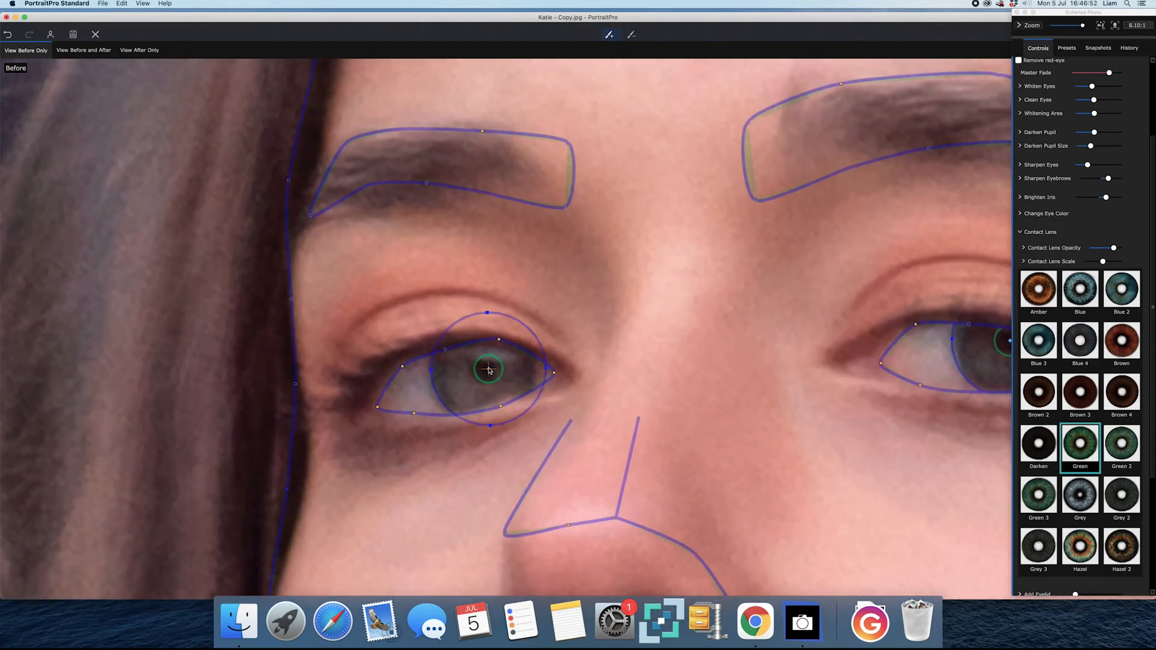
left_click_drag(488, 369, 485, 369)
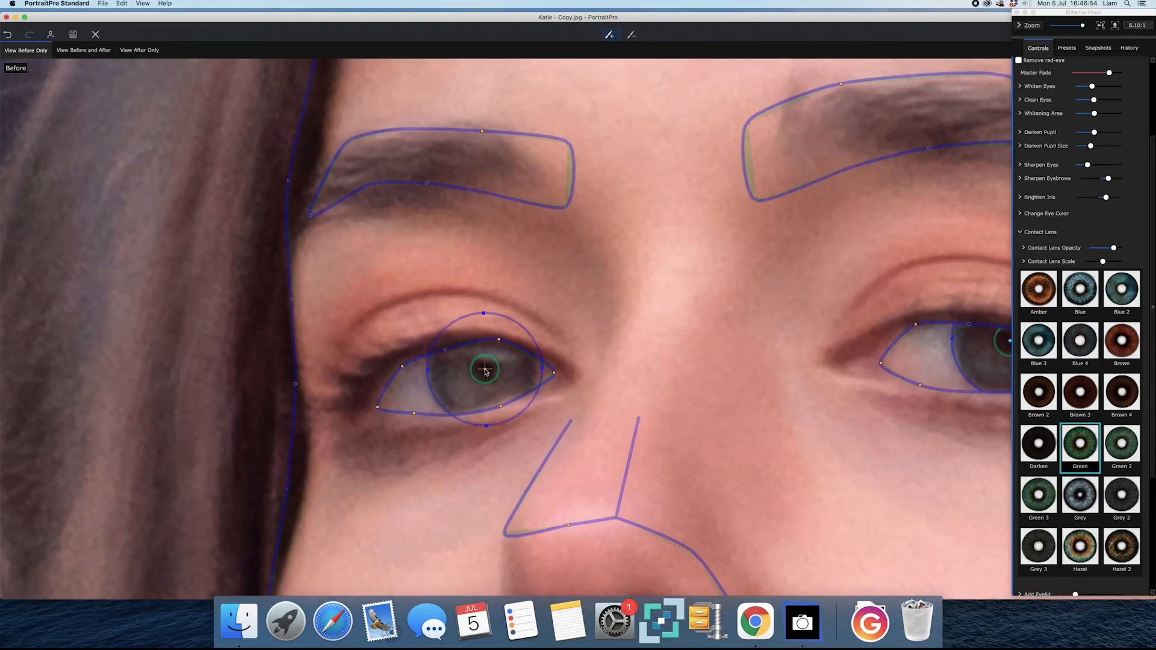
scroll(999, 355, "down", 2)
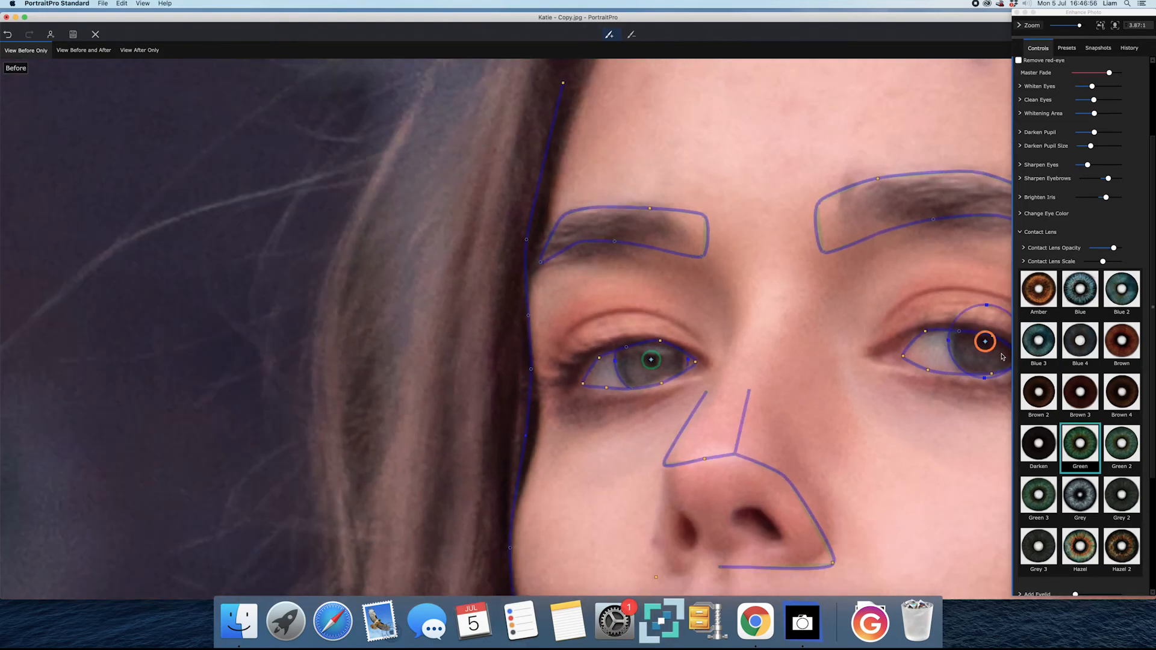
left_click(148, 54)
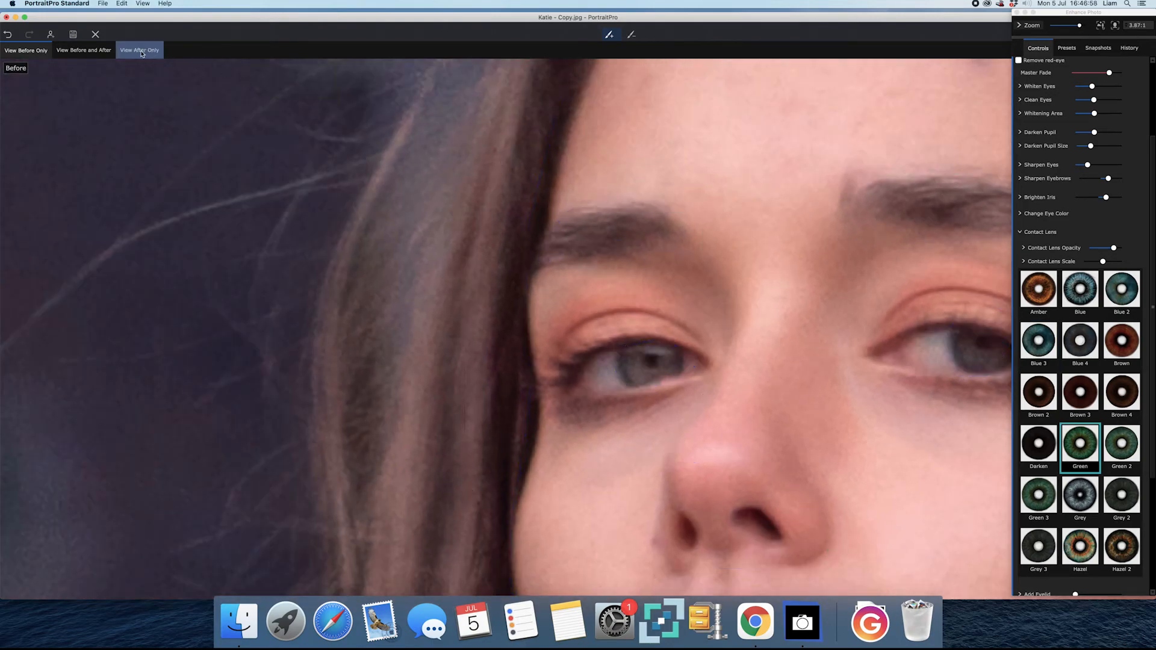
left_click(1113, 27)
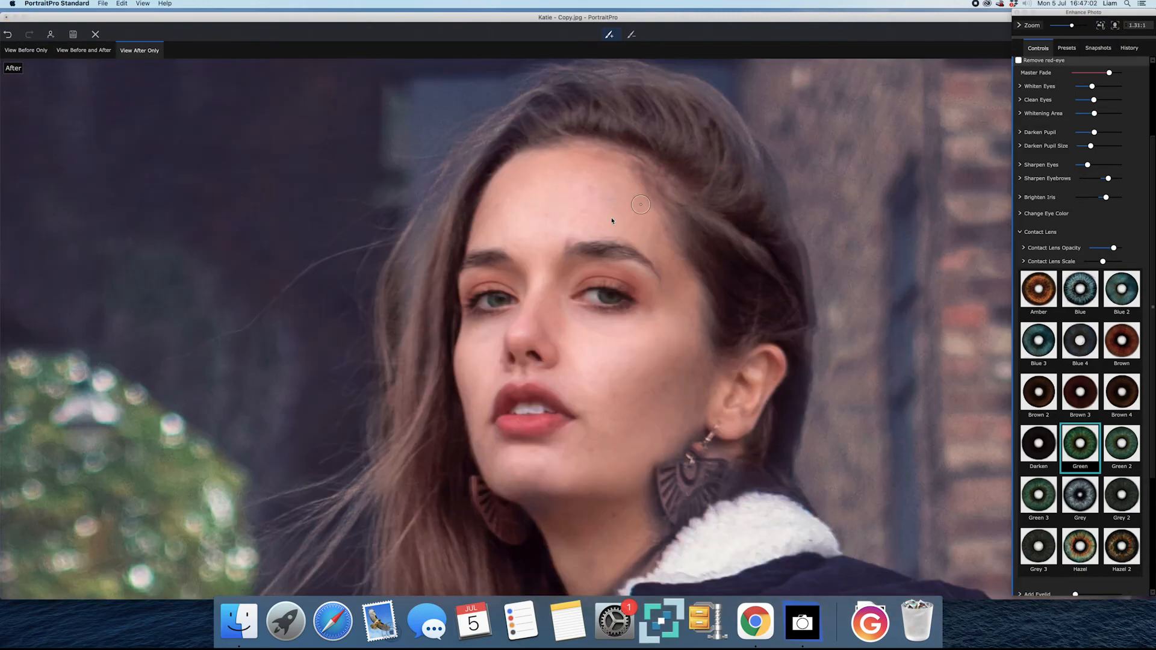
Try the Blue contact lens, reduce its opacity to 0, and try the Grey lens instead.
left_click(1073, 293)
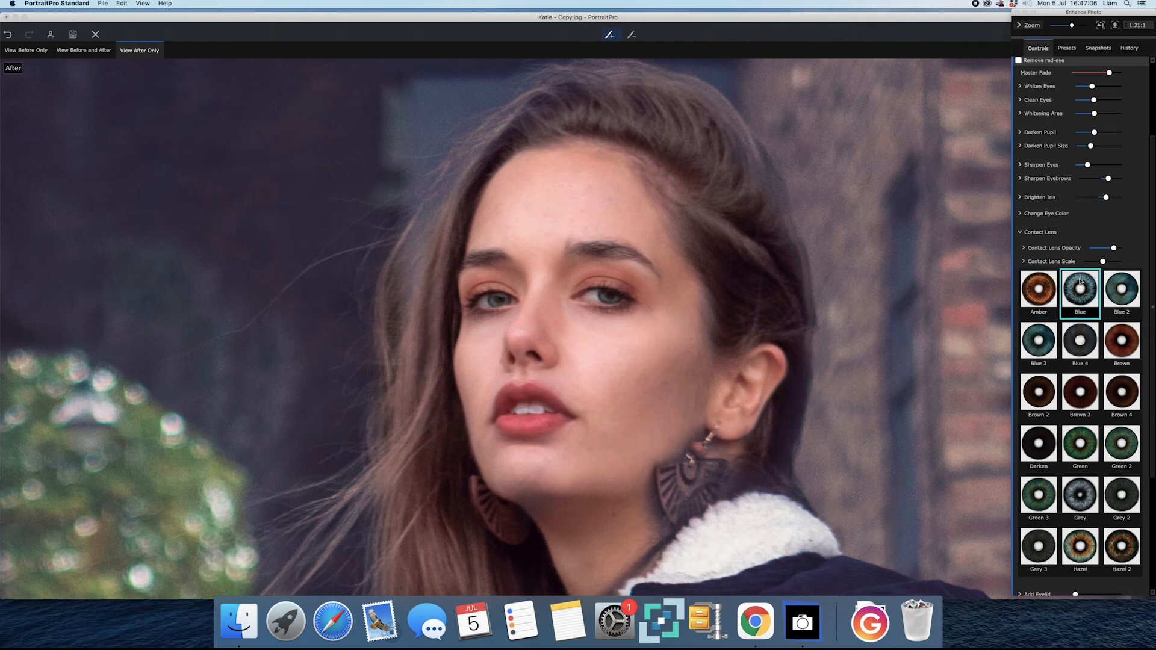
mouse_move(1113, 253)
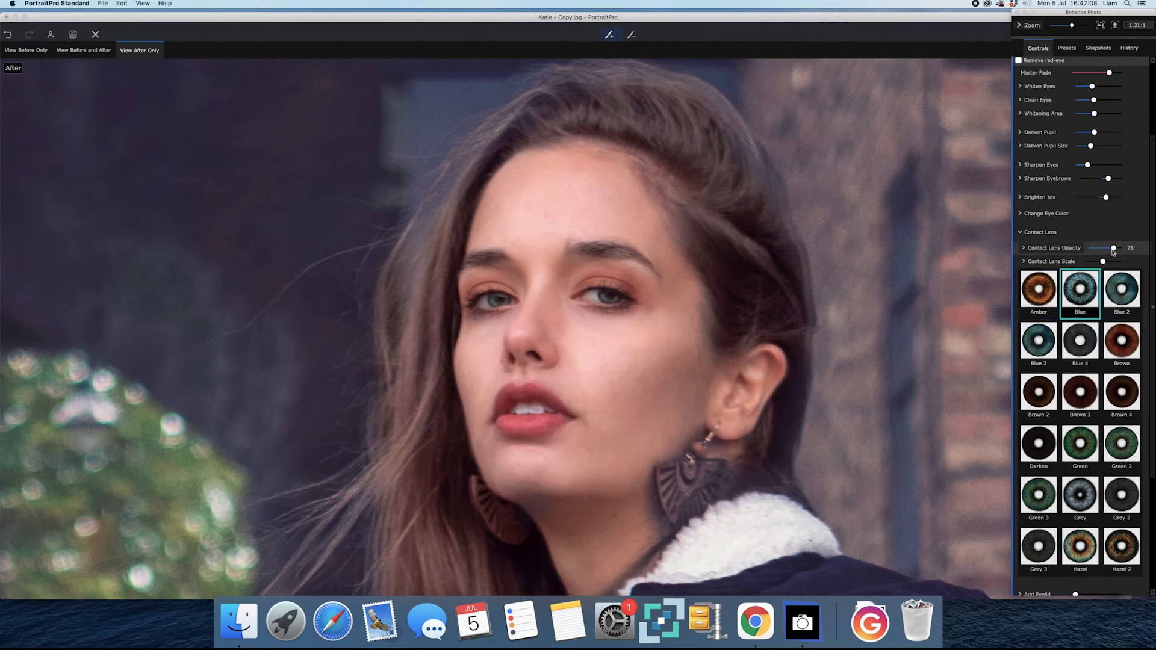
left_click_drag(1114, 253, 1088, 253)
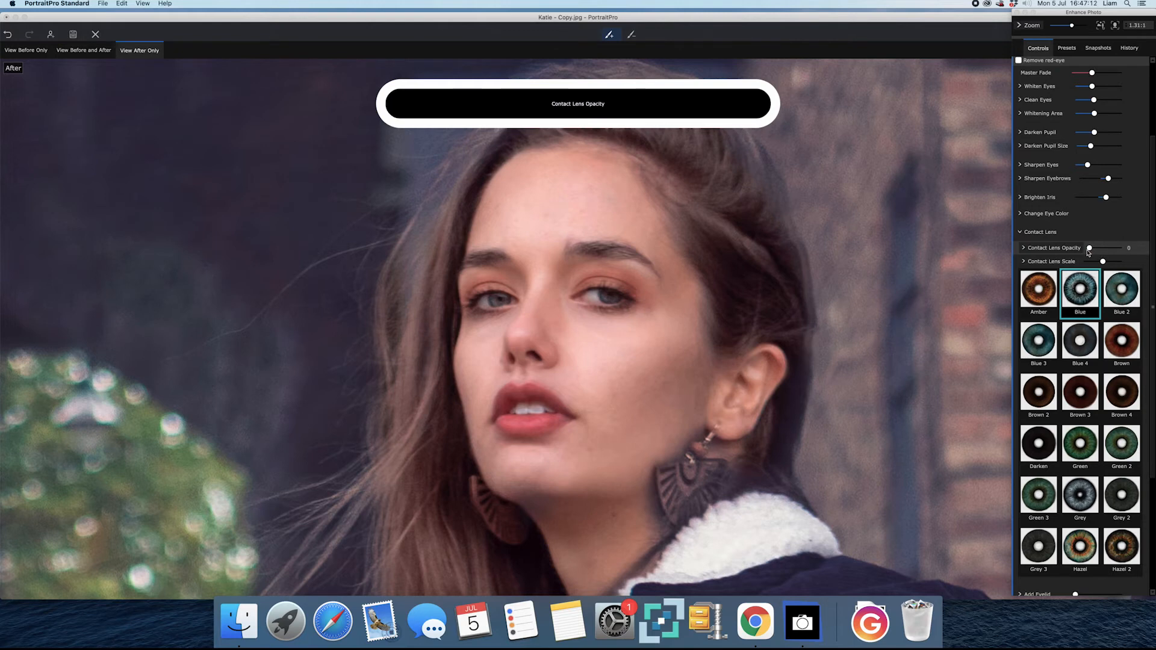
left_click(1081, 500)
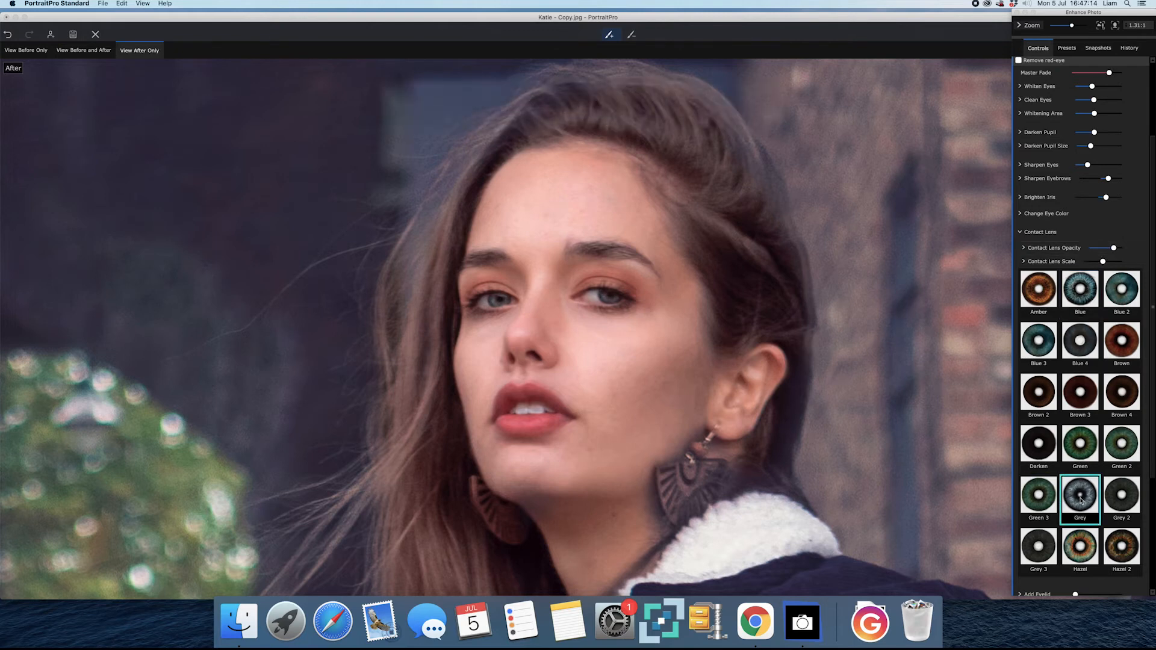
Select the Blue contact lens and set Contact Lens Opacity to 19.
left_click(1088, 289)
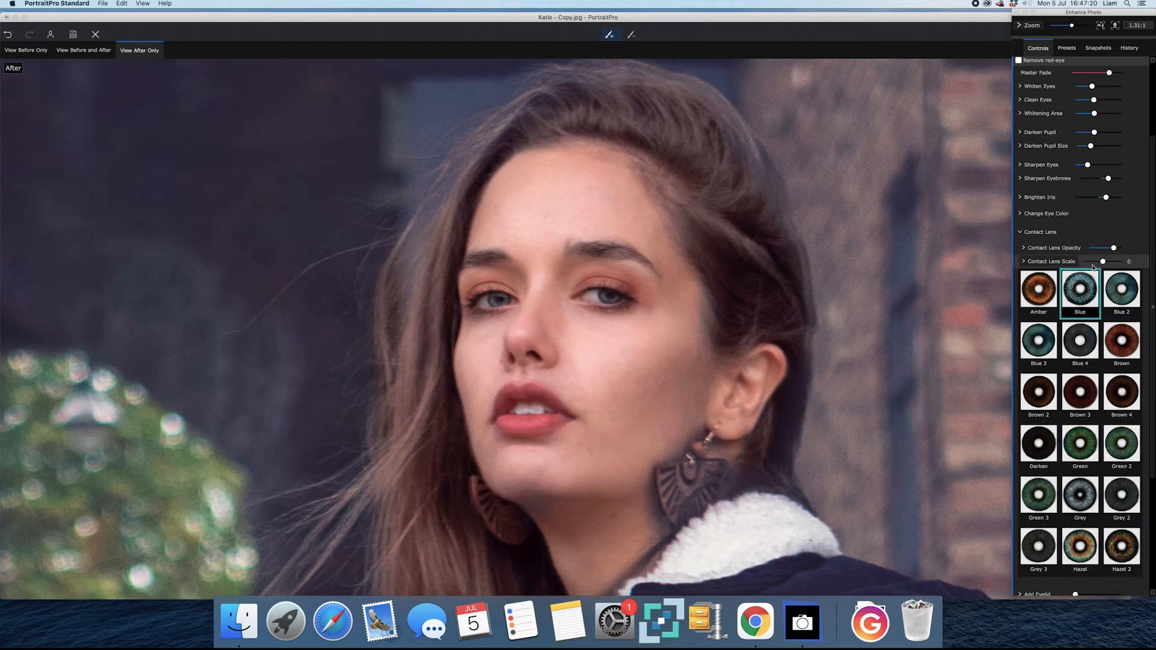
mouse_move(1110, 249)
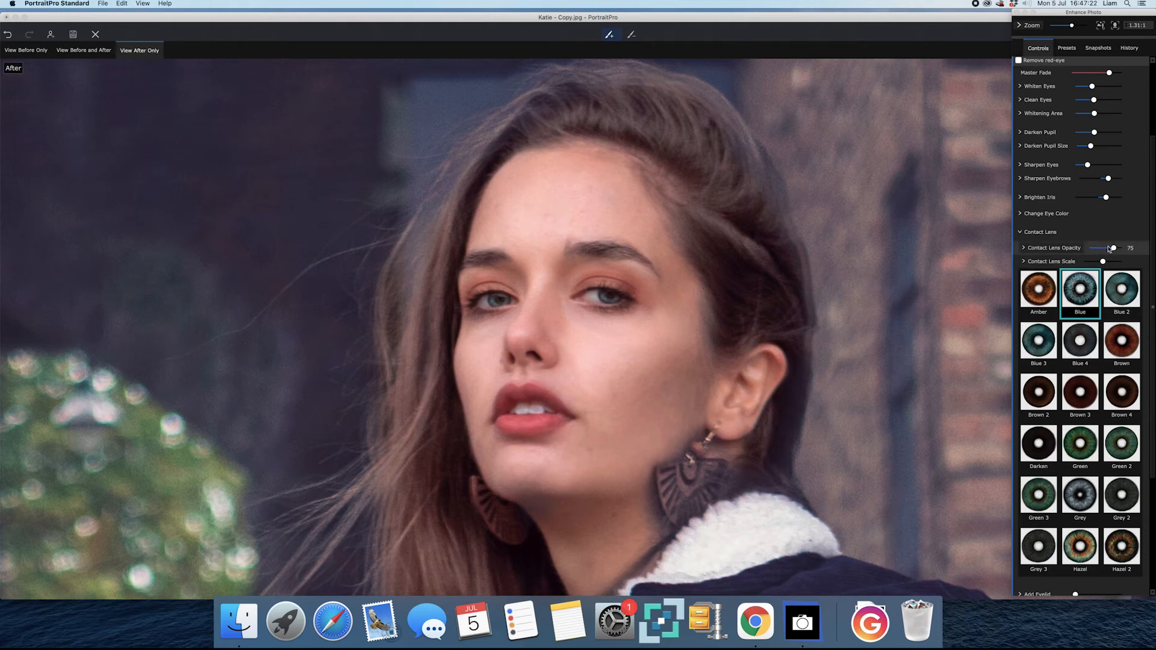
left_click_drag(1114, 249, 1095, 250)
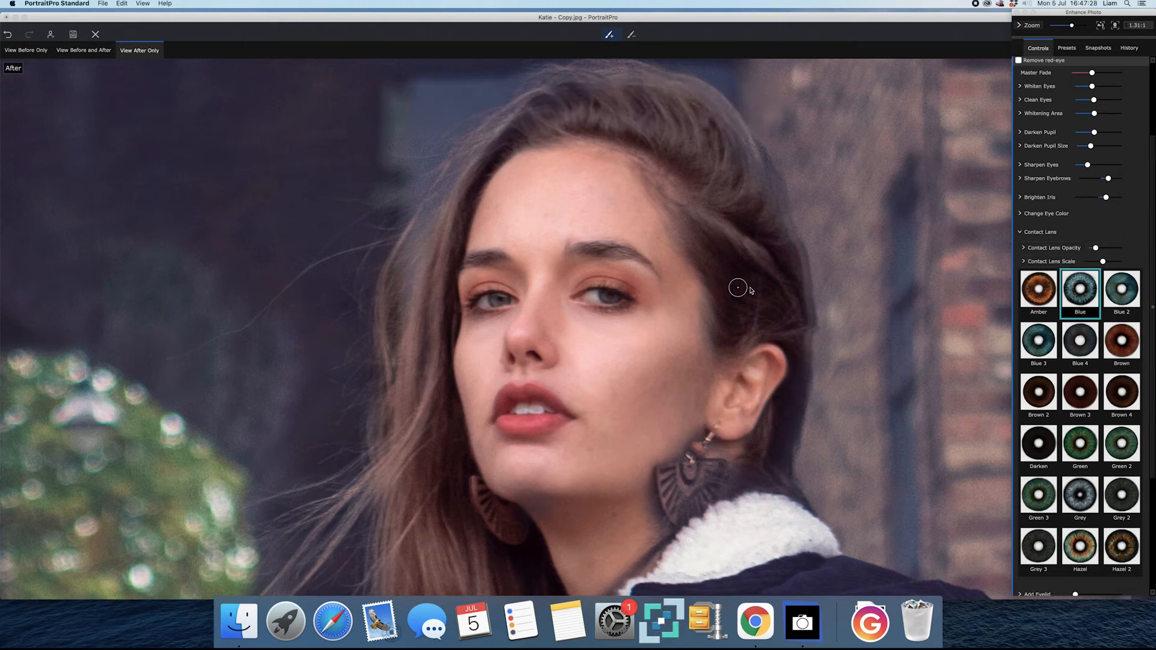
left_click_drag(1098, 250, 1096, 250)
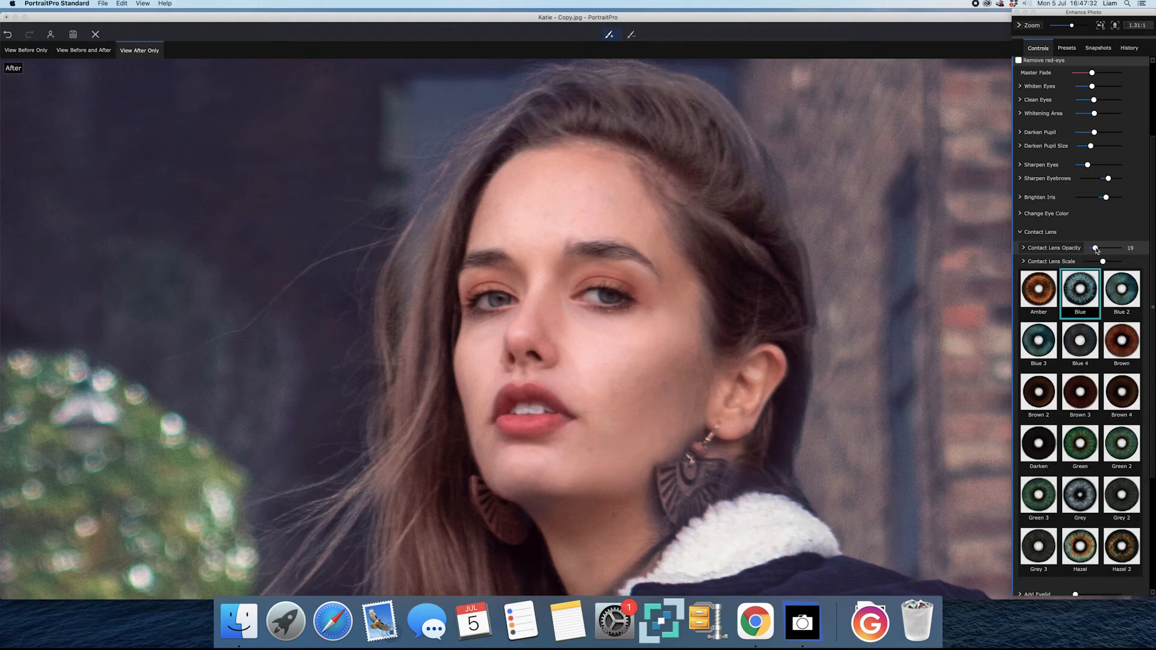
Recentre the pupil marker on the subject's left eye, compare the Before and After views, and return to the whole portrait.
left_click(26, 50)
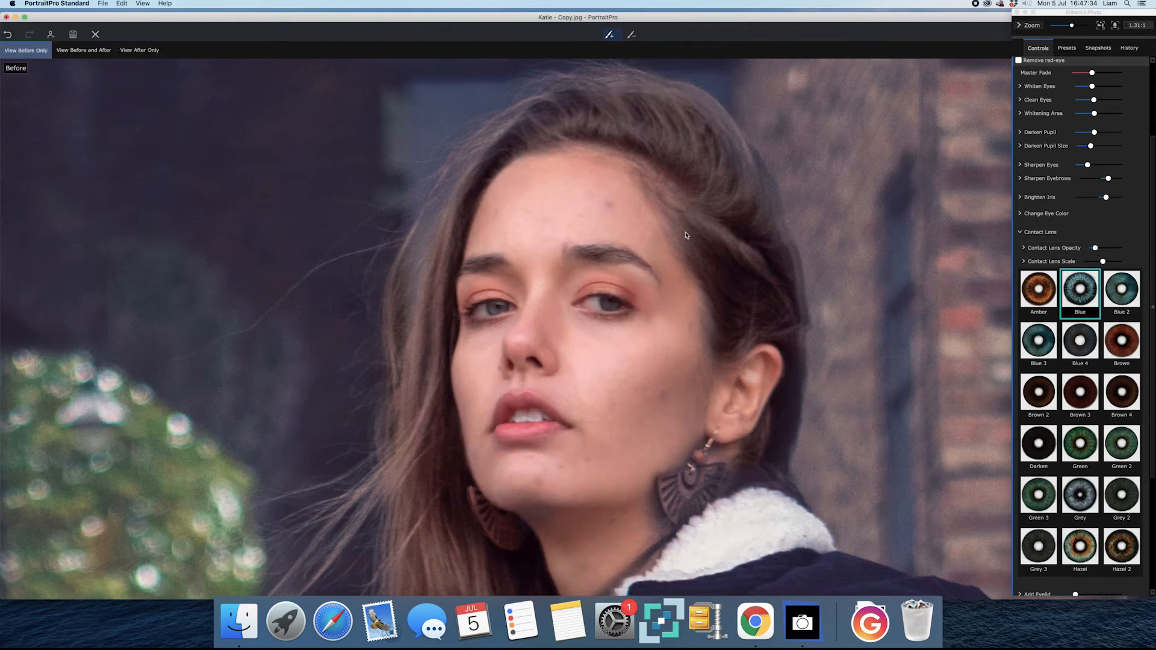
scroll(637, 312, "up", 10)
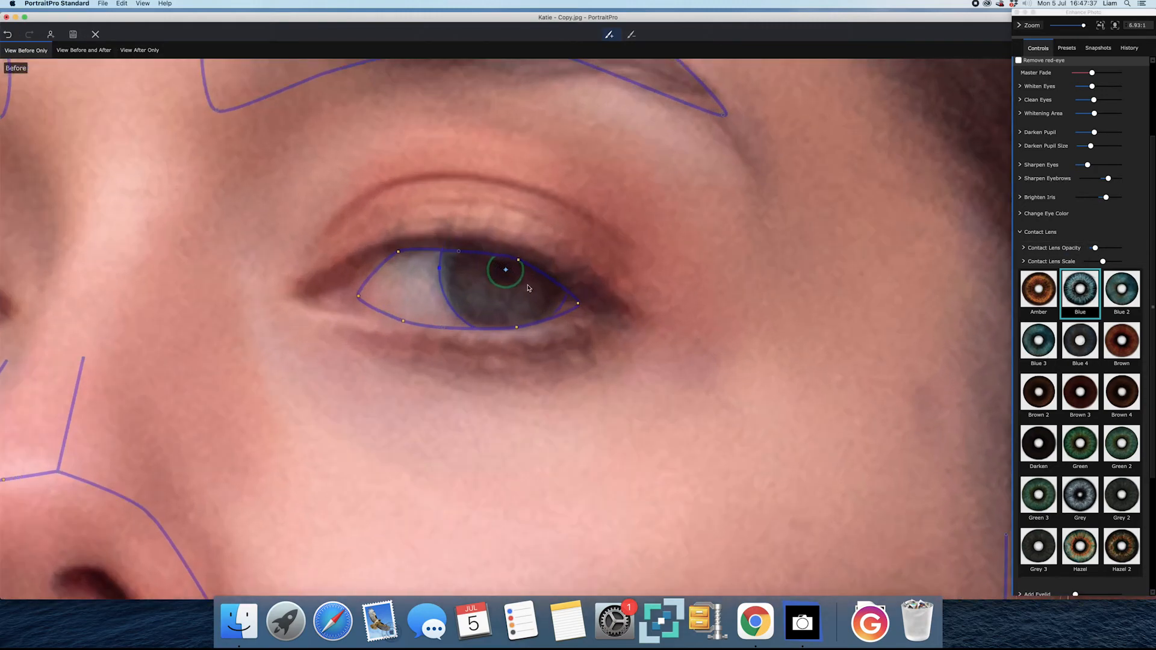
mouse_move(506, 273)
left_click_drag(506, 273, 504, 274)
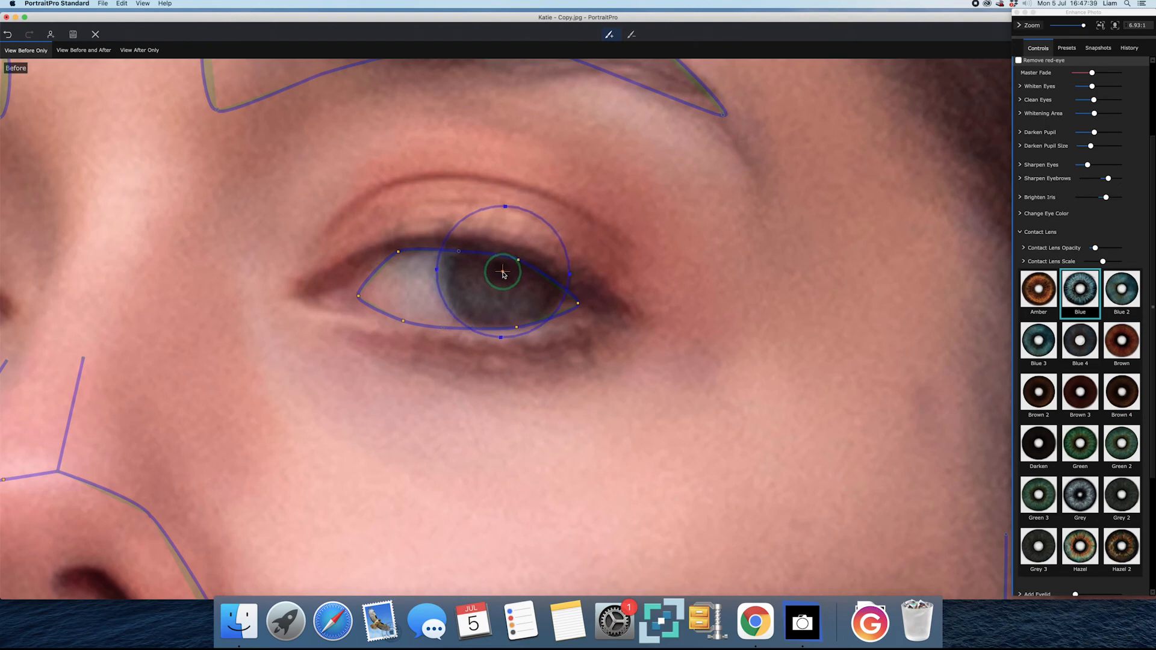
left_click(143, 51)
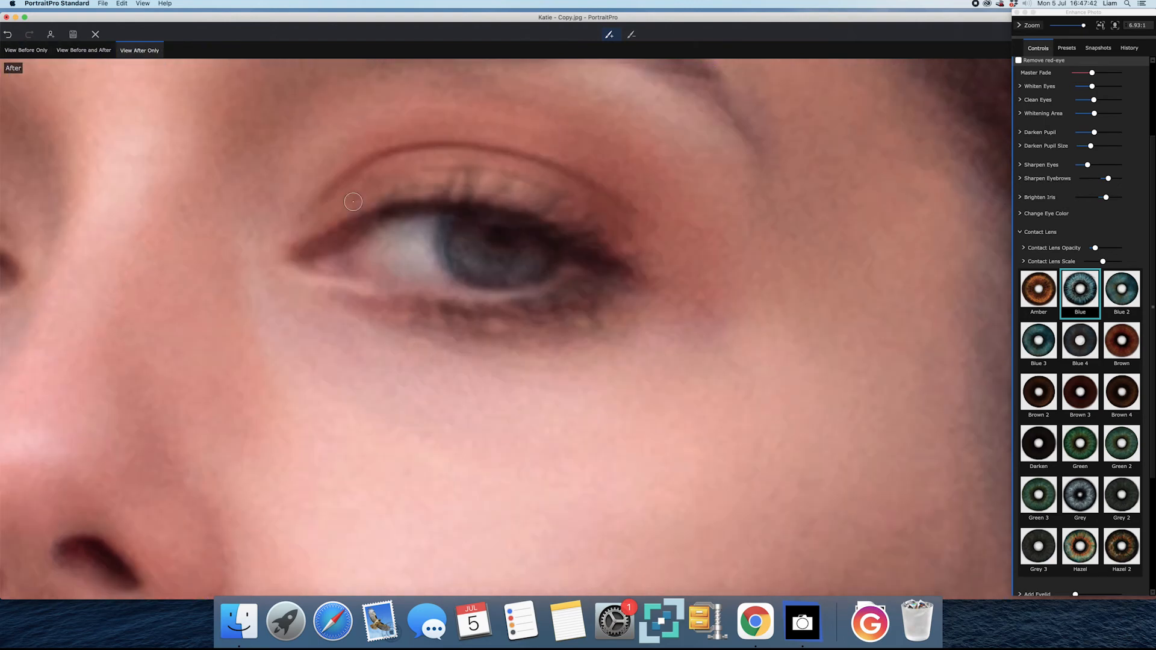
left_click(18, 52)
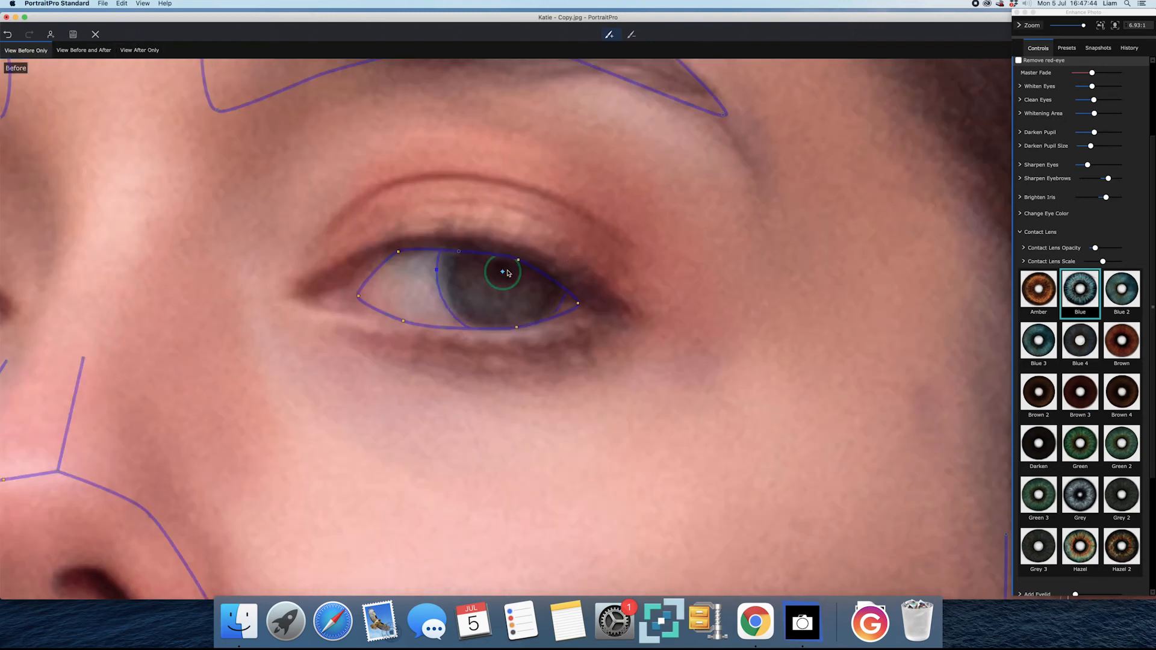
left_click(140, 50)
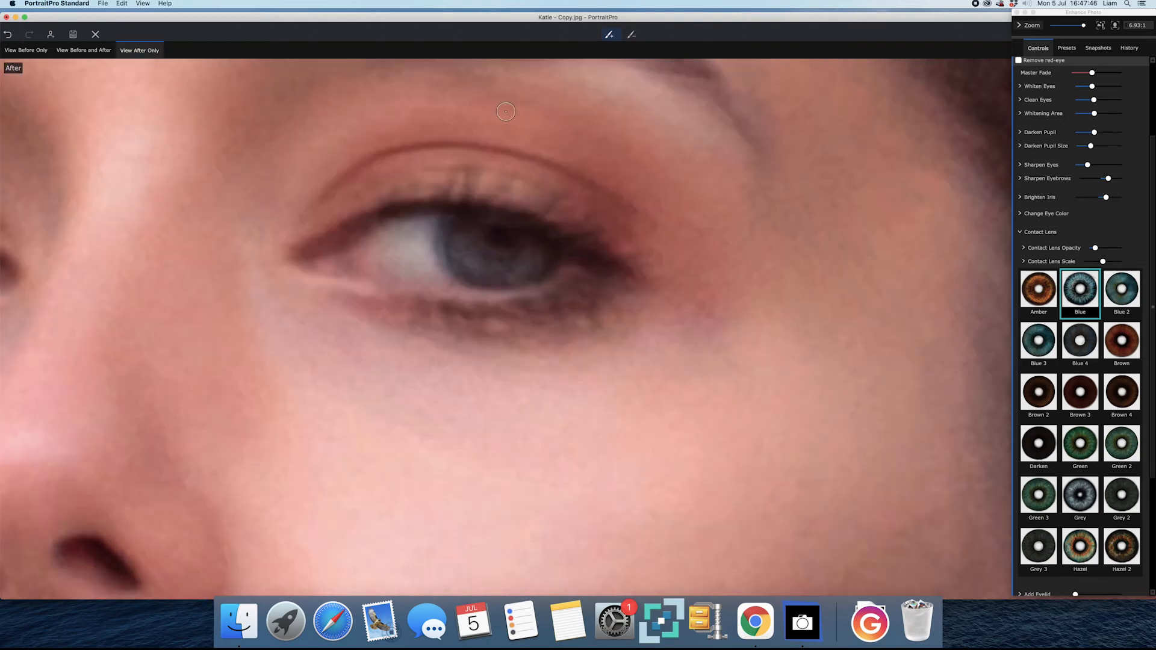
left_click(1116, 27)
Try adjusting the Contact Lens Scale on the enlarged eyes and put it back to its original value.
scroll(1102, 282, "up", 2)
scroll(1103, 282, "down", 1)
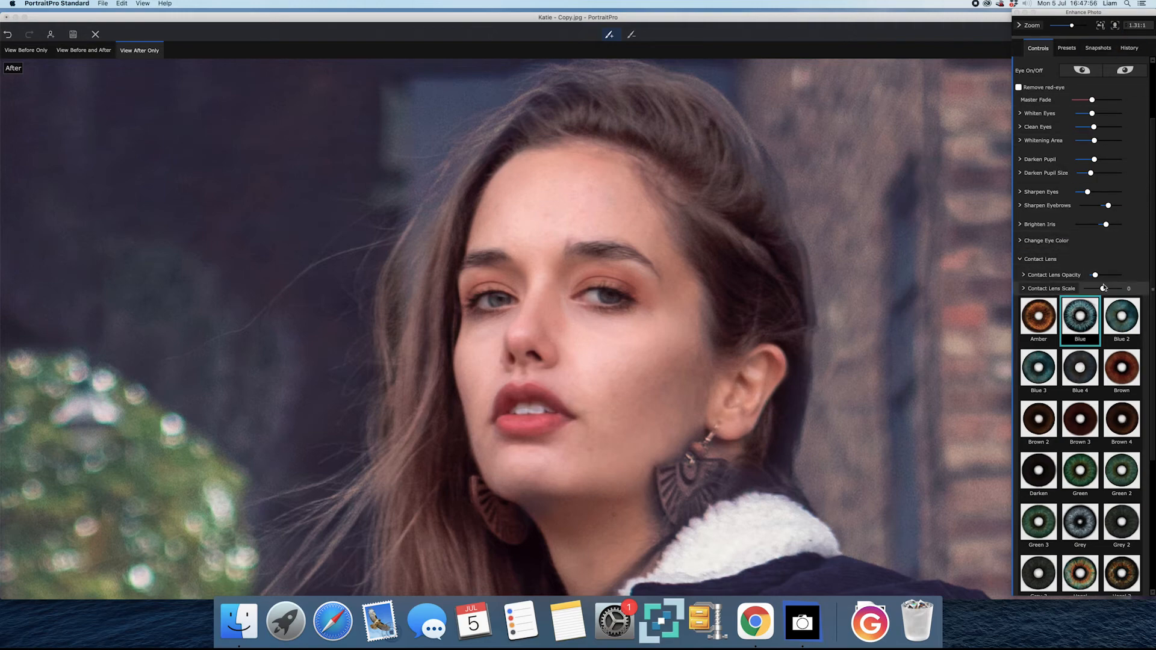
scroll(582, 289, "up", 5)
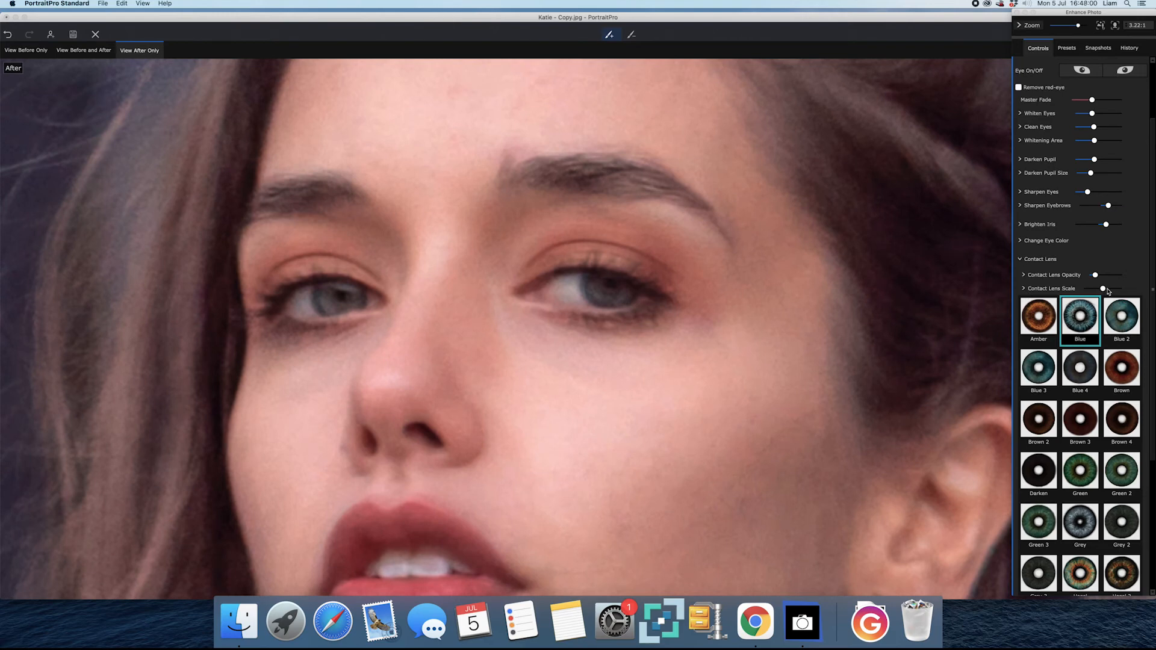
left_click_drag(1108, 291, 1102, 291)
Try the Blue 2 contact lens, choose Grey instead, and switch to the Before view showing the facial outlines.
left_click(1119, 326)
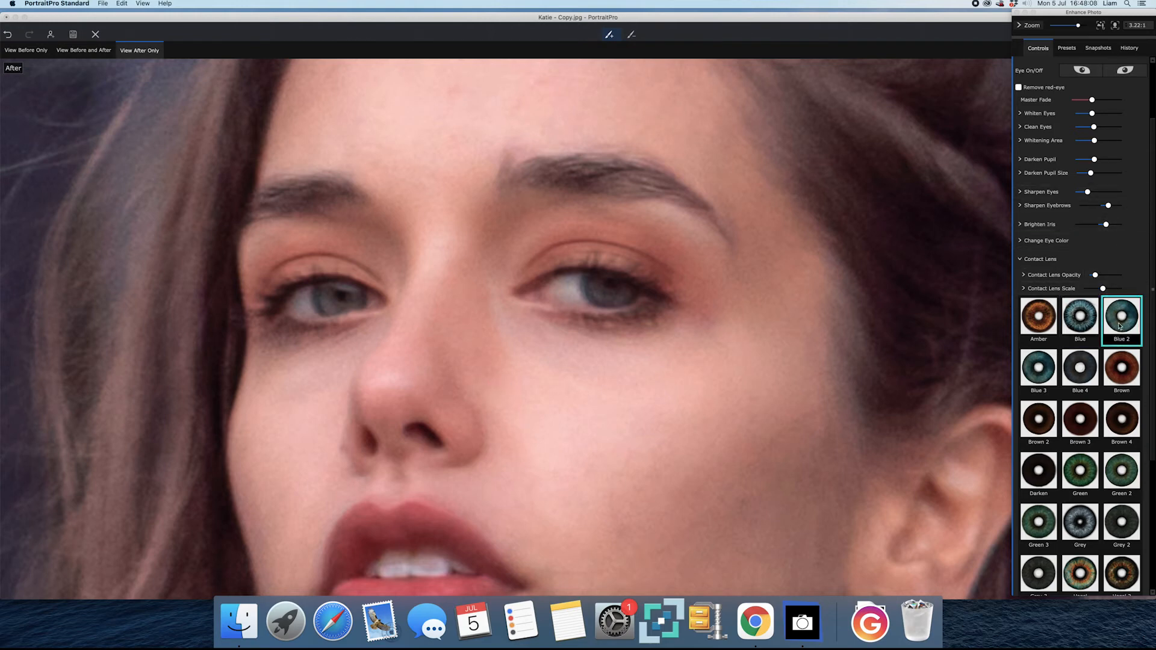
left_click(1082, 523)
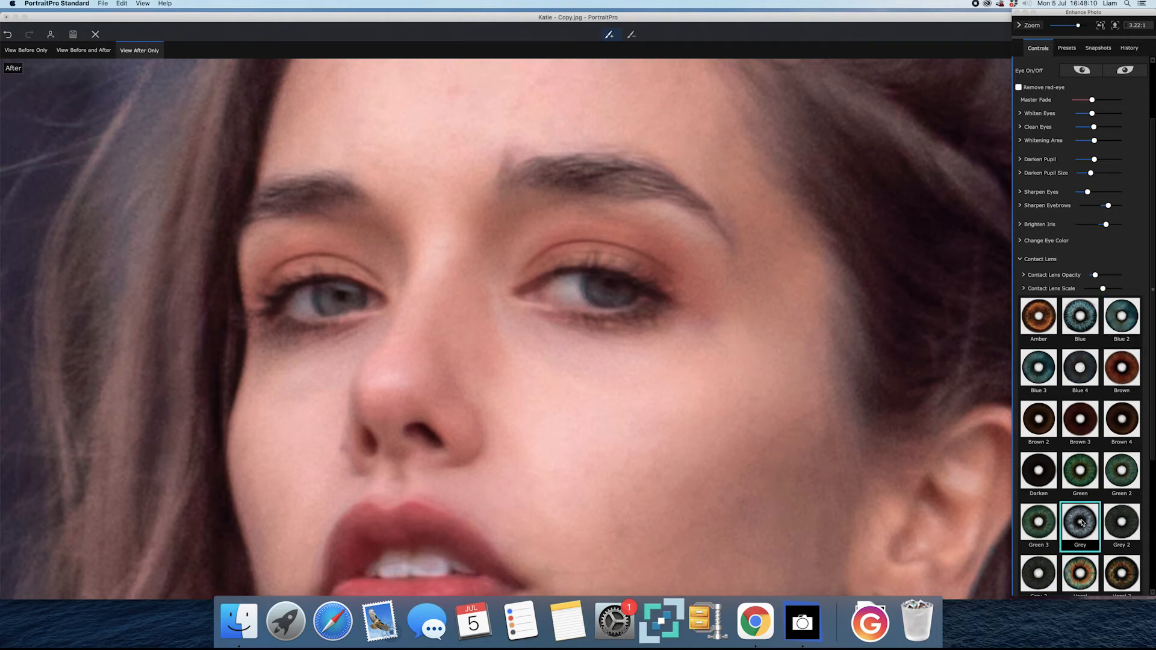
left_click(16, 54)
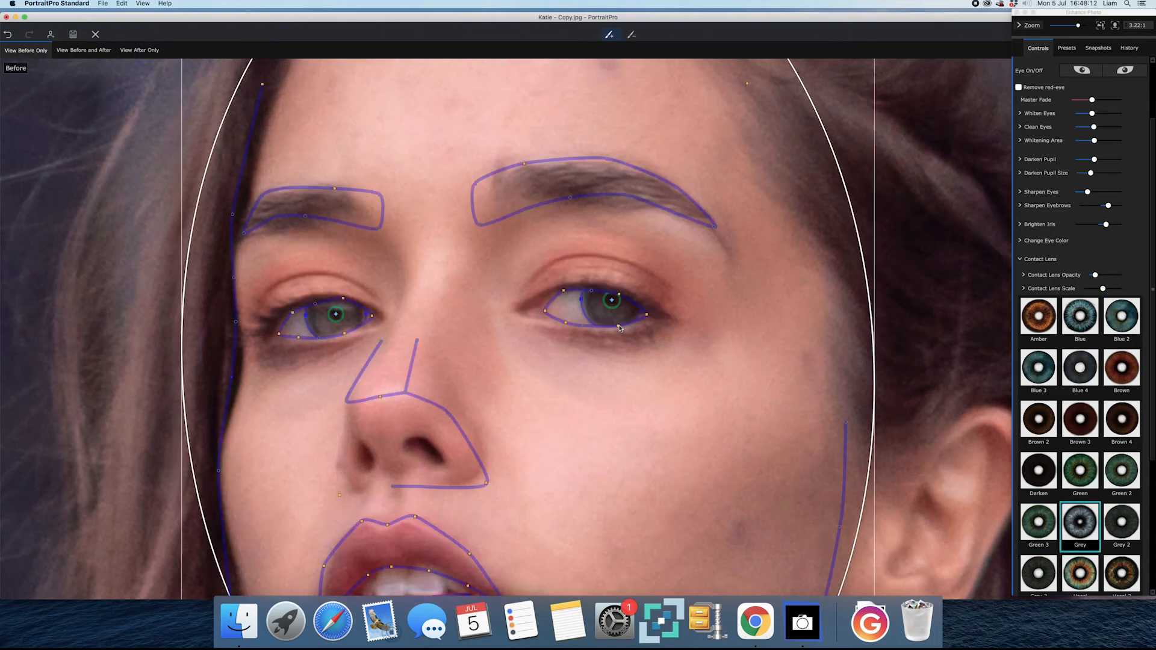
Recentre the pupil marker on the subject's left eye, compare the Before and After views, and return to the whole After portrait.
scroll(619, 335, "up", 3)
left_click_drag(610, 297, 611, 298)
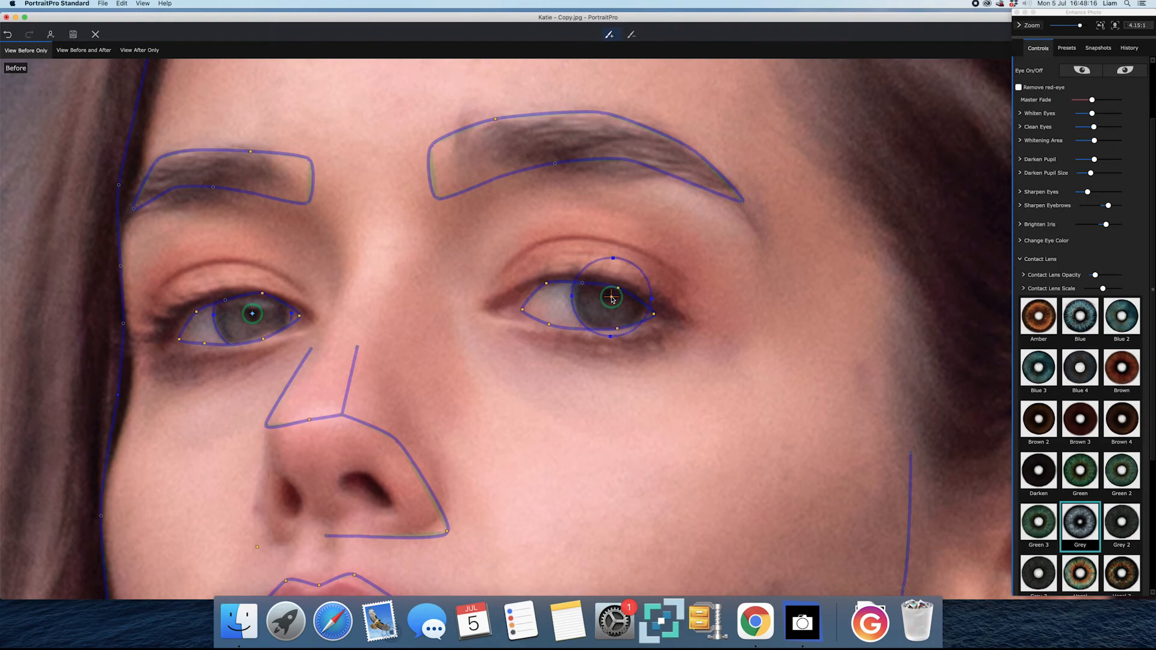
left_click(141, 51)
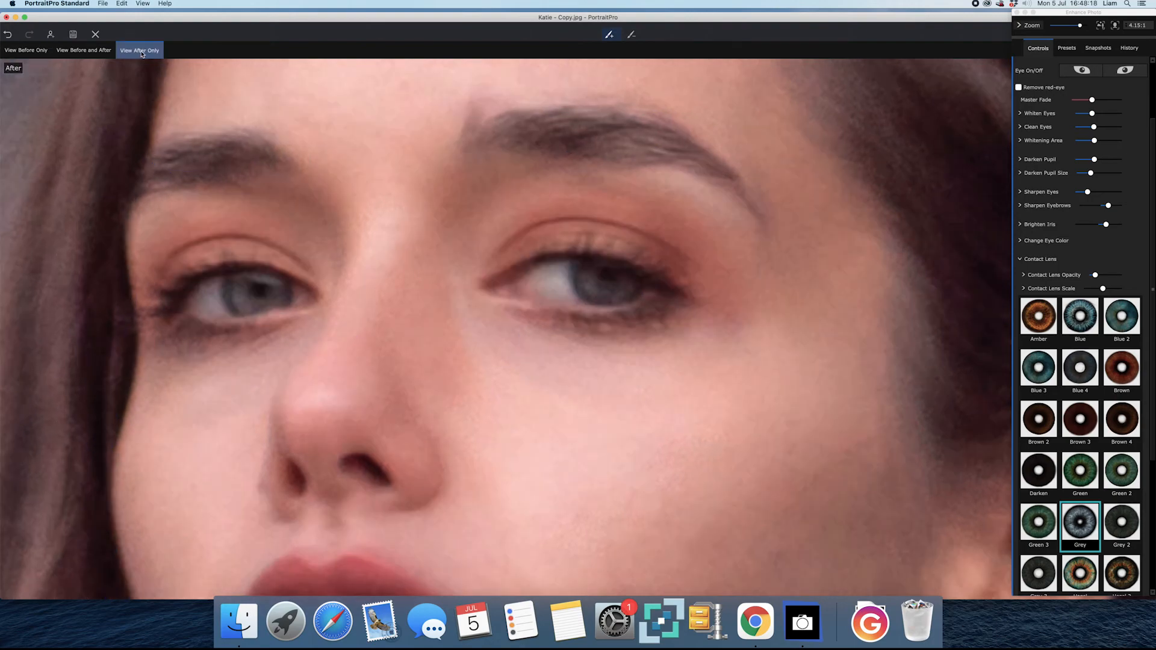
left_click(26, 50)
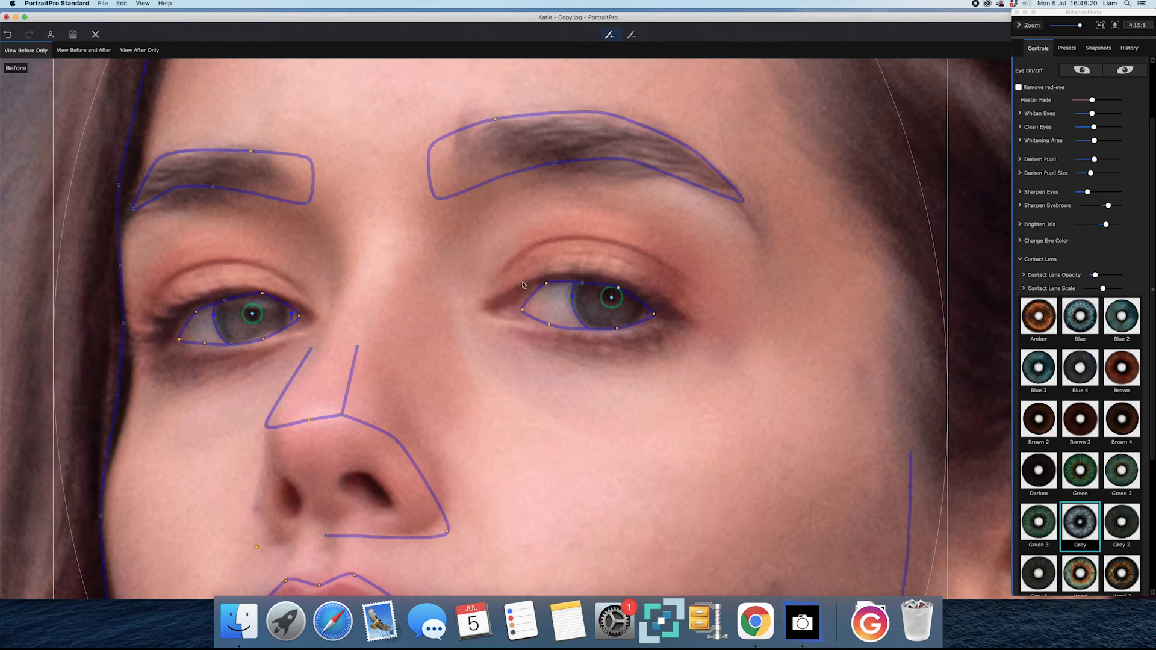
left_click(140, 54)
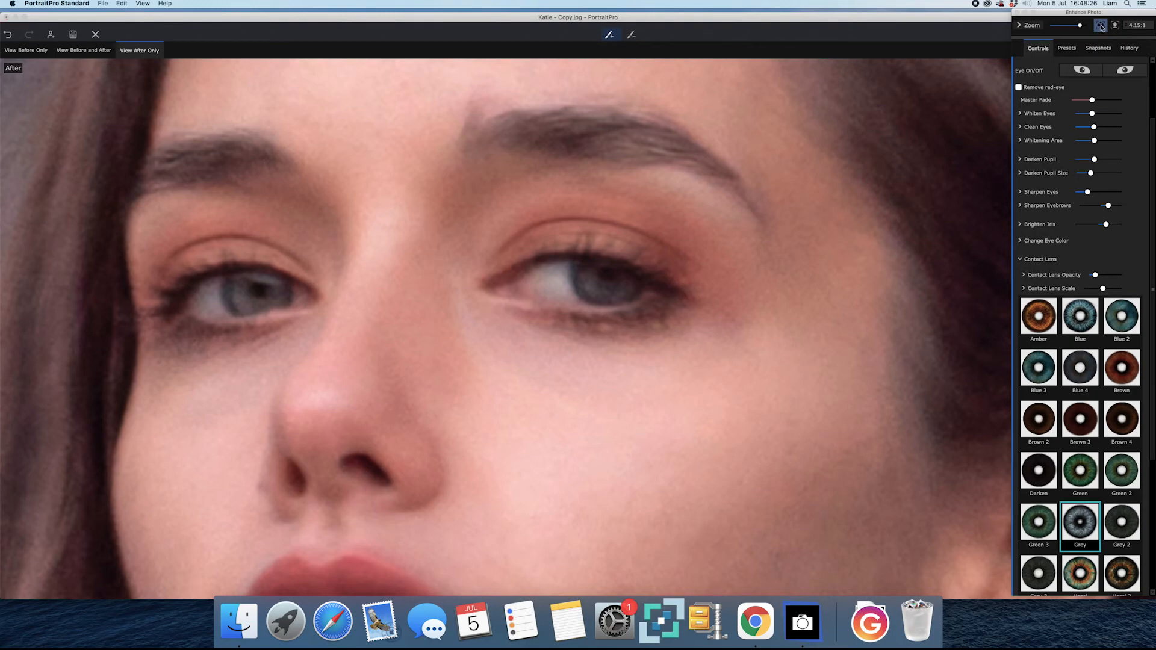
left_click(1101, 26)
left_click(1115, 26)
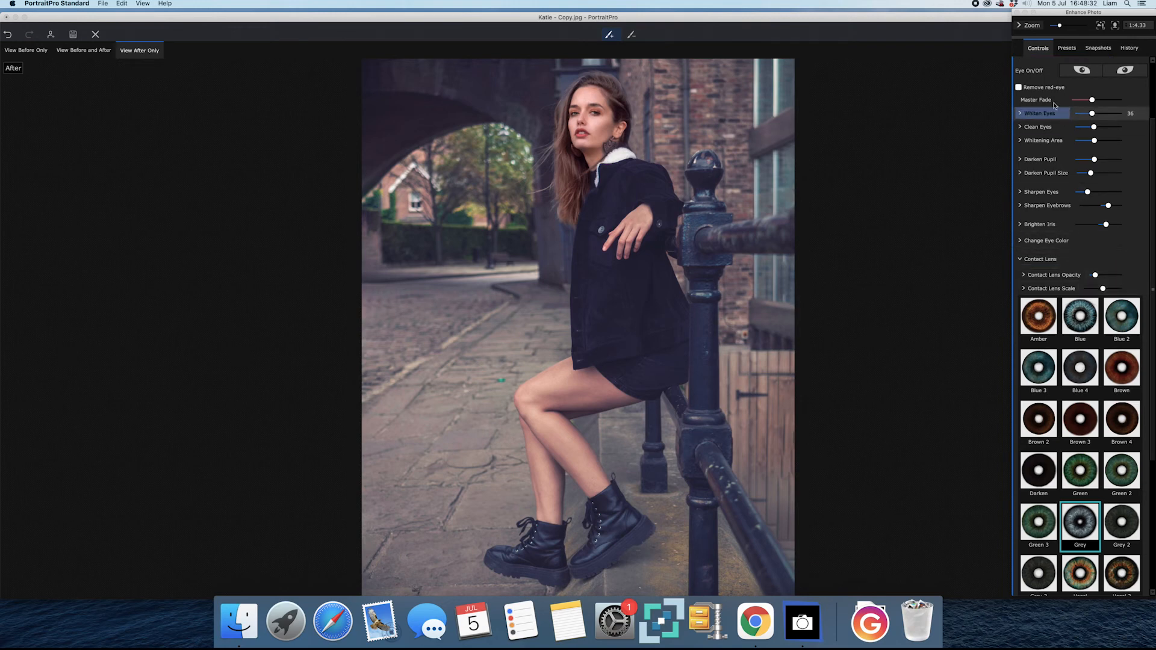
Open the Mouth & Nose controls in place of Eye, lower their Master Fade to about half, and toggle the section to compare.
scroll(1153, 177, "up", 3)
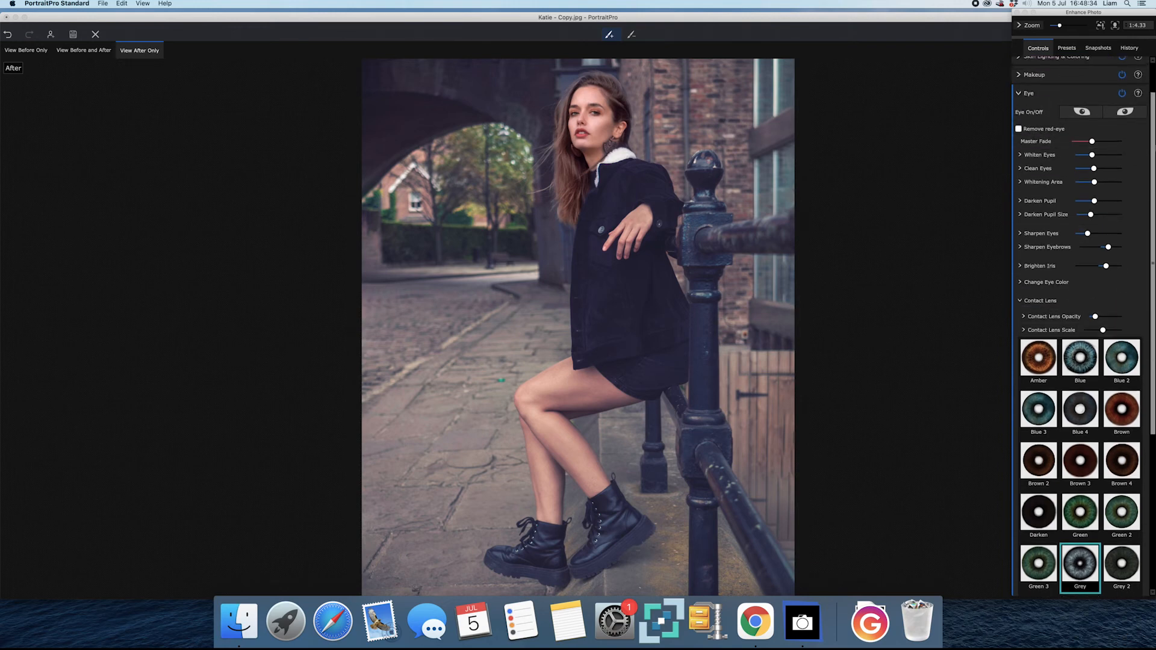
left_click(1017, 138)
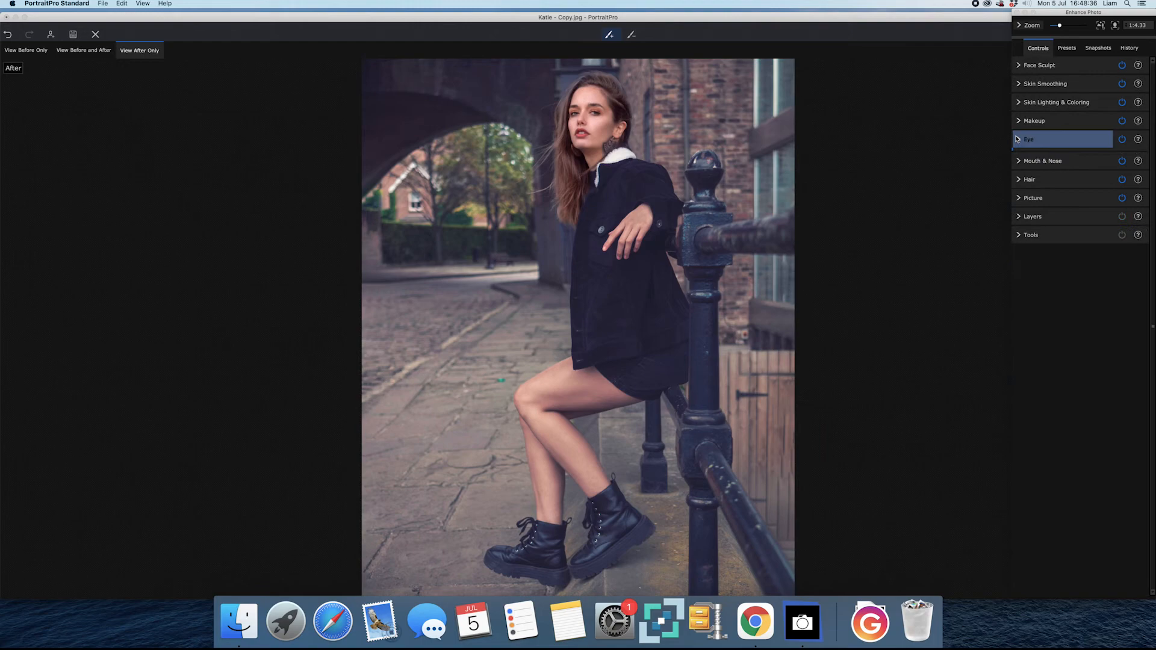
left_click(1042, 158)
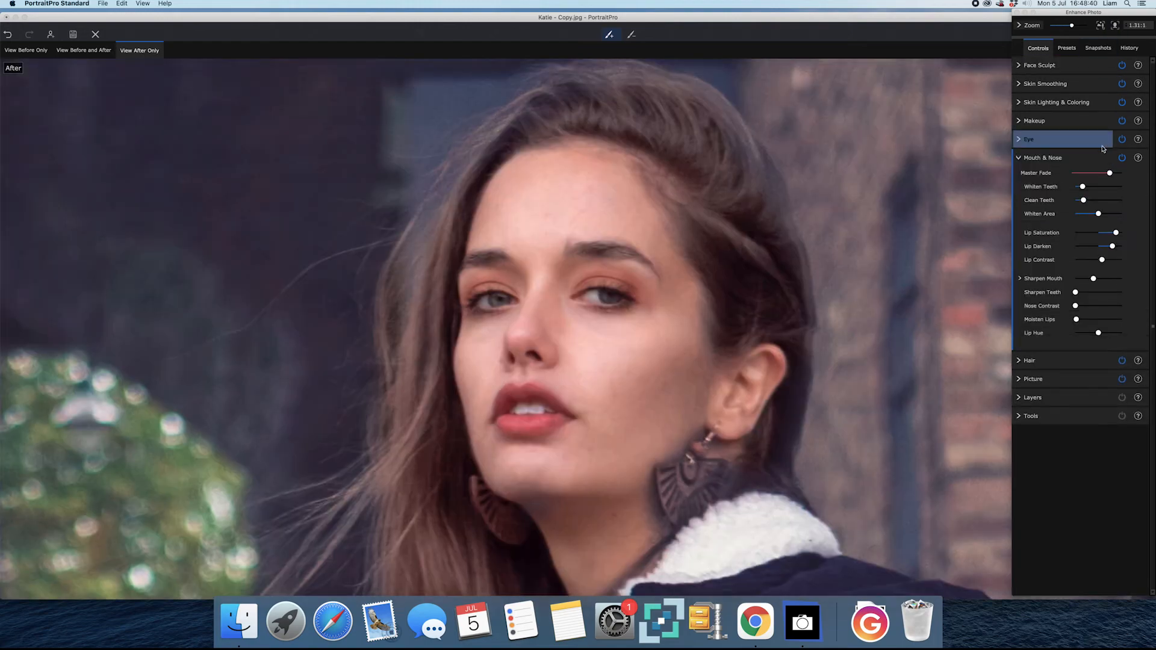
left_click_drag(1111, 174, 1100, 174)
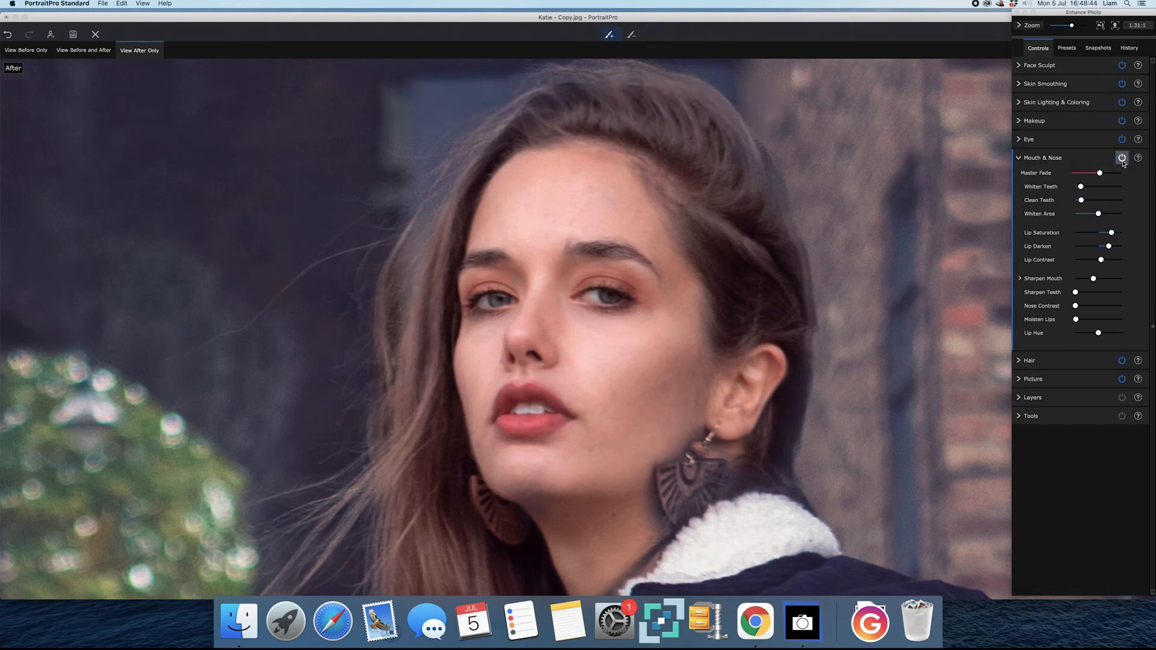
left_click(1122, 159)
left_click(1123, 159)
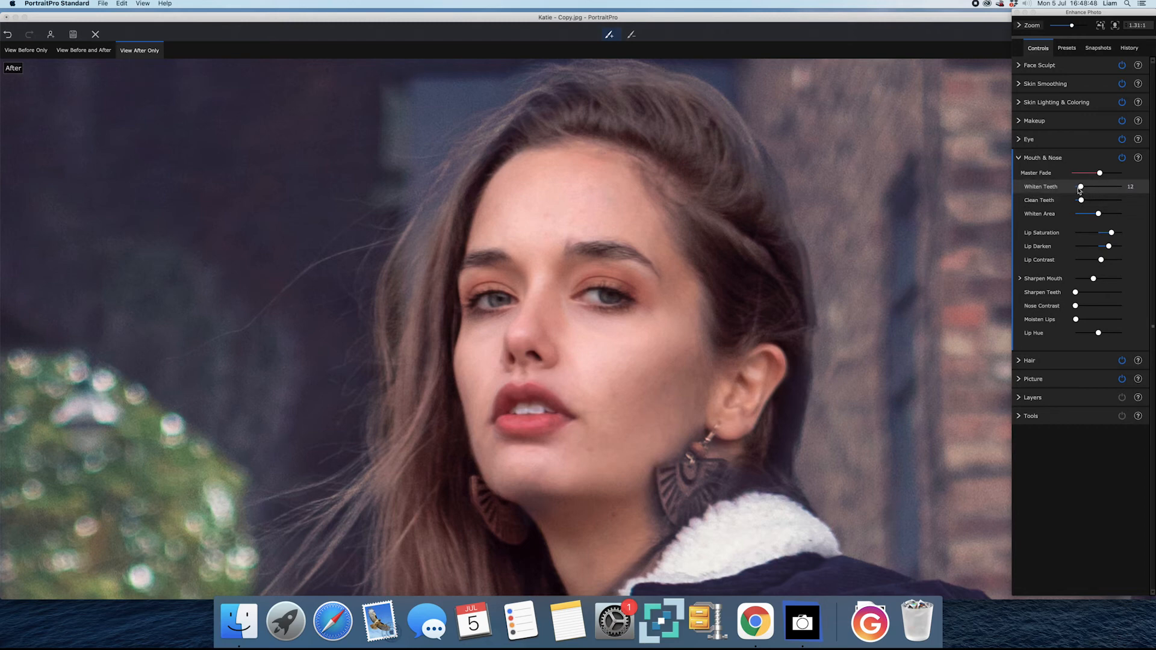
Raise Whiten Teeth, set Clean Teeth to 33, and slightly increase Nose Contrast and Moisten Lips.
mouse_move(1080, 189)
left_mouse_down()
mouse_move(1100, 191)
mouse_move(1090, 201)
left_mouse_up()
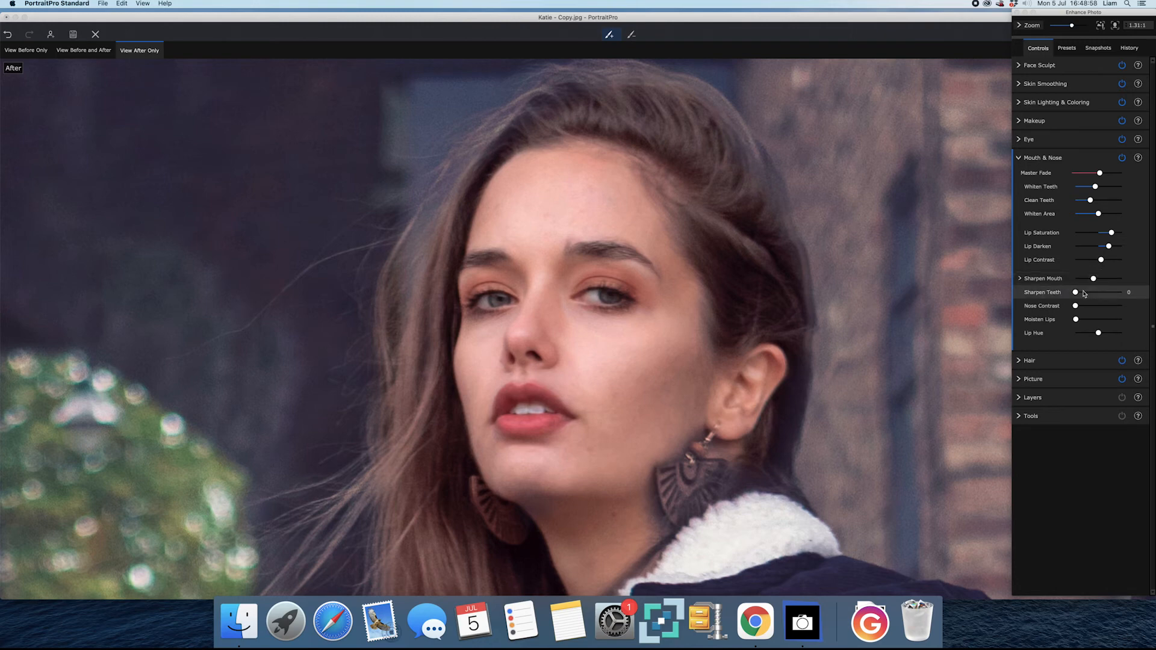
left_click(1082, 307)
left_click_drag(1077, 320, 1086, 322)
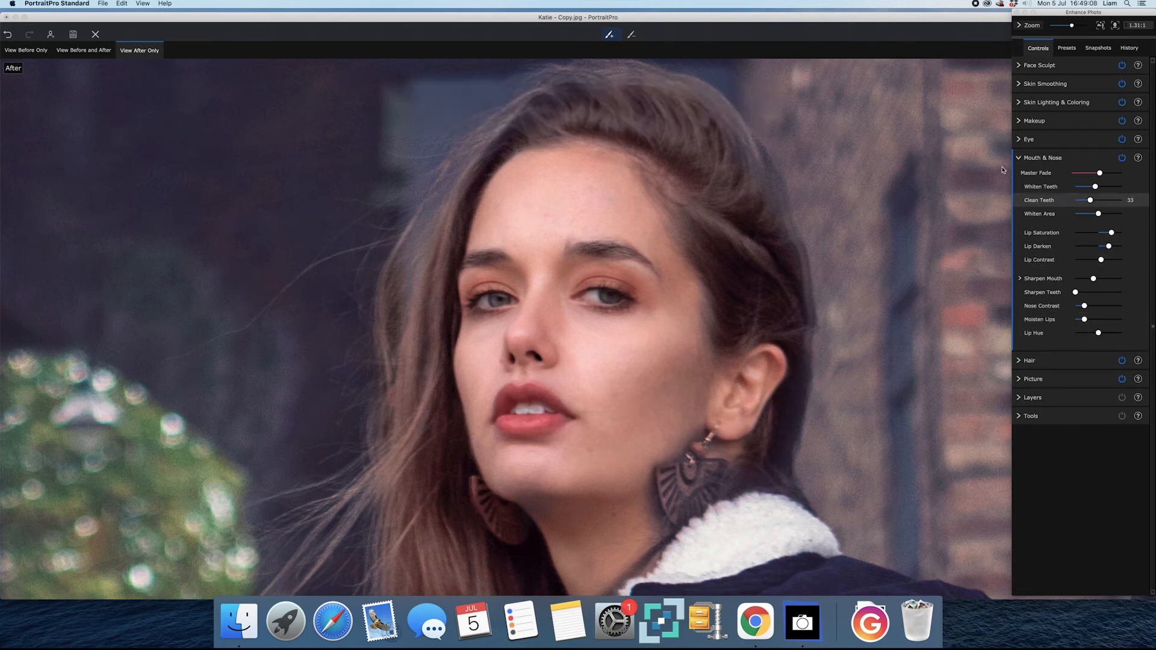
left_click(1024, 158)
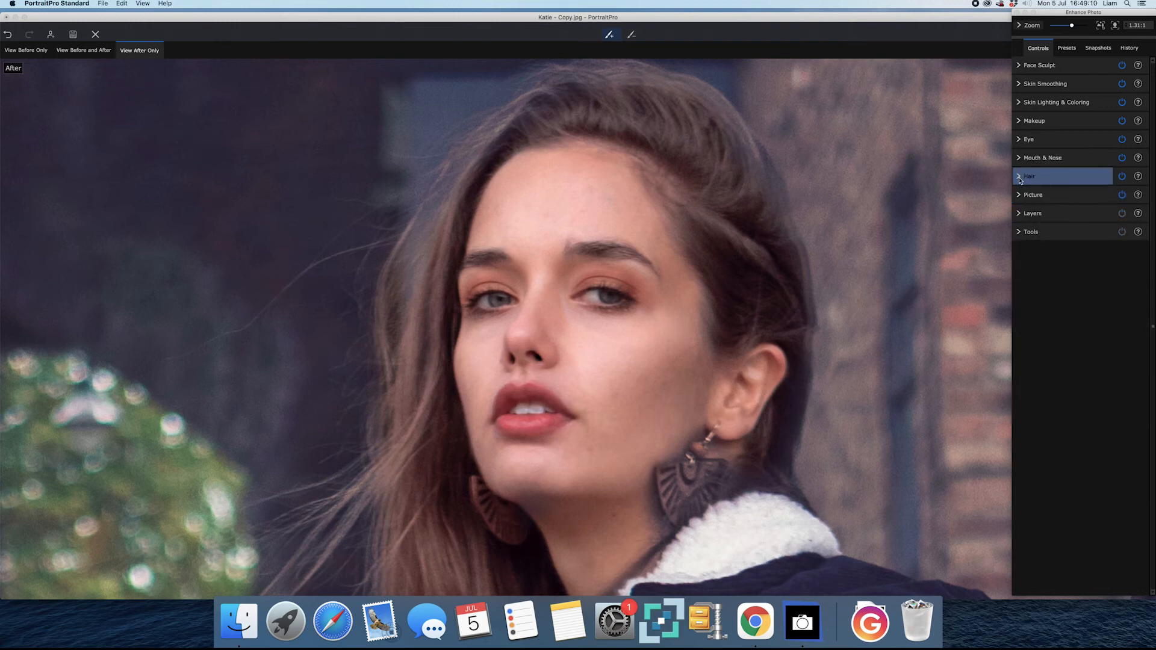
In the Hair controls, lower Blacks slightly, set Shine to 22, and set the shine Softness to 16.
left_click(1021, 179)
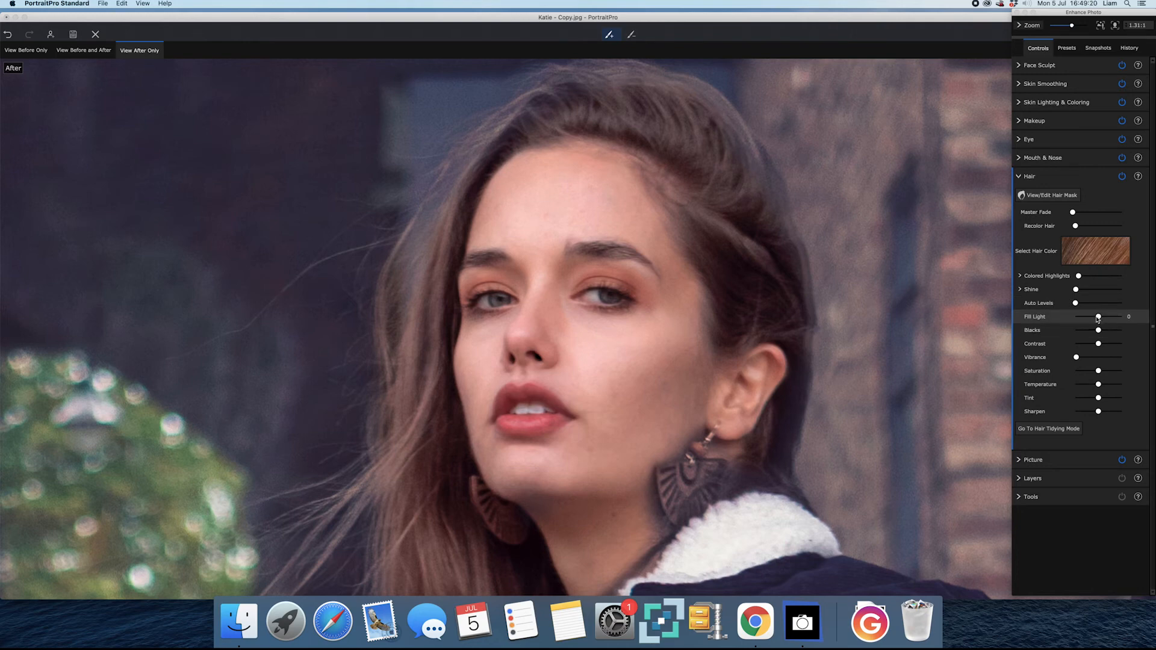
left_click_drag(1082, 331, 1092, 332)
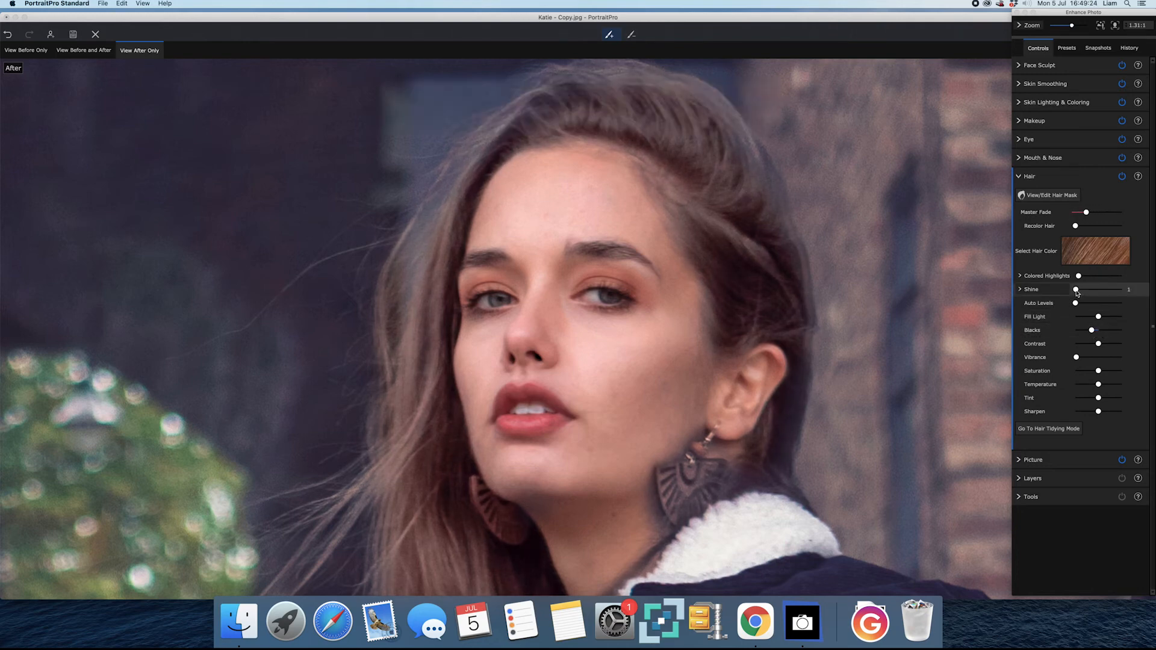
left_click_drag(1077, 292, 1094, 293)
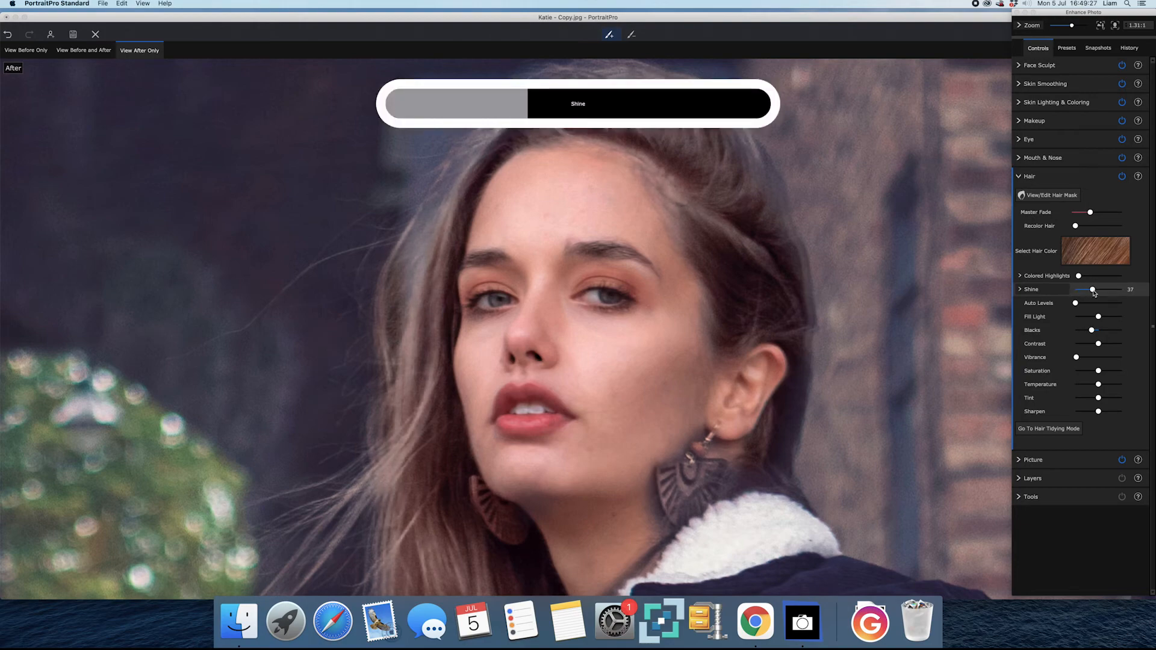
left_click(1101, 26)
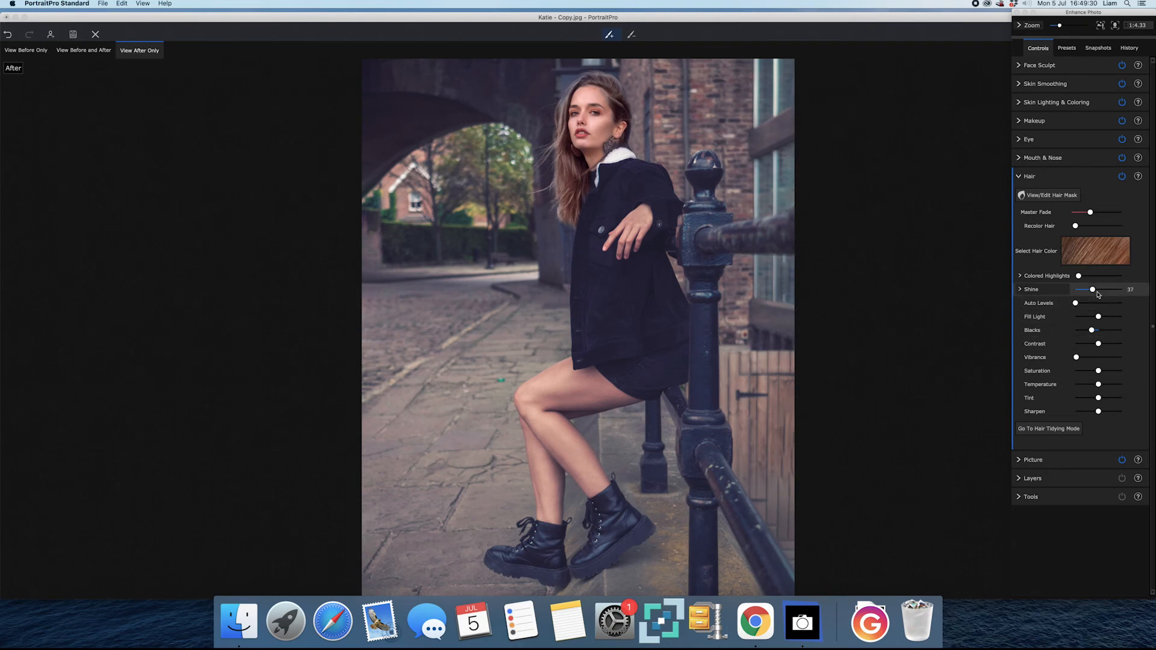
left_click_drag(1095, 293, 1087, 293)
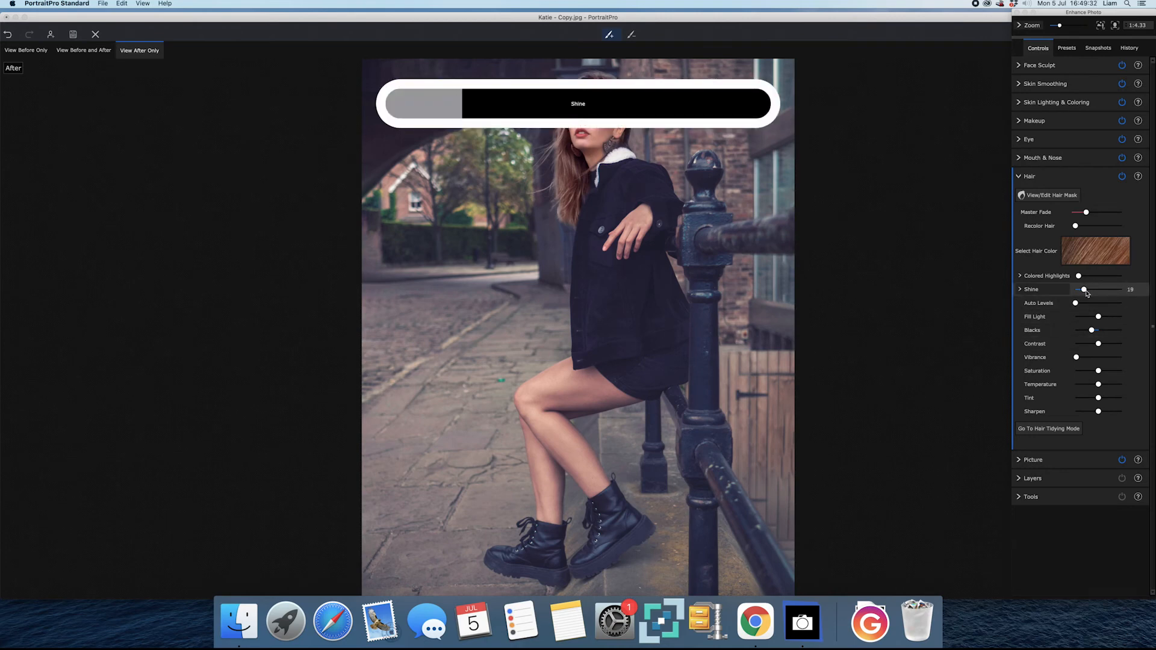
left_click(1019, 291)
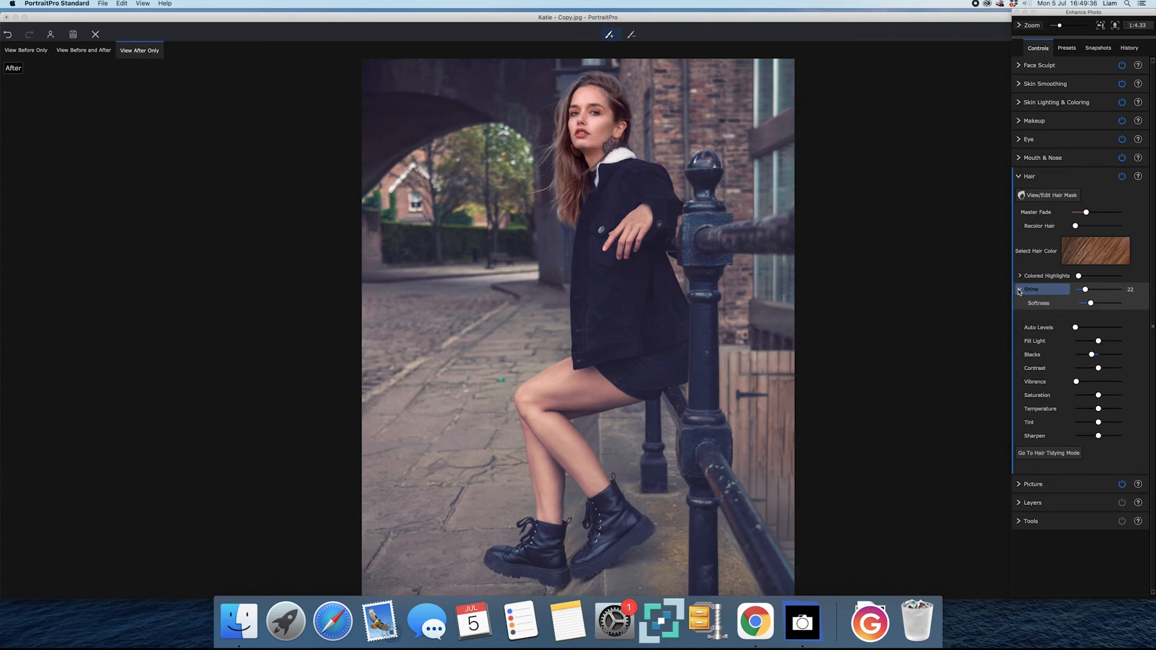
left_click_drag(1094, 306, 1087, 307)
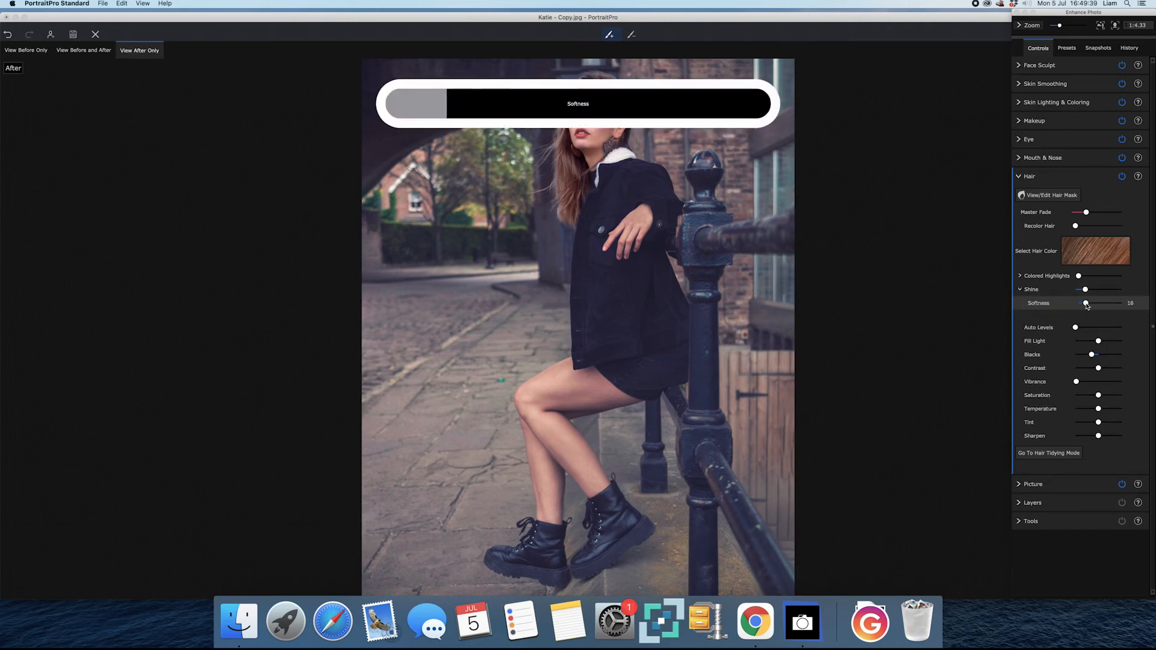
left_click(1020, 290)
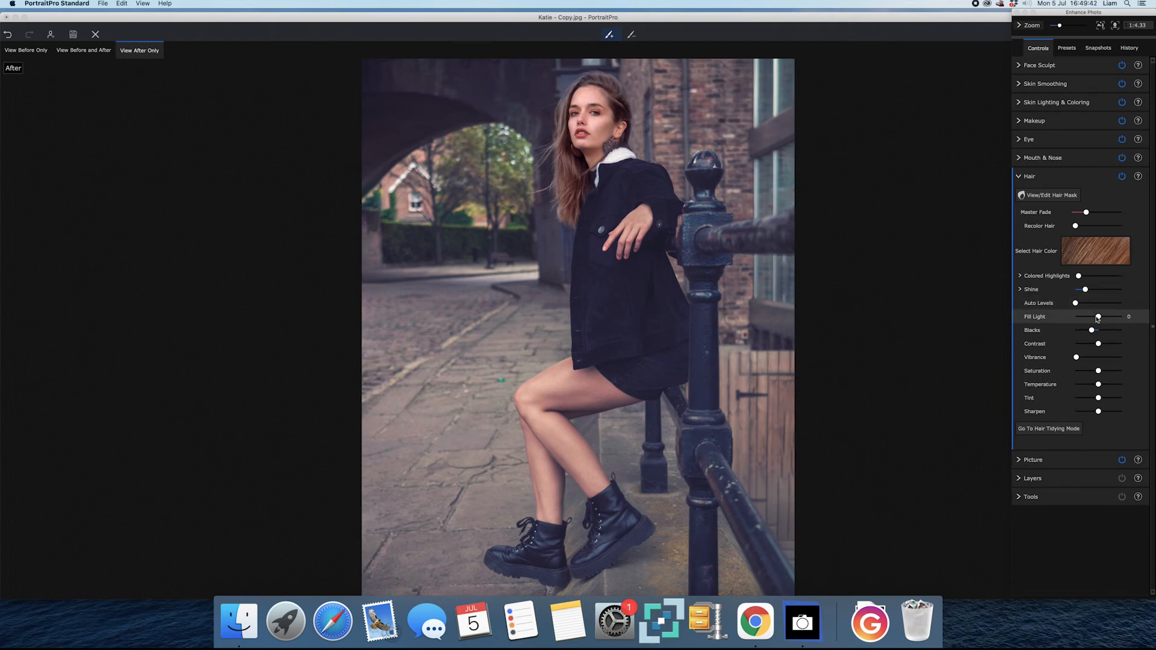
Set the hair Contrast to 18 and Vibrance to 31, and warm the hair with a slightly higher Temperature.
left_click_drag(1101, 320, 1102, 320)
left_click_drag(1099, 346, 1097, 359)
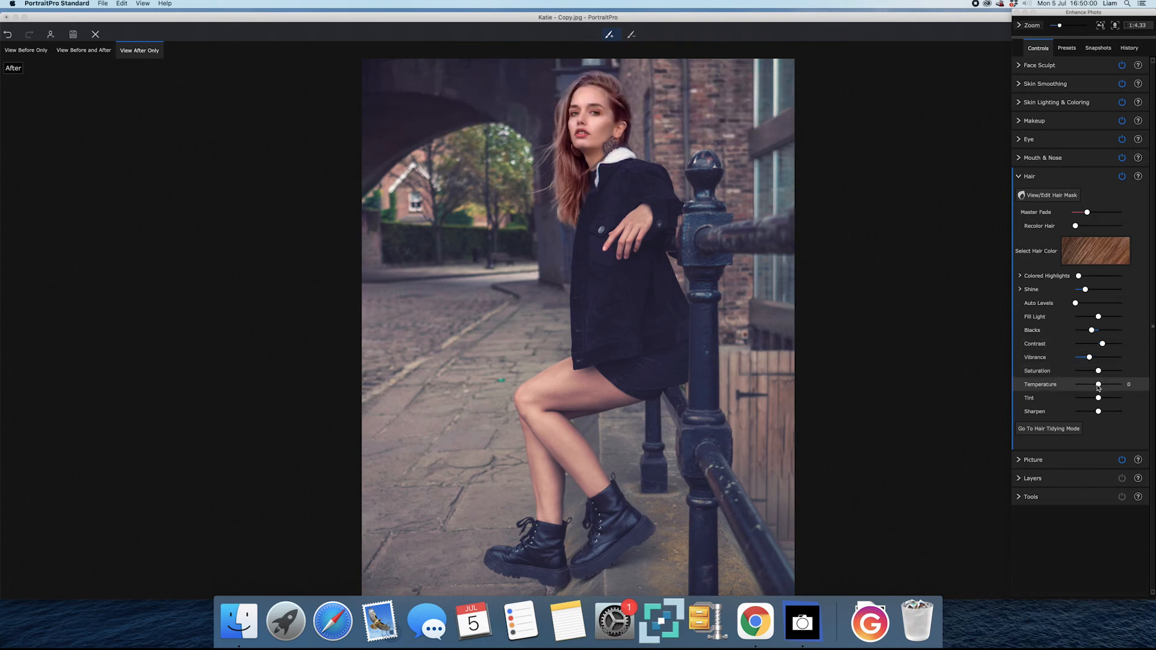
left_click_drag(1105, 386, 1104, 385)
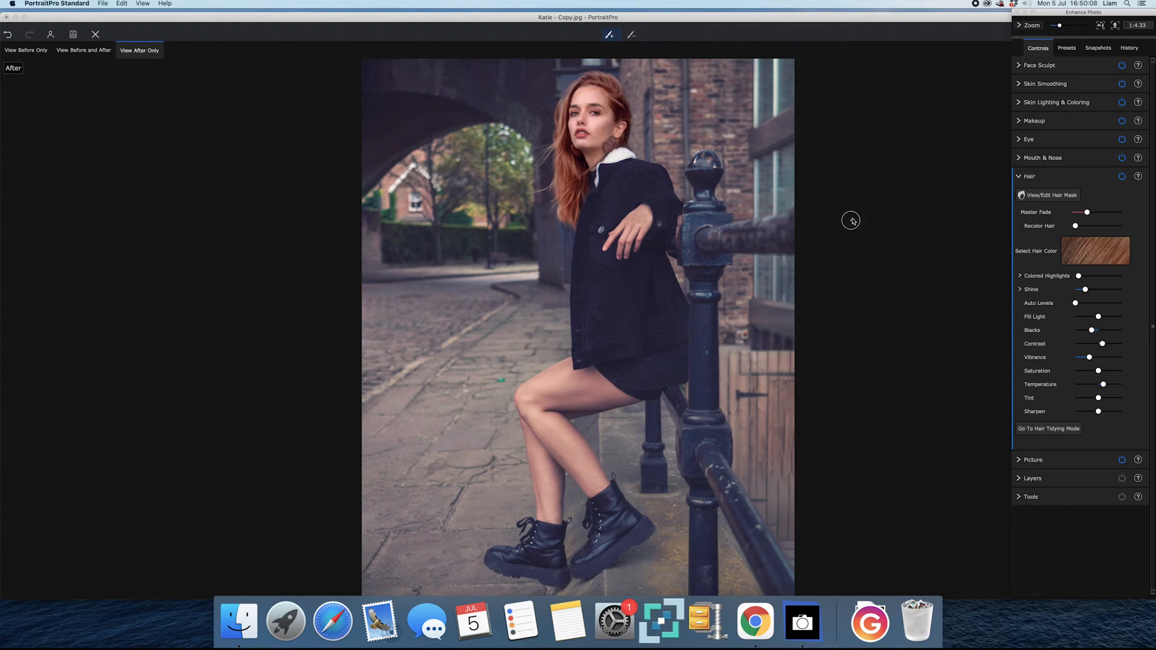
Check the hair close up, reduce its Vibrance, and bring its Contrast down to slightly above 0.
scroll(651, 162, "up", 1)
scroll(650, 162, "up", 3)
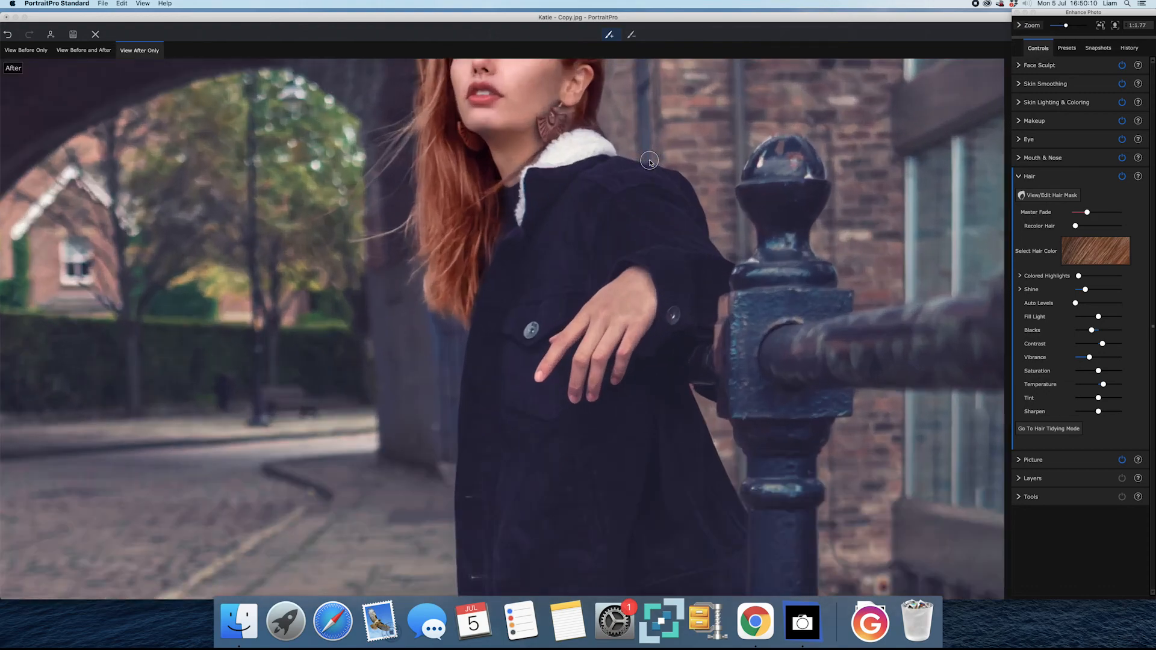
scroll(663, 163, "down", 2)
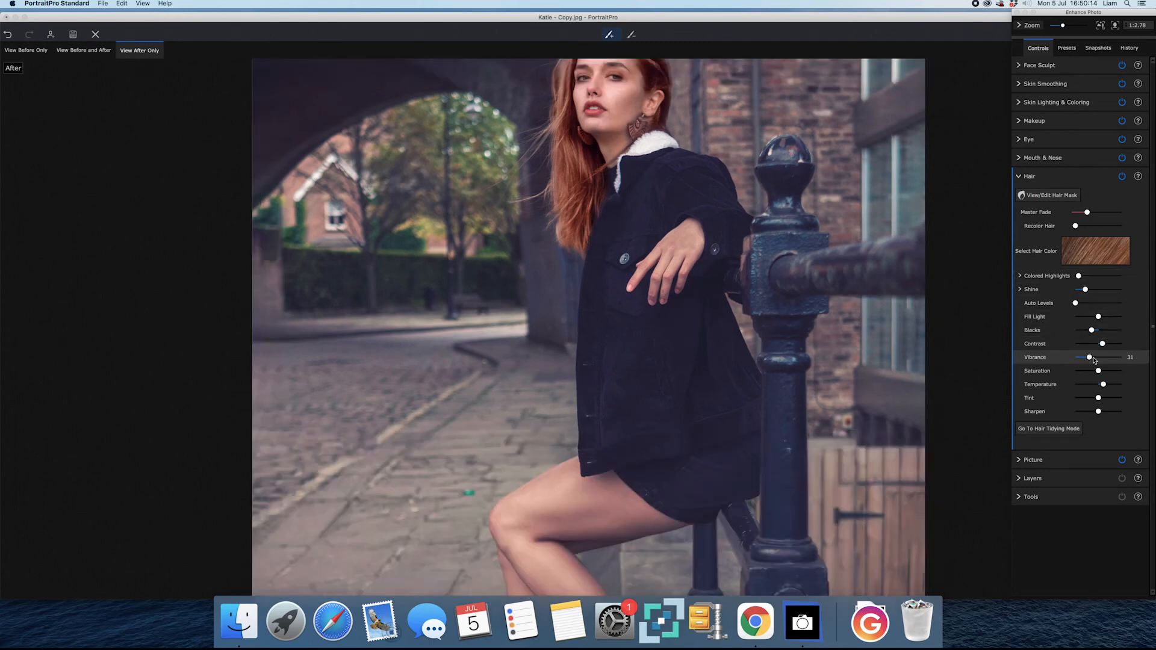
left_click_drag(1090, 359, 1086, 360)
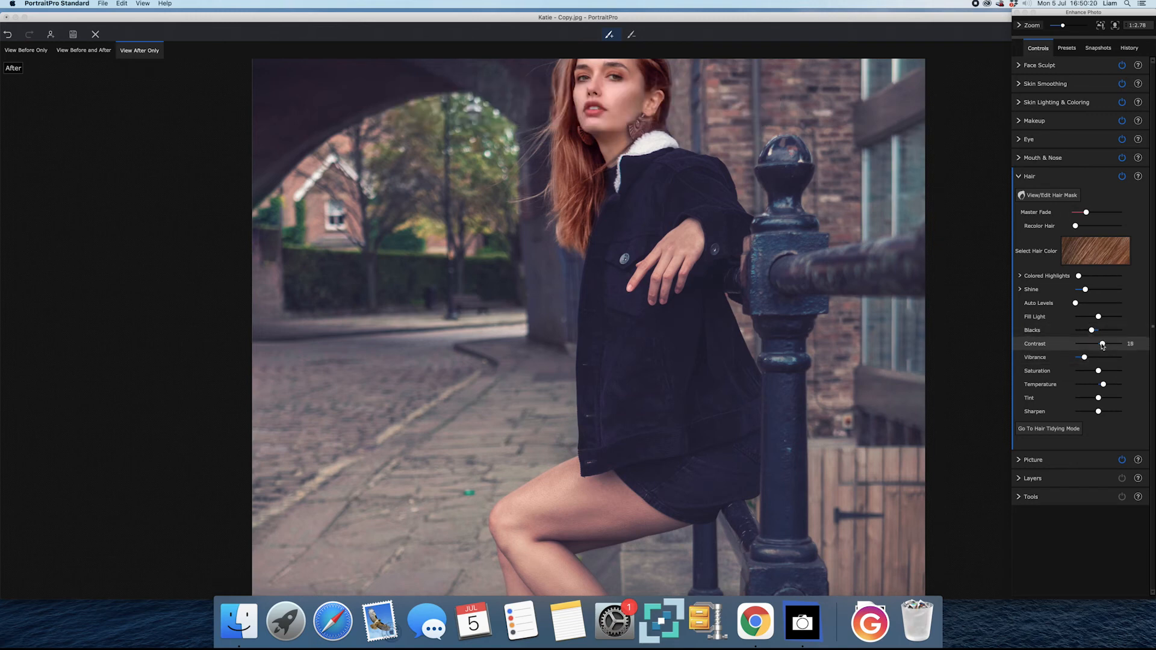
double_click(1102, 344)
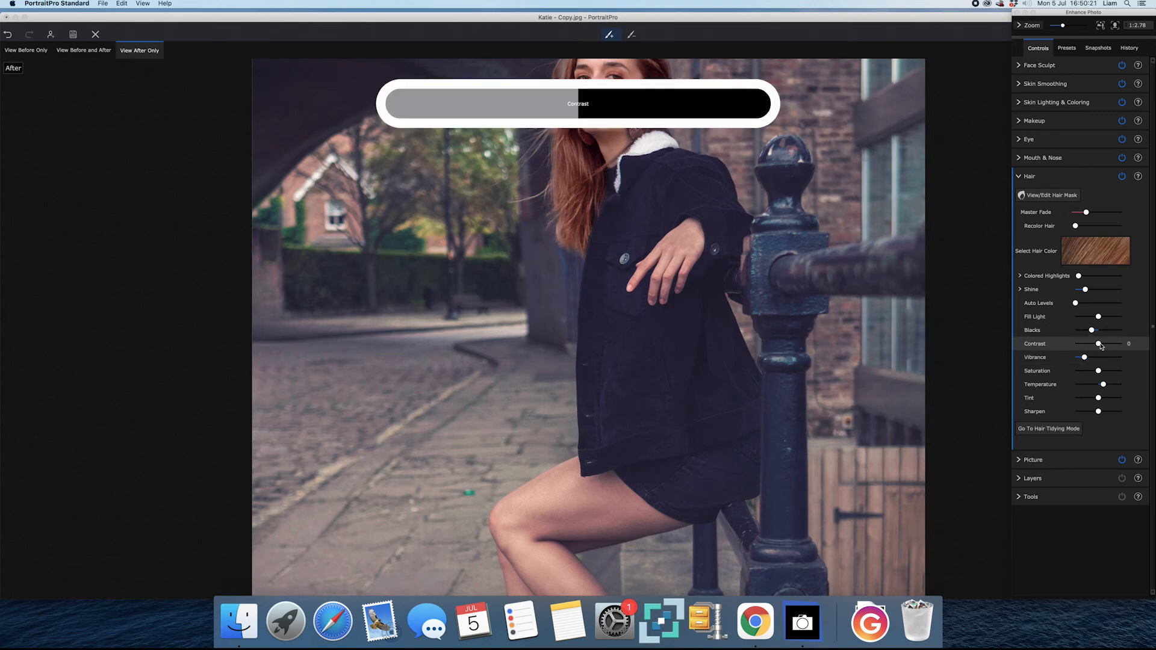
left_click(1130, 344)
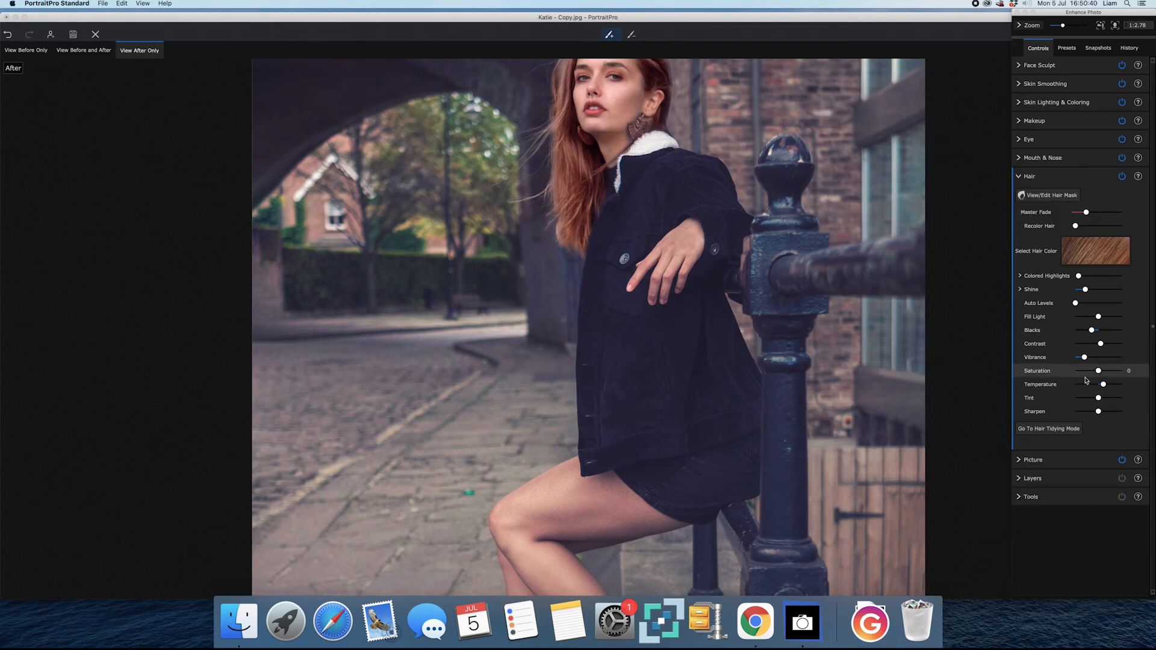
left_click(1022, 178)
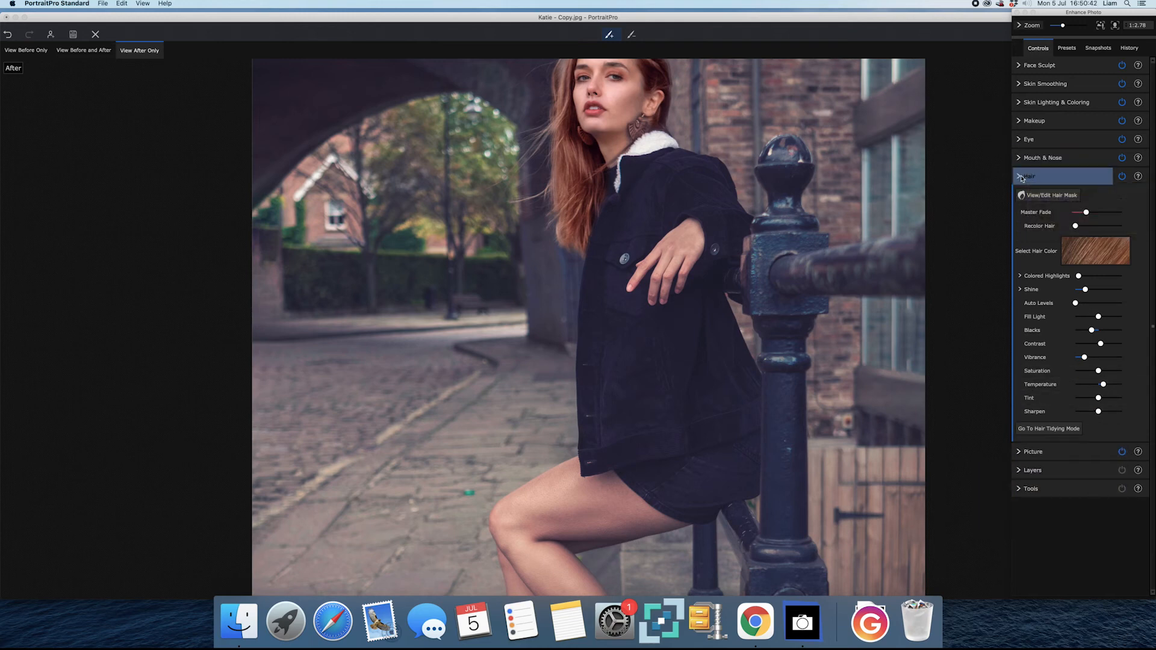
In the Picture controls, try Black And White at 100 on the whole portrait and reduce it to a very low strength.
left_click(1023, 196)
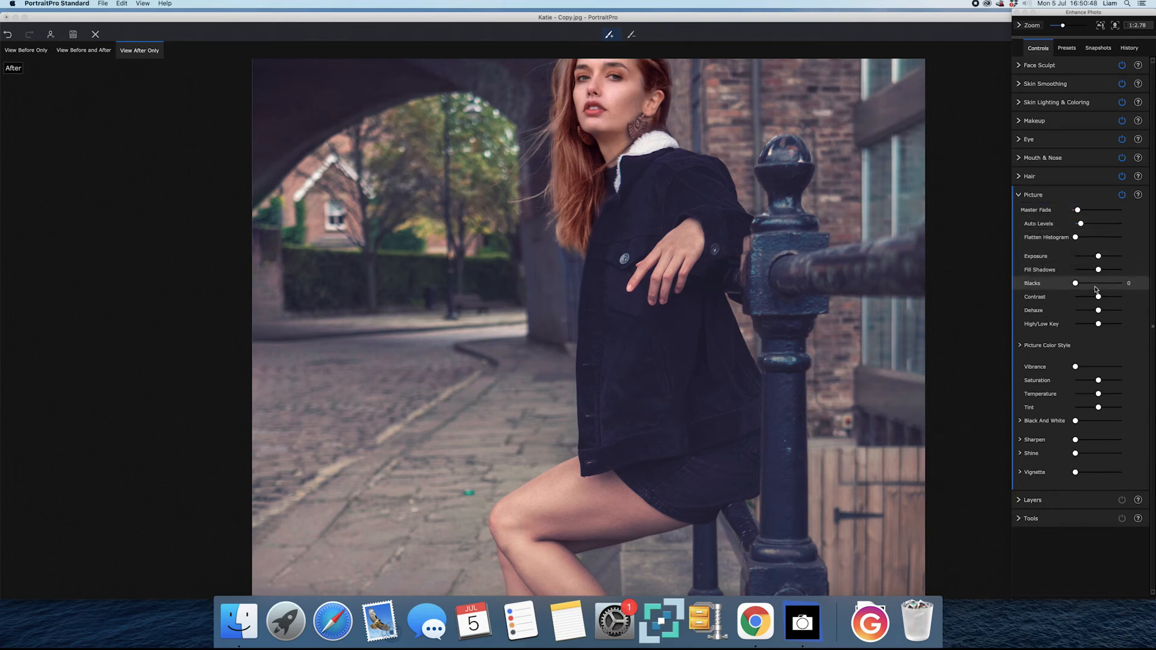
left_click(1106, 26)
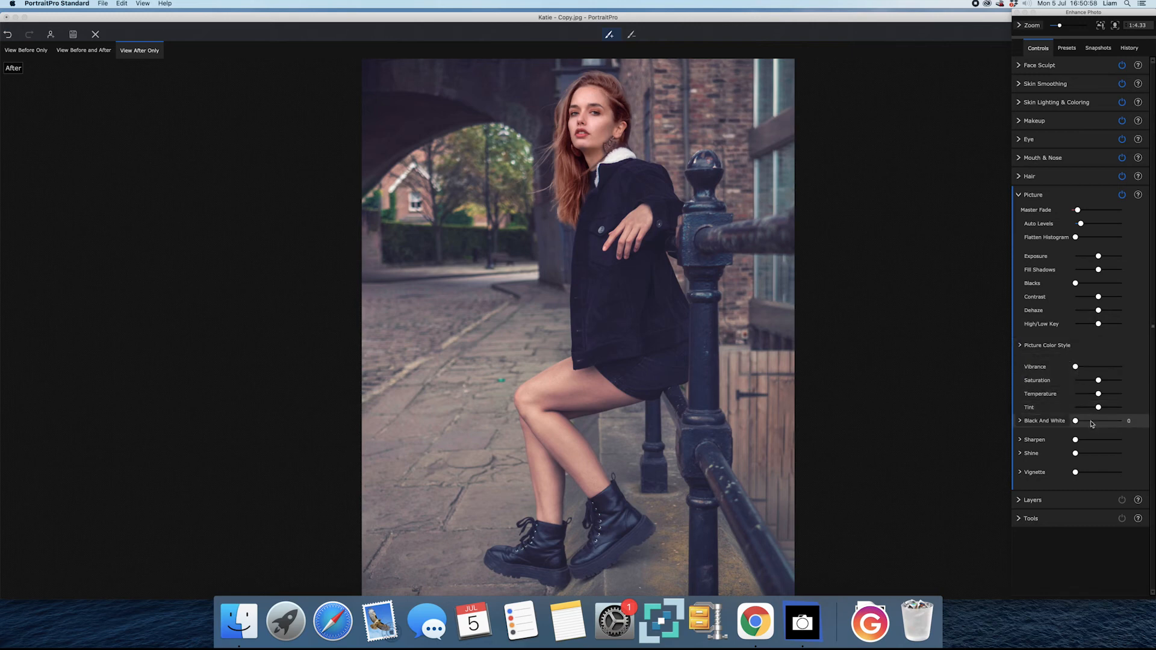
left_click(1127, 422)
left_click(1054, 423)
left_click(1131, 423)
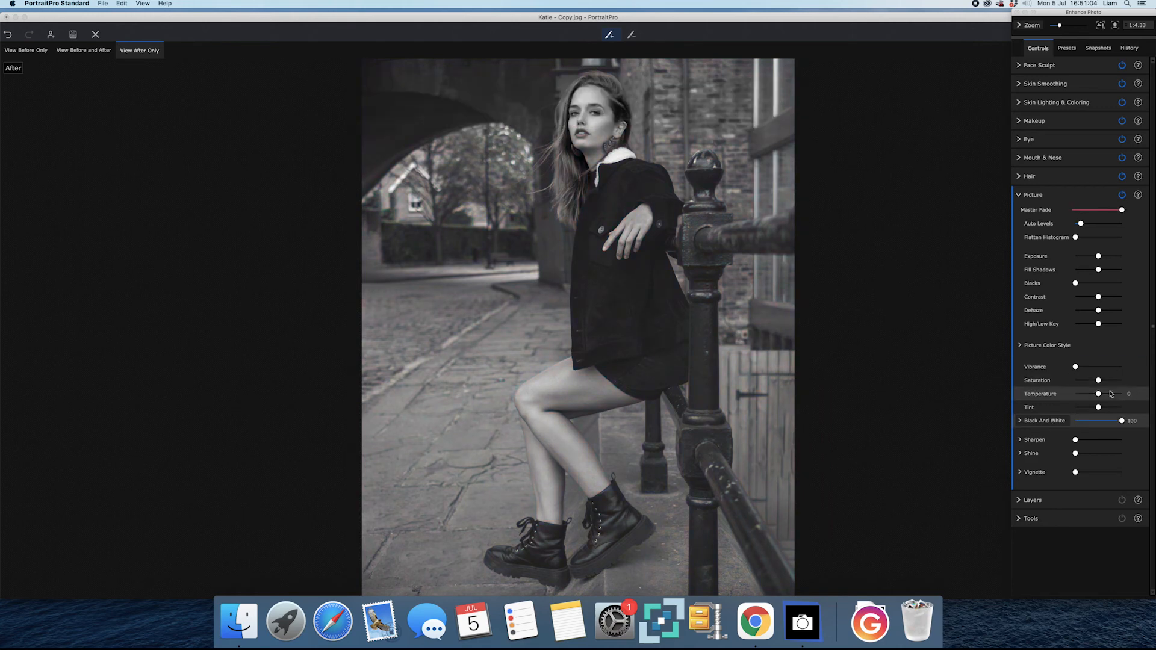
left_click_drag(1122, 423, 1081, 421)
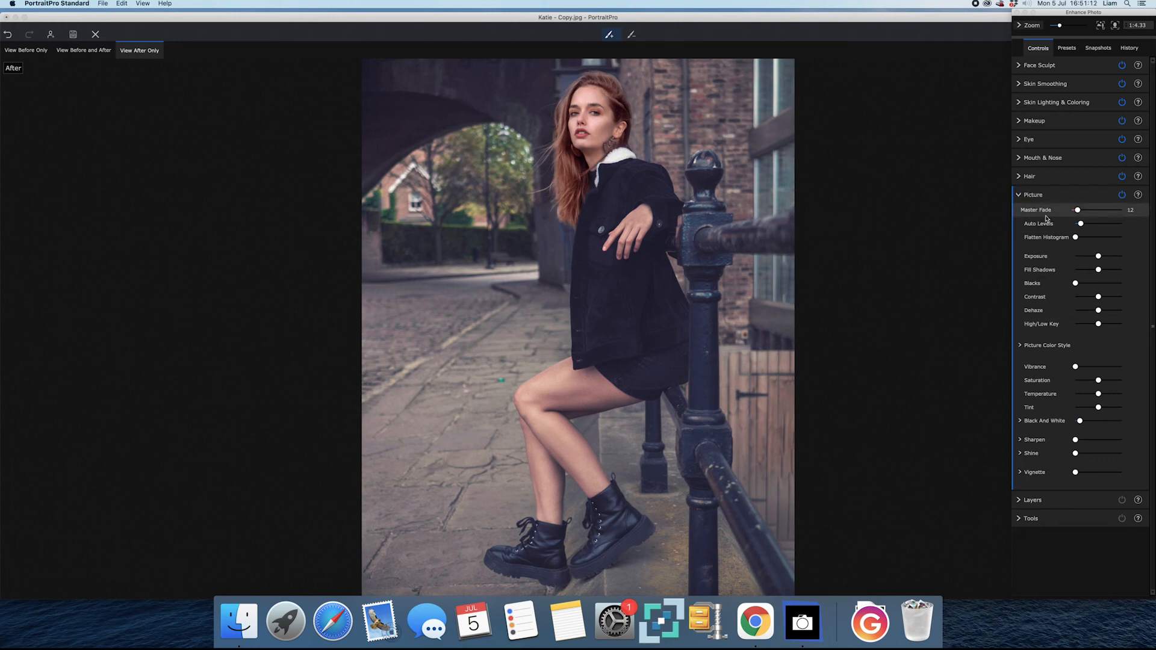
Toggle the Picture adjustments off and on to compare their effect, and collapse the Picture section.
left_click(1123, 195)
left_click(1123, 196)
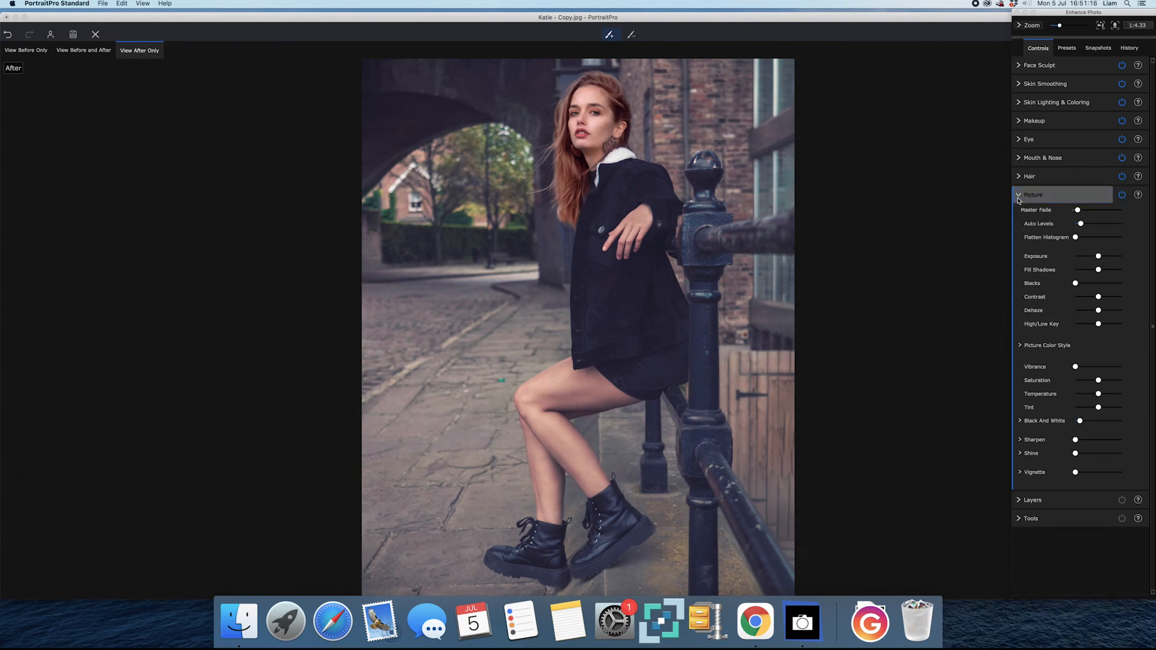
left_click(1018, 198)
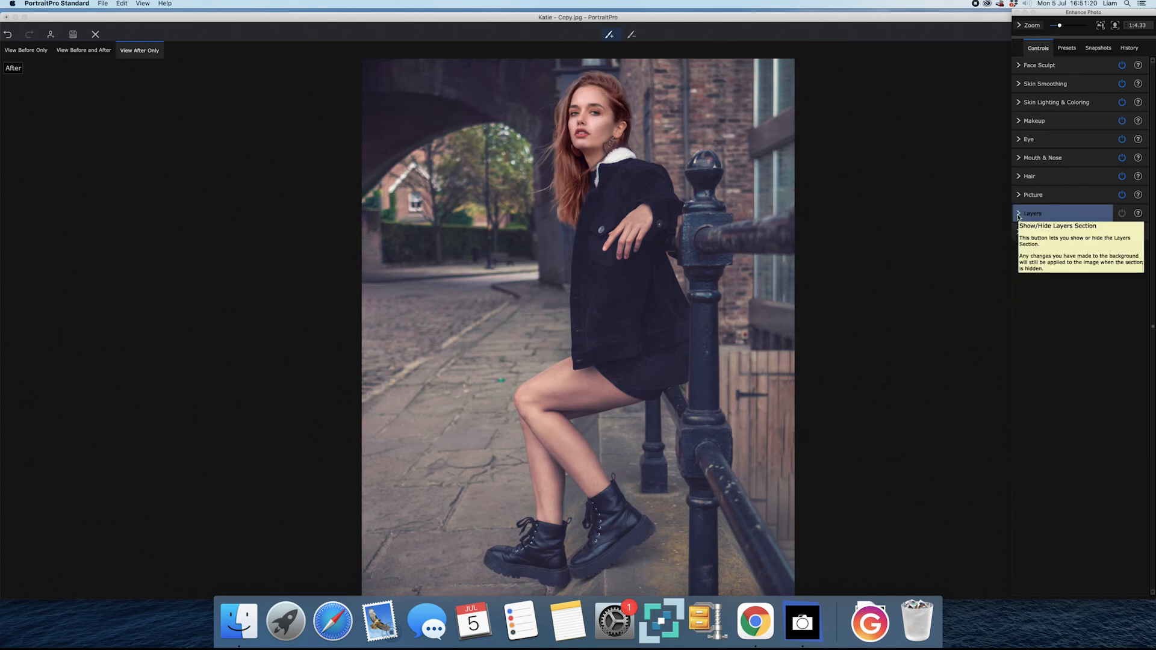
Look through the options of the Layers and Tools sections, and collapse them again.
left_click(1019, 216)
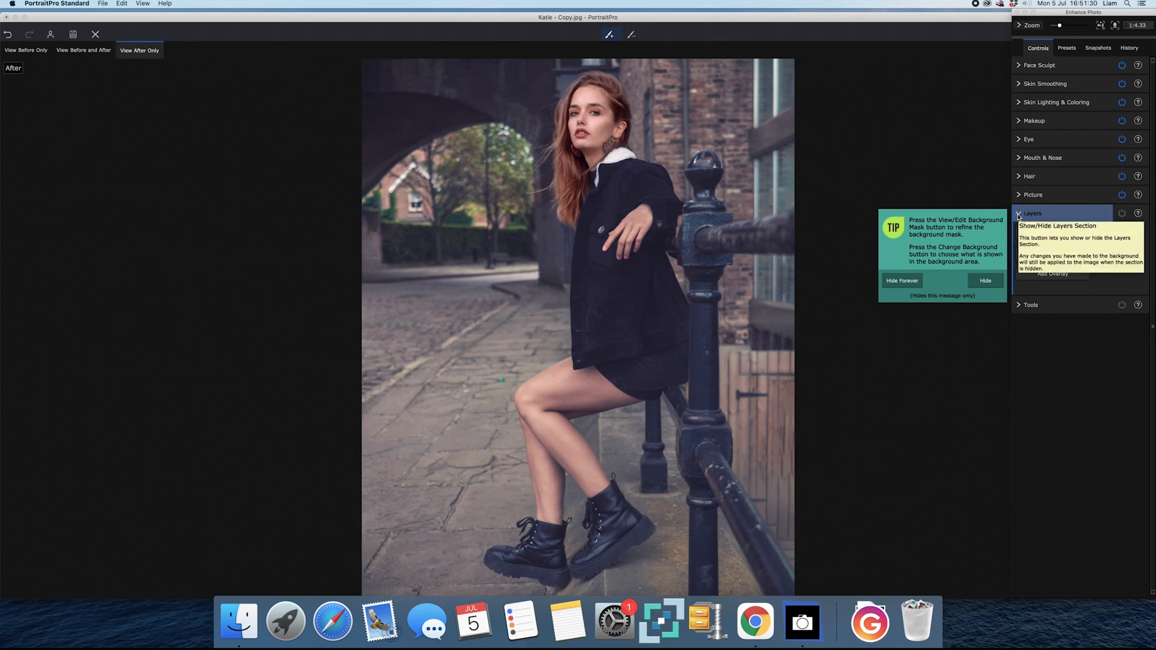
left_click(1018, 307)
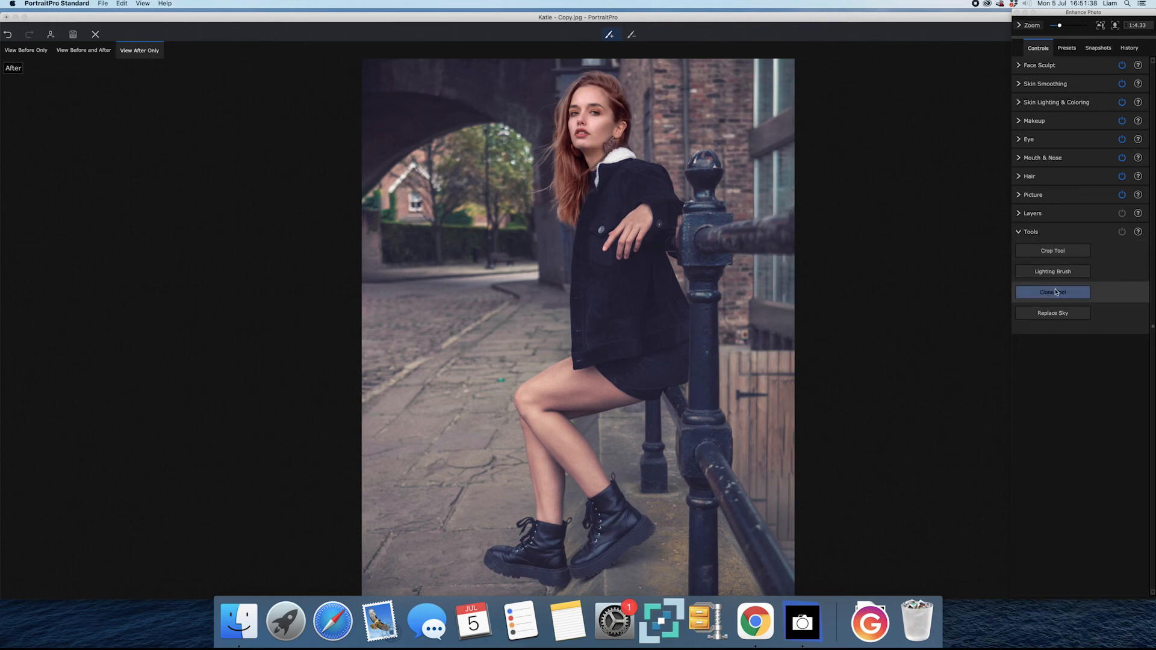
left_click(1020, 234)
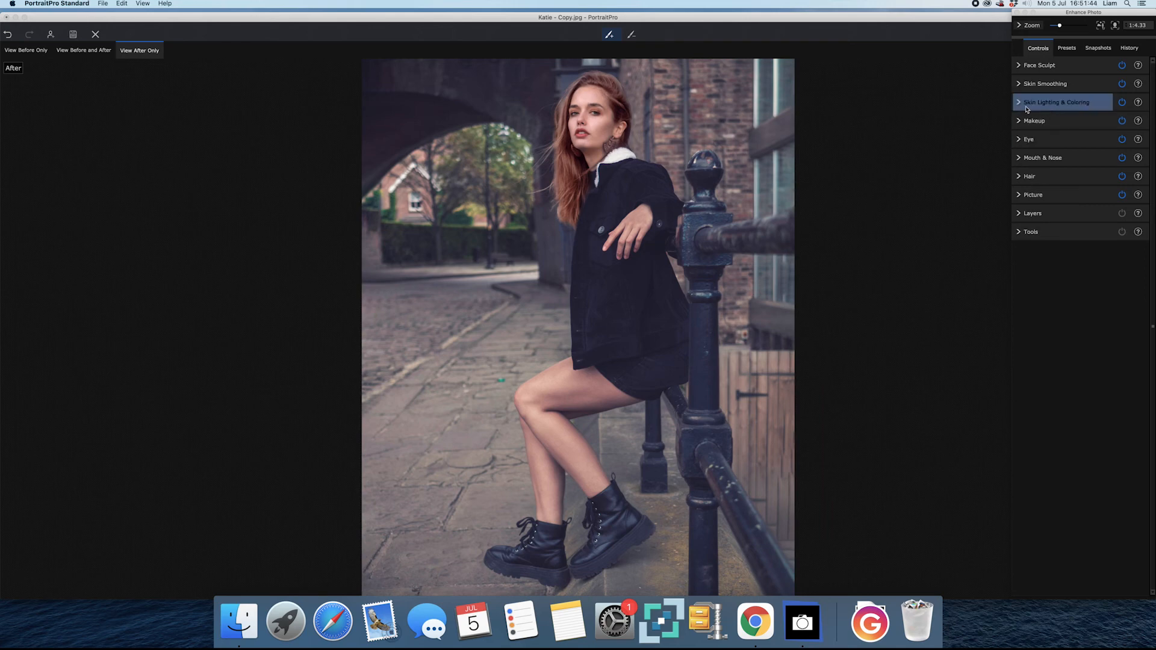
Zoom in on the face and fade the Skin Lighting & Coloring effects out completely with Master Fade.
left_click(1122, 102)
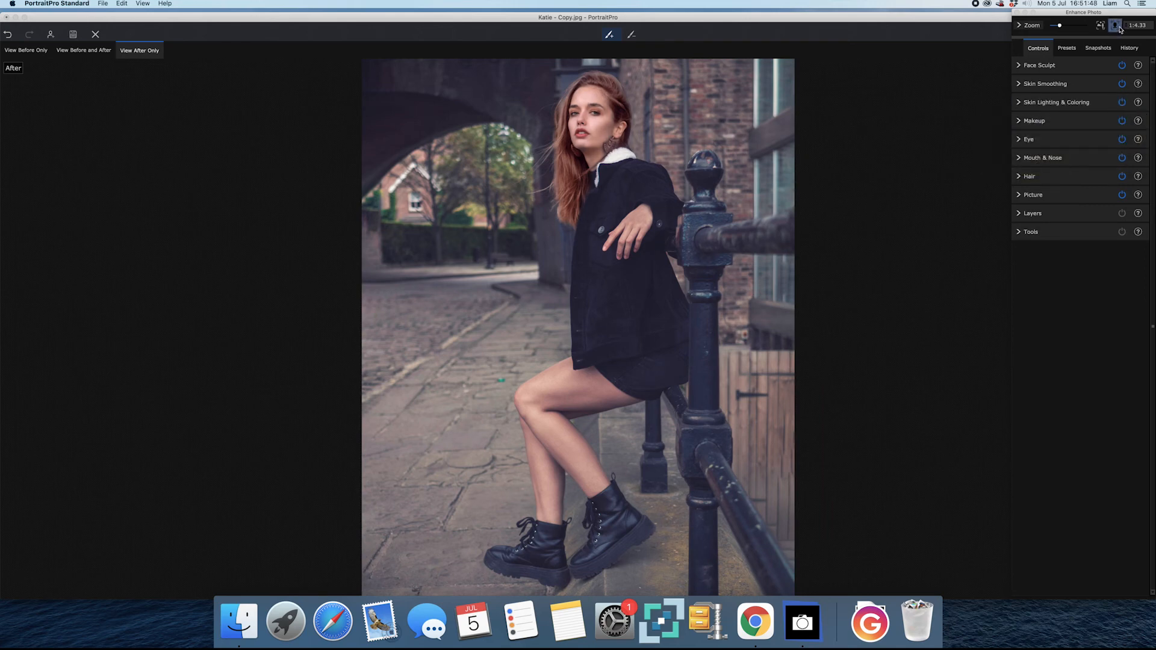
left_click(1114, 26)
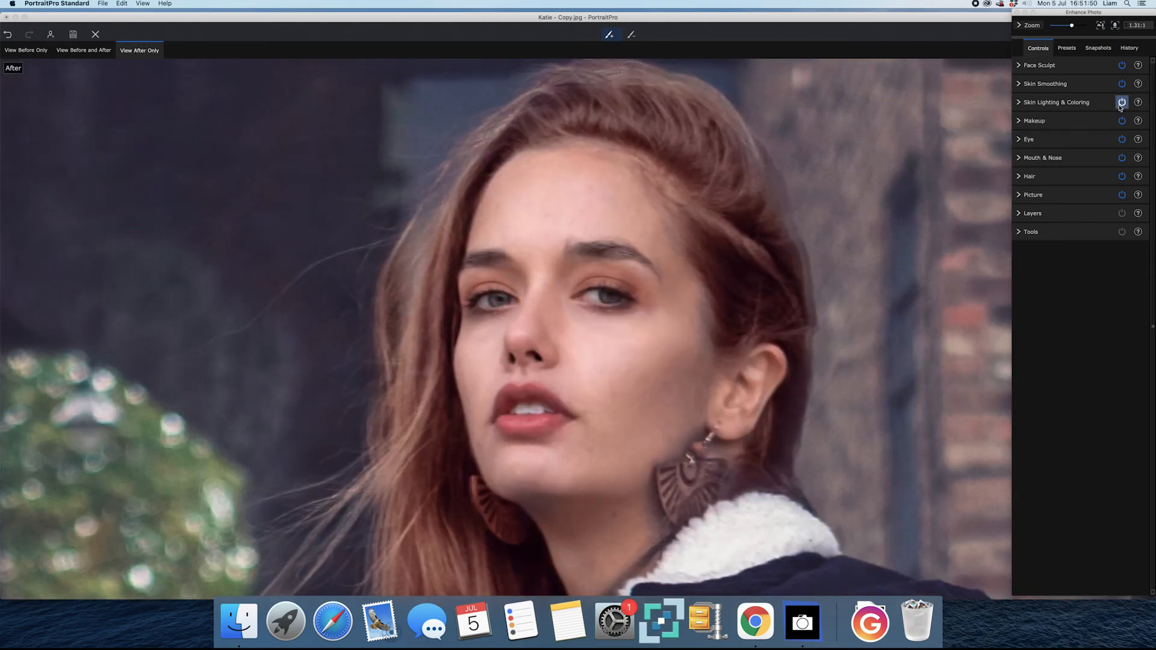
left_click(1022, 106)
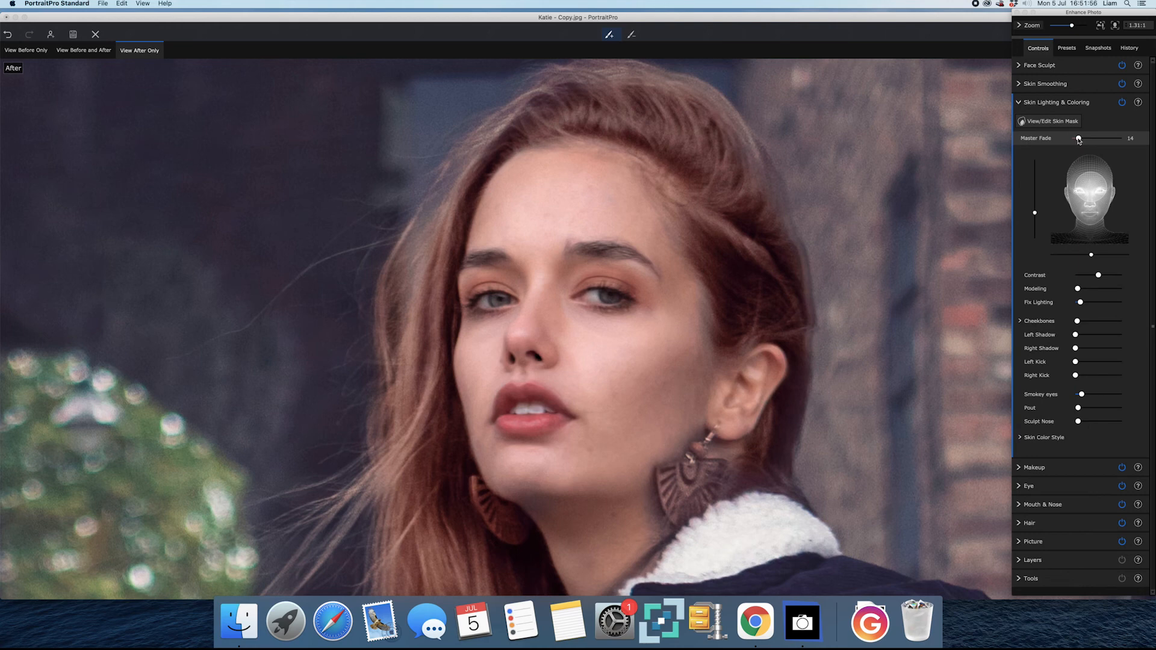
left_click_drag(1079, 138, 1071, 139)
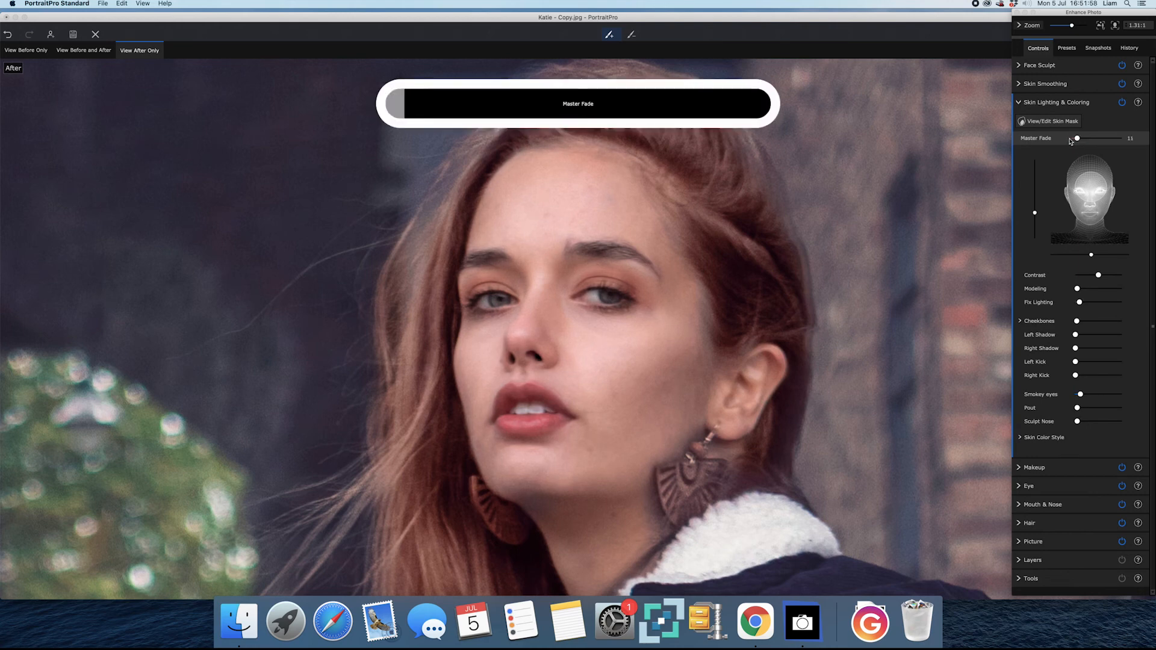
mouse_move(1071, 140)
left_mouse_down()
mouse_move(1085, 142)
mouse_move(1071, 147)
left_mouse_up()
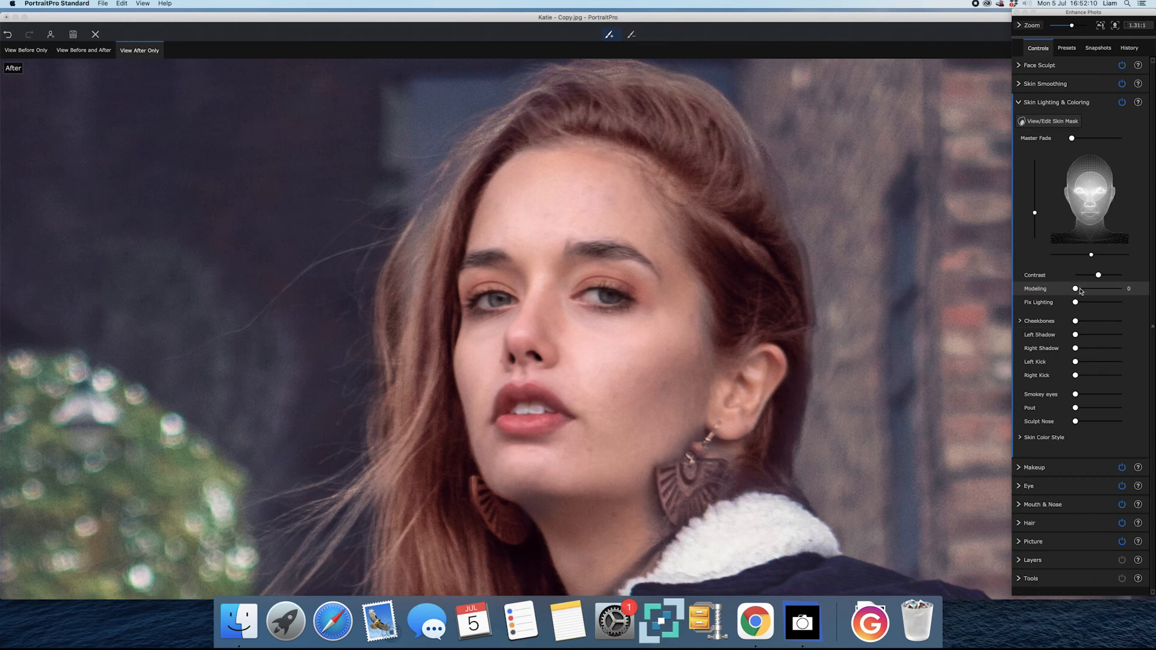
Raise the skin Modeling slightly and set Left Shadow to 20.
left_click_drag(1078, 291, 1085, 293)
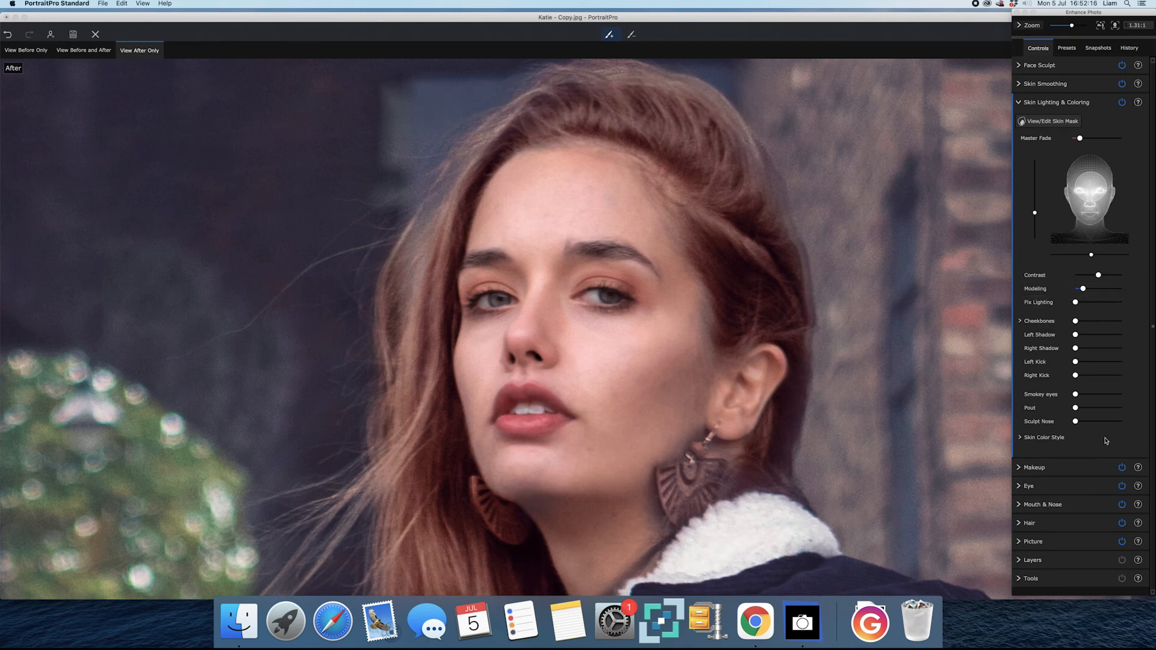
mouse_move(1077, 304)
left_mouse_down()
mouse_move(1095, 324)
mouse_move(1071, 326)
left_mouse_up()
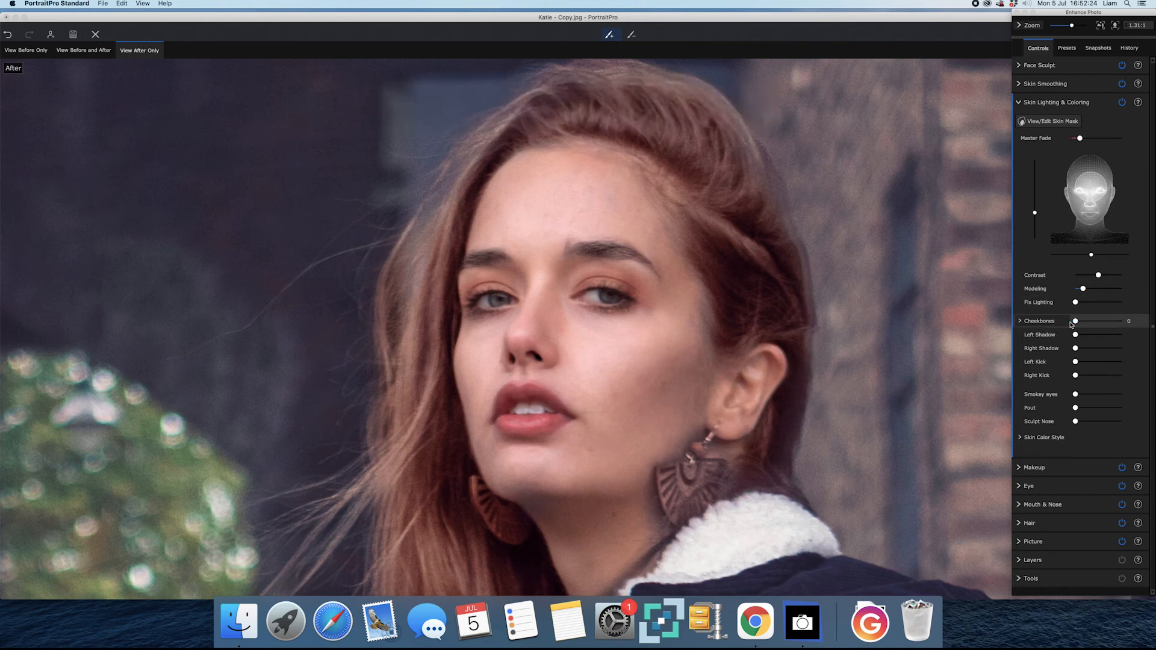
left_click_drag(1084, 336, 1086, 337)
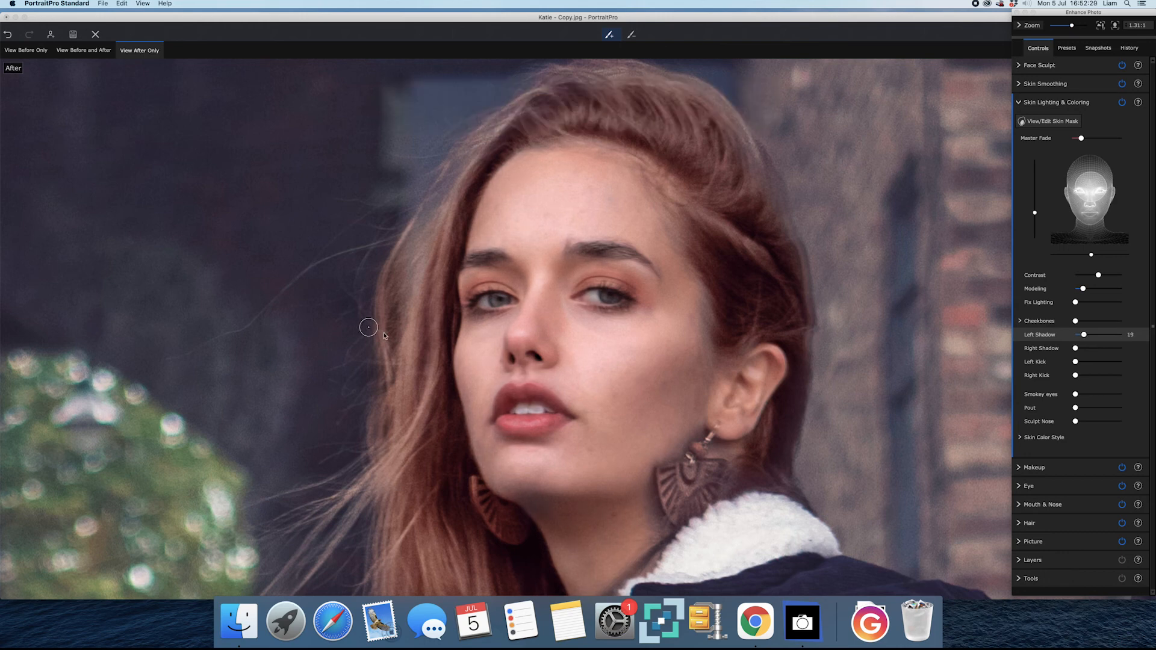
left_click(1085, 336)
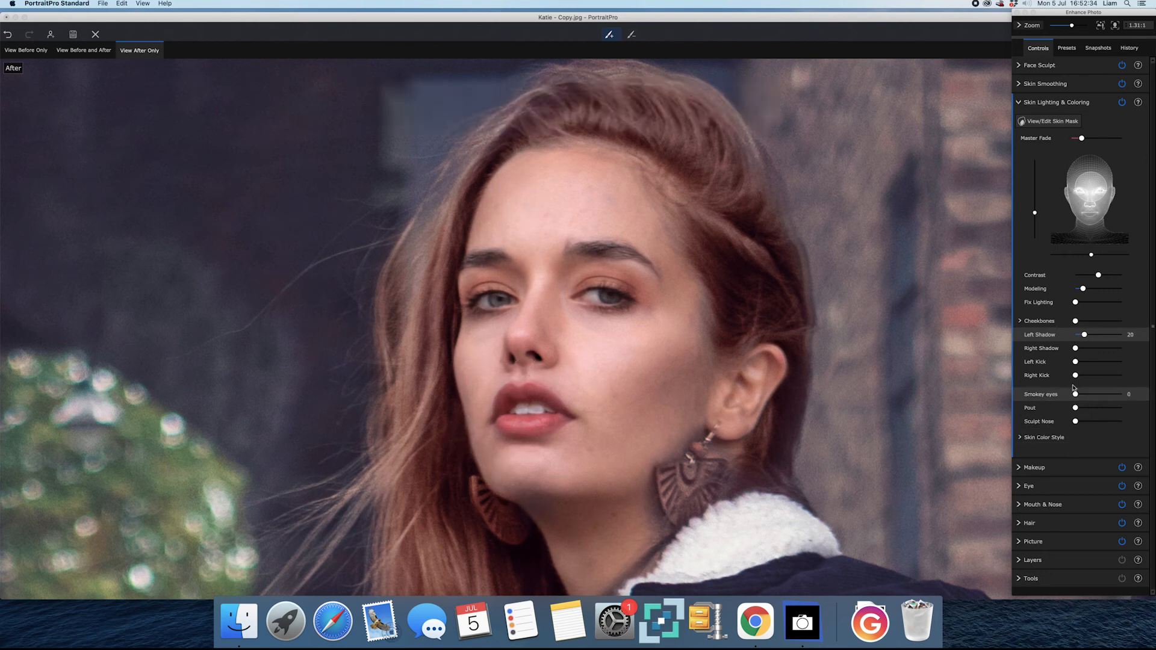
Add slight Right Shadow, Left Kick, Smokey eyes and Sculpt Nose, with Right Kick at 4 and Pout at 15.
left_click_drag(1077, 349, 1082, 349)
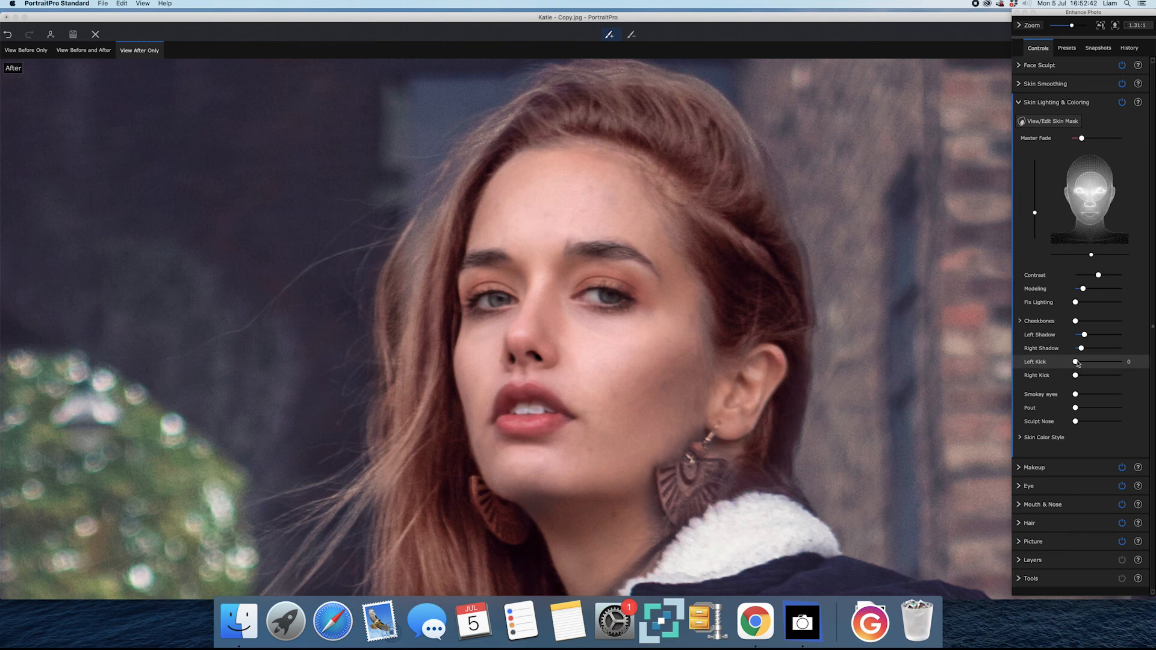
mouse_move(1076, 362)
left_mouse_down()
mouse_move(1086, 363)
mouse_move(1075, 365)
mouse_move(1079, 378)
left_mouse_up()
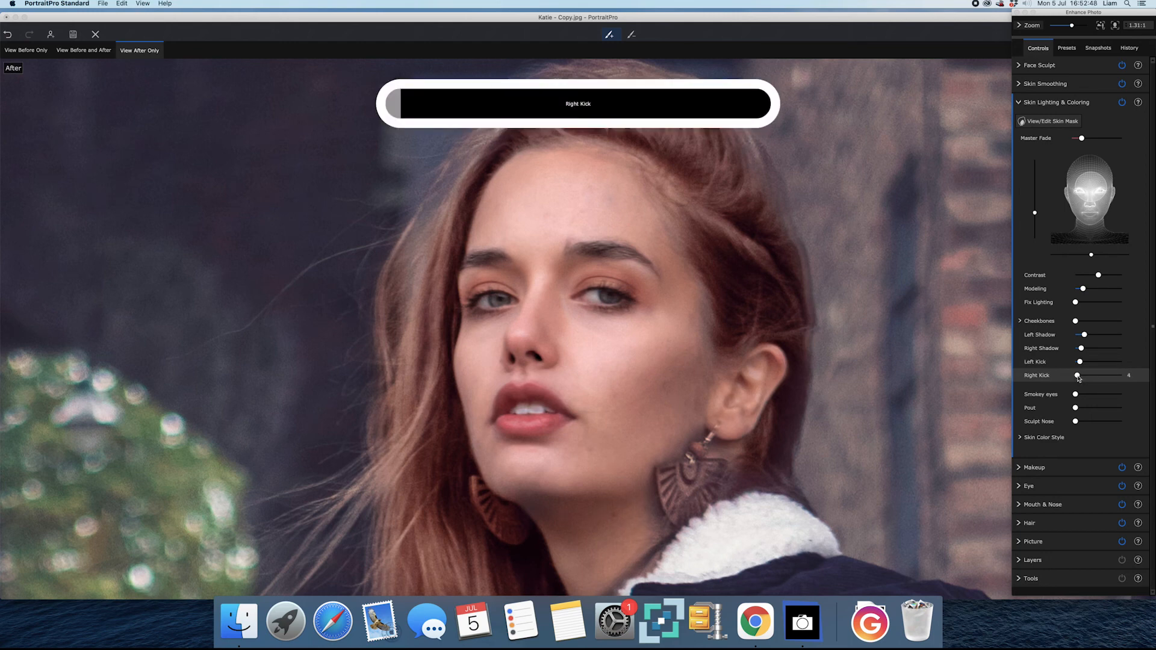
left_click_drag(1080, 396, 1082, 395)
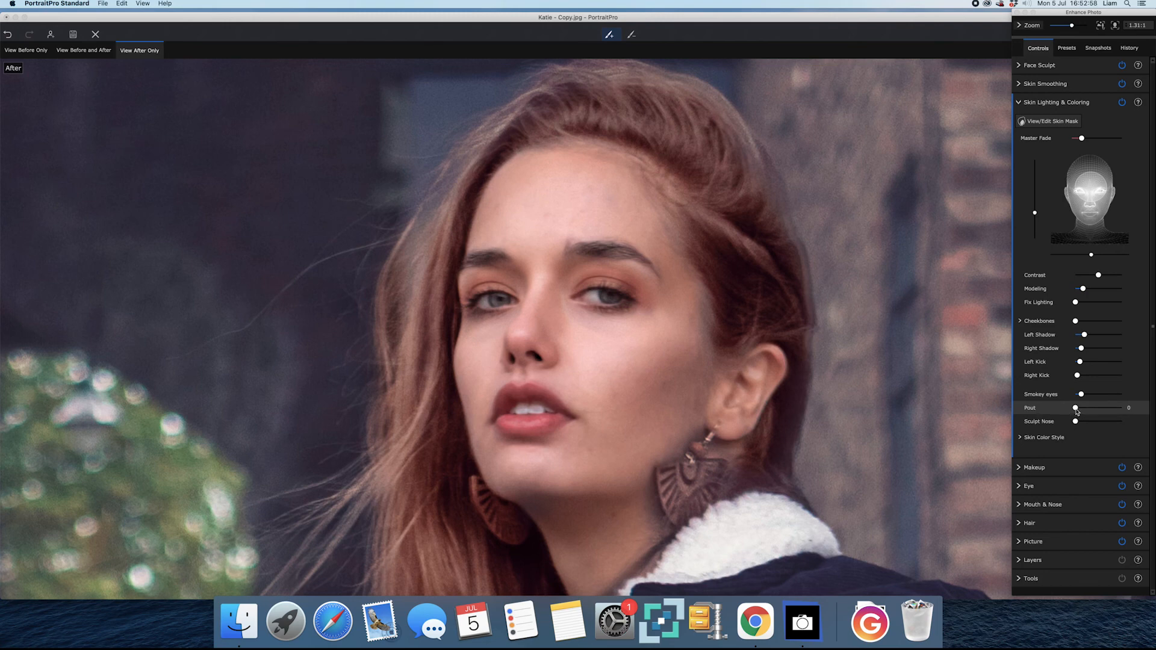
left_click_drag(1076, 412, 1080, 424)
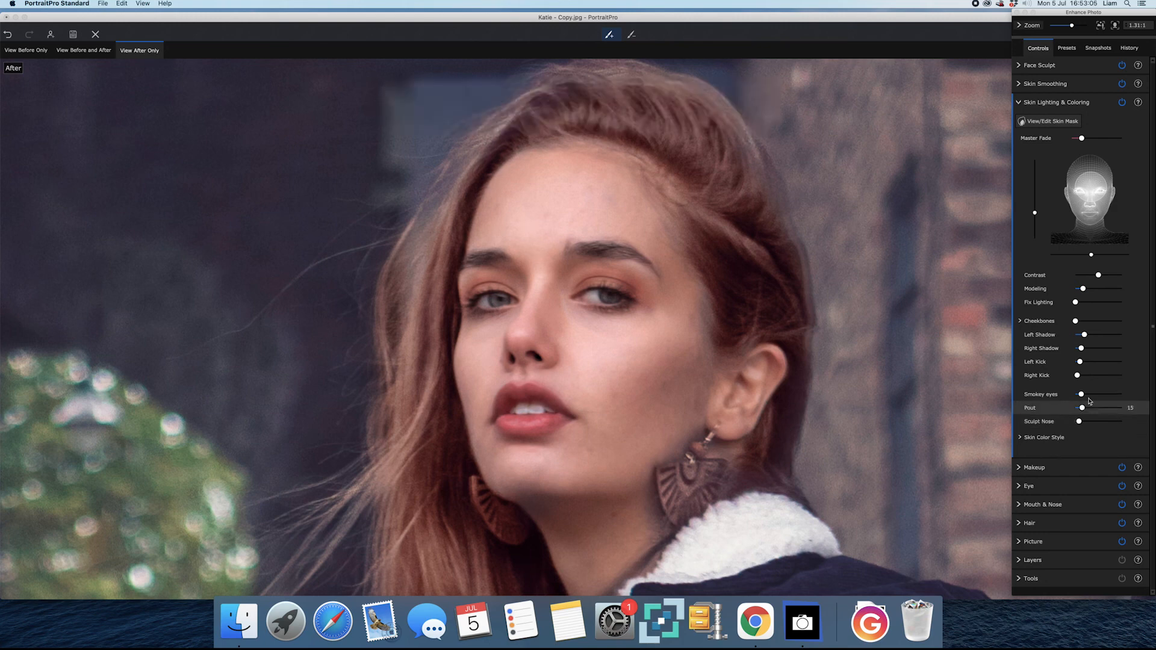
Compare the face with Skin Lighting & Coloring off and on, and the whole photo before and after retouching.
left_click(1123, 104)
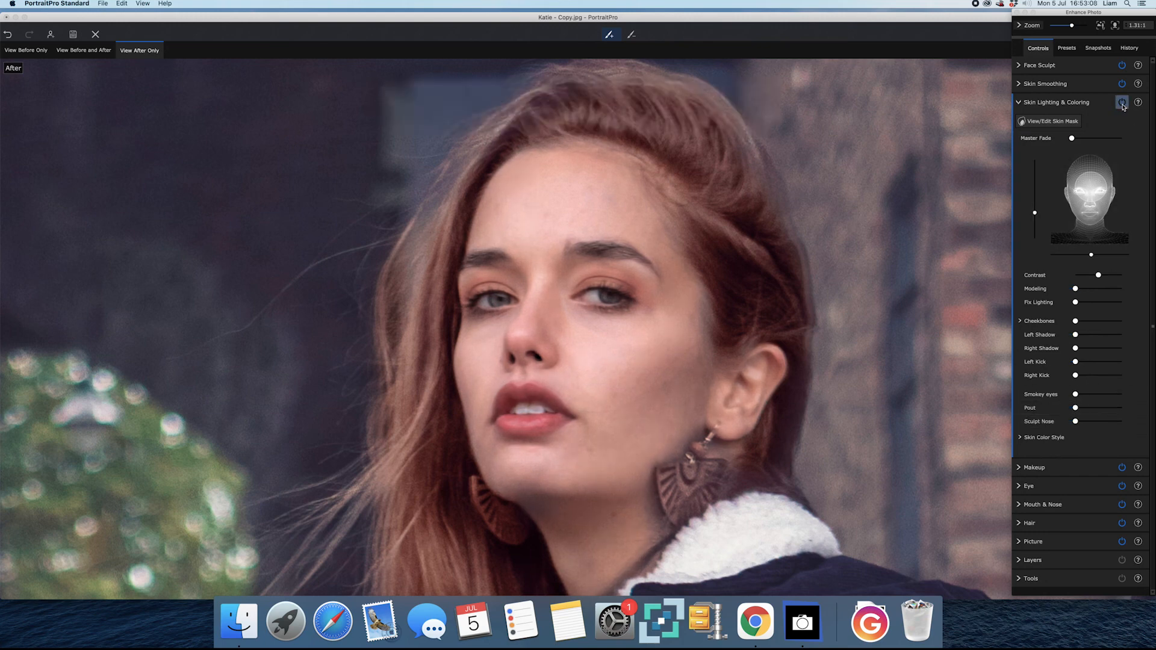
left_click(1122, 104)
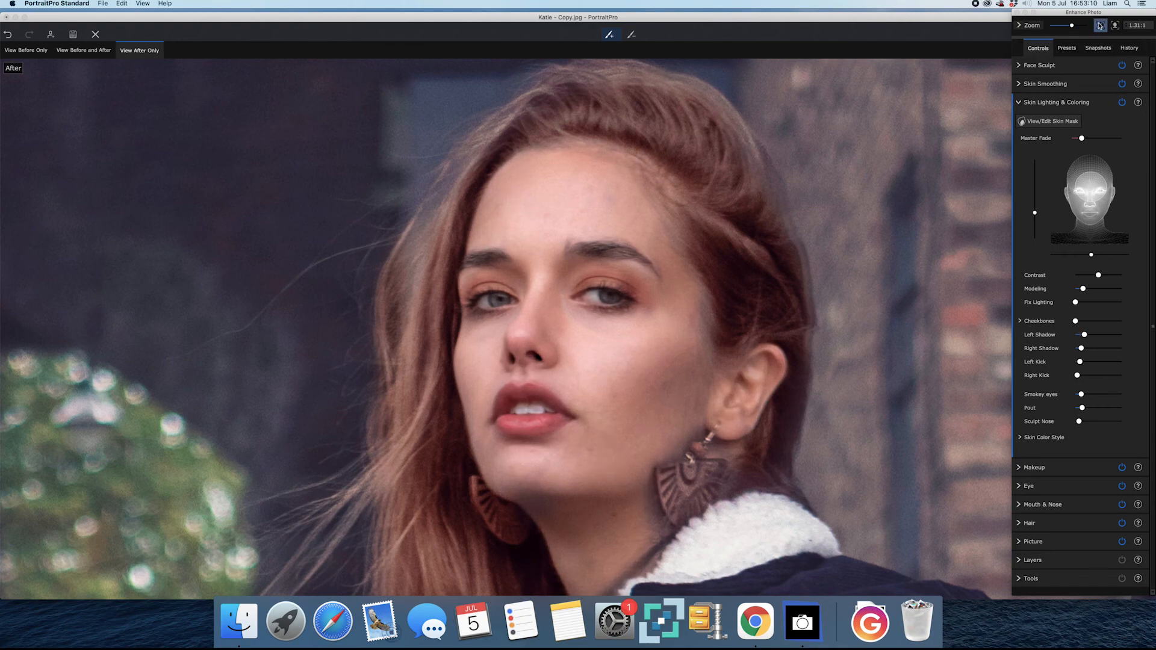
left_click(1101, 25)
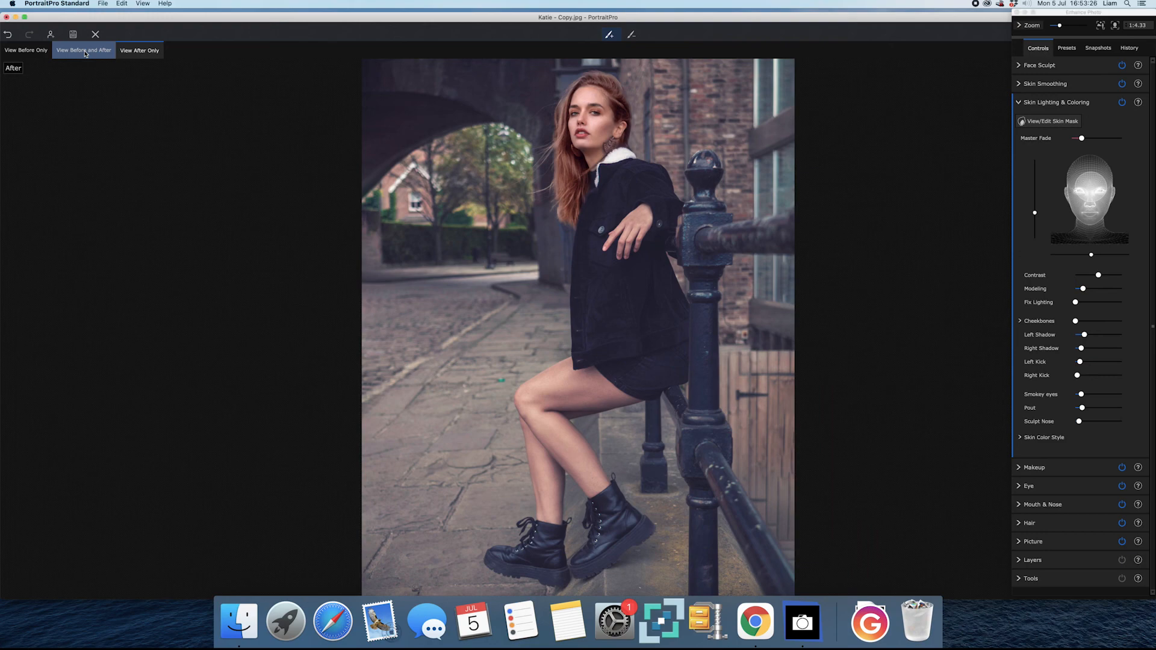
left_click(85, 53)
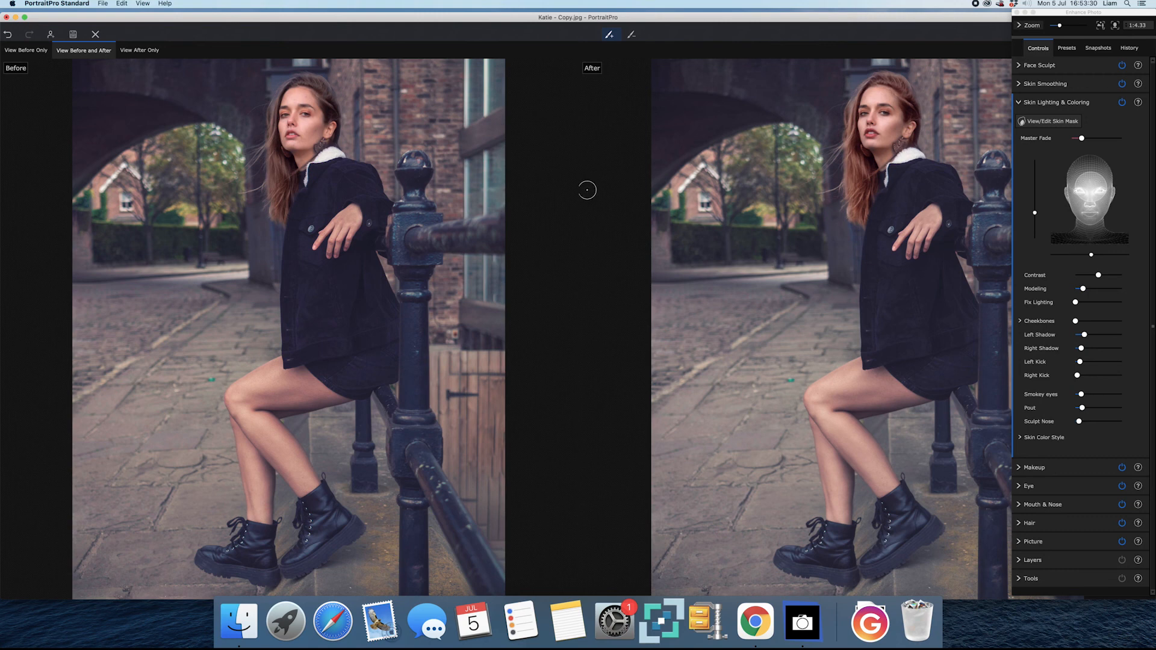
left_click(138, 53)
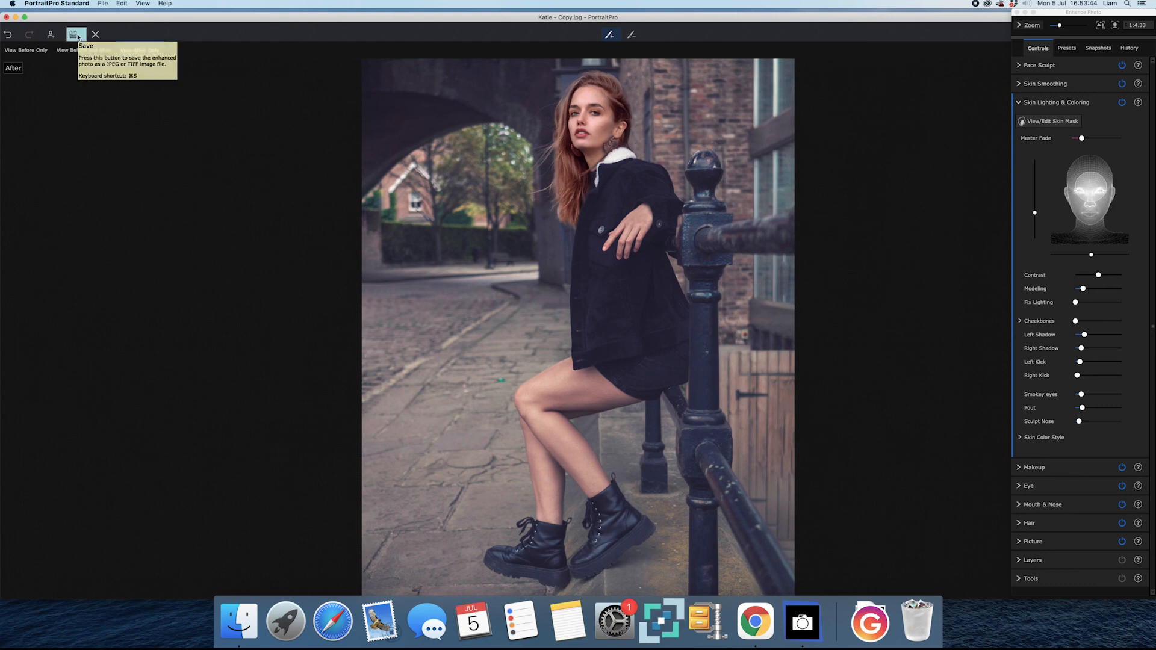
Start saving the retouched photo as a JPEG at quality 100, choosing folder 3 on the LUMIX drive as the destination.
left_click(76, 36)
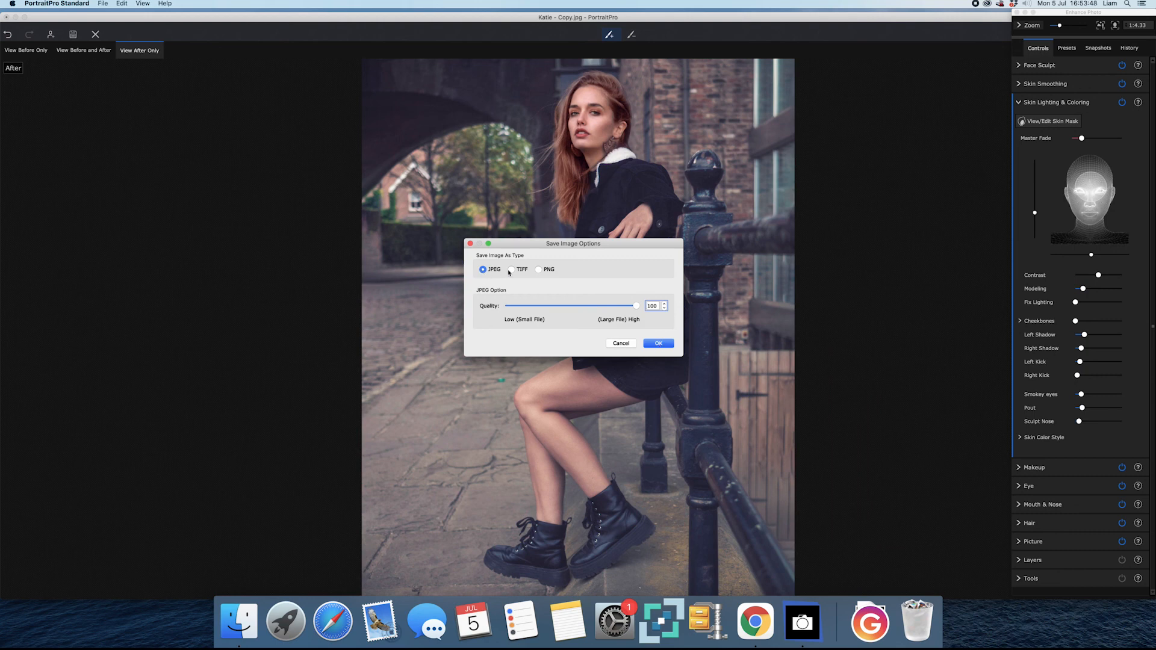
left_click(657, 344)
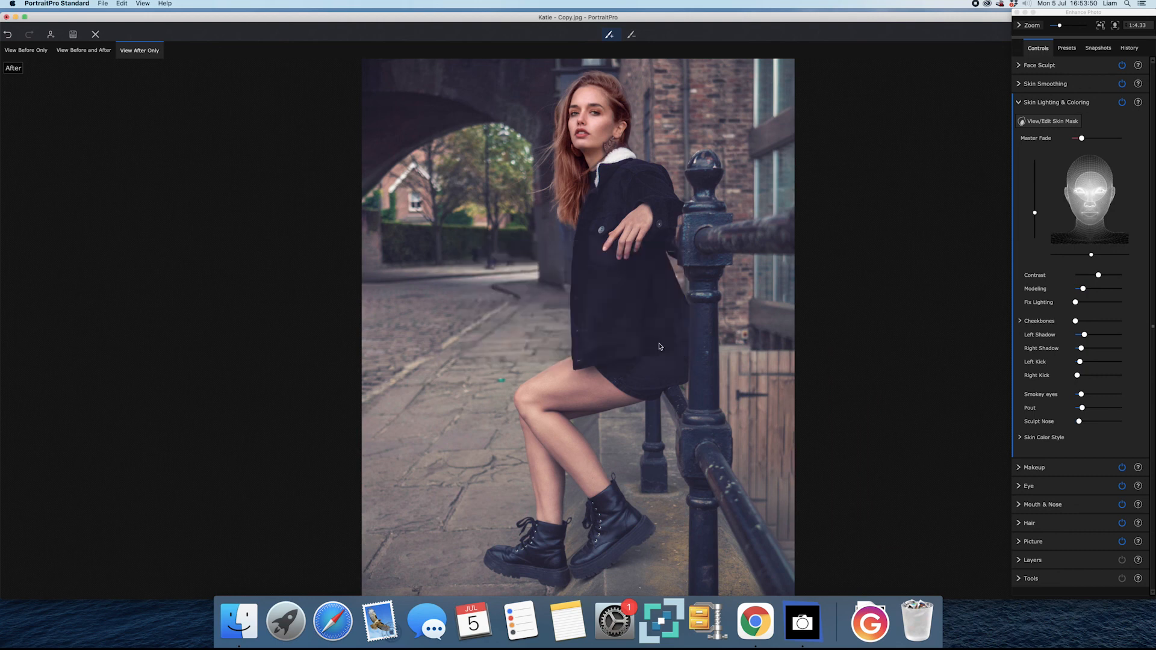
scroll(422, 265, "down", 4)
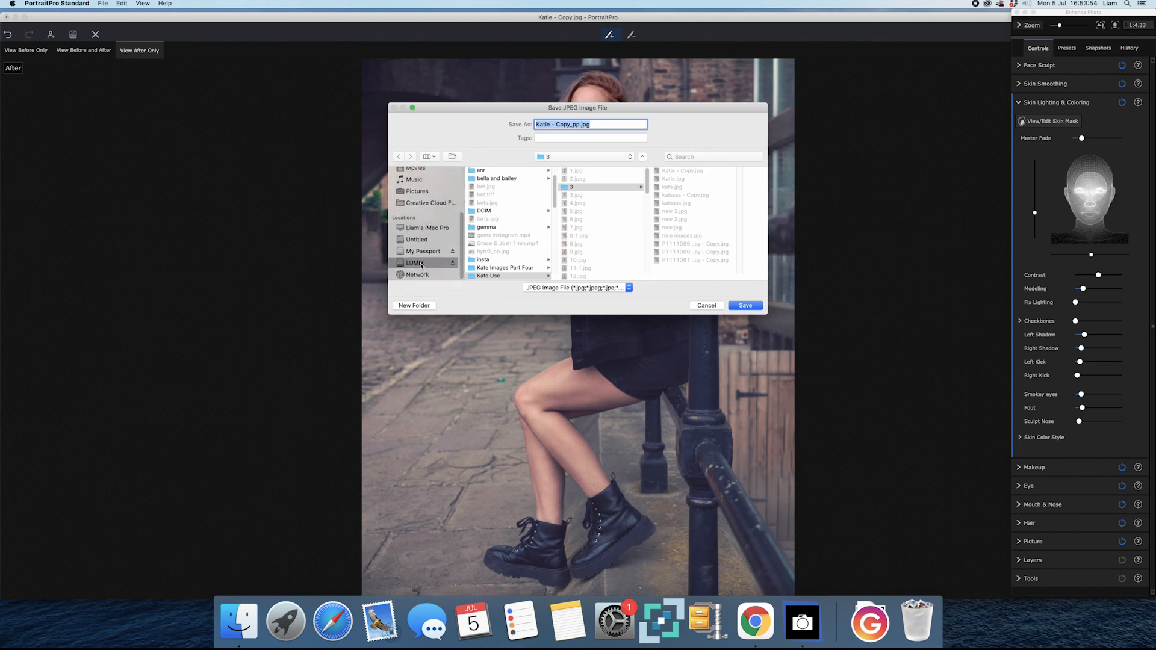
left_click(422, 264)
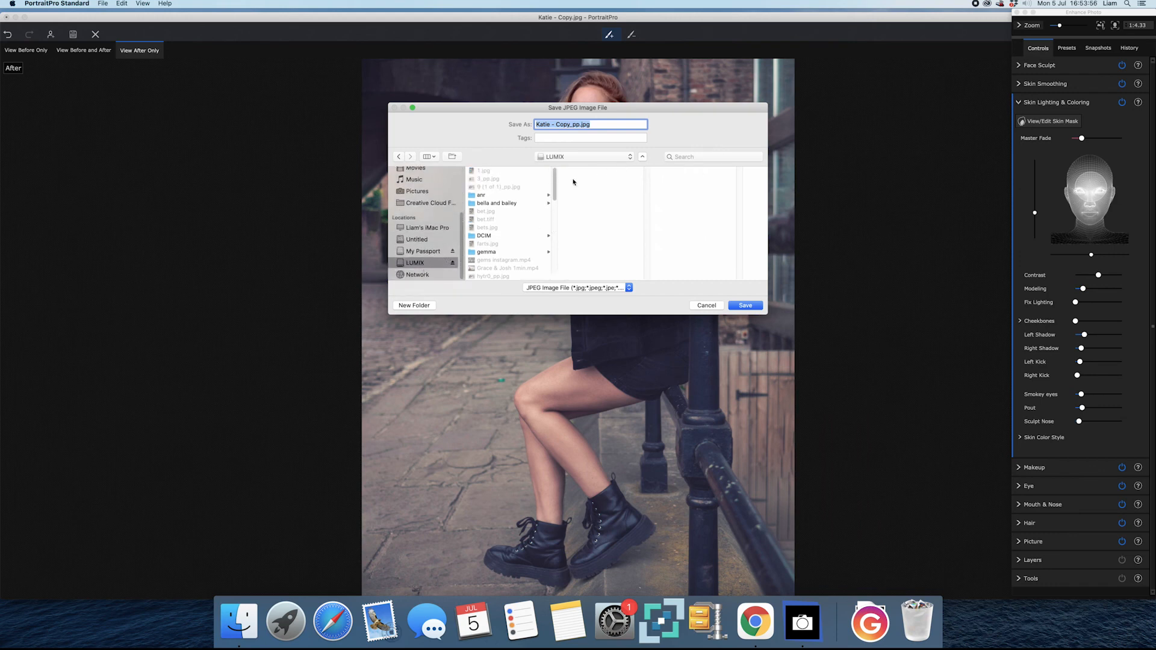
left_click_drag(553, 191, 552, 210)
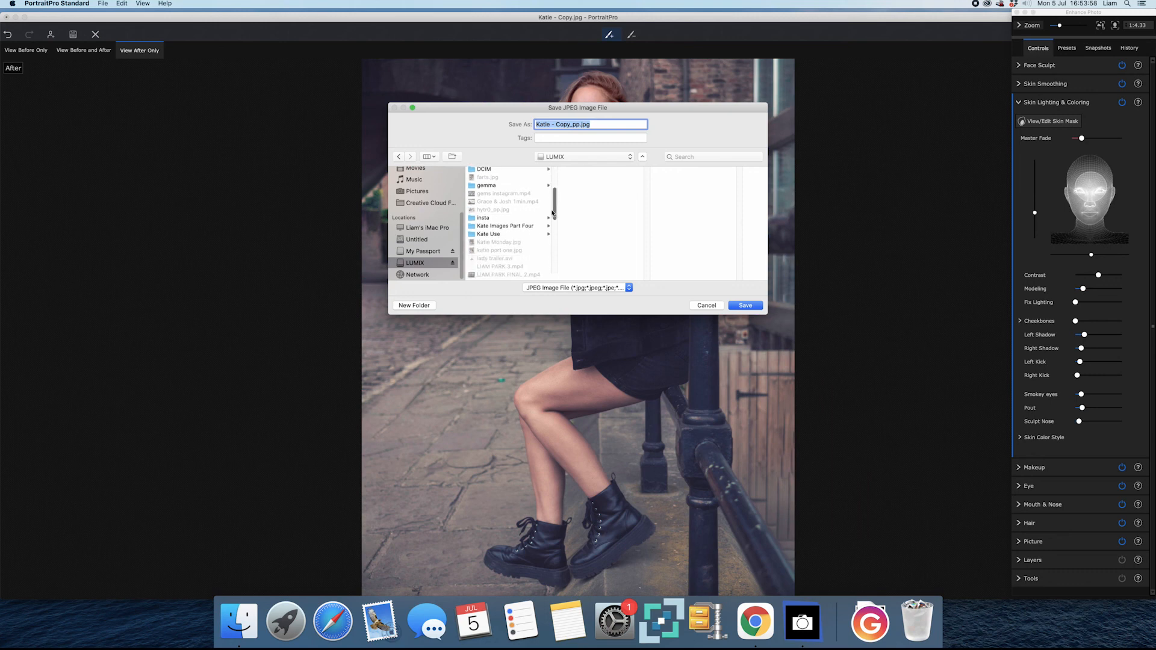
left_click(487, 233)
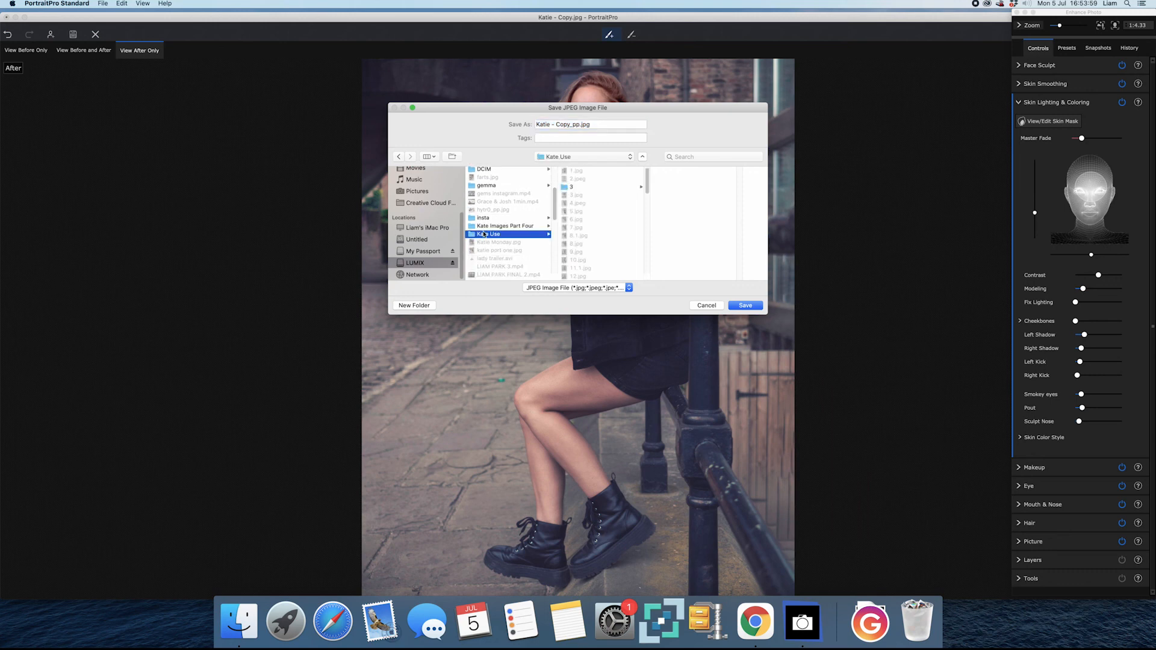
left_click(567, 188)
Replace the "- Copy_pp.jpg" ending of the suggested file name with "port" and save the image.
left_click_drag(589, 124, 552, 126)
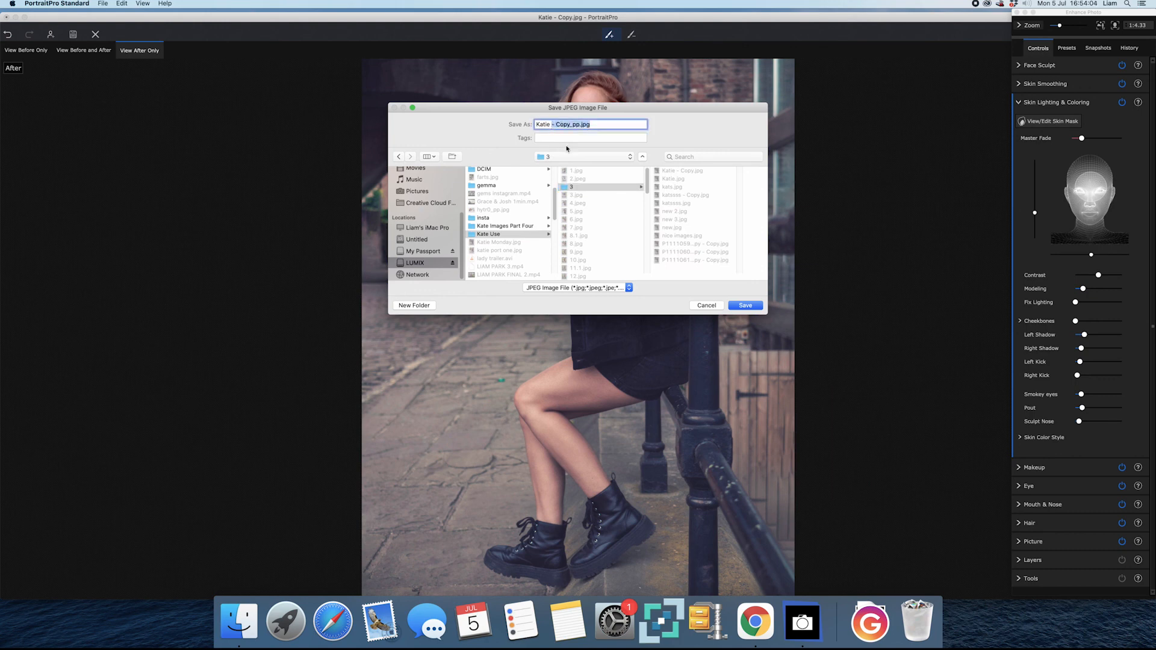
key("BackSpace")
type("port")
left_click(741, 306)
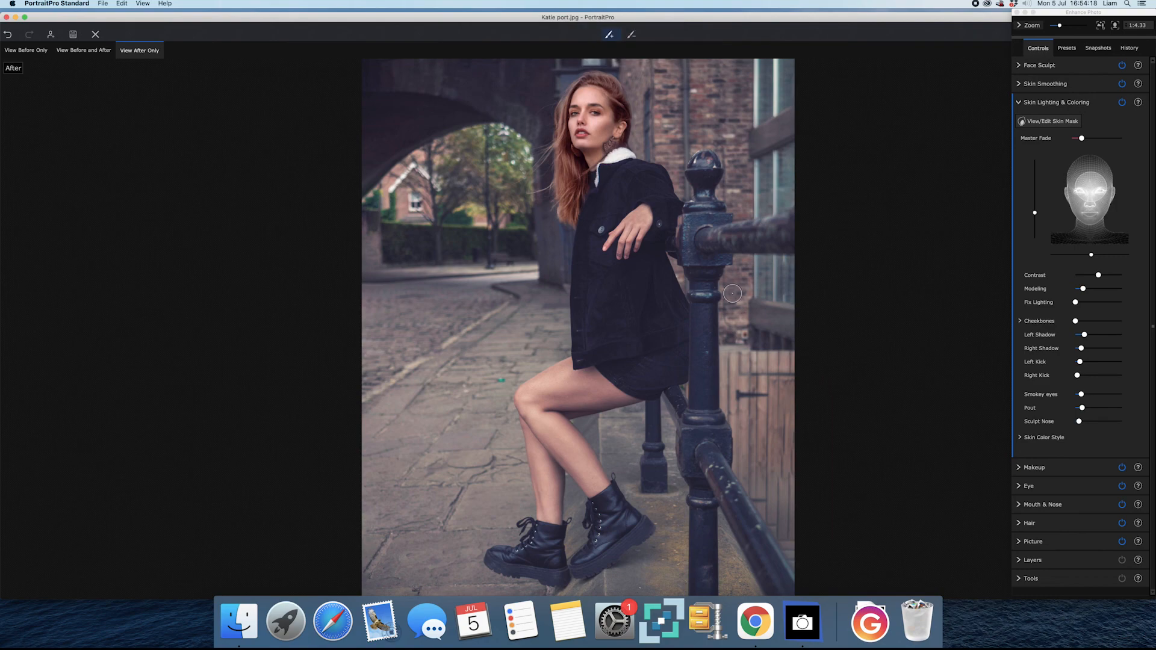
Switch to Finder, browse to folder 3 on the LUMIX drive and open the exported "port" image in Preview.
mouse_move(1155, 649)
double_click(1118, 146)
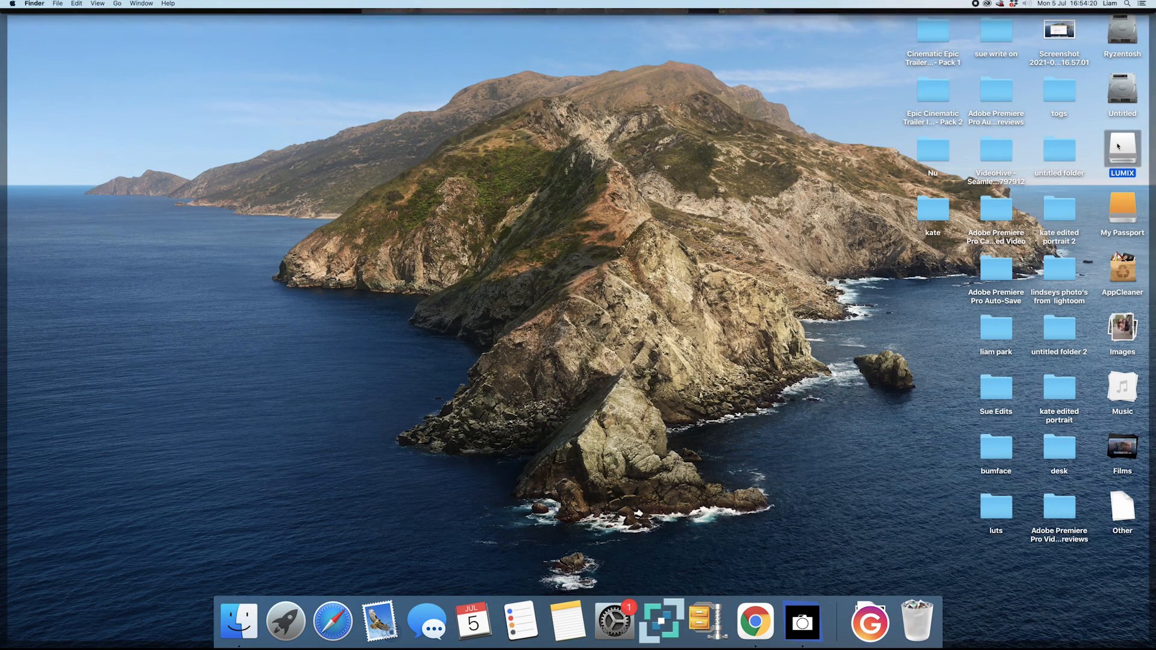
scroll(820, 208, "down", 1)
double_click(710, 276)
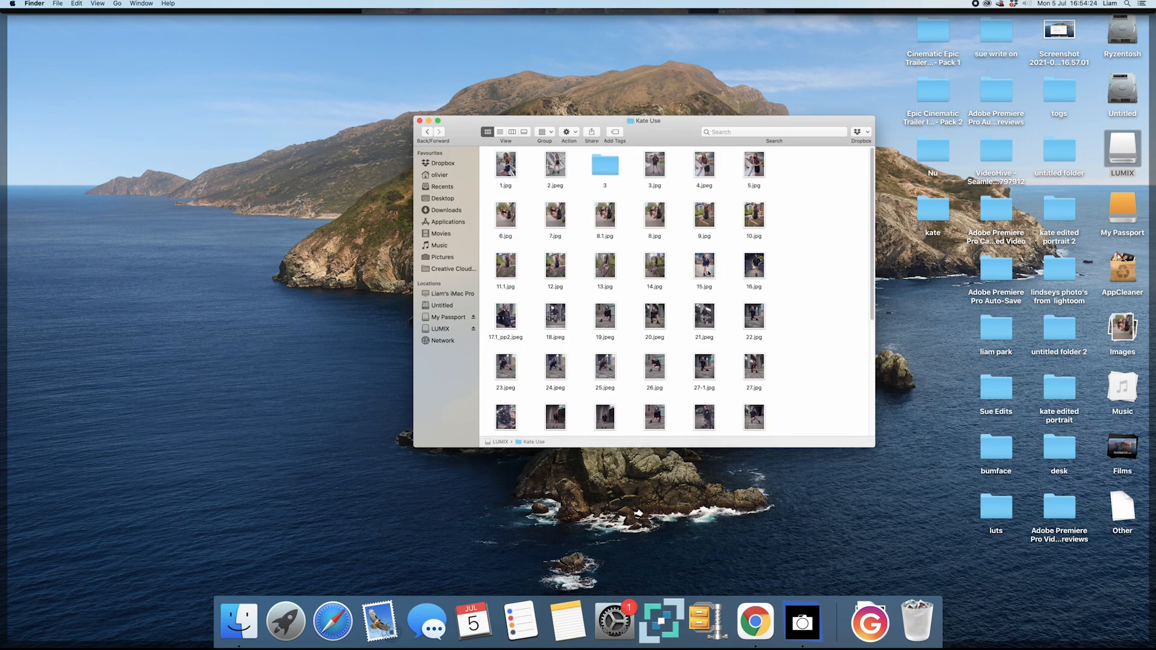
double_click(608, 165)
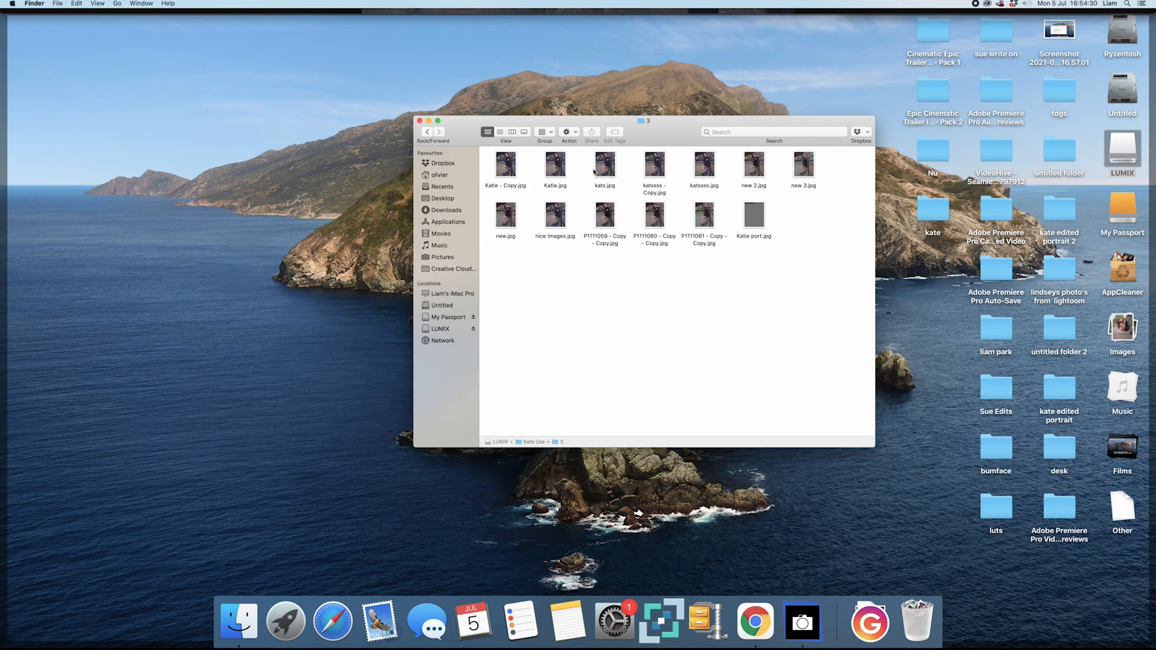
double_click(755, 214)
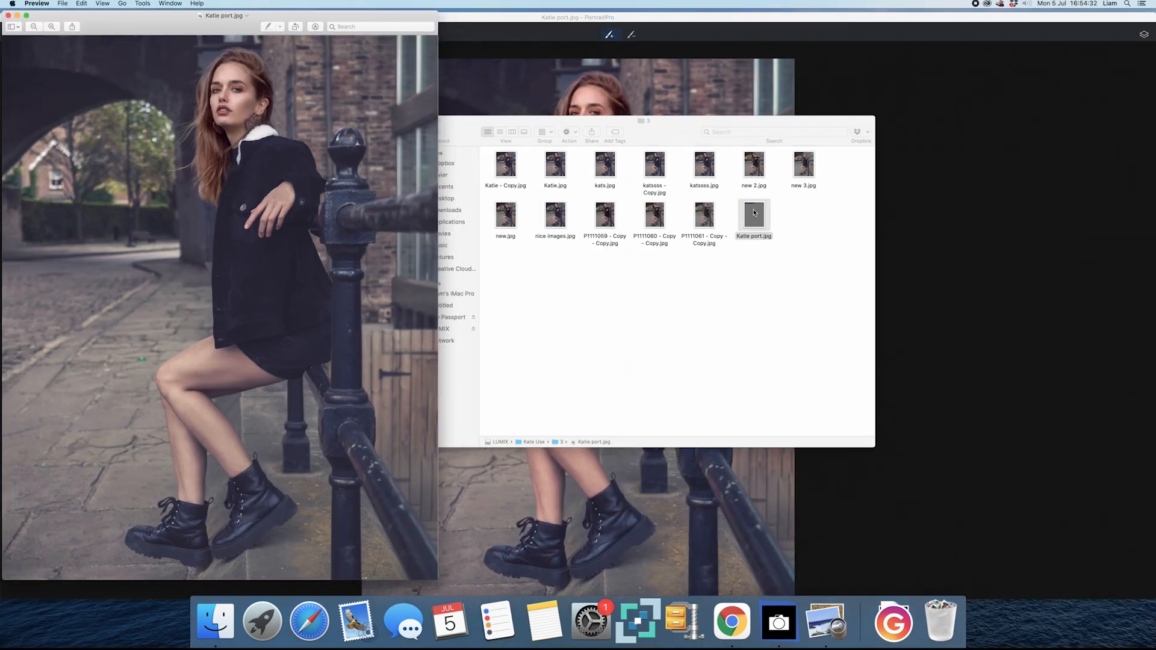
Shift the exported image's window and open the original "- Copy.jpg" photo from the same folder for comparison.
left_click_drag(189, 23, 183, 40)
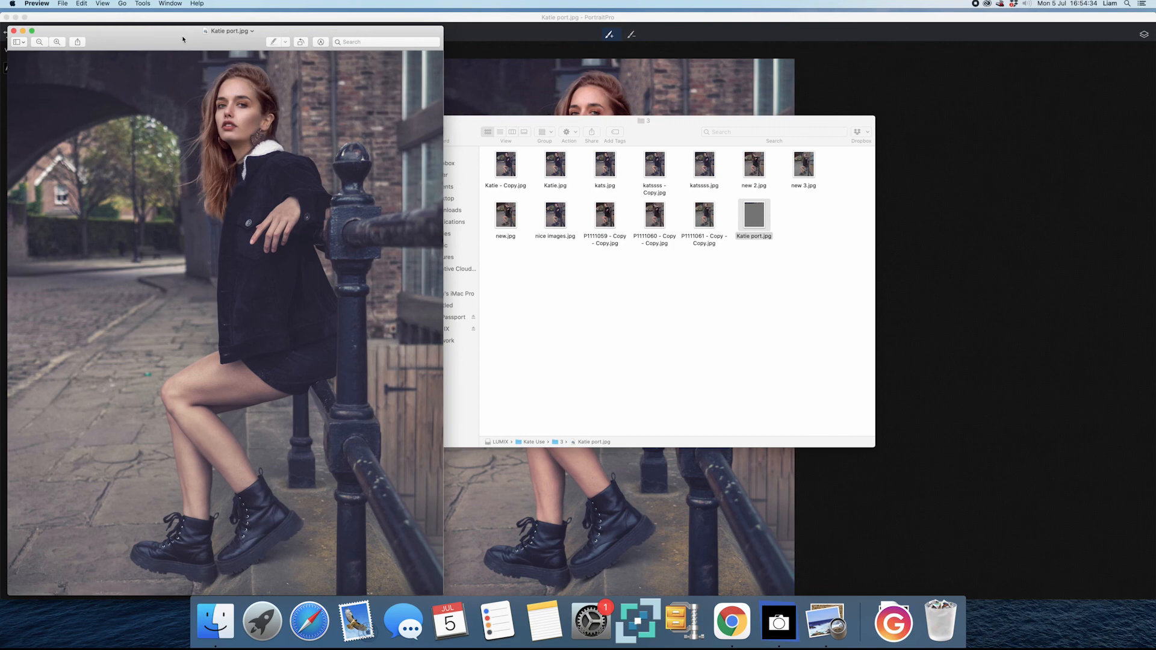
double_click(506, 168)
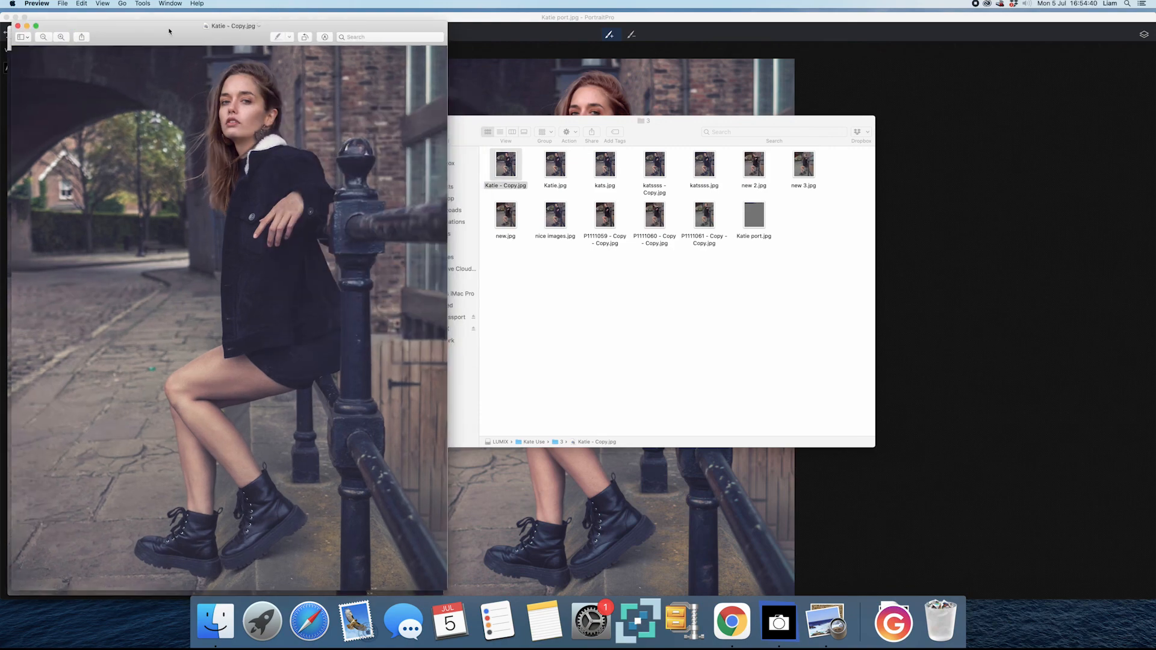
Try to bring the original "- Copy.jpg" photo back up from folder 3 on the LUMIX drive for the comparison.
left_click_drag(157, 26, 149, 23)
left_click(150, 23)
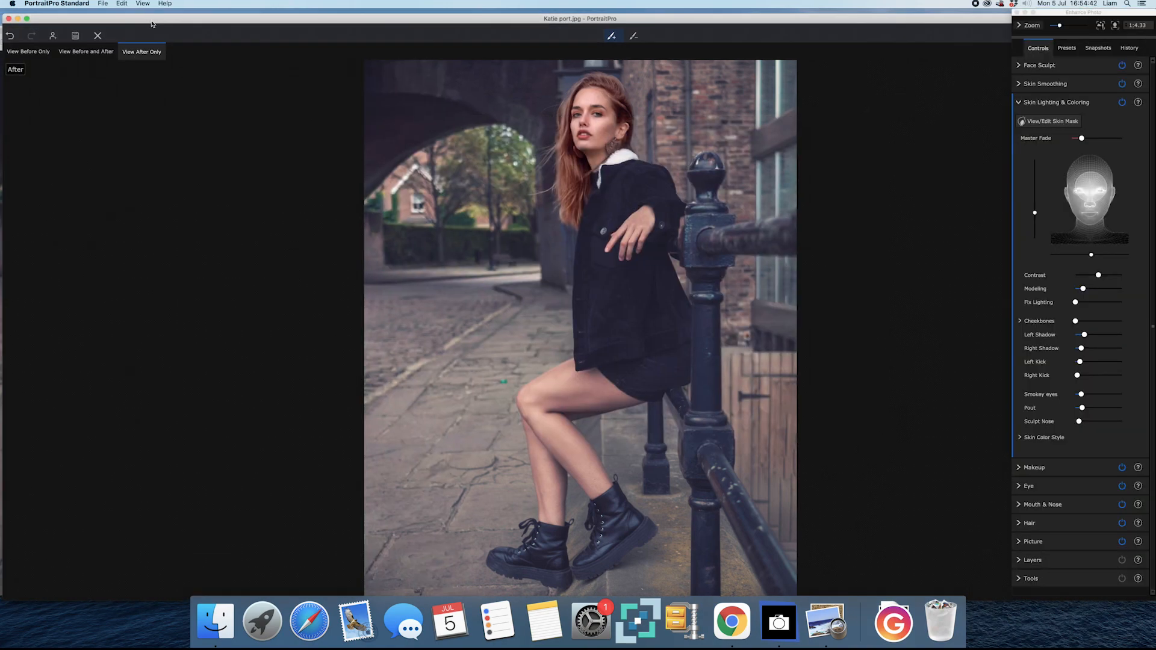
key("F11")
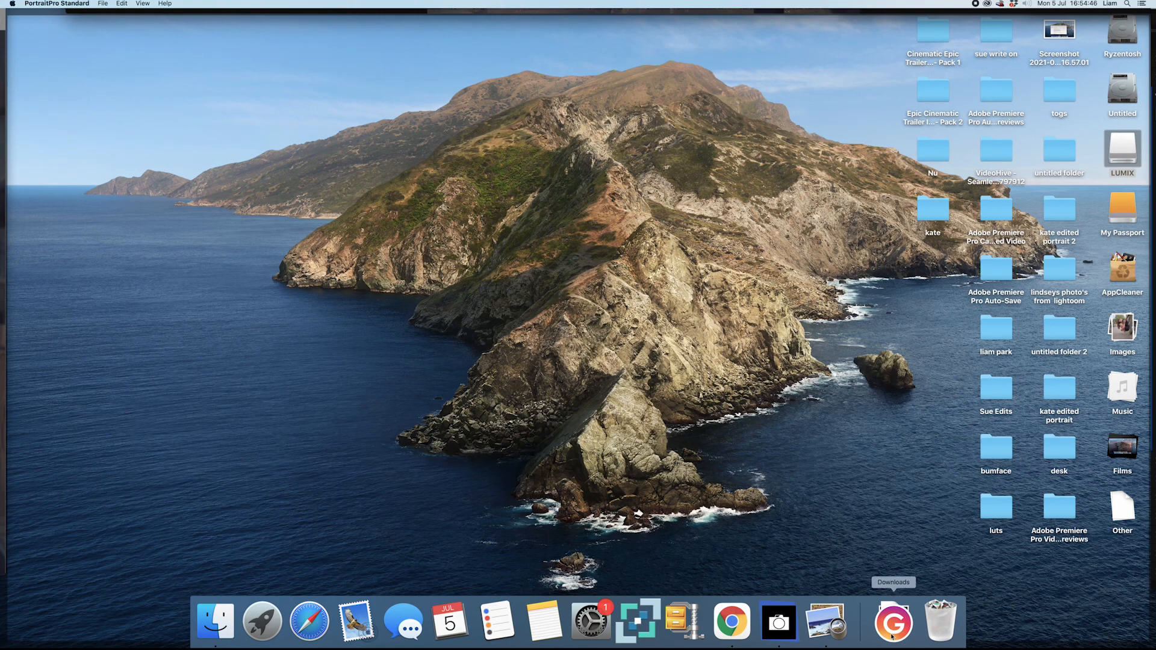
left_click(1123, 153)
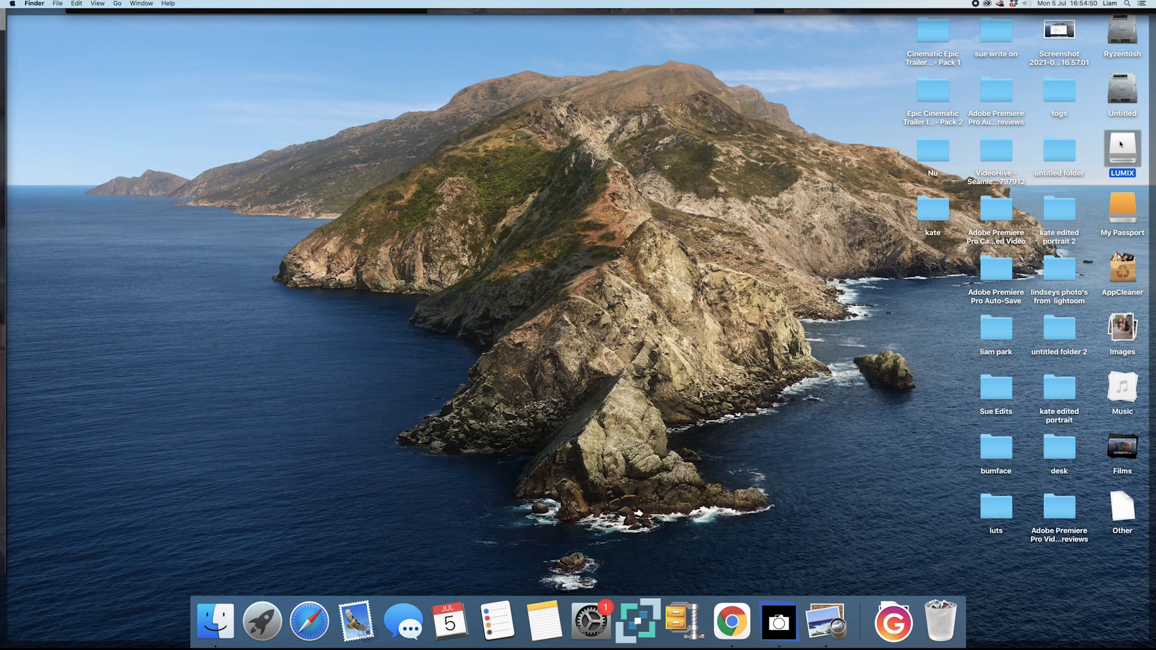
double_click(1122, 144)
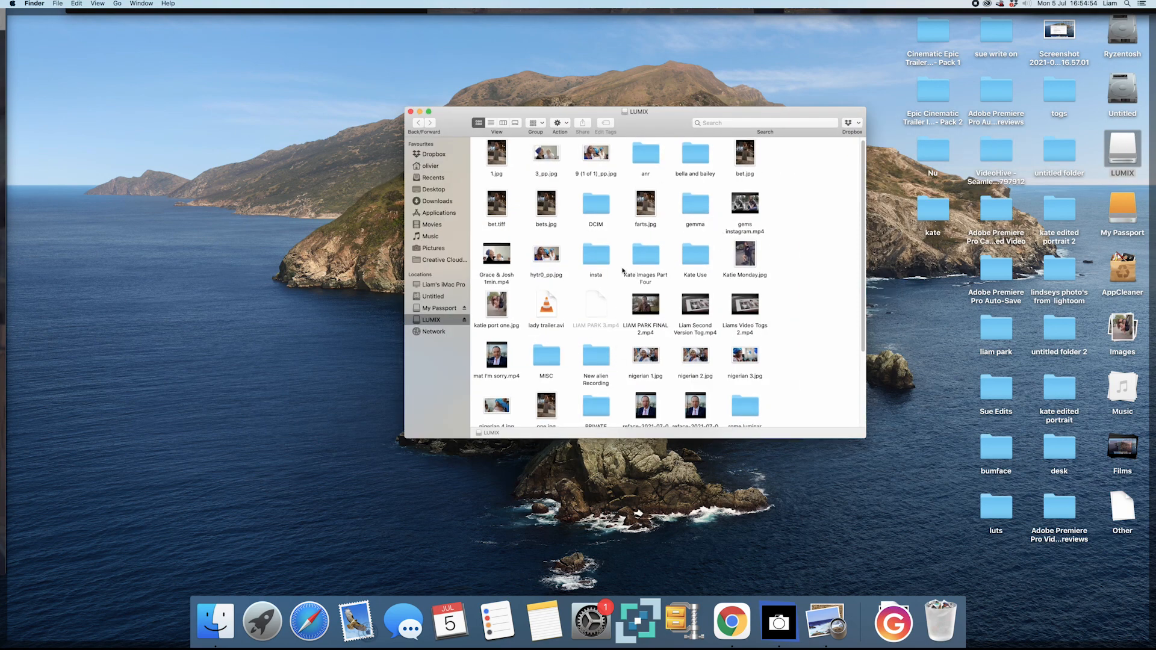
double_click(695, 256)
double_click(588, 146)
left_click(496, 160)
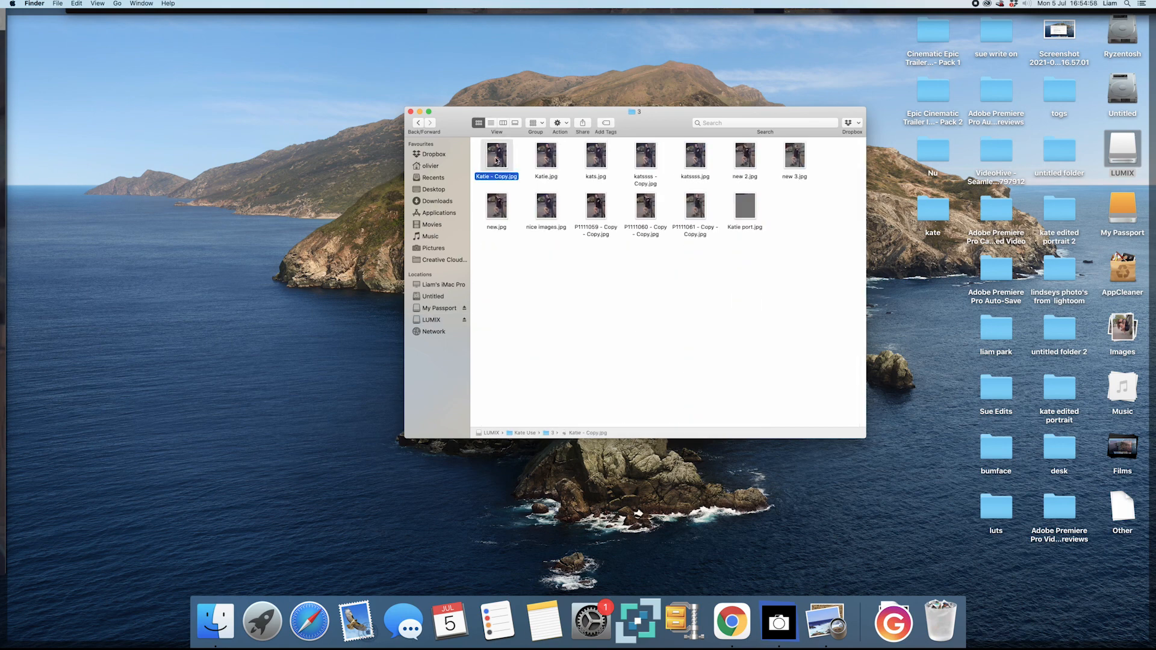
double_click(497, 160)
left_click_drag(785, 114, 1092, 120)
left_click(719, 118)
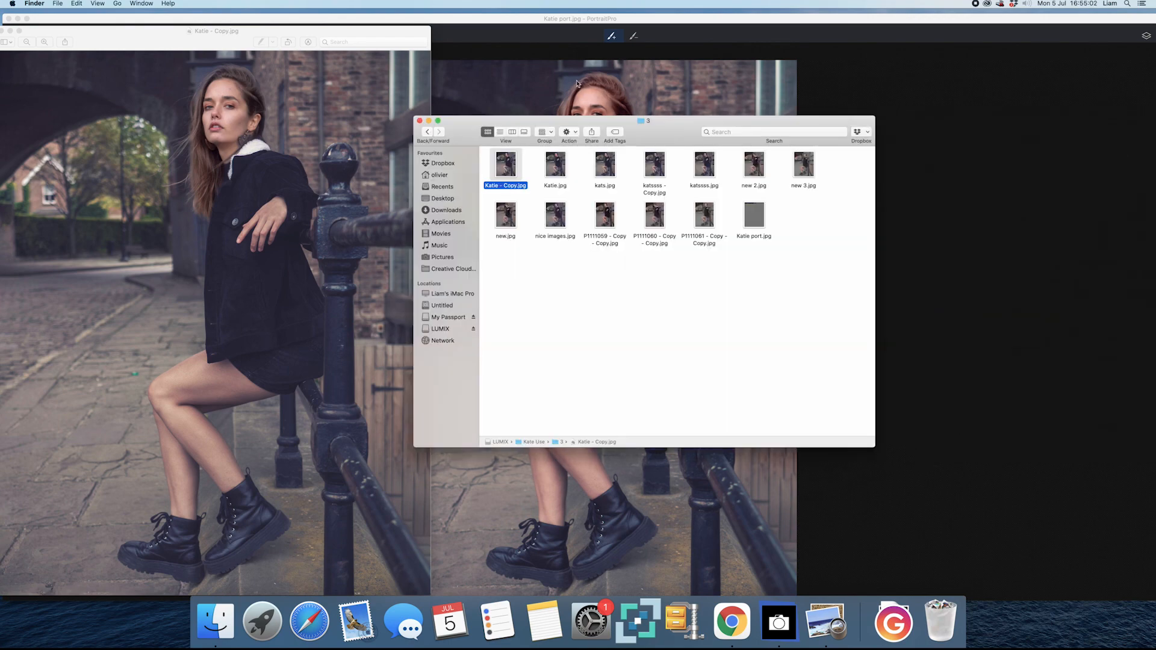
left_click(526, 75)
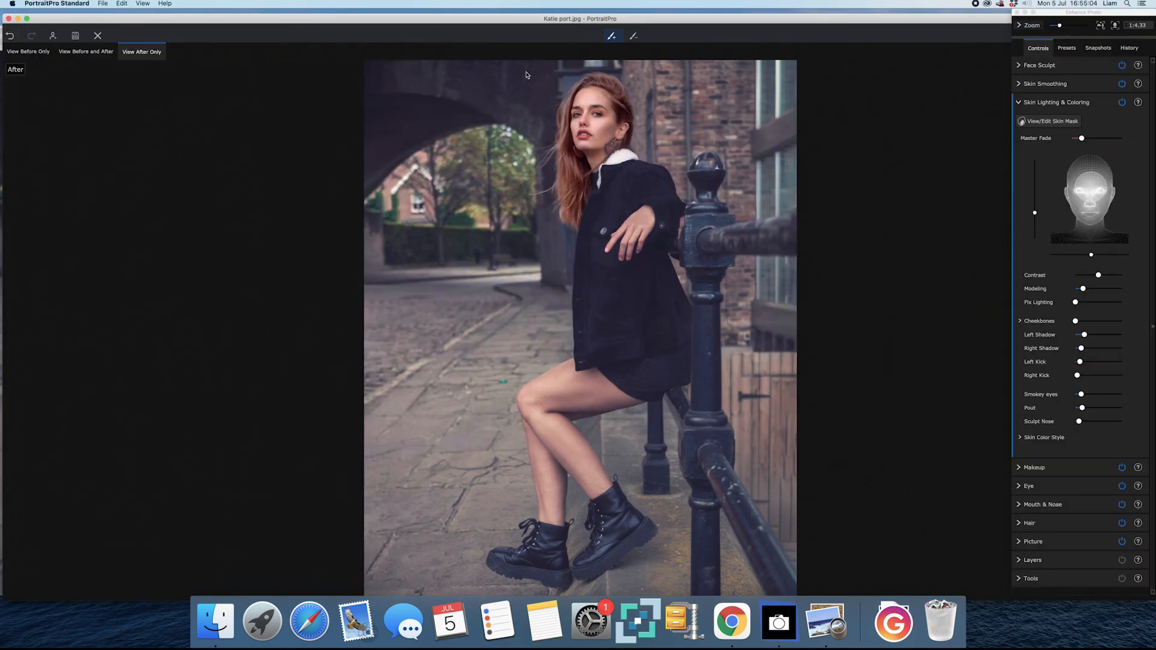
From folder 3 on the LUMIX drive, open the original "- Copy.jpg" and the exported "port.jpg" photos side by side in Preview.
mouse_move(1155, 649)
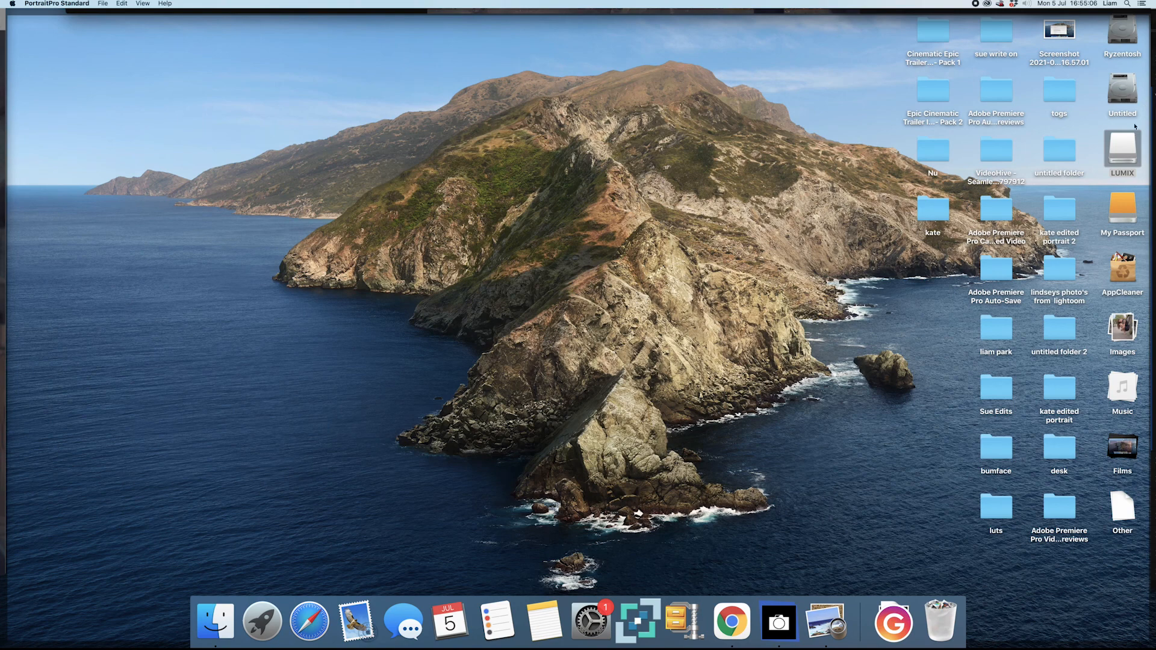
double_click(1123, 150)
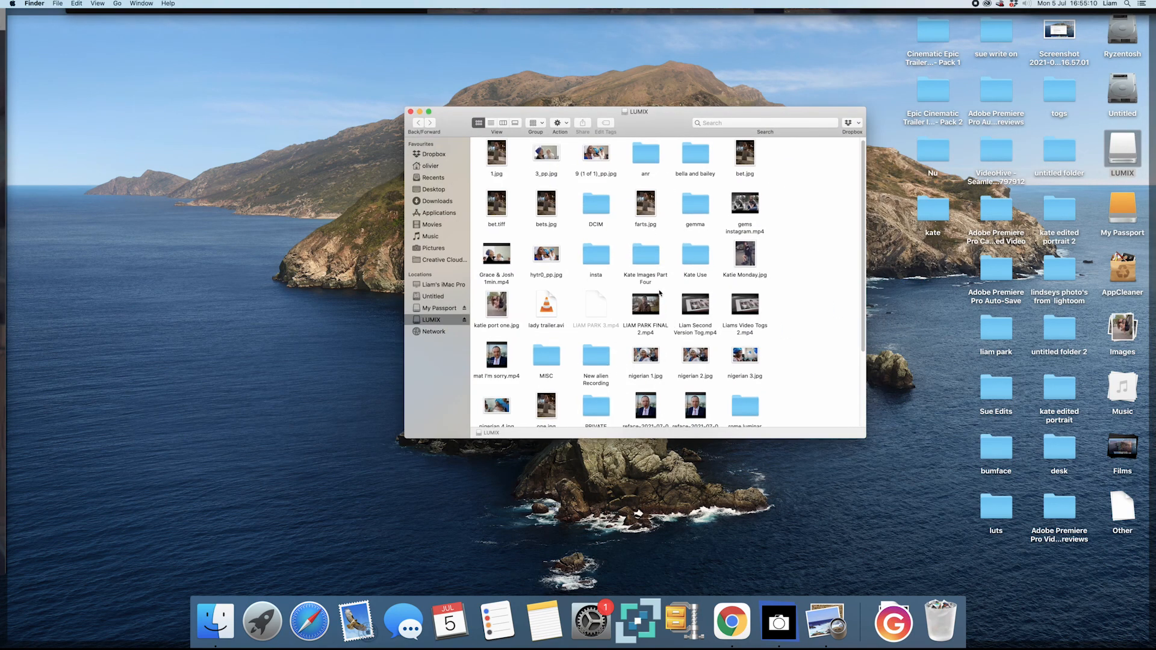
double_click(695, 250)
double_click(596, 156)
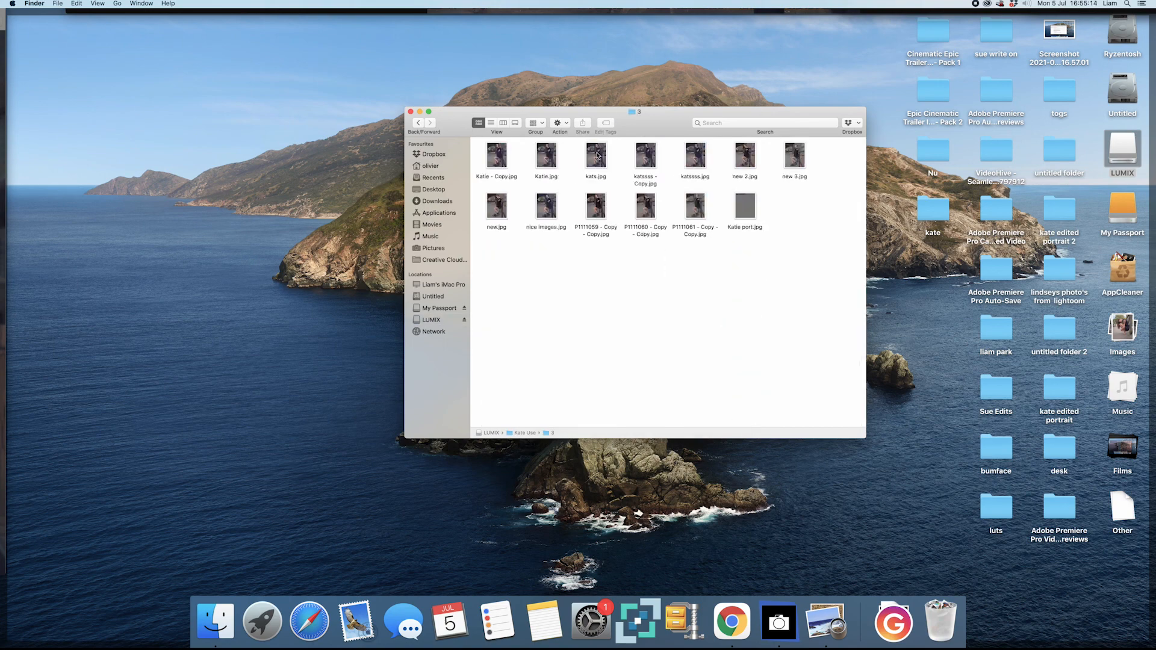
double_click(495, 156)
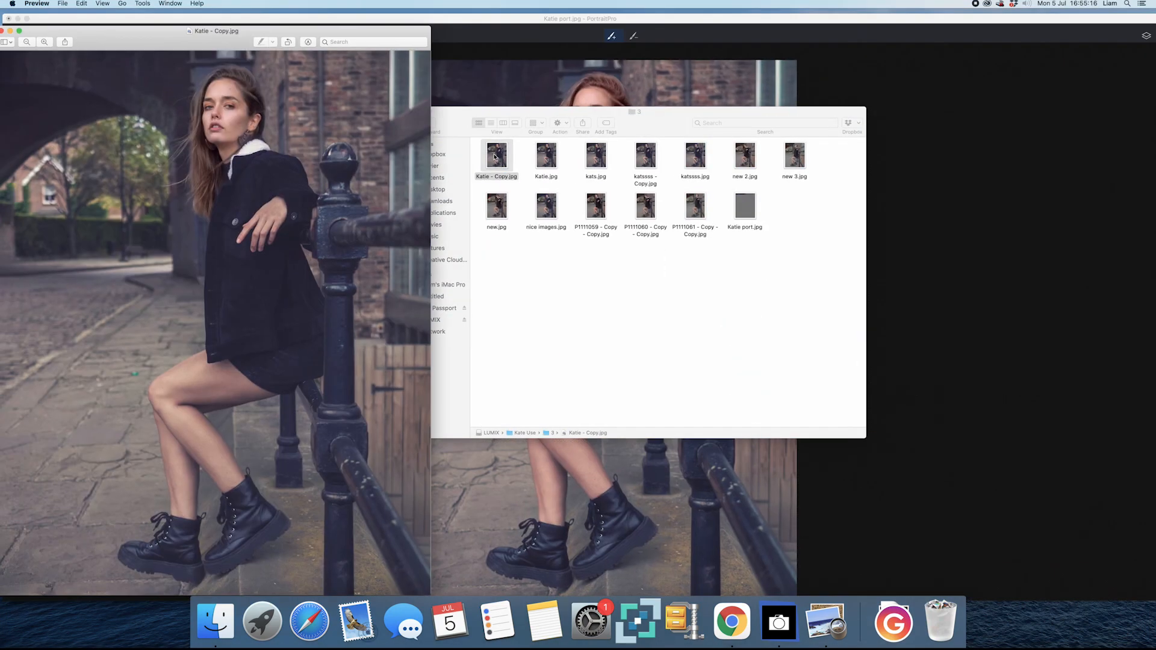
double_click(745, 207)
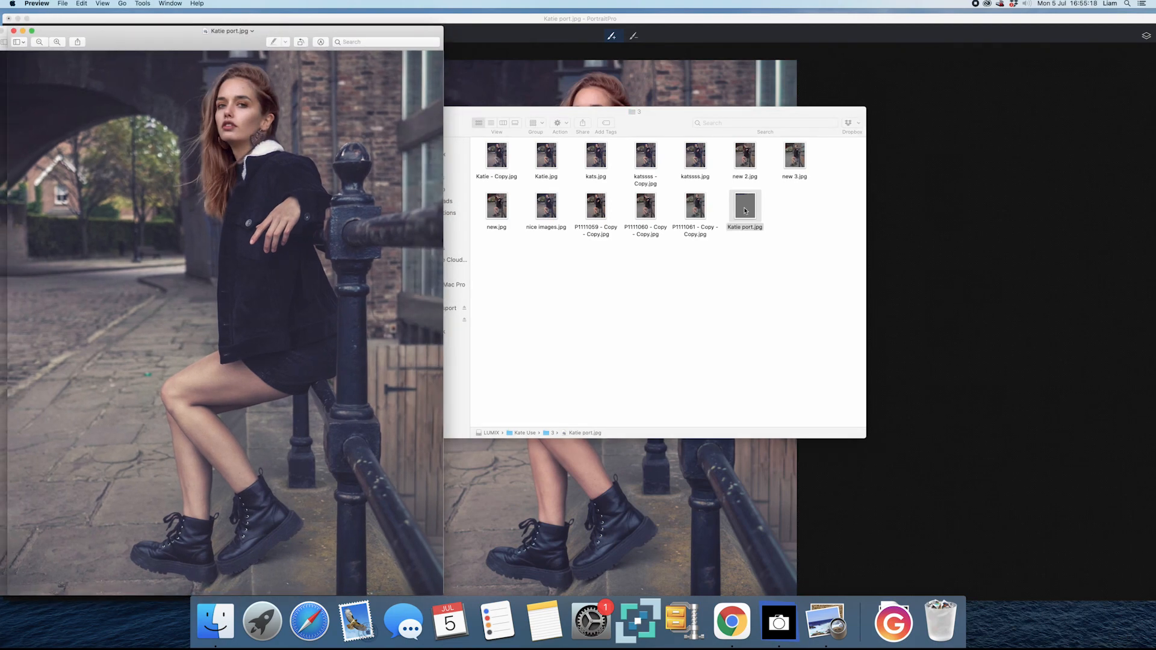
left_click_drag(156, 34, 580, 35)
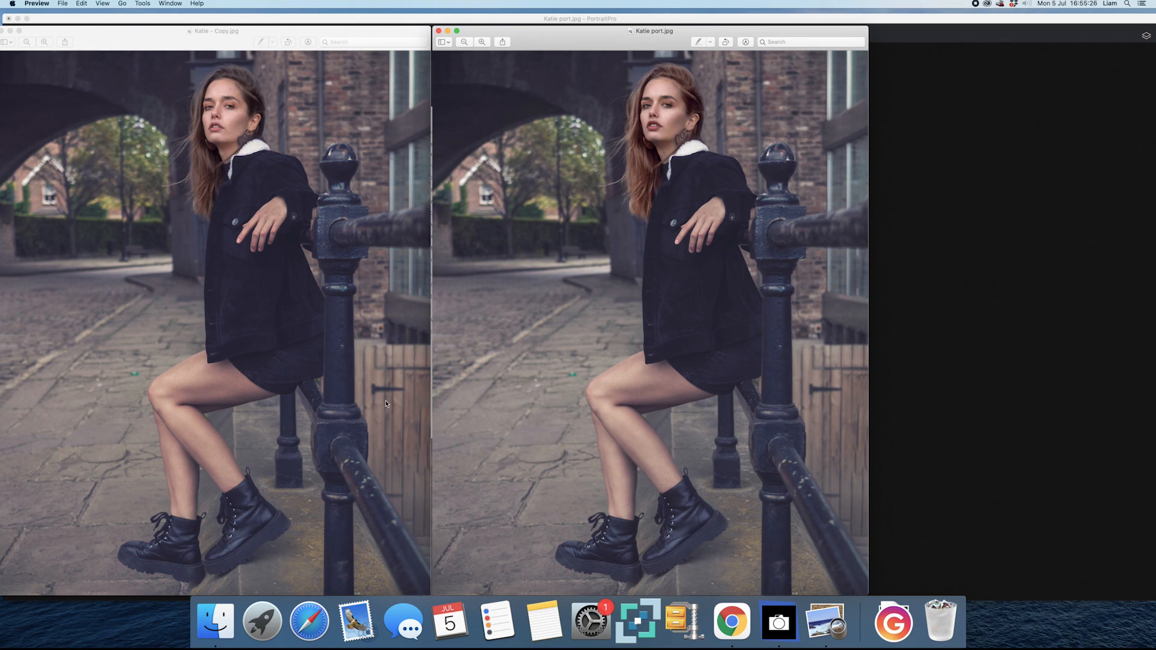
Zoom both the original and the exported photo in to the model's face and upper body to compare the retouching.
left_click(44, 42)
left_click(44, 41)
left_click(44, 42)
scroll(429, 273, "up", 10)
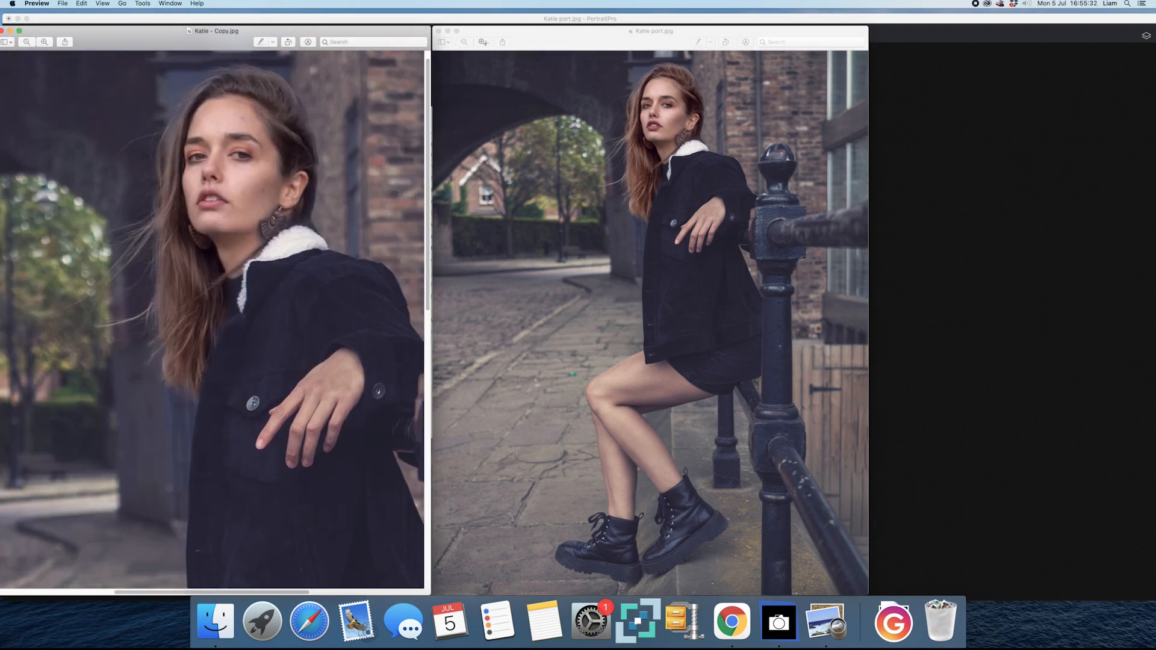
left_click(481, 42)
left_click(481, 41)
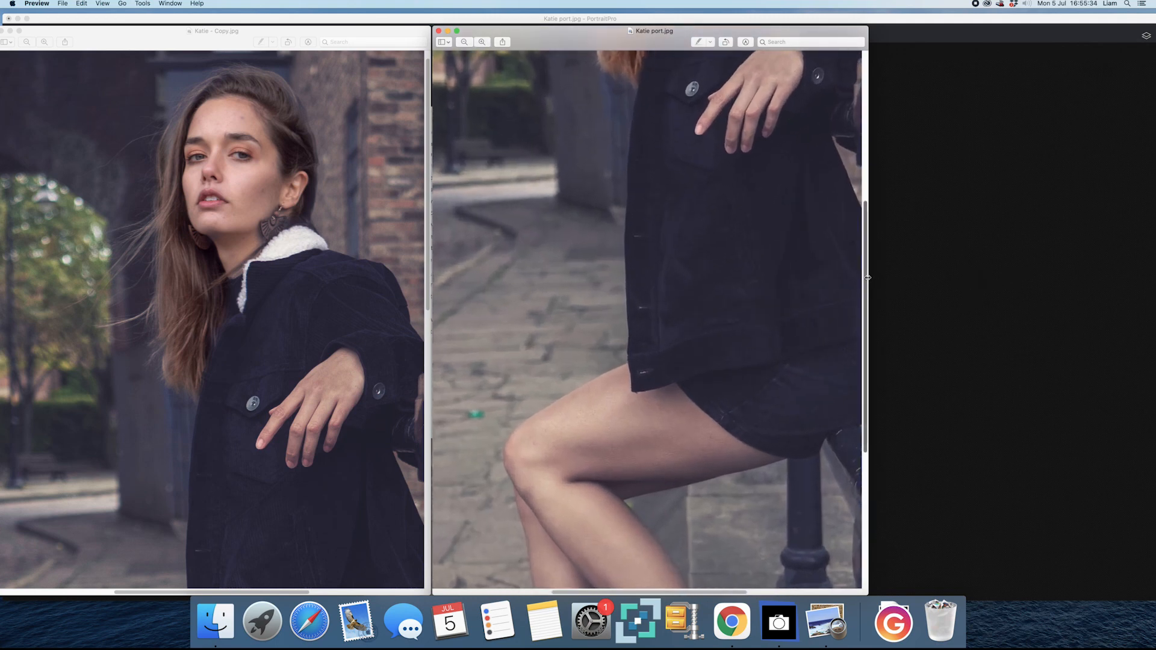
left_click_drag(867, 277, 867, 135)
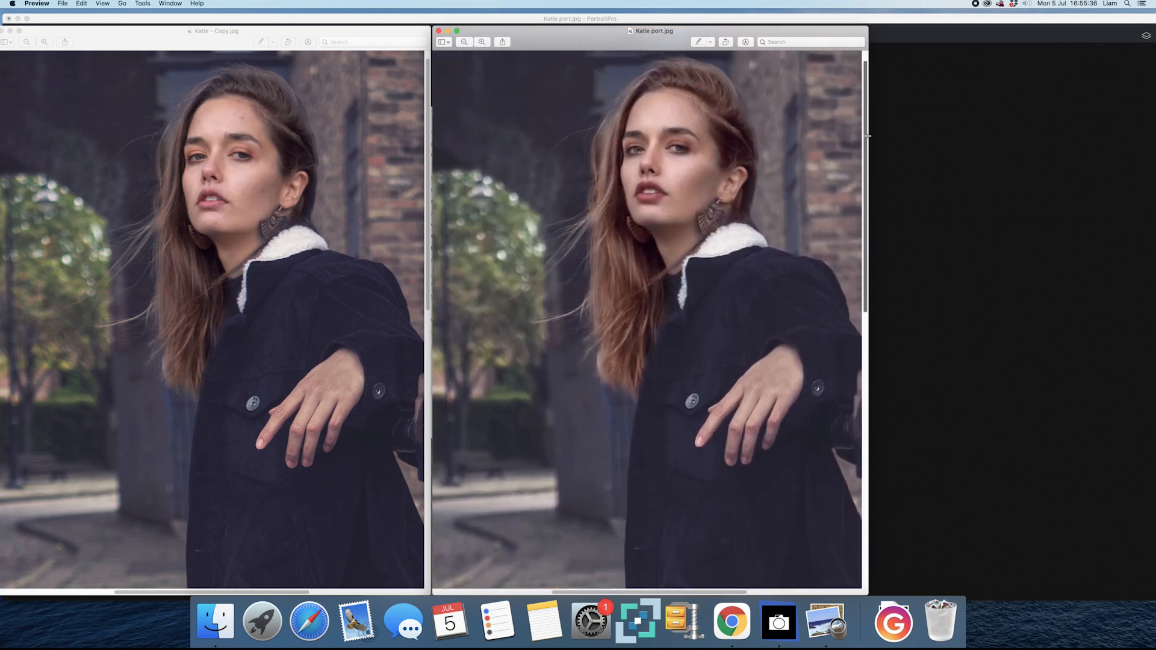